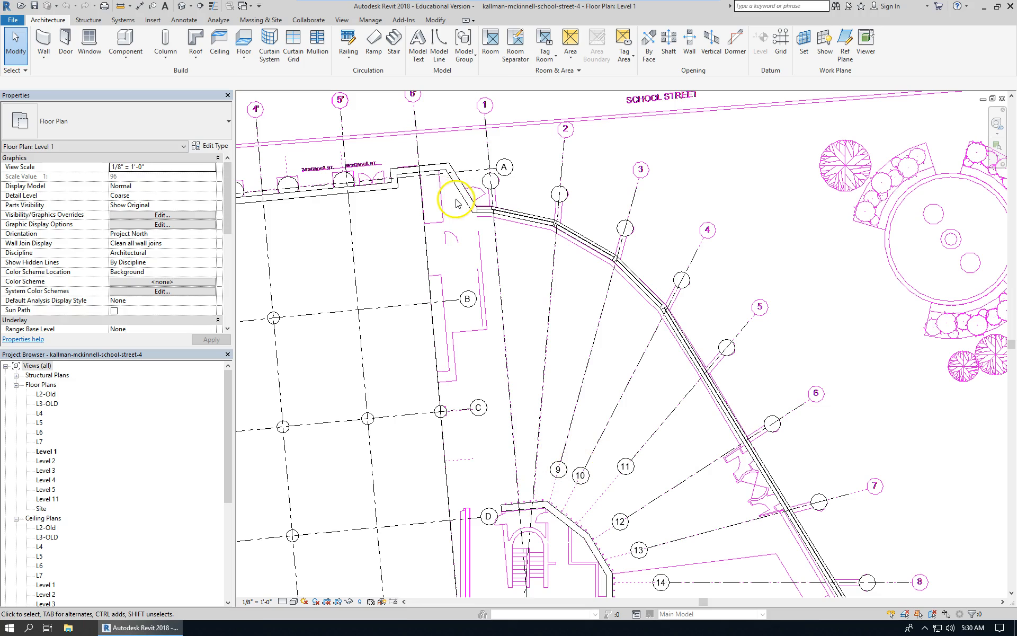
Open the Level 1, Level 2 and Level 3 reflected ceiling plans in turn to compare them.
{"action": "scroll", "coordinate": [458, 204], "scroll_direction": "down", "scroll_amount": 2}
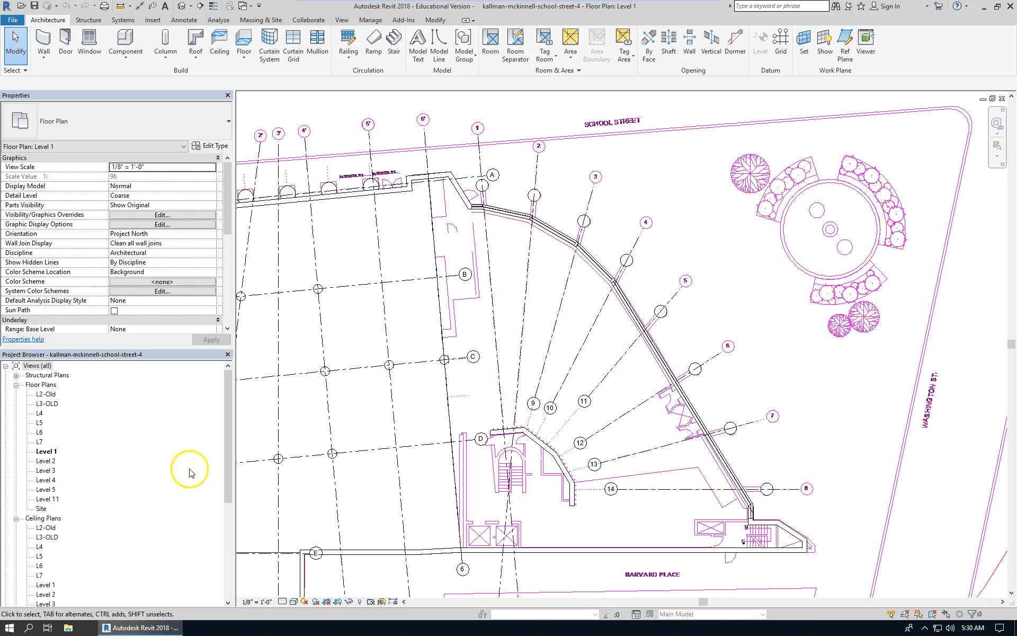
{"action": "left_click_drag", "start_coordinate": [230, 420], "coordinate": [232, 440]}
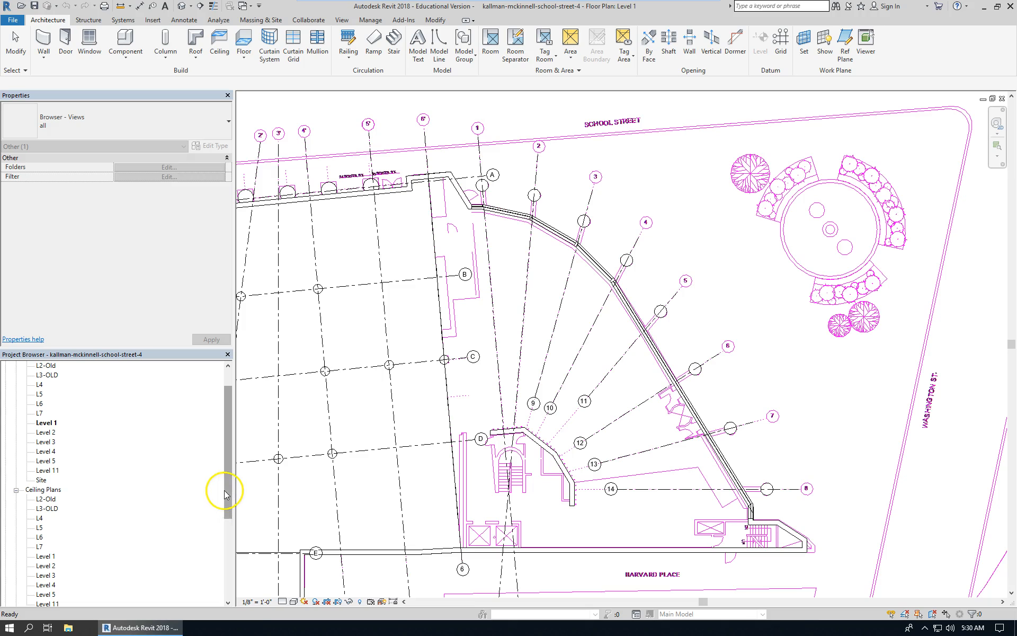
{"action": "left_click_drag", "start_coordinate": [226, 493], "coordinate": [227, 514]}
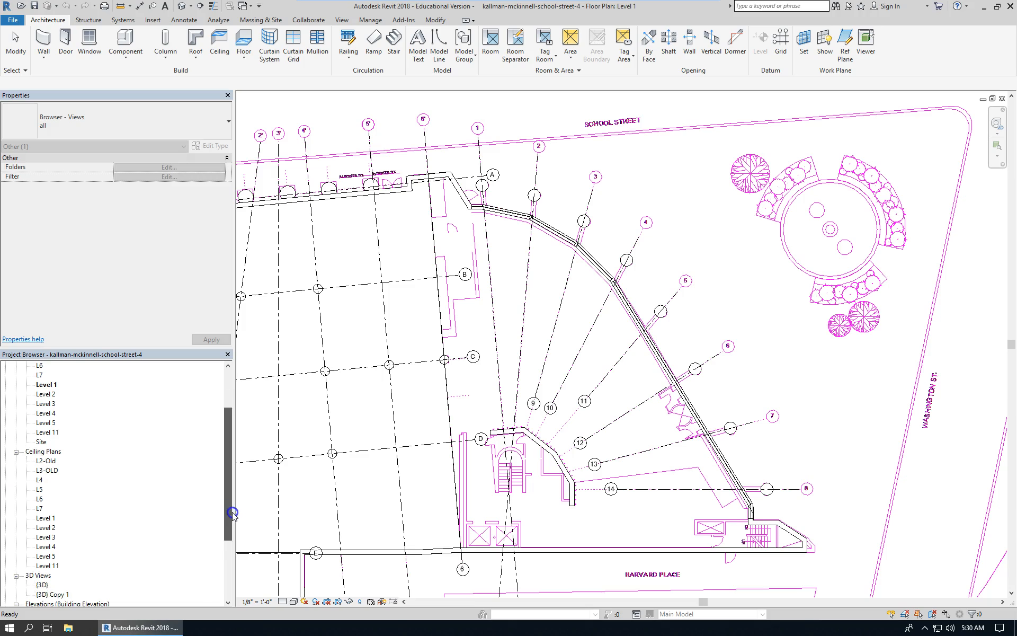
{"action": "double_click", "coordinate": [45, 517]}
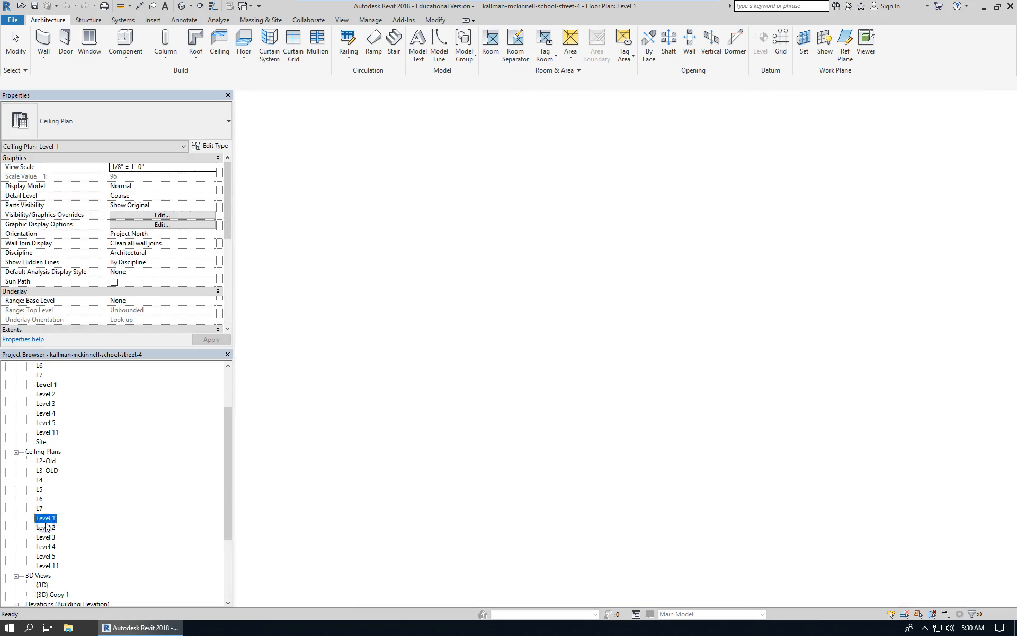
{"action": "double_click", "coordinate": [45, 527]}
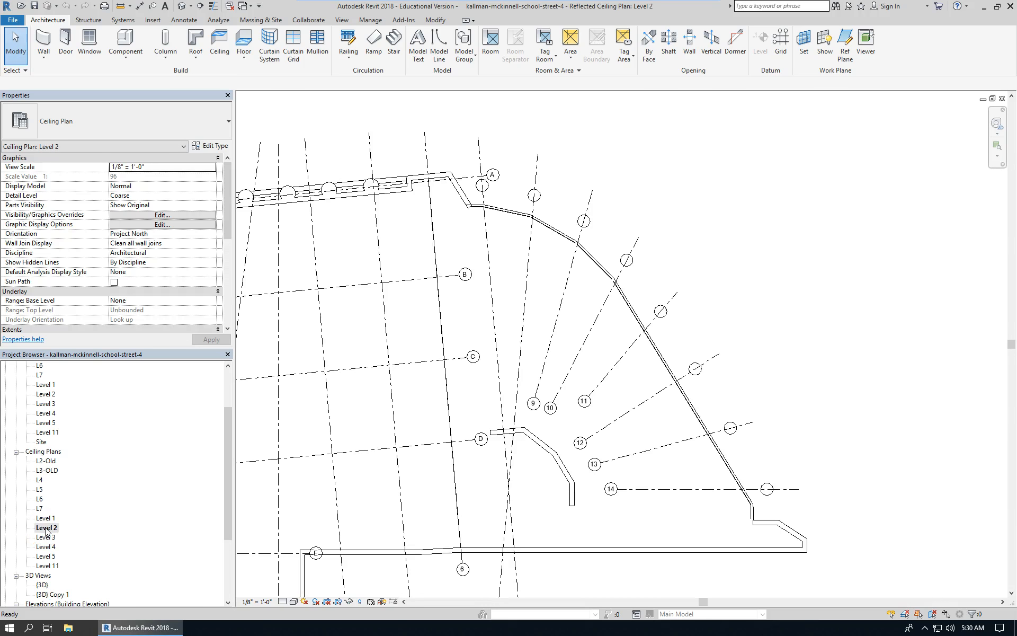
{"action": "double_click", "coordinate": [52, 539]}
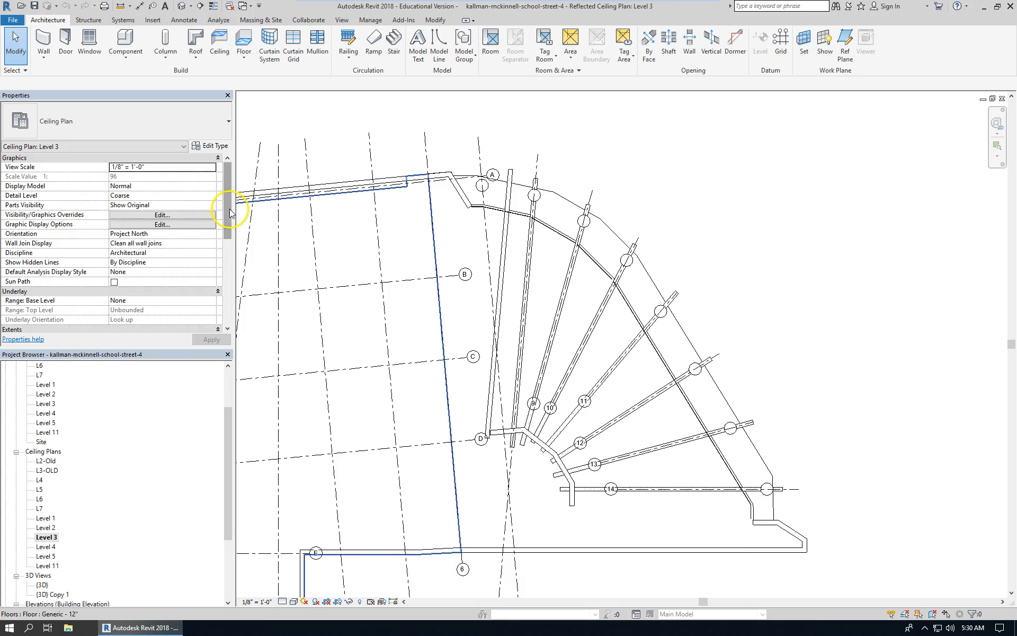
Open the Level 3 ceiling plan's View Range settings and close them without changes.
{"action": "left_click_drag", "start_coordinate": [228, 212], "coordinate": [232, 262]}
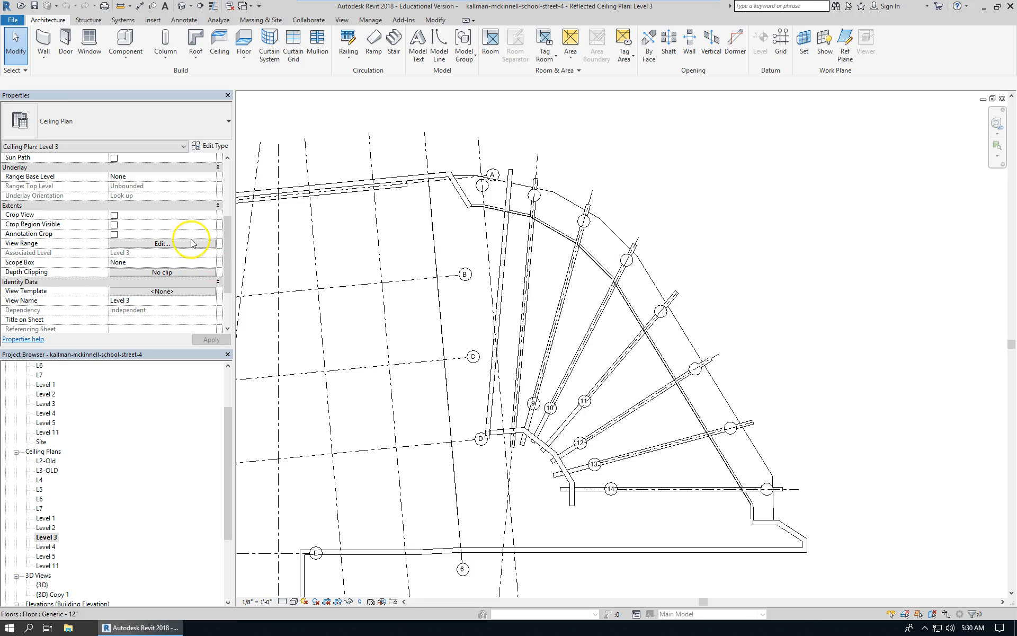
{"action": "left_click", "coordinate": [185, 244]}
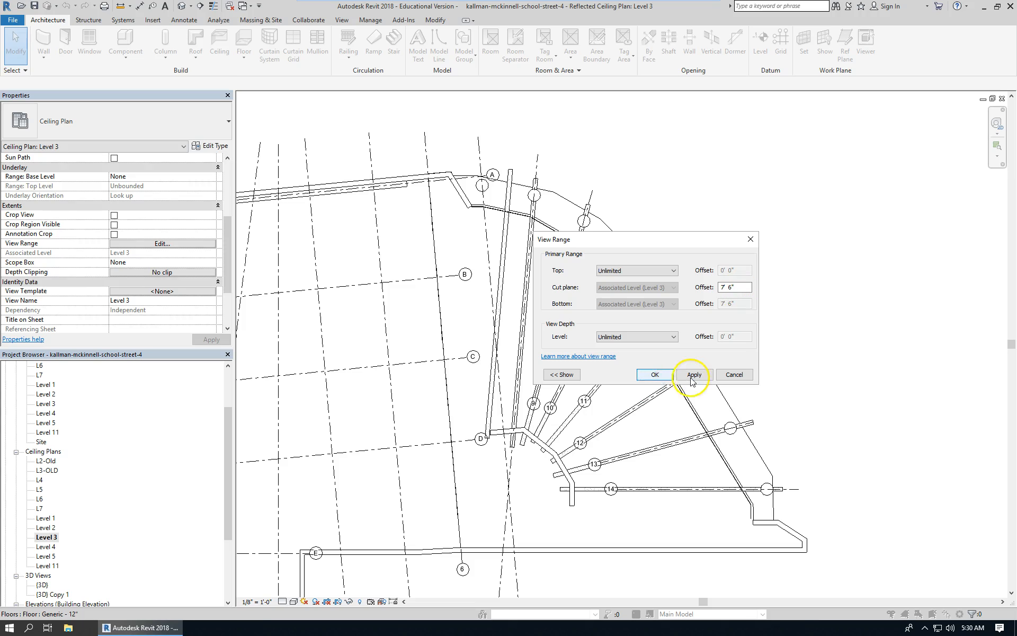
{"action": "left_click", "coordinate": [748, 377]}
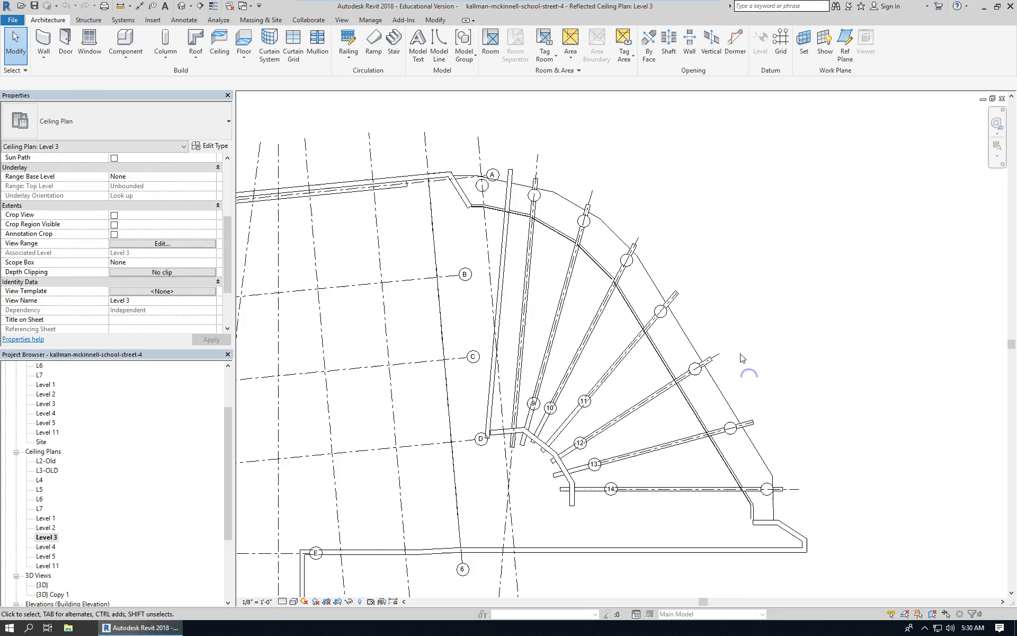
Open the beam array radial model group for editing.
{"action": "left_click", "coordinate": [506, 265]}
{"action": "double_click", "coordinate": [507, 265]}
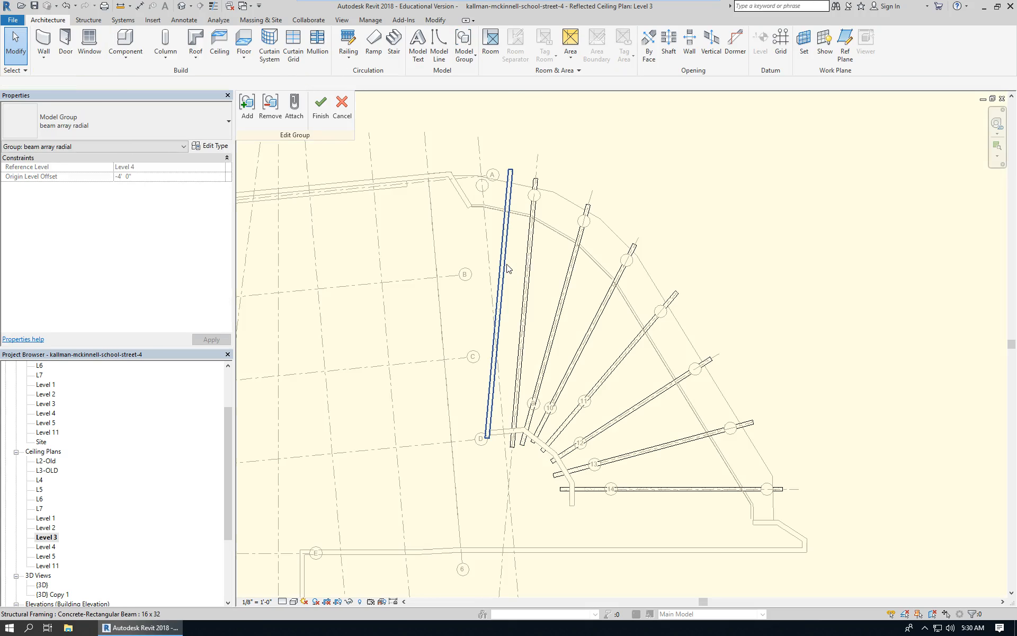
{"action": "scroll", "coordinate": [461, 161], "scroll_direction": "up", "scroll_amount": 2}
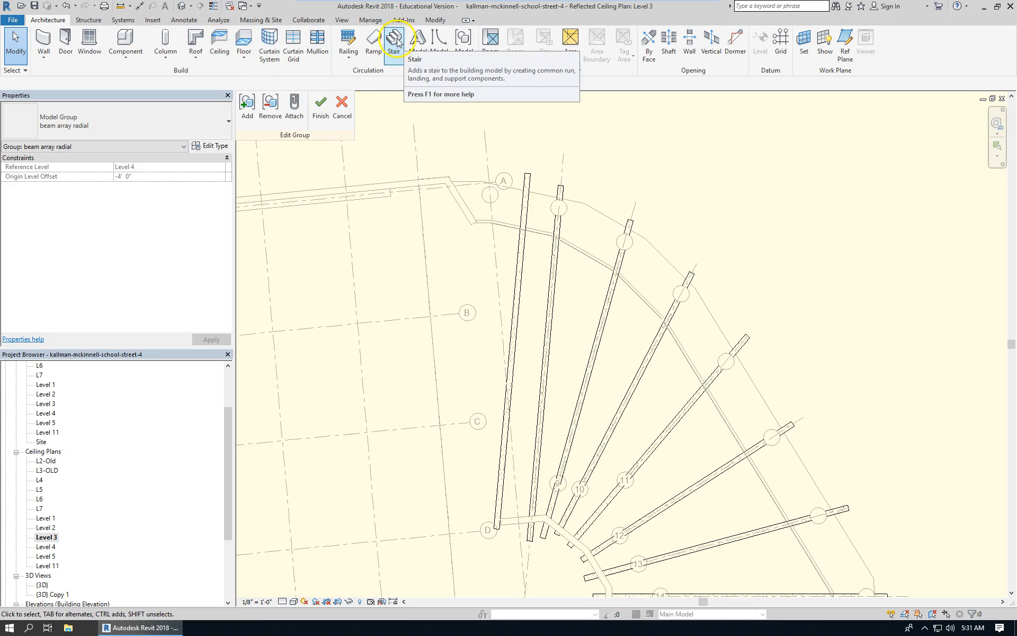
Align the first beam of the group to the dashed reference line beside it using the Align tool.
{"action": "left_click", "coordinate": [436, 20]}
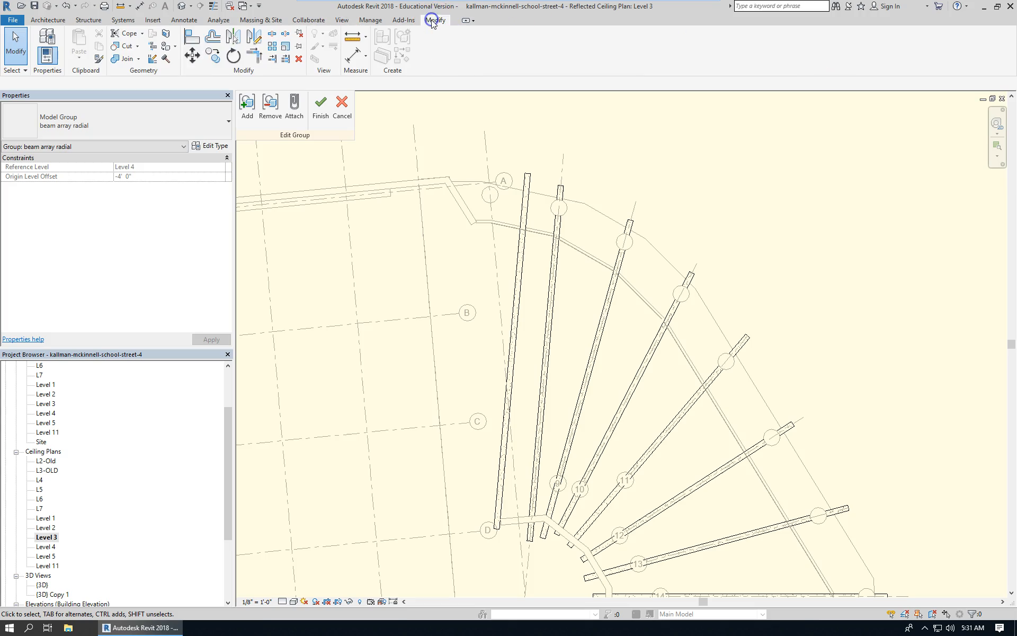
{"action": "left_click", "coordinate": [197, 39]}
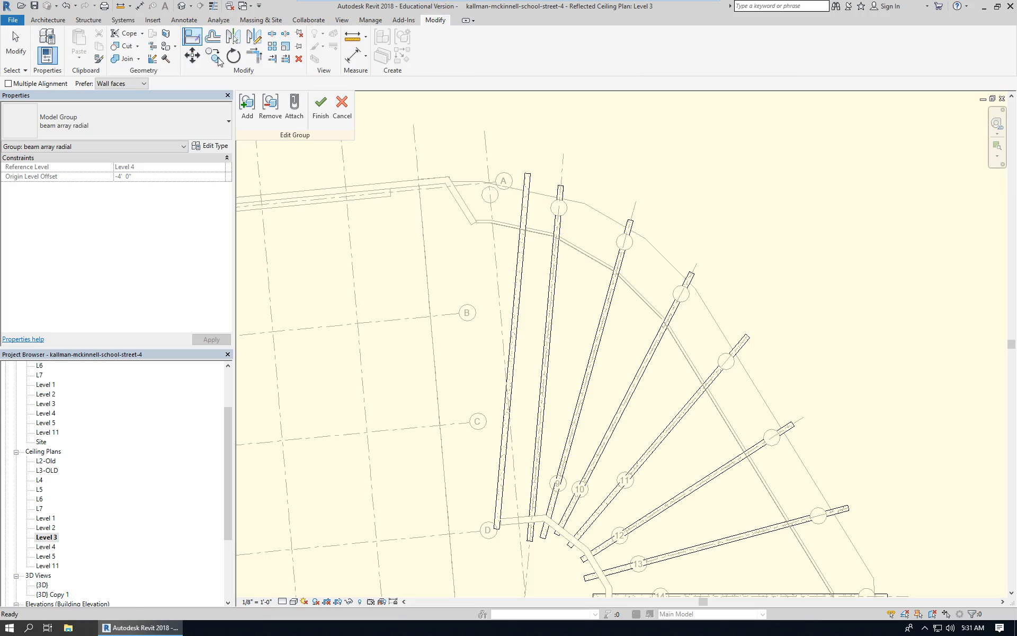
{"action": "left_click", "coordinate": [495, 243]}
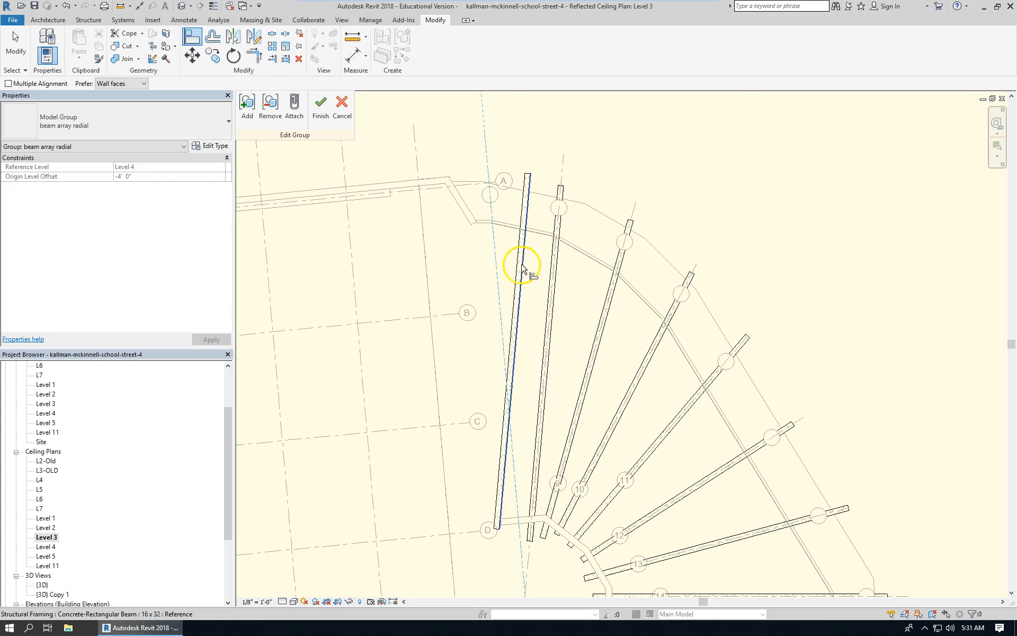
{"action": "scroll", "coordinate": [519, 298], "scroll_direction": "up", "scroll_amount": 2}
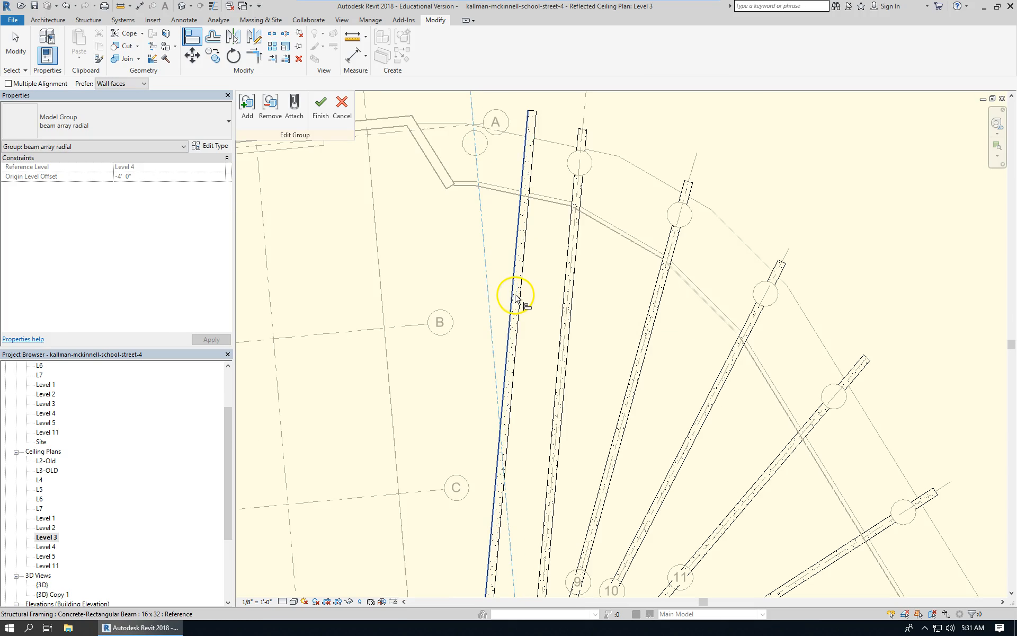
{"action": "left_click", "coordinate": [517, 298]}
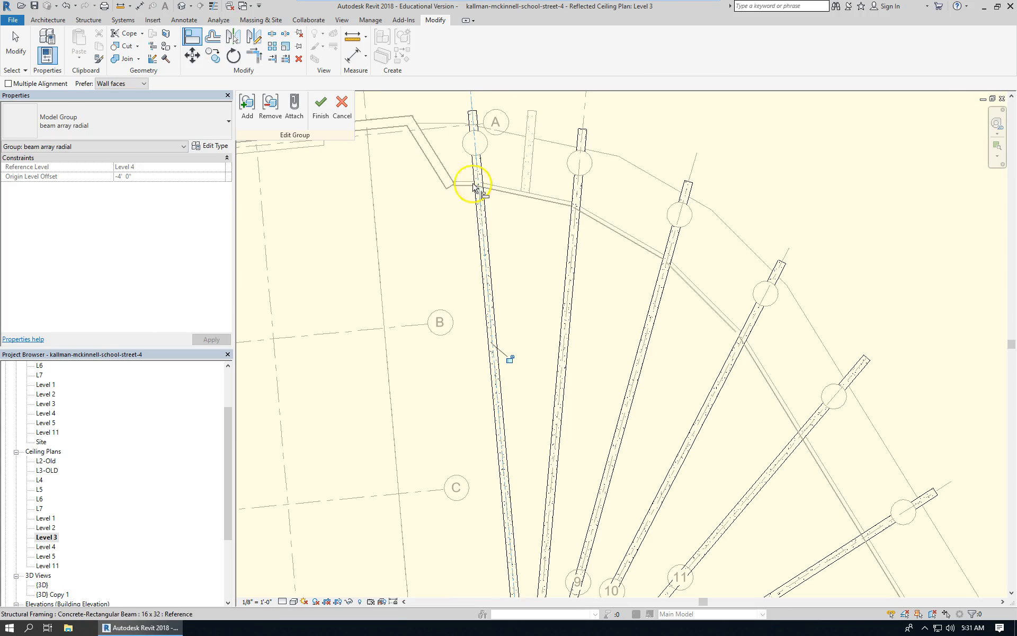
{"action": "scroll", "coordinate": [472, 180], "scroll_direction": "down", "scroll_amount": 4}
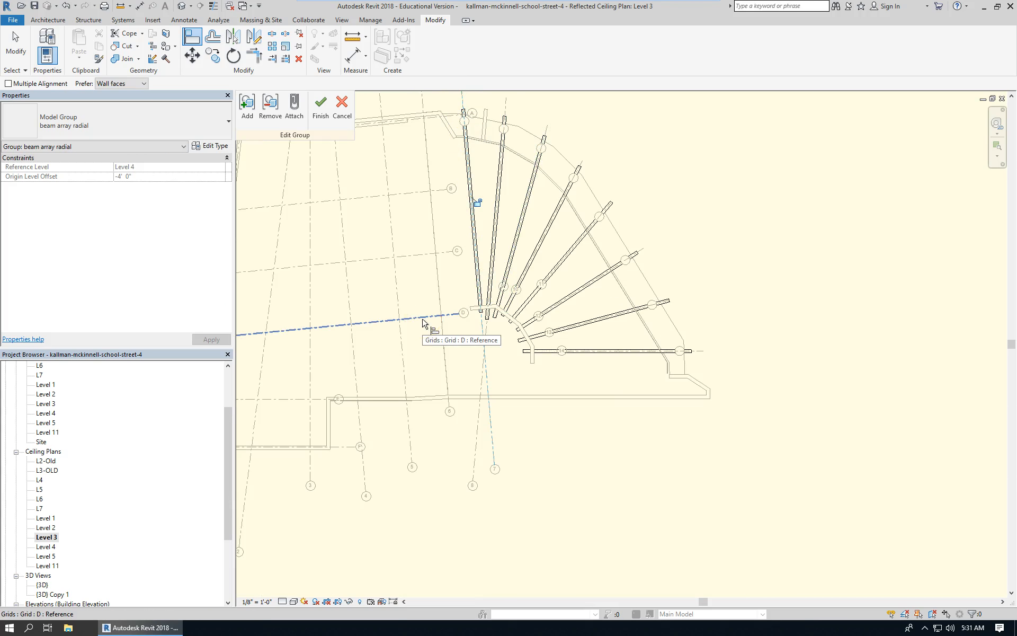
{"action": "left_click", "coordinate": [15, 45]}
Check the aligned beam and finish editing the beam array radial group.
{"action": "scroll", "coordinate": [483, 129], "scroll_direction": "up", "scroll_amount": 3}
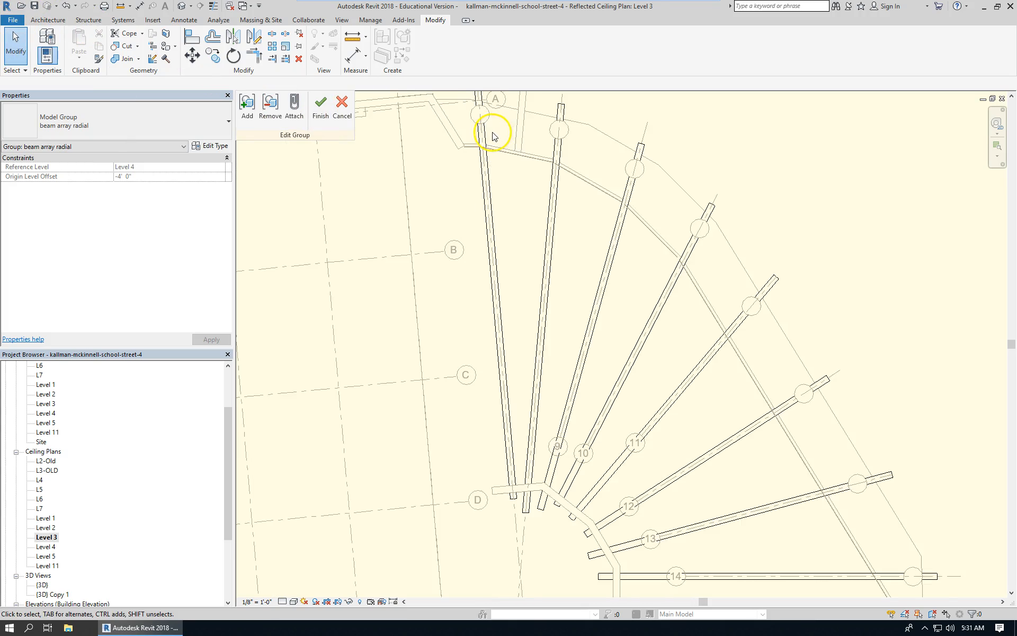
{"action": "scroll", "coordinate": [500, 222], "scroll_direction": "down", "scroll_amount": 2}
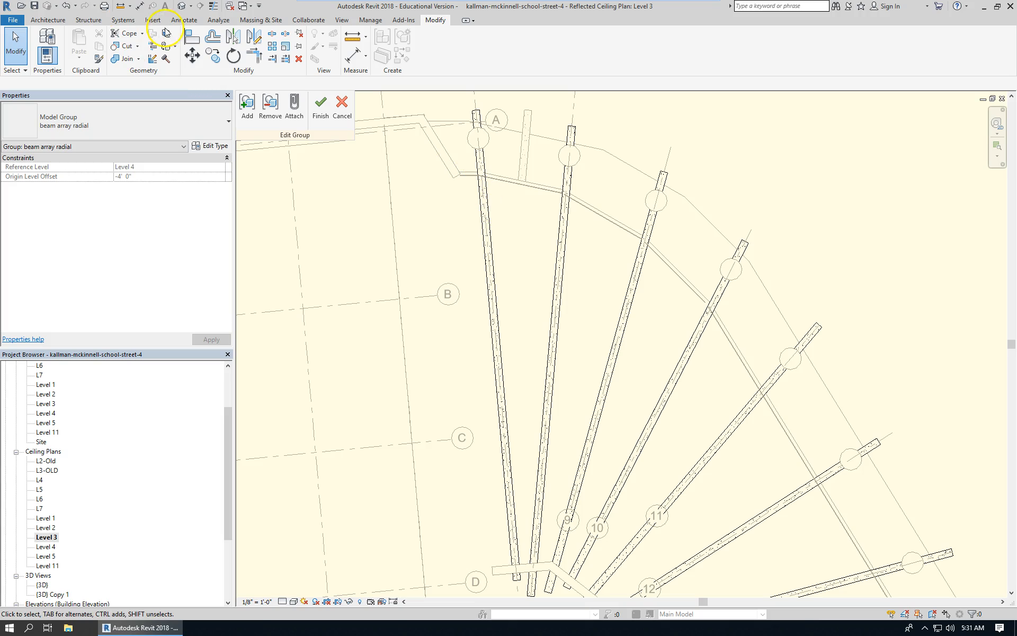
{"action": "left_click", "coordinate": [483, 180]}
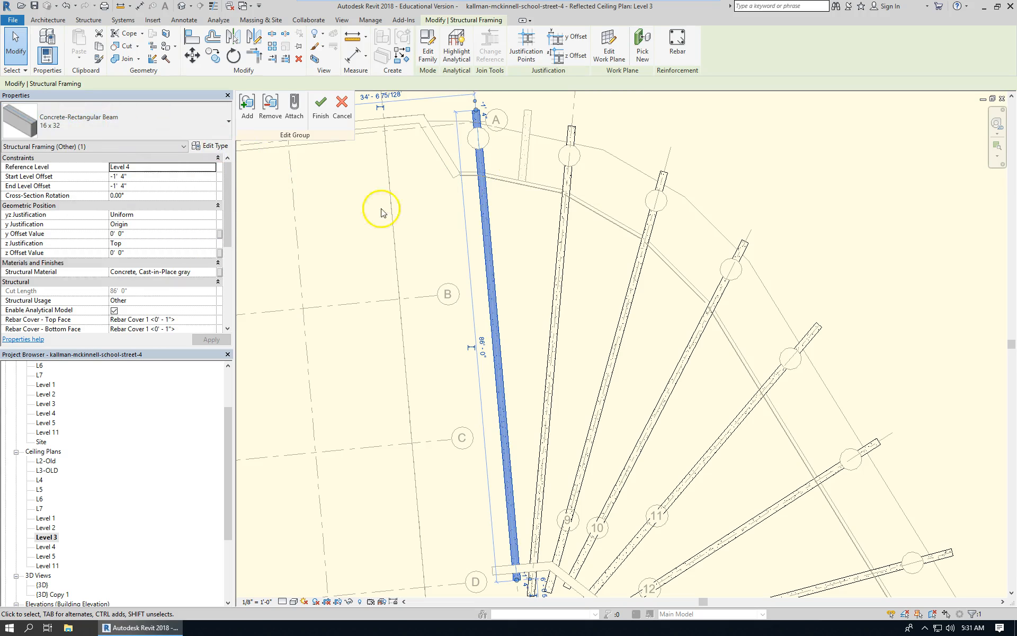
{"action": "left_click", "coordinate": [457, 228]}
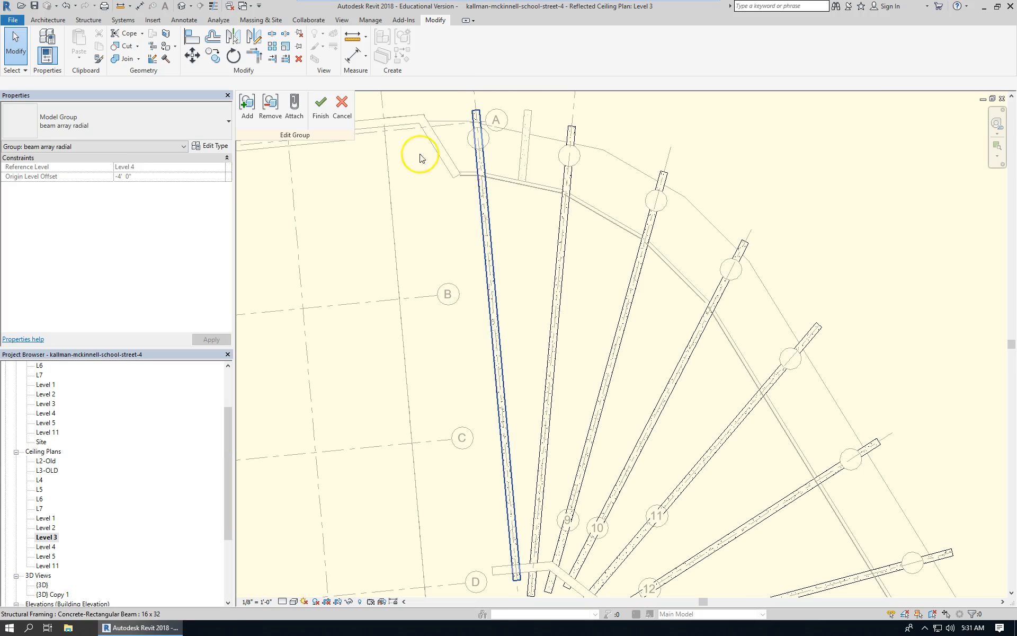
{"action": "left_click", "coordinate": [321, 105]}
{"action": "scroll", "coordinate": [480, 256], "scroll_direction": "down", "scroll_amount": 3}
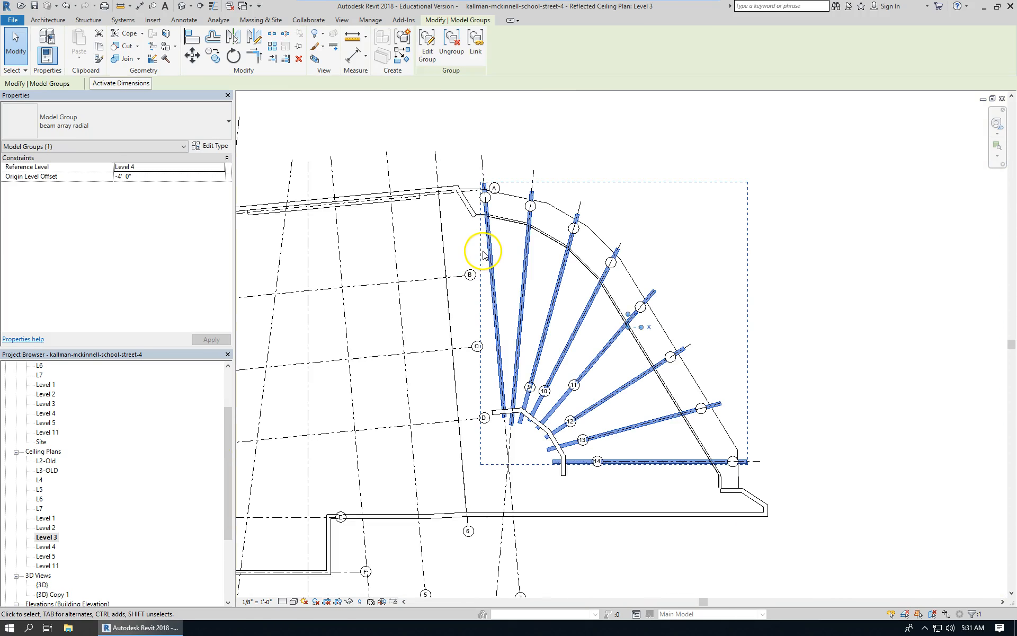
Open the default 3D view and examine the beams behind the curved glass facade.
{"action": "left_click", "coordinate": [182, 6]}
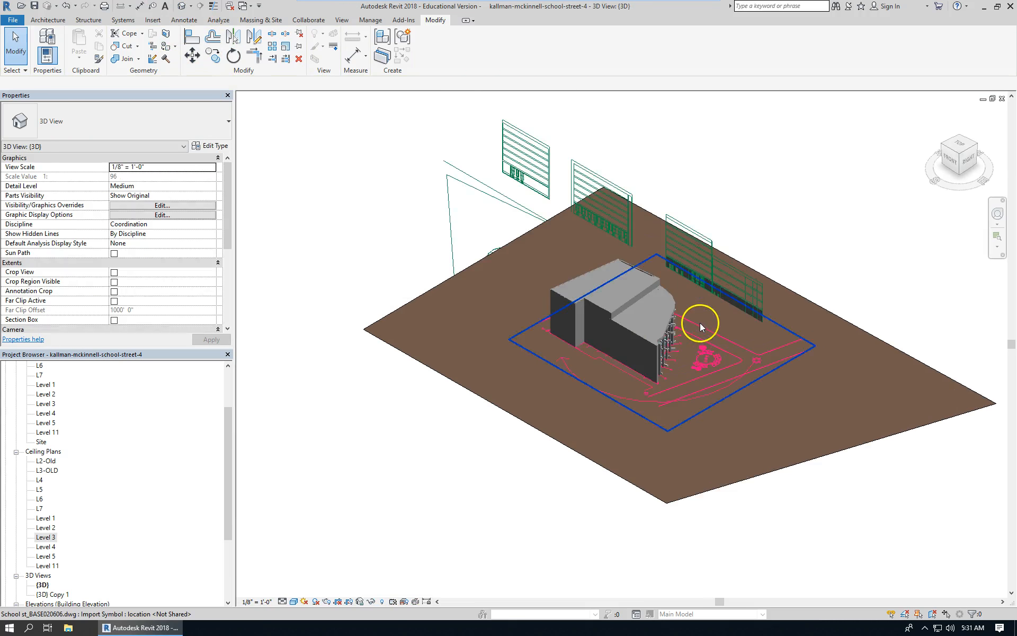
{"action": "scroll", "coordinate": [691, 345], "scroll_direction": "up", "scroll_amount": 3}
{"action": "middle_click_drag", "start_coordinate": [706, 355], "coordinate": [477, 360], "text": "shift"}
{"action": "scroll", "coordinate": [417, 359], "scroll_direction": "up", "scroll_amount": 2}
{"action": "scroll", "coordinate": [303, 373], "scroll_direction": "up", "scroll_amount": 4}
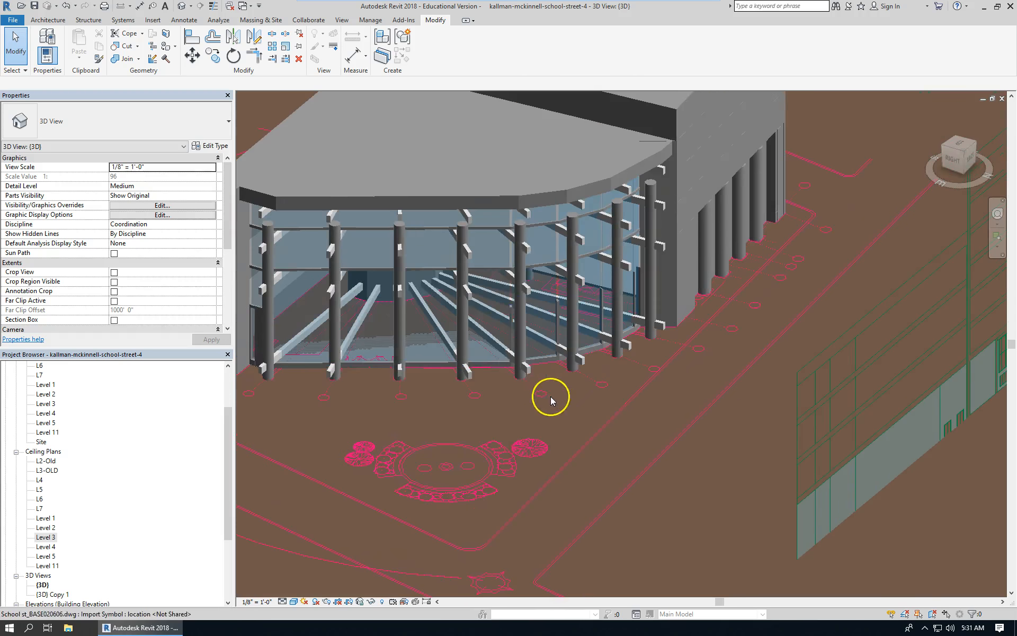
{"action": "scroll", "coordinate": [653, 359], "scroll_direction": "down", "scroll_amount": 2}
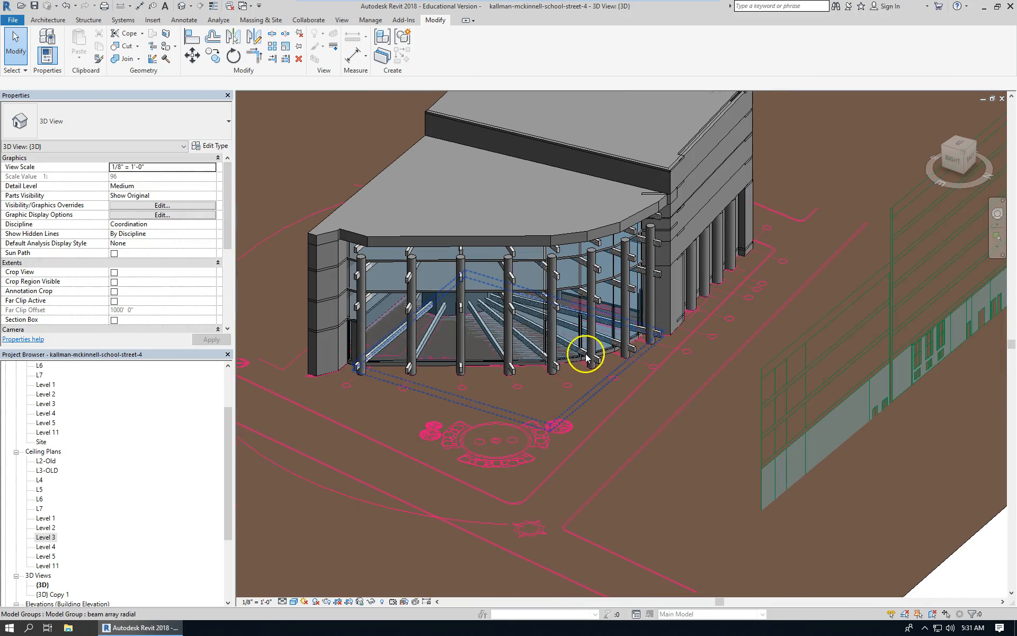
{"action": "scroll", "coordinate": [433, 363], "scroll_direction": "up", "scroll_amount": 2}
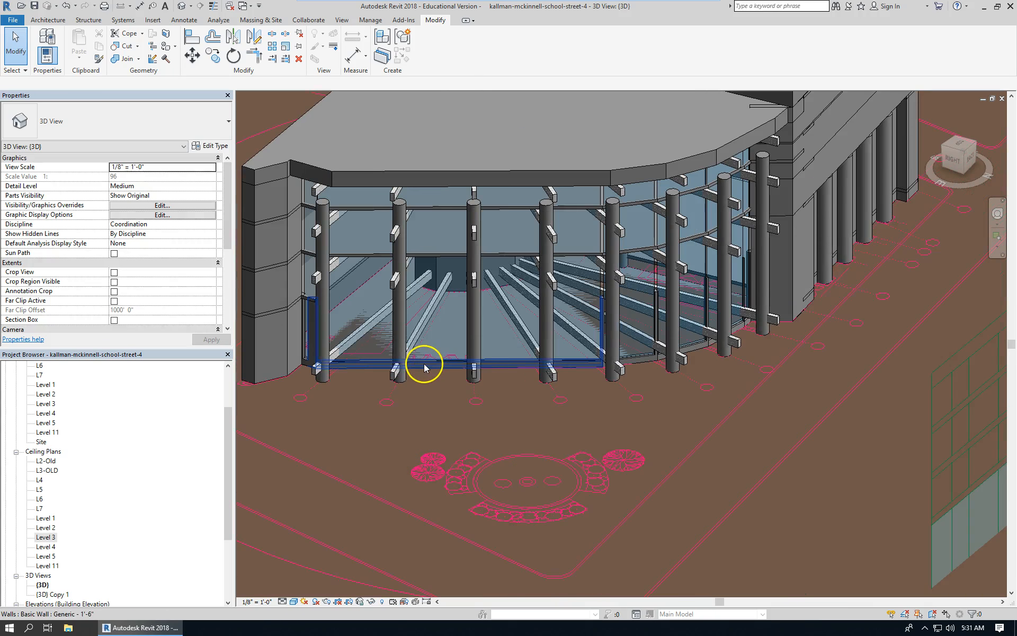
{"action": "scroll", "coordinate": [304, 322], "scroll_direction": "up", "scroll_amount": 3}
{"action": "scroll", "coordinate": [303, 321], "scroll_direction": "up", "scroll_amount": 2}
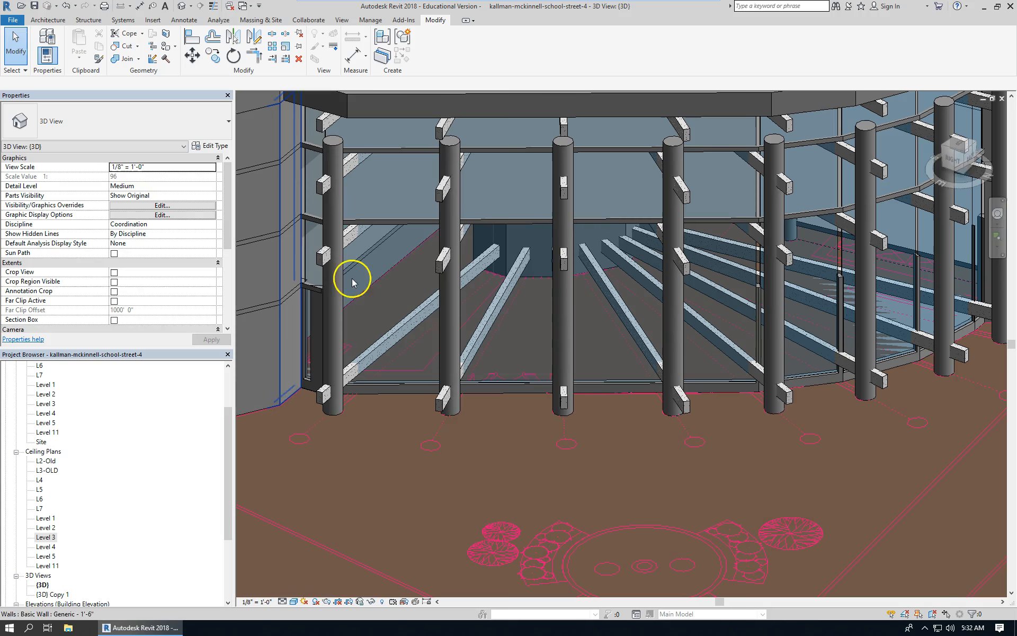
Set the Level 3 beam array group's origin level offset to -3' 0".
{"action": "left_click", "coordinate": [445, 259]}
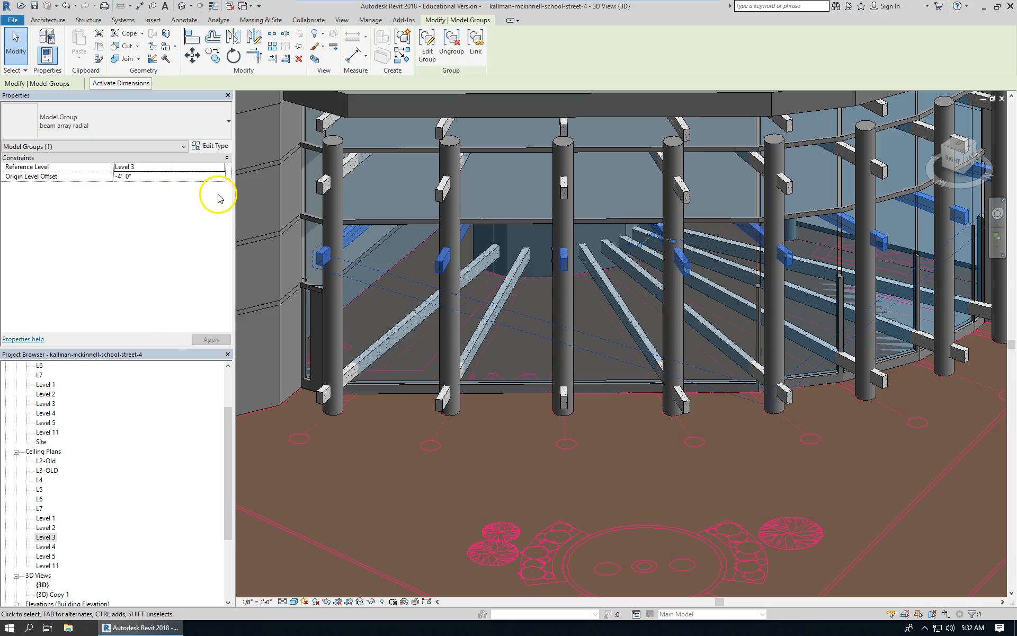
{"action": "left_click", "coordinate": [174, 177]}
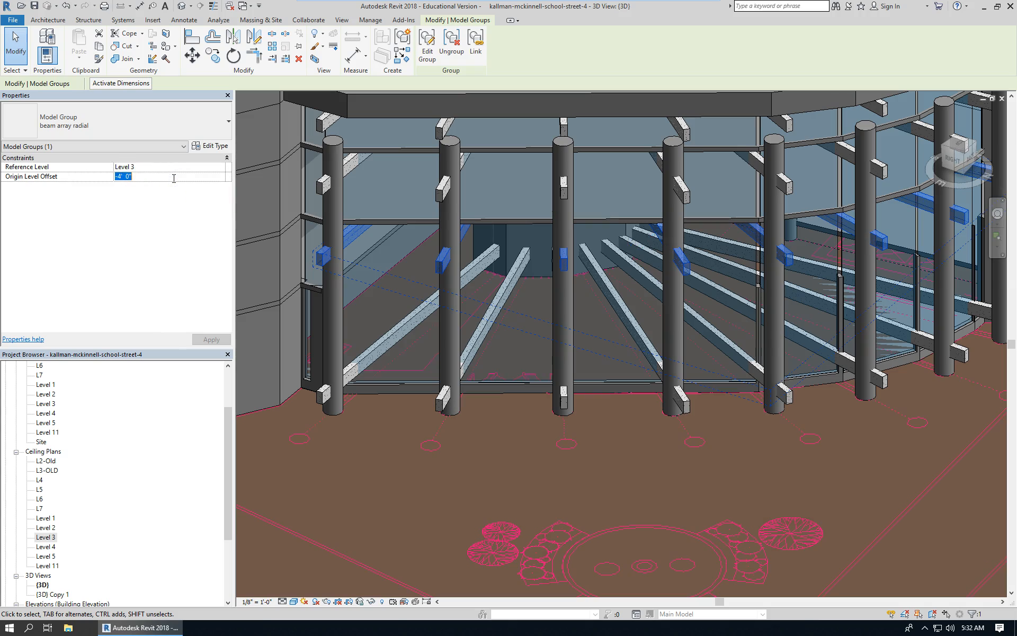
{"action": "key", "text": "Return"}
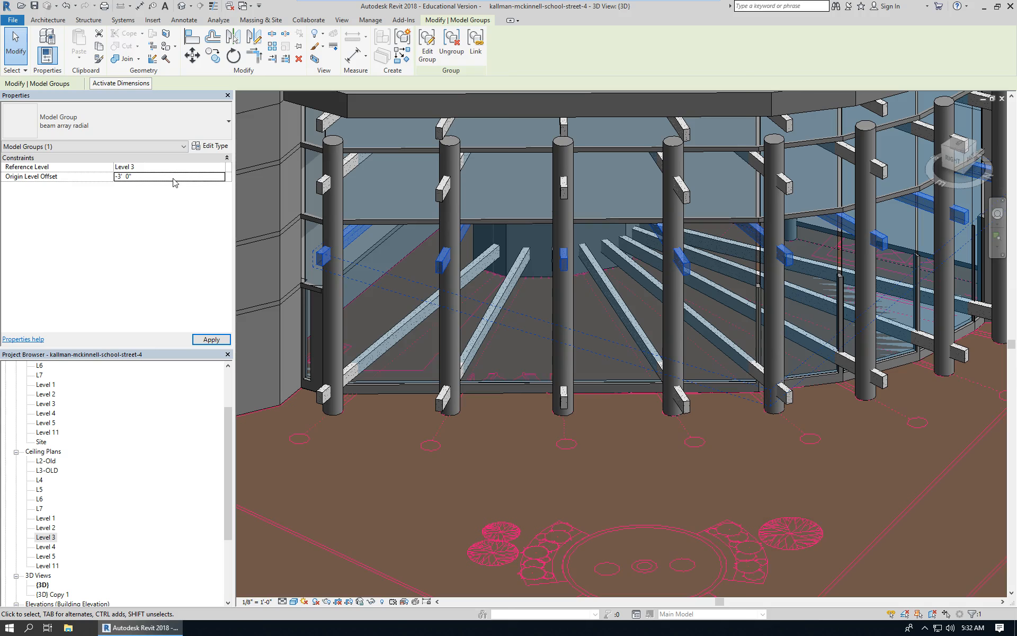
{"action": "key", "text": "Escape"}
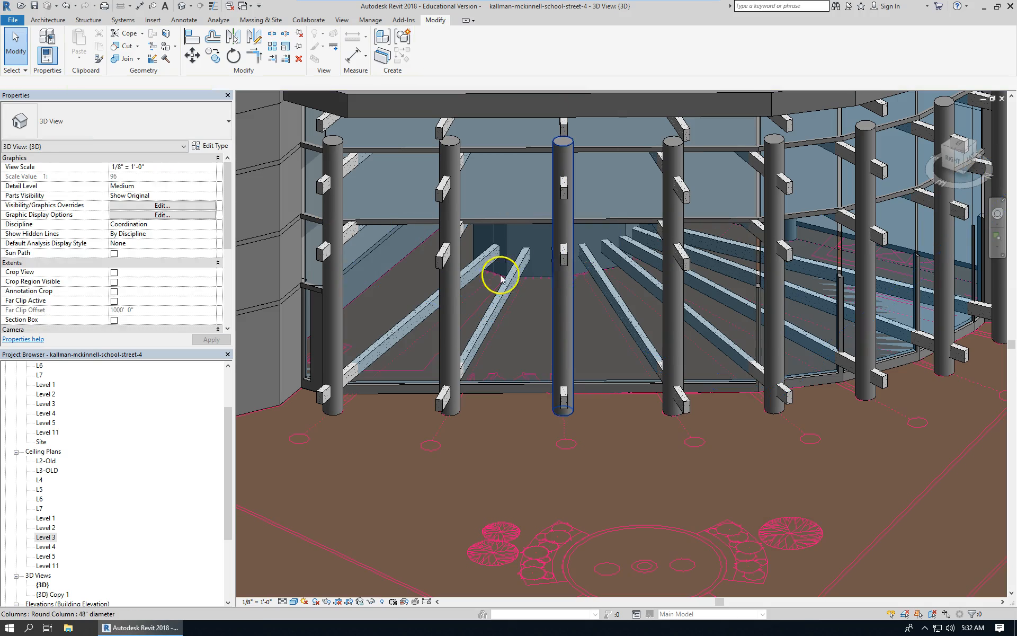
Set the selected beam array radial group's reference level to Level 2.
{"action": "scroll", "coordinate": [369, 247], "scroll_direction": "up", "scroll_amount": 4}
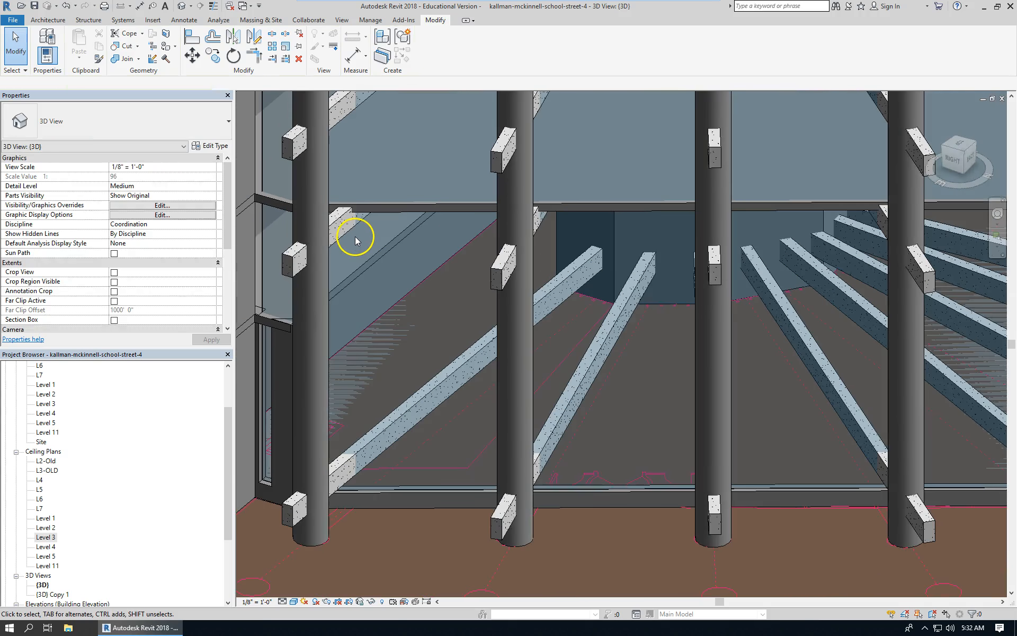
{"action": "scroll", "coordinate": [355, 236], "scroll_direction": "down", "scroll_amount": 5}
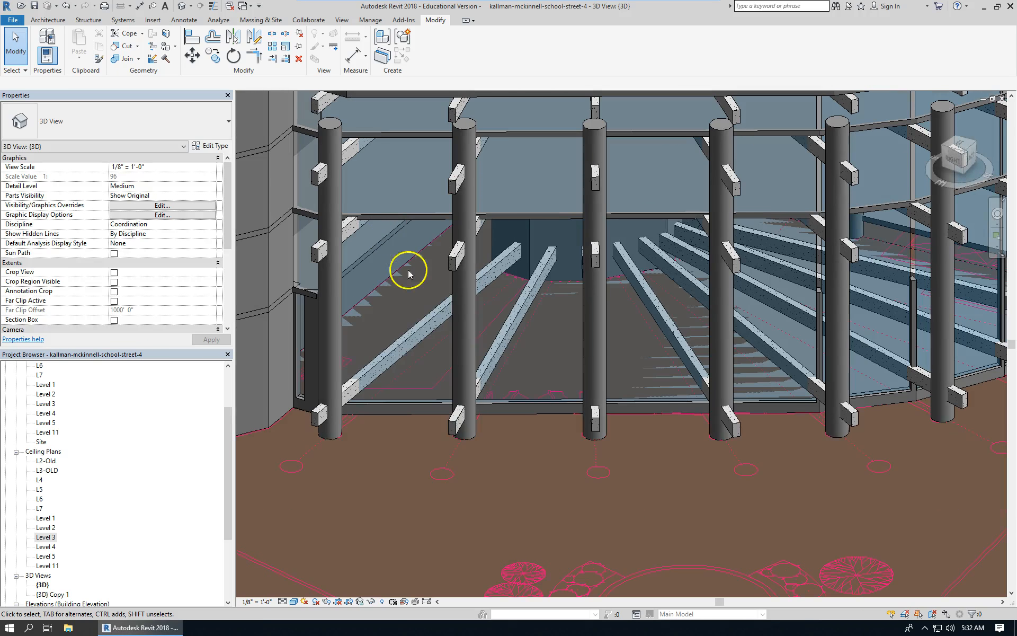
{"action": "left_click", "coordinate": [406, 349]}
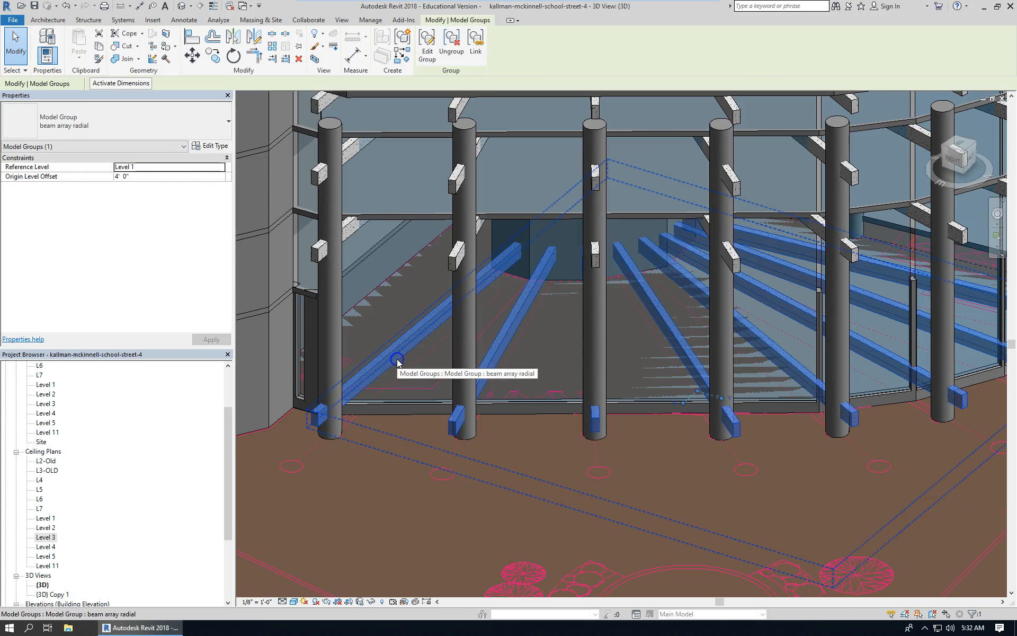
{"action": "left_click", "coordinate": [221, 167]}
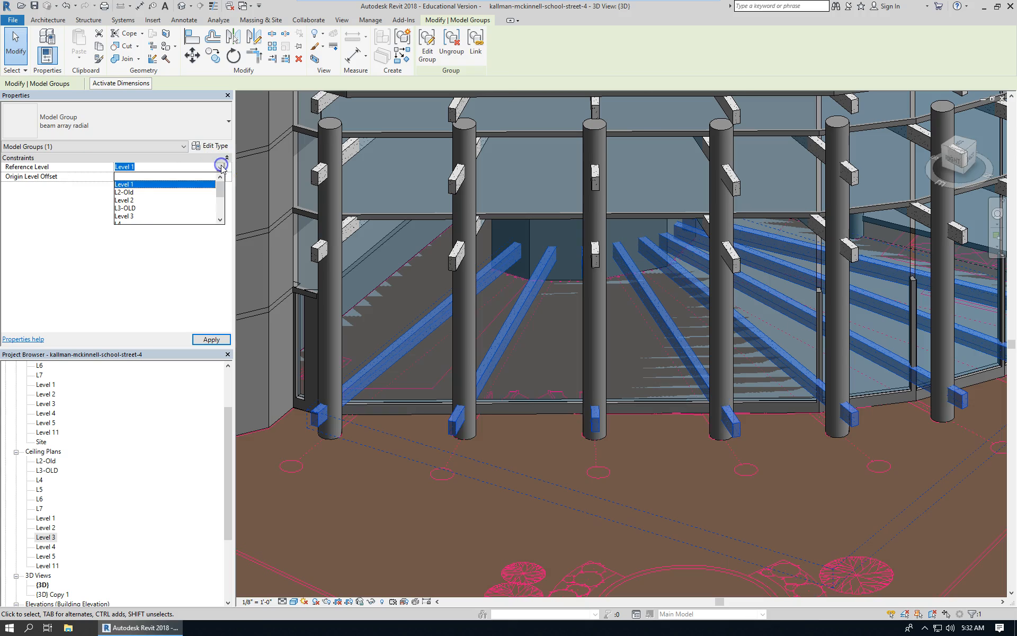
{"action": "left_click", "coordinate": [124, 201]}
{"action": "left_click", "coordinate": [403, 398]}
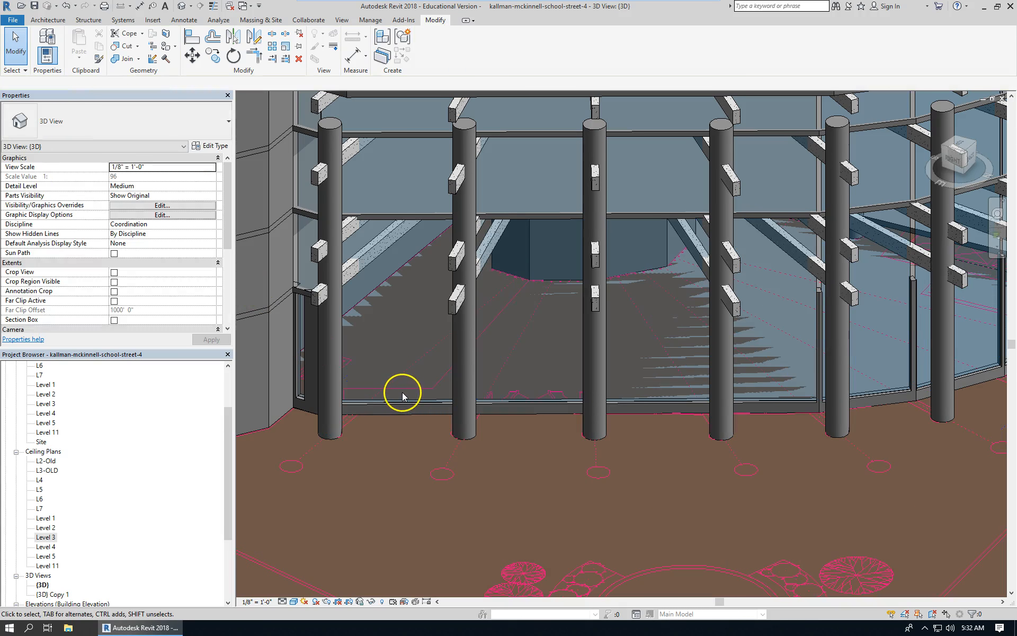
{"action": "scroll", "coordinate": [333, 182], "scroll_direction": "down", "scroll_amount": 5}
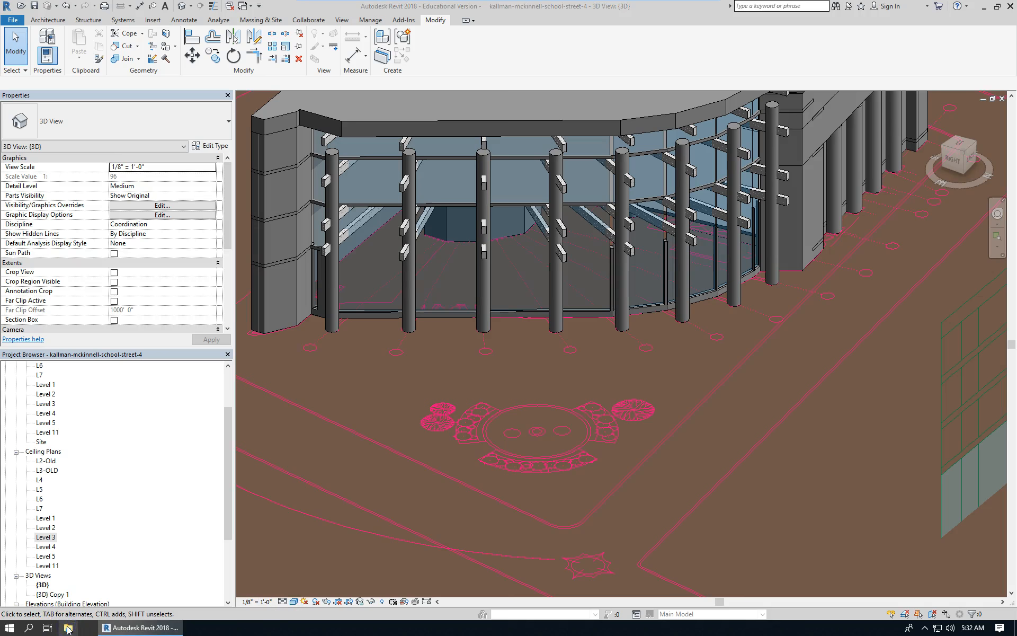
{"action": "left_click", "coordinate": [68, 629]}
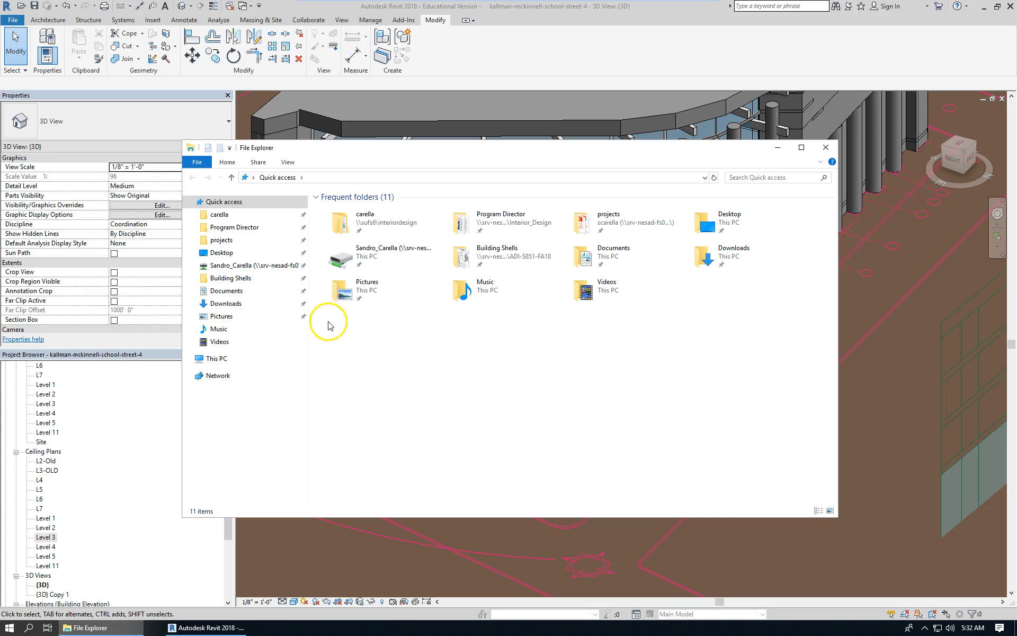
{"action": "left_click", "coordinate": [225, 359]}
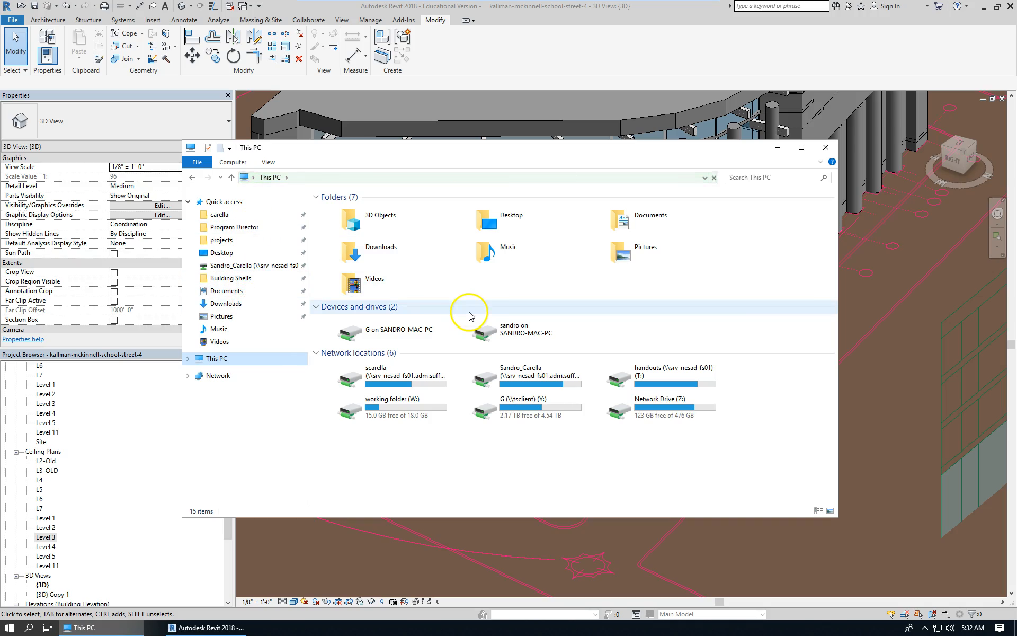
{"action": "left_click", "coordinate": [266, 277]}
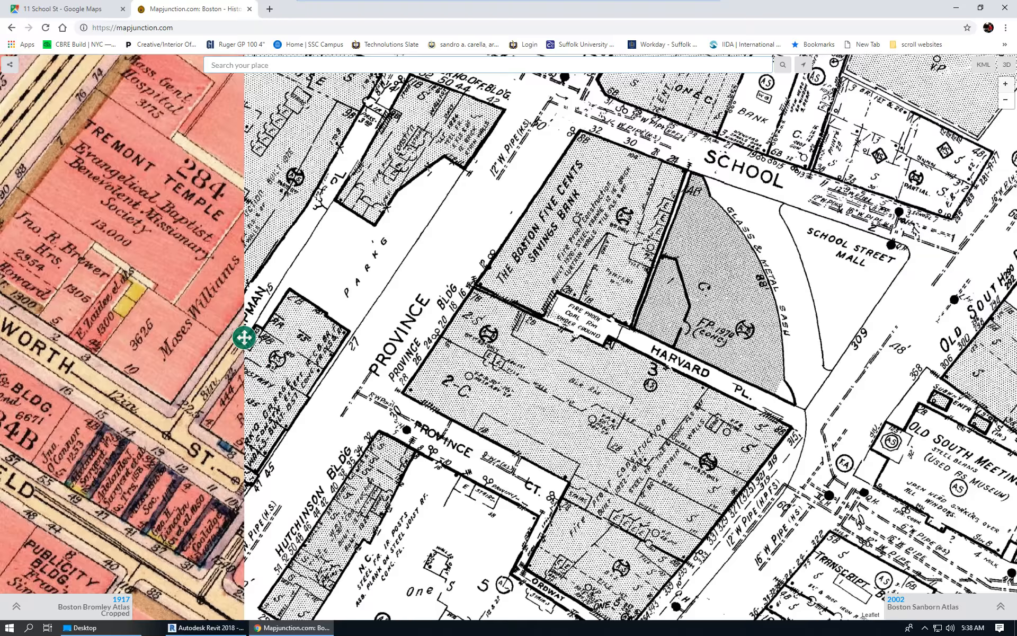
Switch to the browser and compare the Street View photo of 24 School St with the historic Sanborn map of School Street.
{"action": "left_click", "coordinate": [112, 15]}
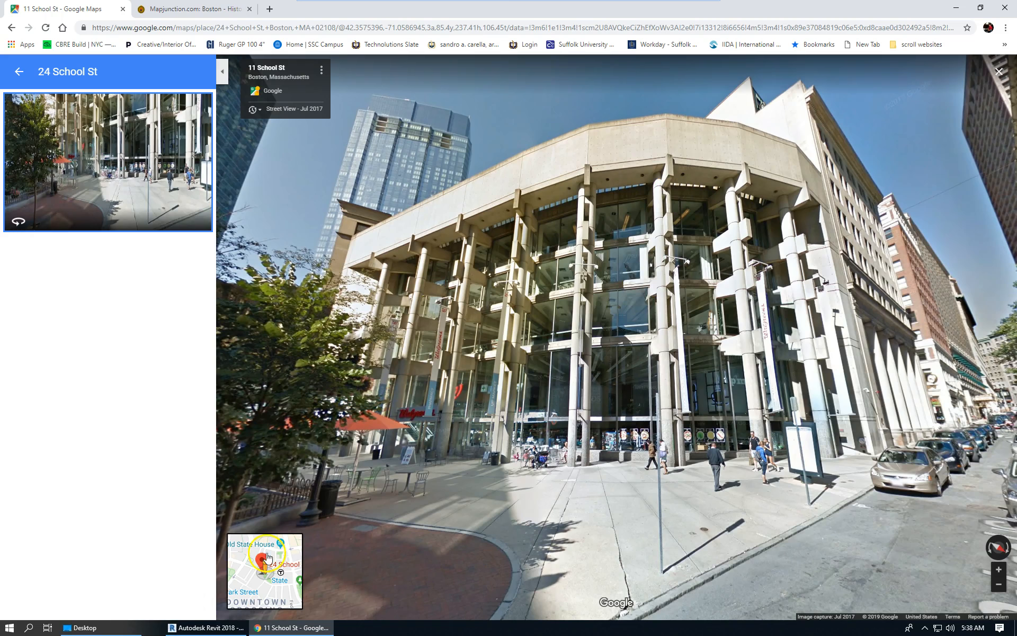
{"action": "left_click", "coordinate": [224, 10]}
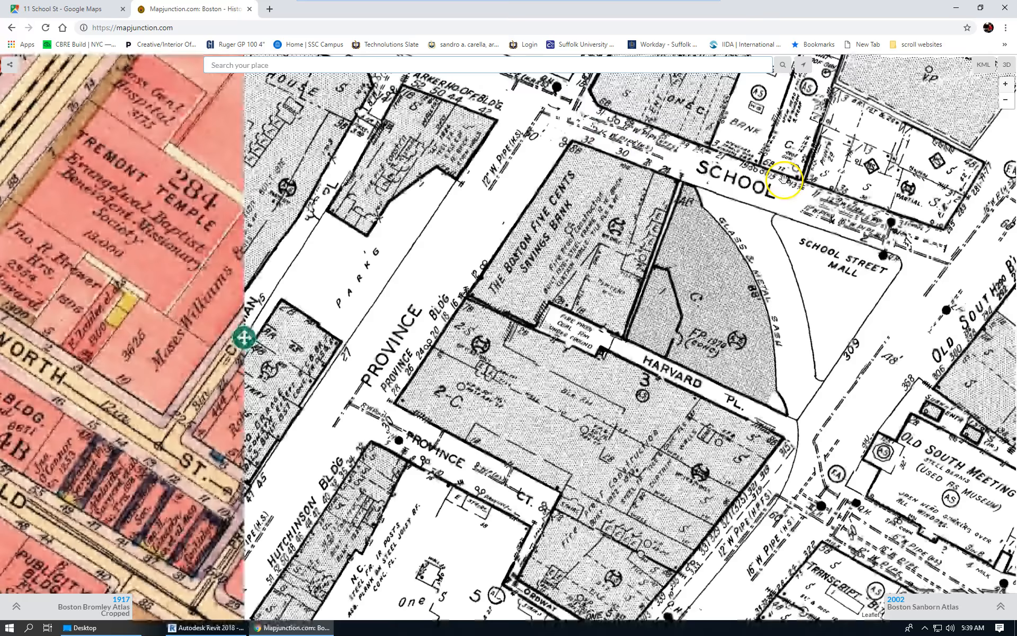
{"action": "left_click_drag", "start_coordinate": [867, 192], "coordinate": [811, 261]}
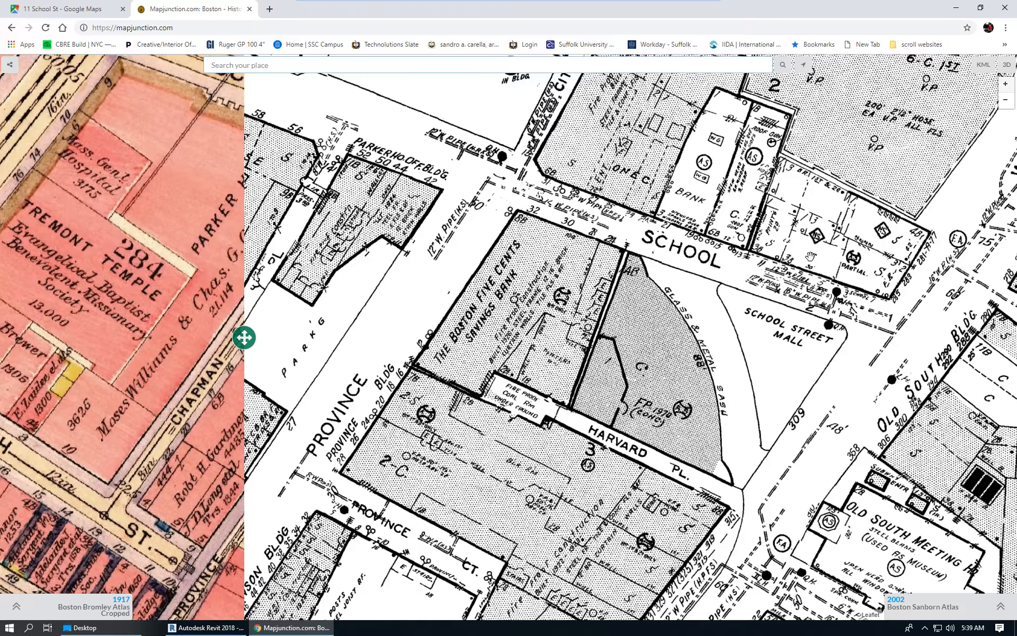
{"action": "left_click", "coordinate": [727, 379]}
{"action": "left_click", "coordinate": [590, 399]}
{"action": "left_click", "coordinate": [625, 315]}
{"action": "left_click", "coordinate": [627, 258]}
{"action": "left_click", "coordinate": [583, 376]}
{"action": "left_click", "coordinate": [594, 365]}
{"action": "left_click", "coordinate": [699, 361]}
{"action": "left_click", "coordinate": [550, 377]}
Return to the Revit model and place a spot elevation on the lower roof above the curved glass facade.
{"action": "left_click", "coordinate": [201, 630]}
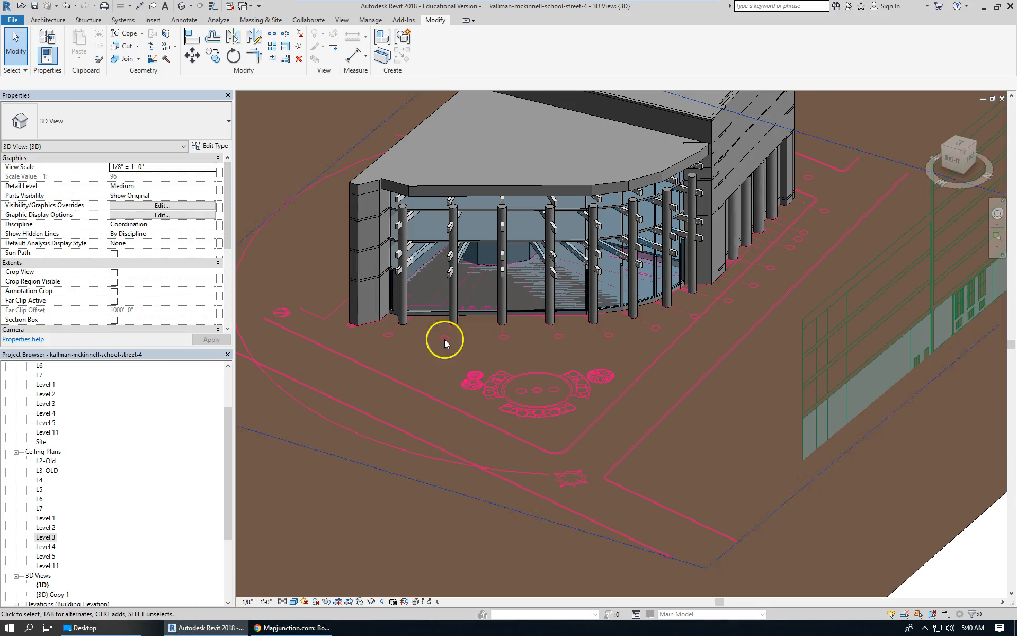
{"action": "scroll", "coordinate": [581, 382], "scroll_direction": "down", "scroll_amount": 3}
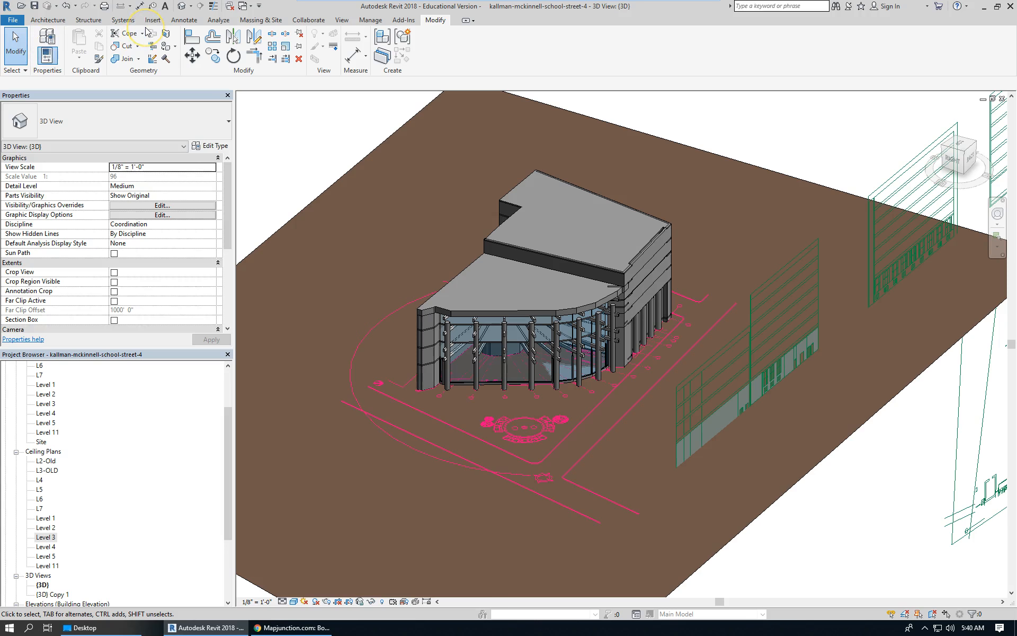
{"action": "left_click", "coordinate": [174, 21]}
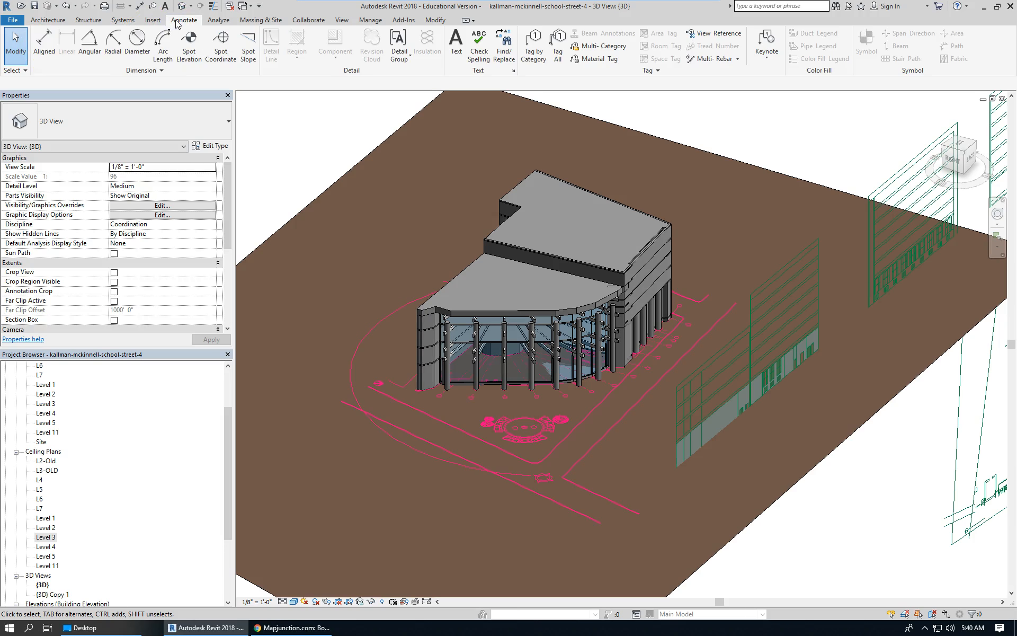
{"action": "left_click", "coordinate": [185, 41]}
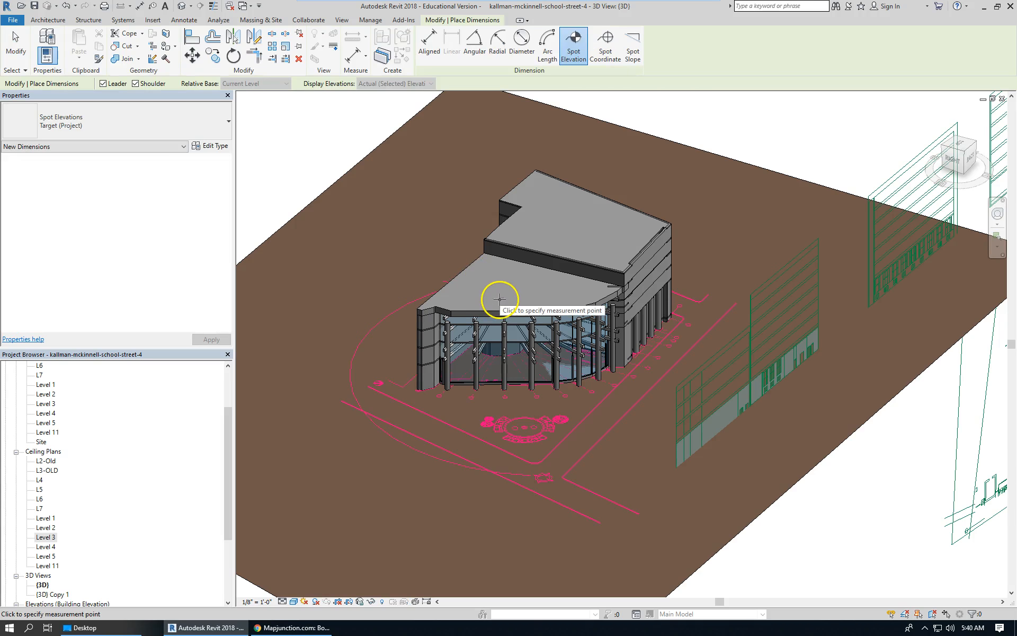
{"action": "left_click", "coordinate": [500, 300]}
{"action": "scroll", "coordinate": [512, 296], "scroll_direction": "up", "scroll_amount": 5}
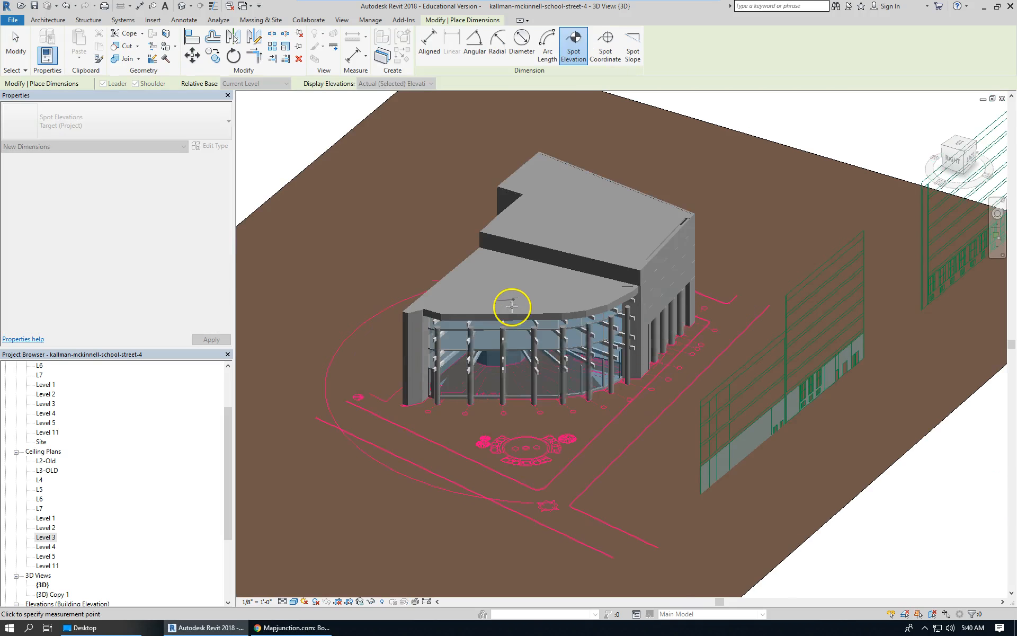
{"action": "scroll", "coordinate": [506, 297], "scroll_direction": "up", "scroll_amount": 1}
{"action": "left_click", "coordinate": [507, 282]}
{"action": "left_click", "coordinate": [546, 291]}
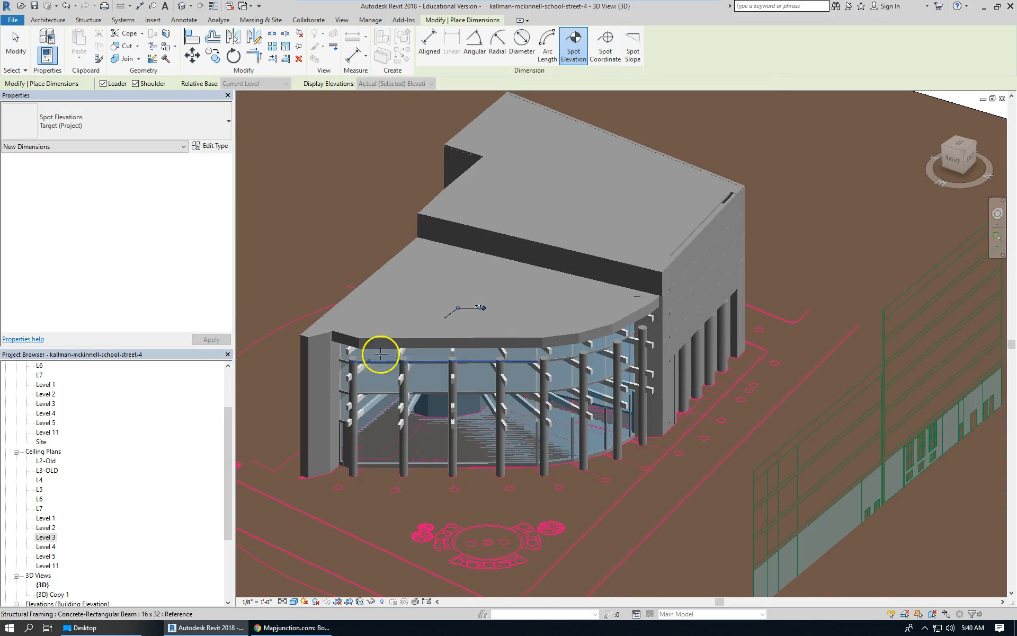
Place a second spot elevation on the upper roof slab.
{"action": "scroll", "coordinate": [379, 355], "scroll_direction": "down", "scroll_amount": 2}
{"action": "left_click", "coordinate": [562, 219]}
{"action": "left_click", "coordinate": [582, 213]}
{"action": "left_click", "coordinate": [624, 214]}
Examine the two roof spot elevations and the building's roof and facade levels.
{"action": "scroll", "coordinate": [583, 201], "scroll_direction": "up", "scroll_amount": 3}
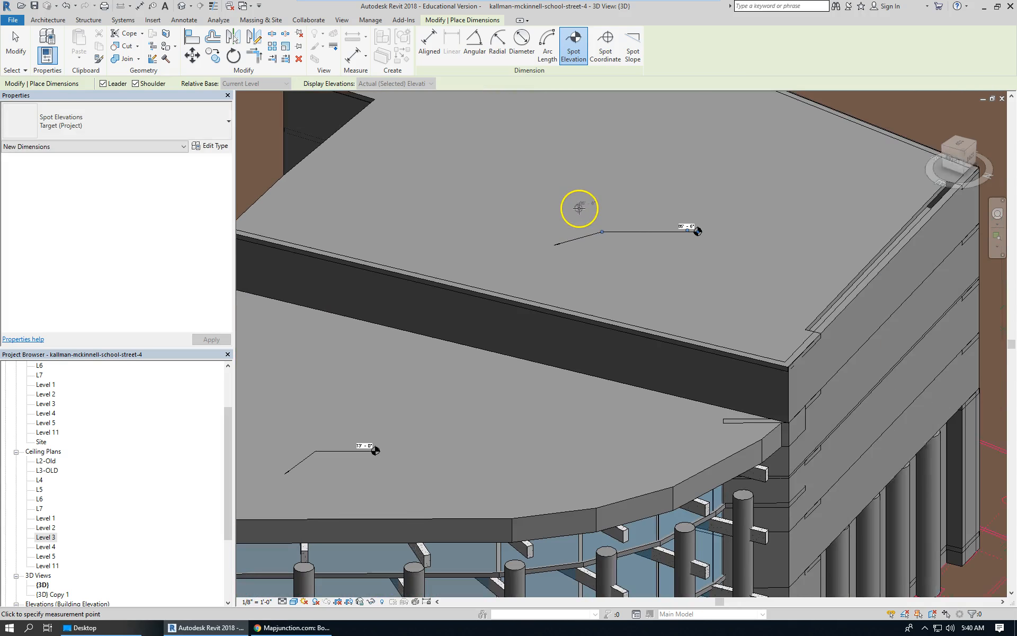
{"action": "scroll", "coordinate": [583, 214], "scroll_direction": "up", "scroll_amount": 1}
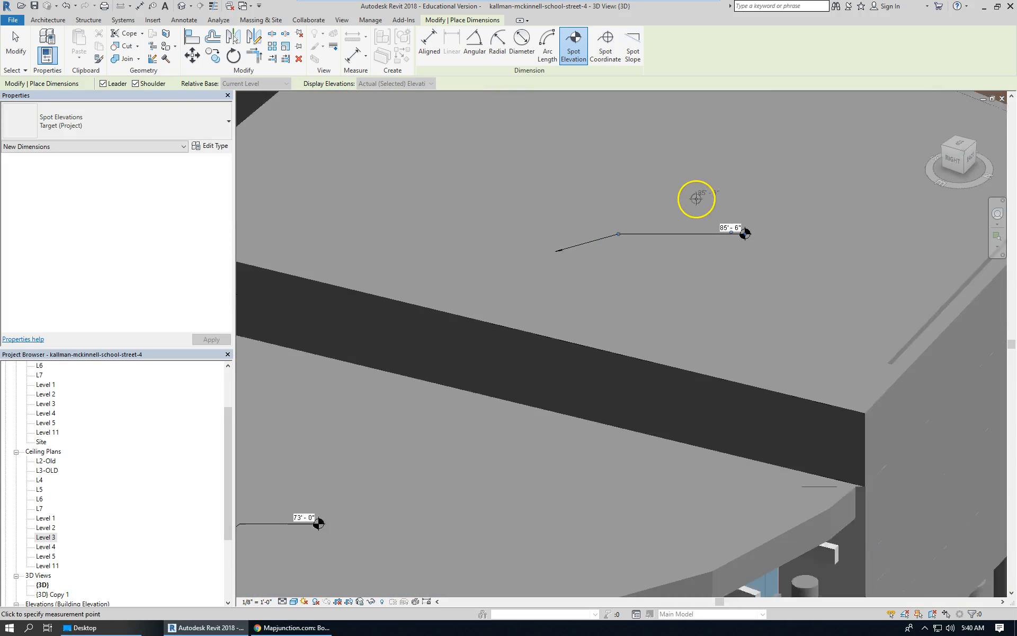
{"action": "scroll", "coordinate": [696, 199], "scroll_direction": "down", "scroll_amount": 1}
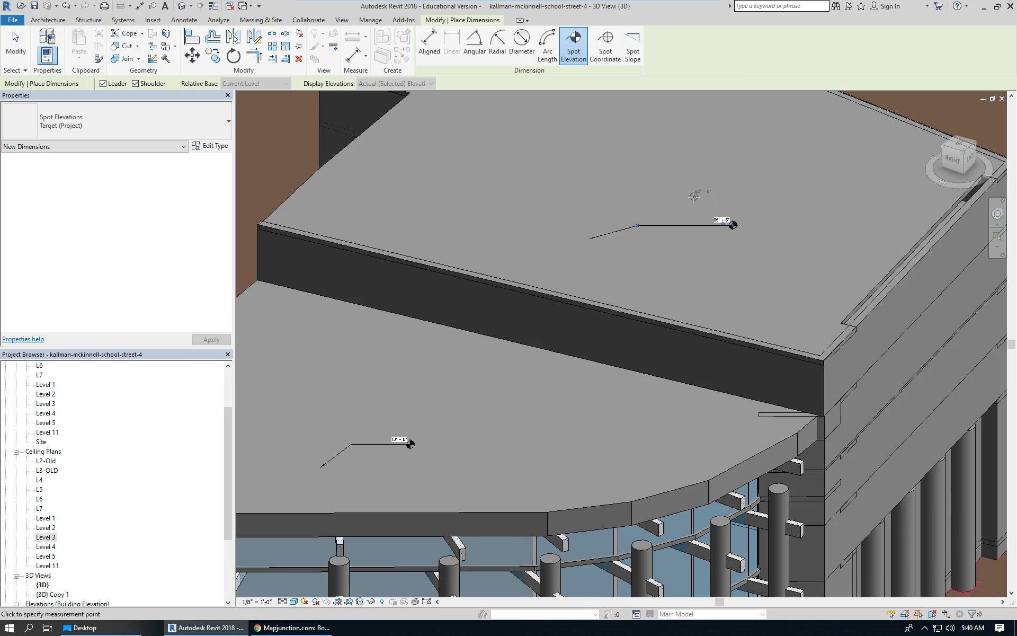
{"action": "scroll", "coordinate": [675, 207], "scroll_direction": "down", "scroll_amount": 2}
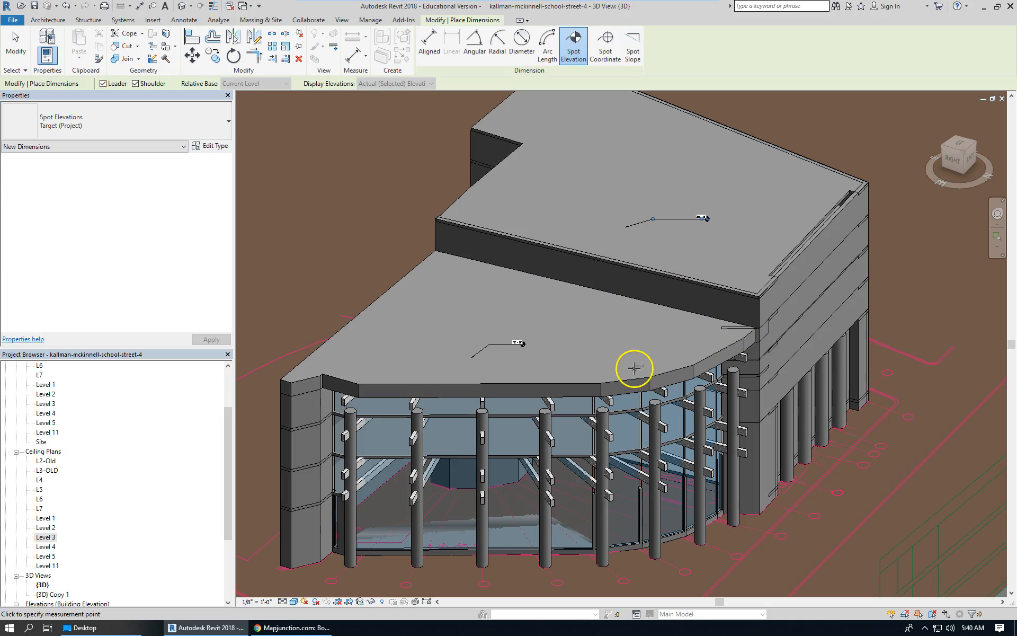
{"action": "scroll", "coordinate": [672, 237], "scroll_direction": "up", "scroll_amount": 3}
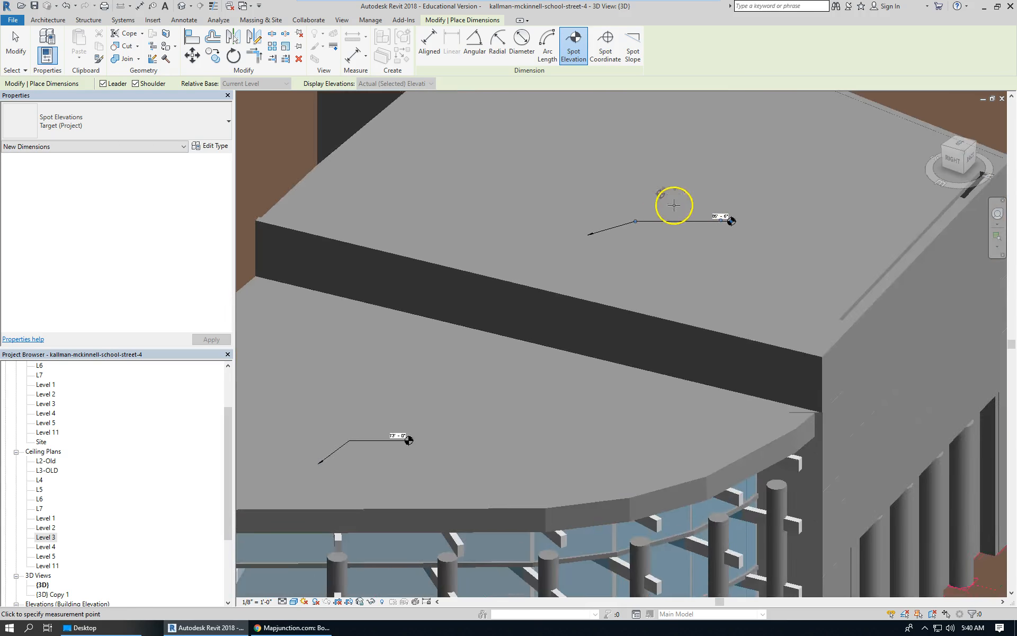
{"action": "scroll", "coordinate": [666, 200], "scroll_direction": "up", "scroll_amount": 2}
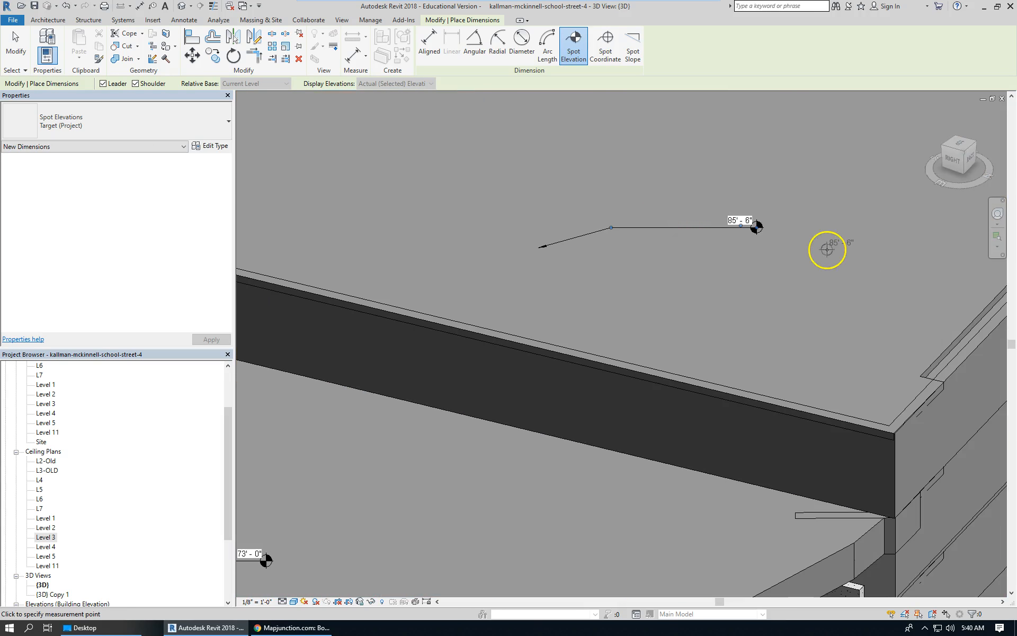
{"action": "scroll", "coordinate": [825, 246], "scroll_direction": "down", "scroll_amount": 3}
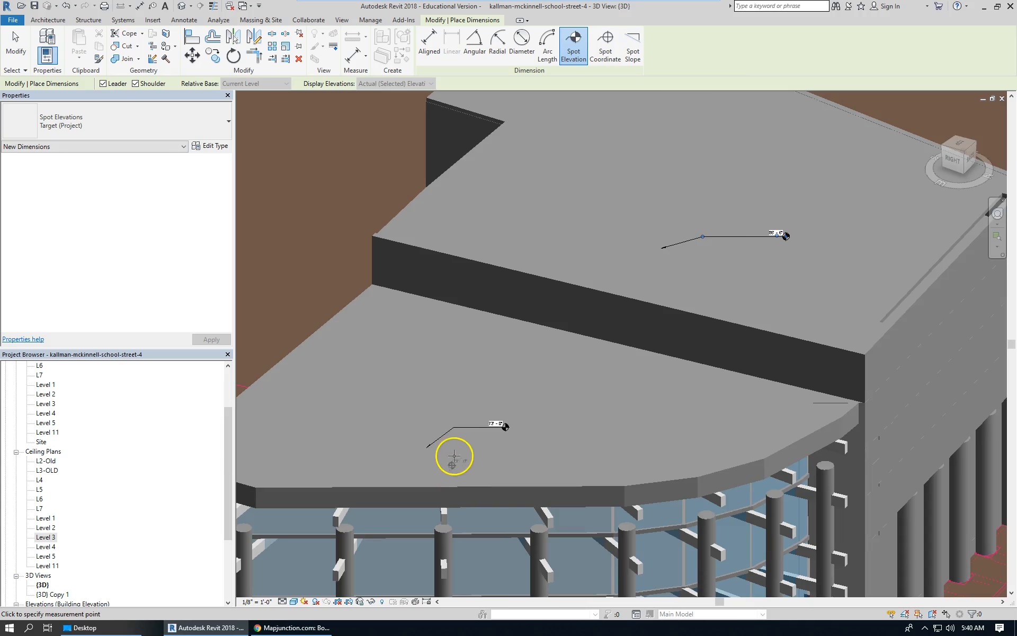
{"action": "scroll", "coordinate": [452, 460], "scroll_direction": "up", "scroll_amount": 2}
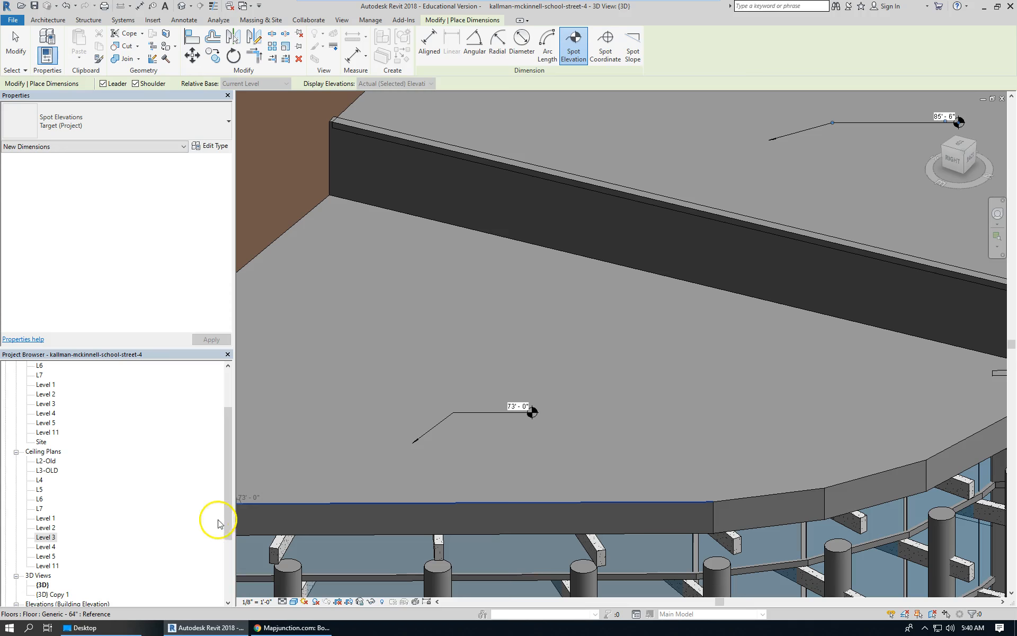
{"action": "left_click_drag", "start_coordinate": [229, 495], "coordinate": [233, 521]}
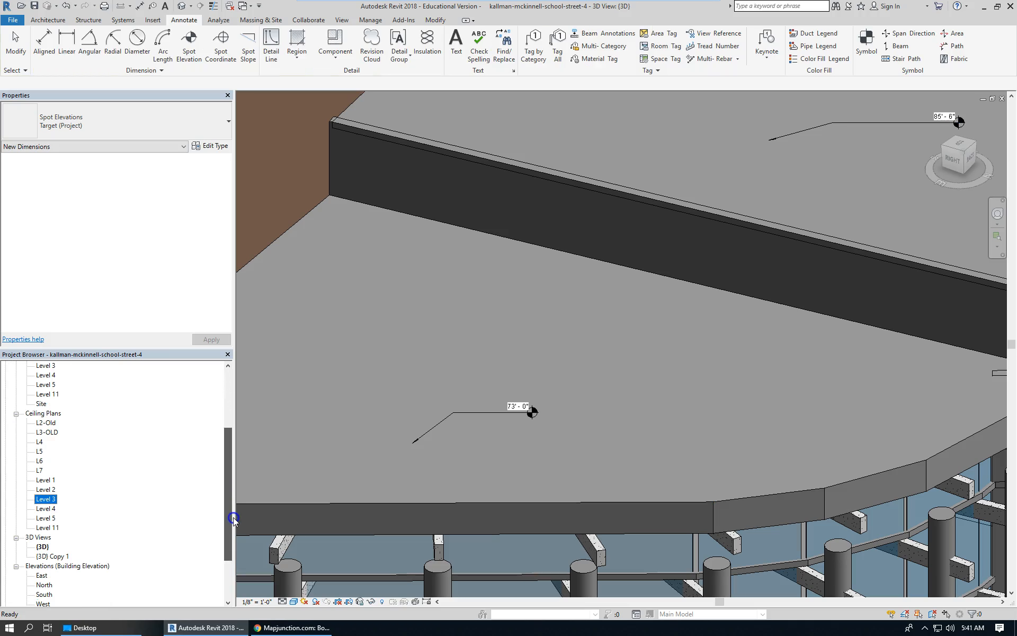
{"action": "scroll", "coordinate": [619, 415], "scroll_direction": "down", "scroll_amount": 6}
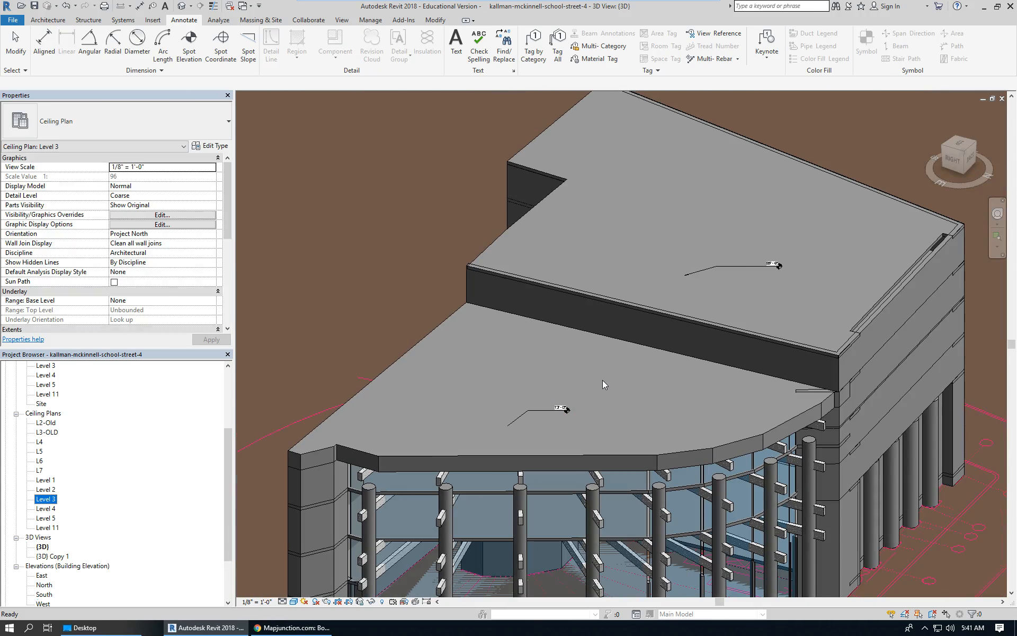
{"action": "scroll", "coordinate": [579, 192], "scroll_direction": "down", "scroll_amount": 2}
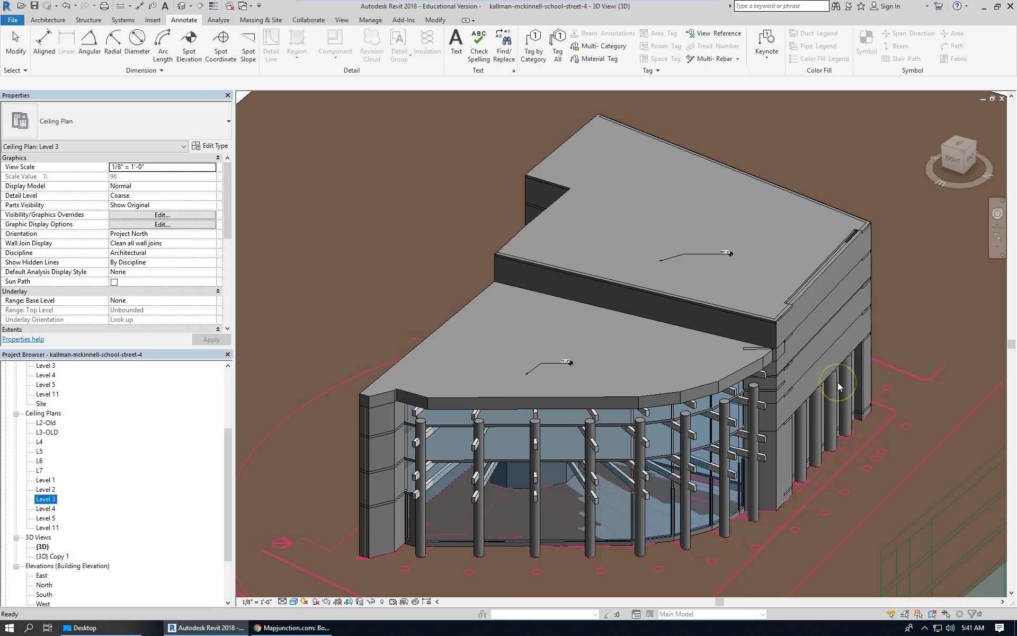
{"action": "left_click", "coordinate": [823, 346]}
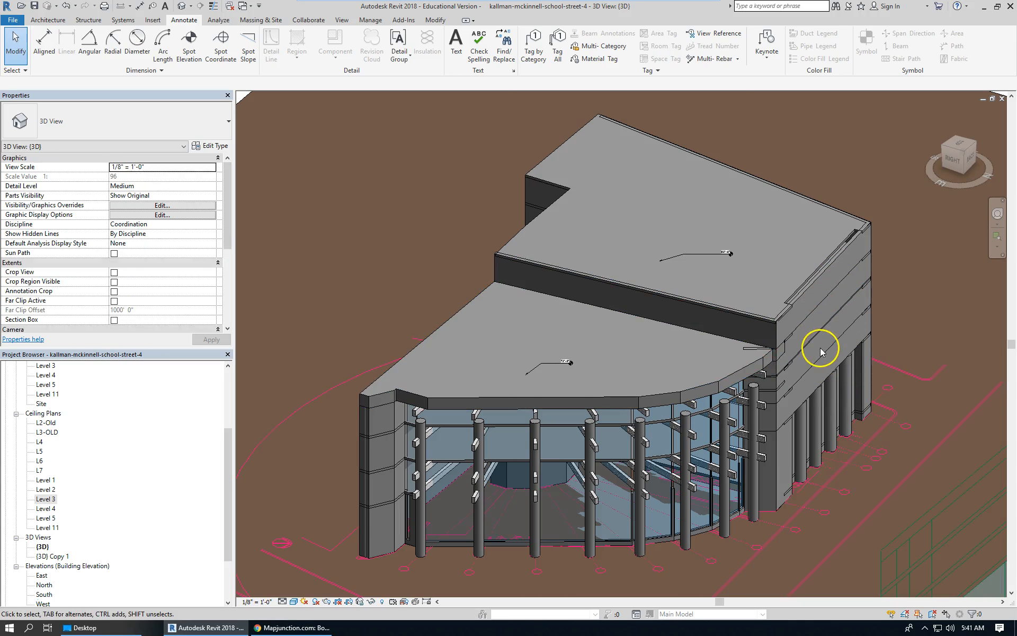
{"action": "scroll", "coordinate": [820, 352], "scroll_direction": "up", "scroll_amount": 5}
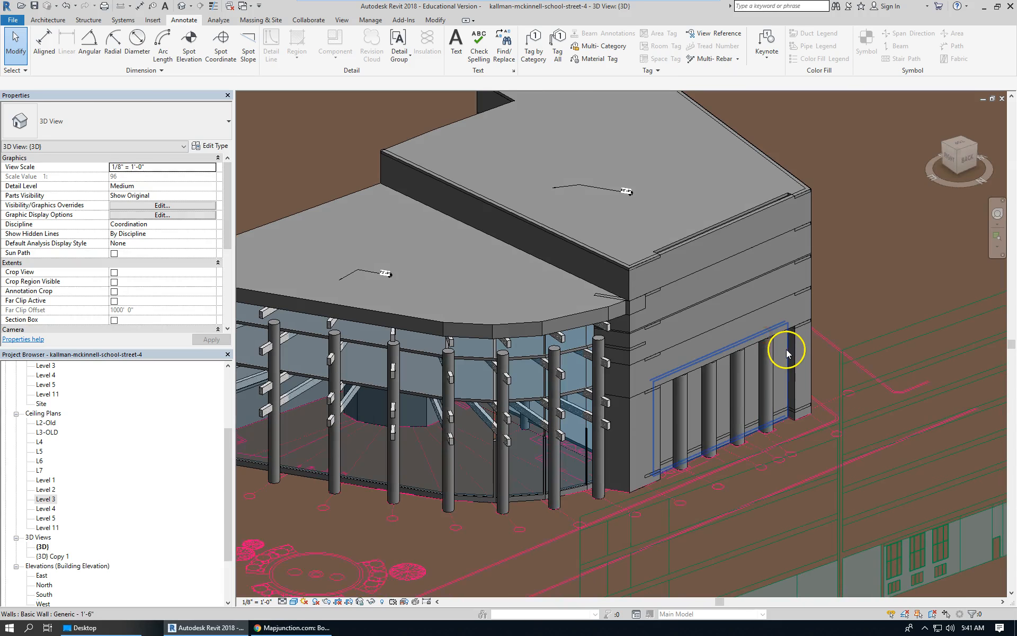
Switch to the browser and inspect the Street View photo's column and beam brackets on the facade.
{"action": "left_click", "coordinate": [298, 628]}
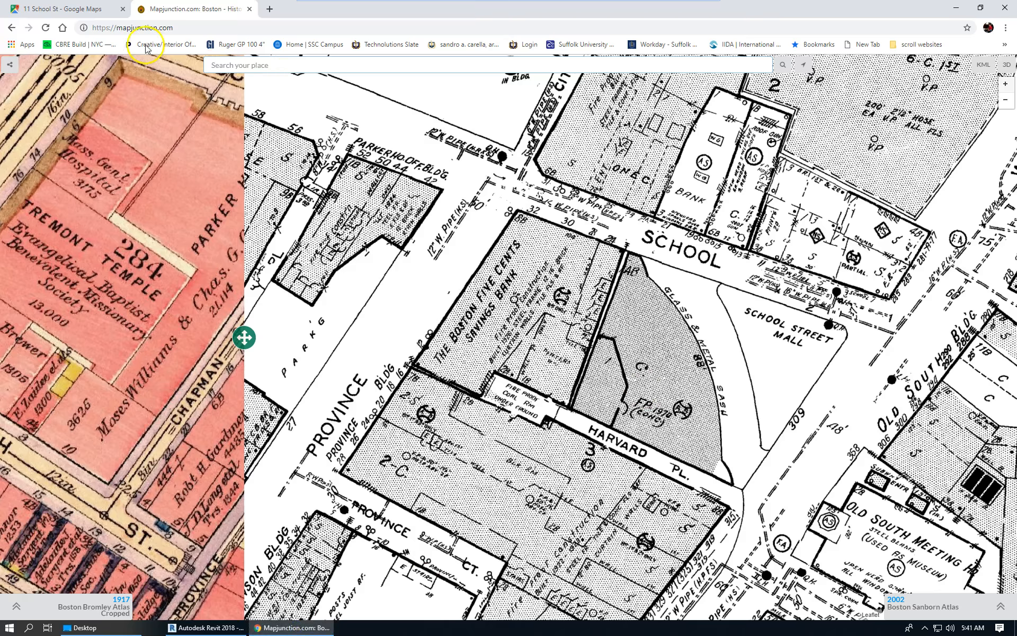
{"action": "left_click", "coordinate": [99, 11]}
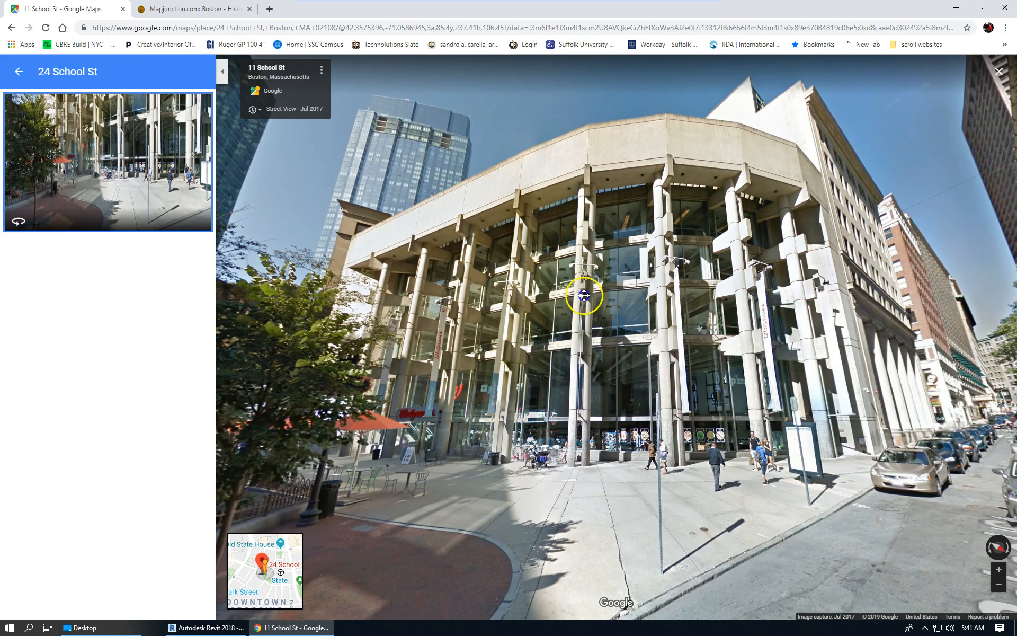
{"action": "left_click_drag", "start_coordinate": [626, 281], "coordinate": [481, 378]}
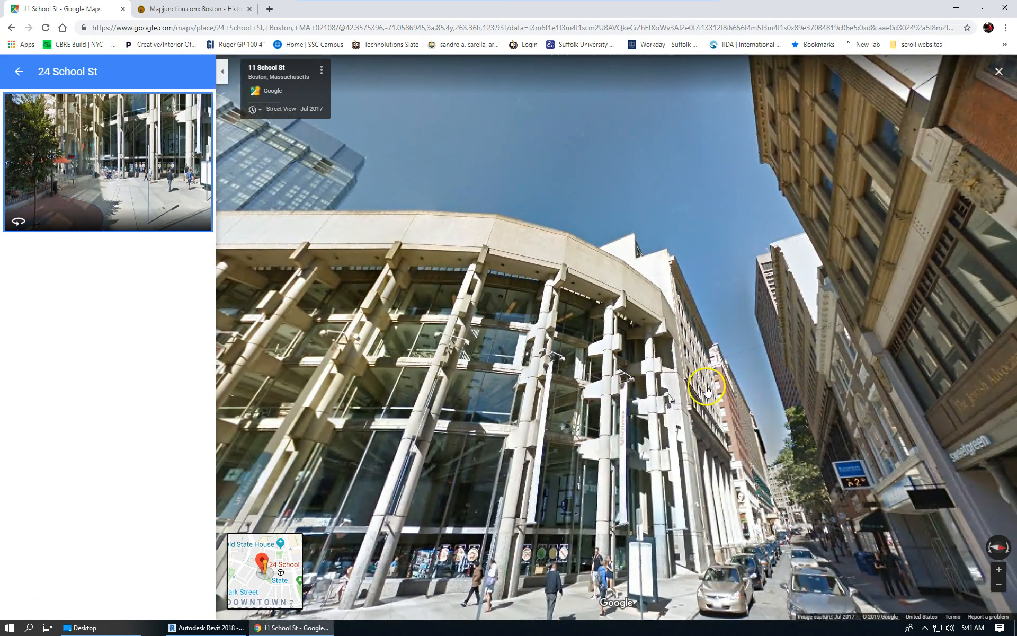
{"action": "scroll", "coordinate": [707, 395], "scroll_direction": "up", "scroll_amount": 2}
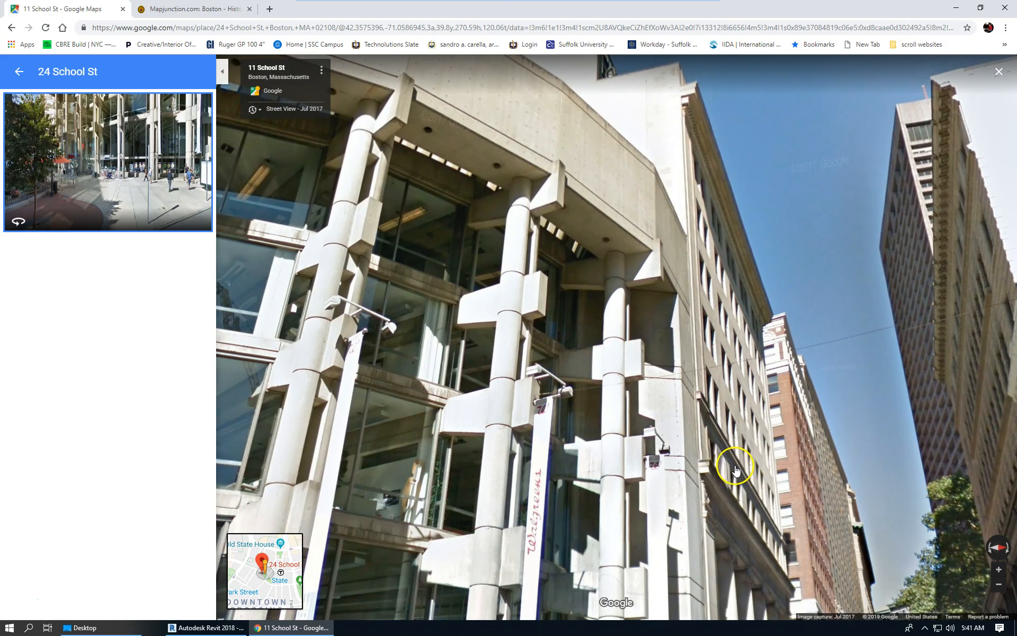
{"action": "scroll", "coordinate": [694, 484], "scroll_direction": "up", "scroll_amount": 2}
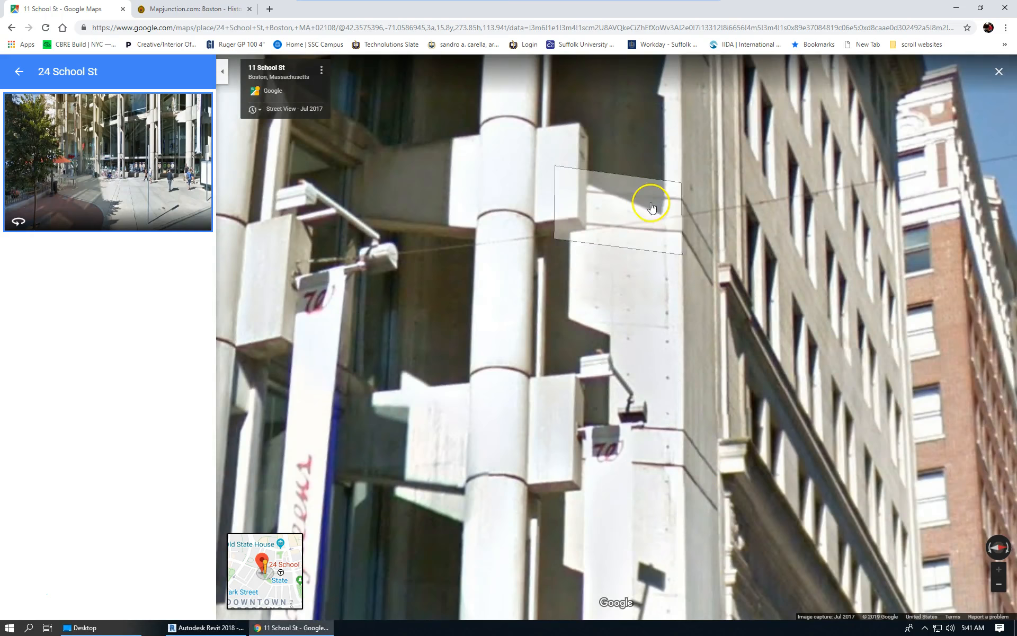
Switch to Photoshop and hide the atlas map layer so the Street View screenshot layer shows.
{"action": "scroll", "coordinate": [692, 336], "scroll_direction": "up", "scroll_amount": 1}
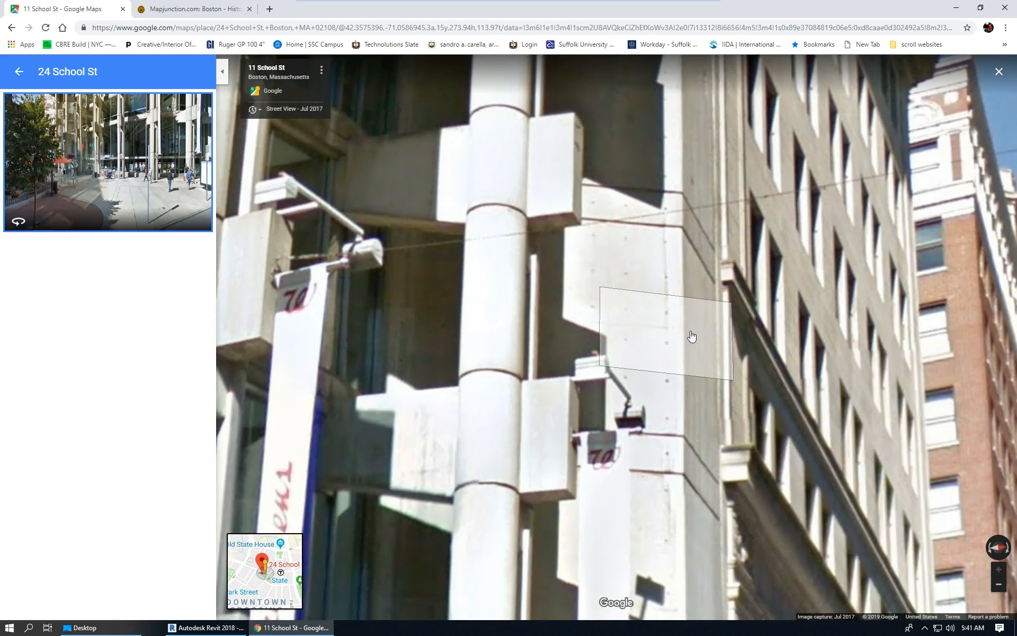
{"action": "scroll", "coordinate": [709, 327], "scroll_direction": "down", "scroll_amount": 4}
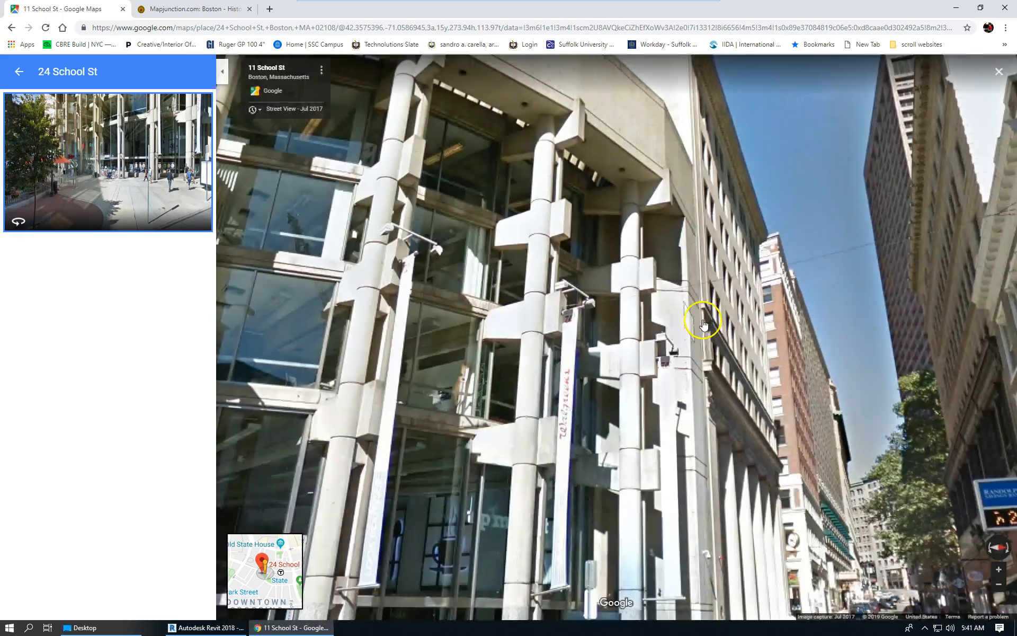
{"action": "scroll", "coordinate": [711, 326], "scroll_direction": "down", "scroll_amount": 2}
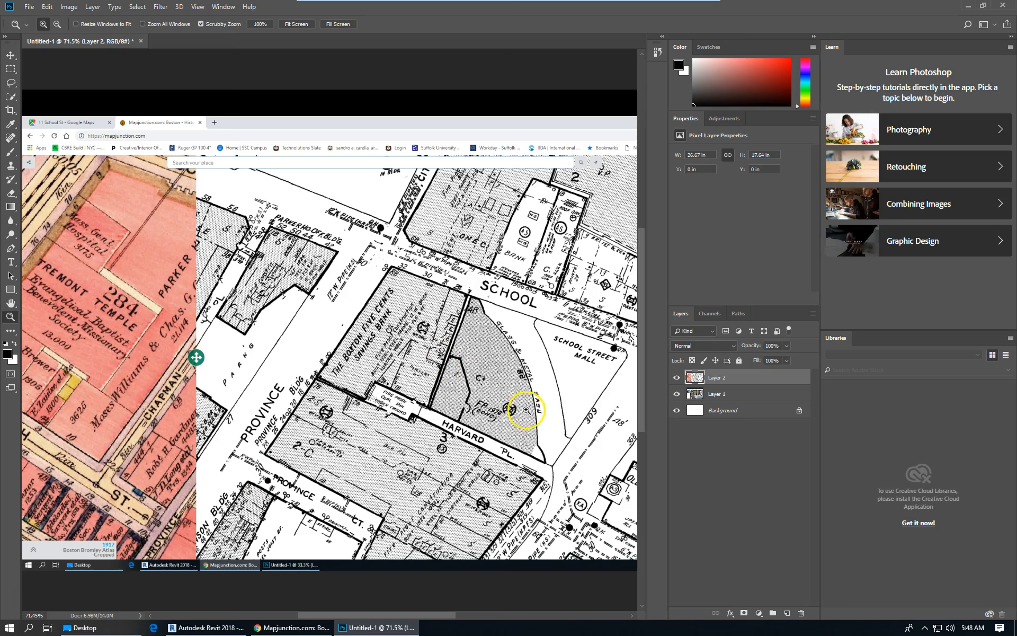
{"action": "left_click", "coordinate": [488, 399]}
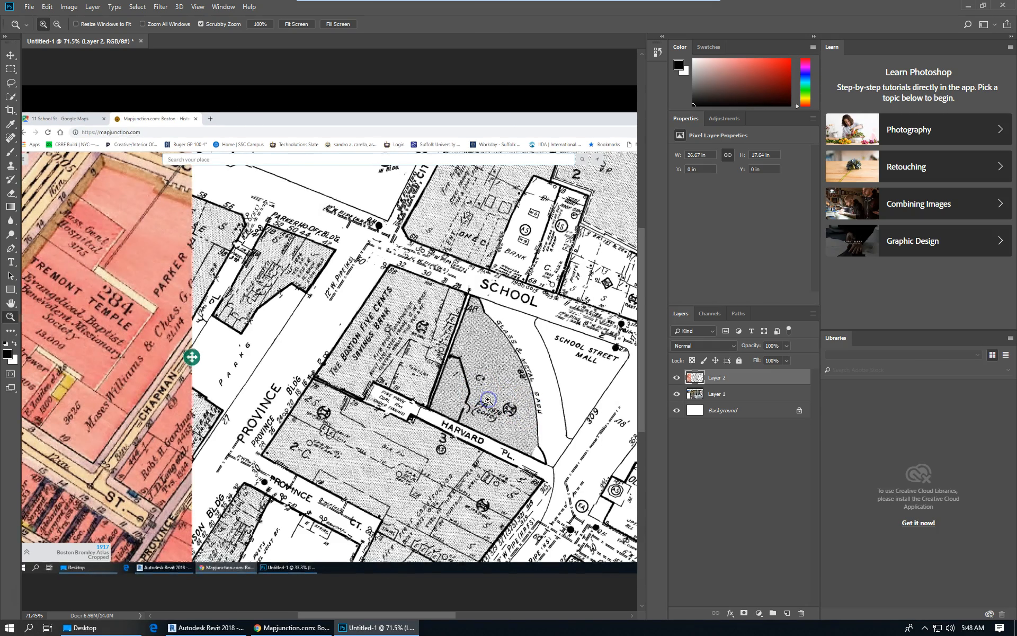
{"action": "left_click", "coordinate": [488, 399]}
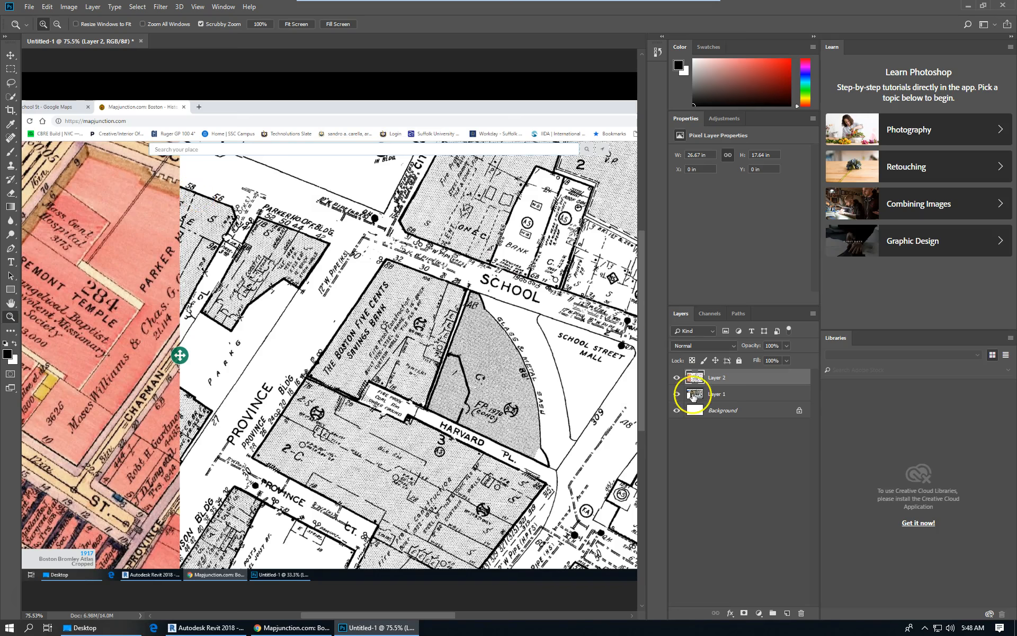
{"action": "left_click", "coordinate": [677, 377]}
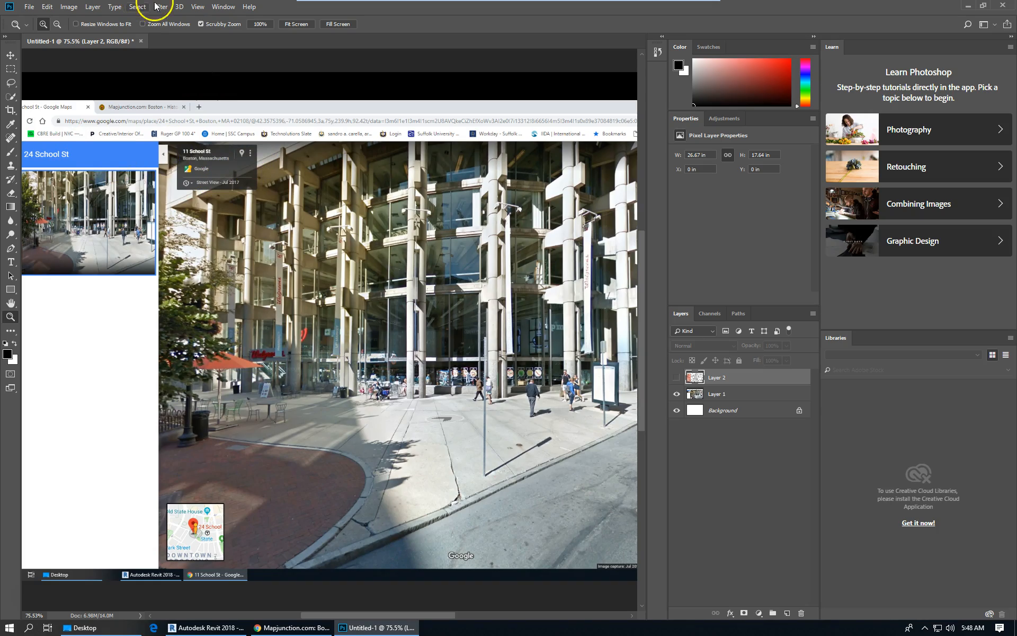
Turn on rulers and add a horizontal guide at the image's top edge and a vertical guide at the left column.
{"action": "left_click", "coordinate": [222, 7]}
{"action": "left_click", "coordinate": [206, 6]}
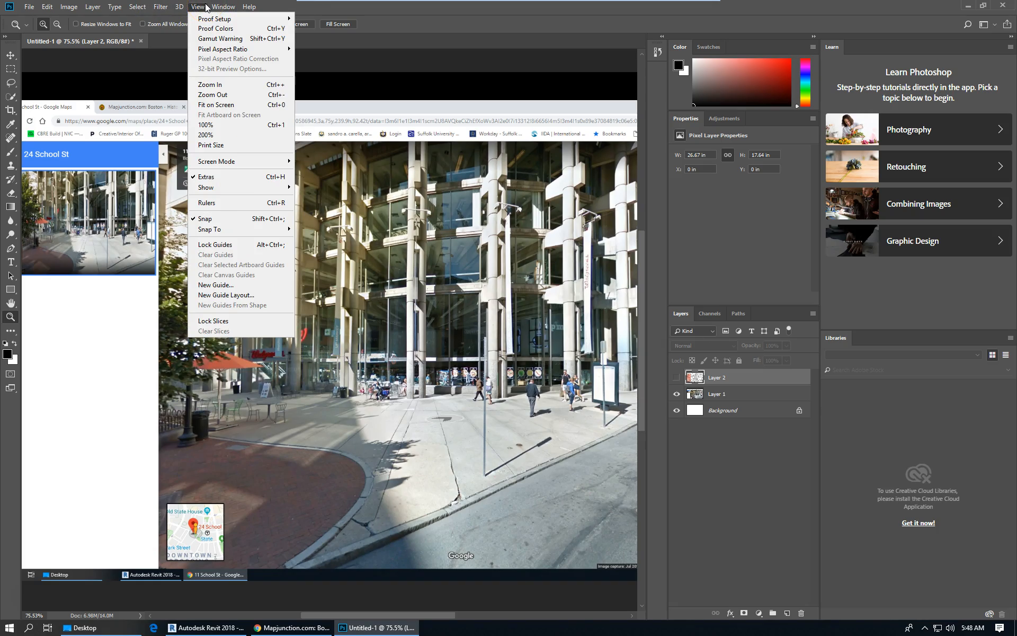
{"action": "left_click", "coordinate": [249, 202]}
{"action": "left_click_drag", "start_coordinate": [273, 55], "coordinate": [226, 157]}
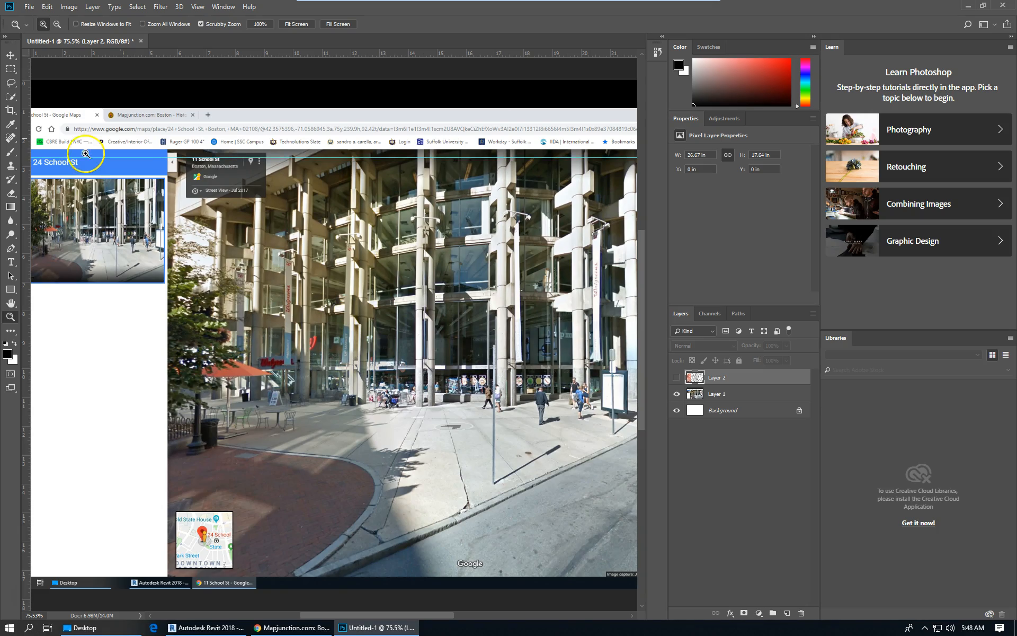
{"action": "left_click_drag", "start_coordinate": [29, 156], "coordinate": [258, 178]}
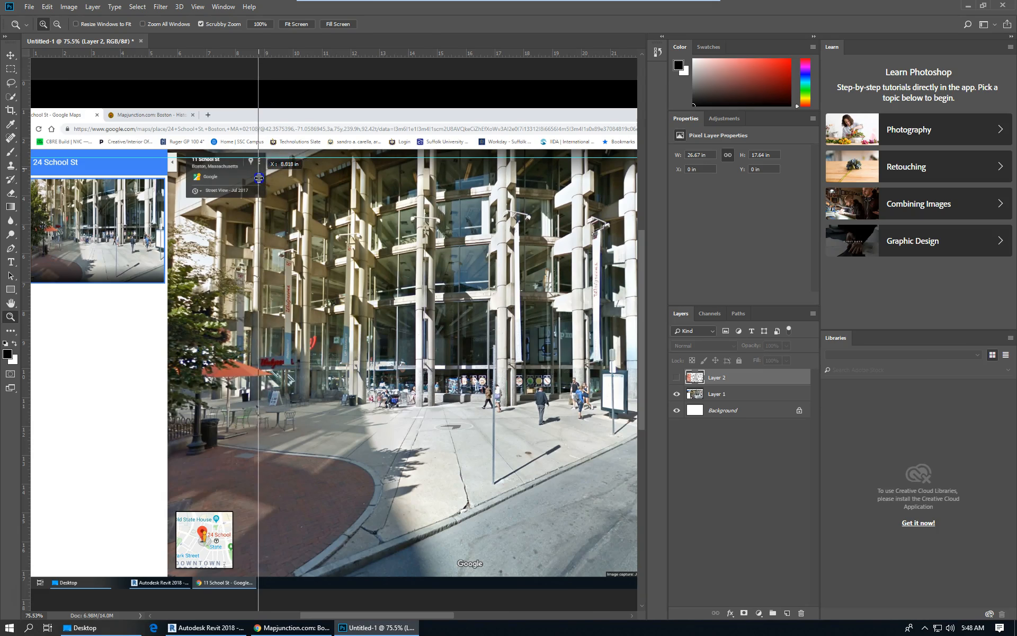
{"action": "left_click_drag", "start_coordinate": [258, 178], "coordinate": [258, 178]}
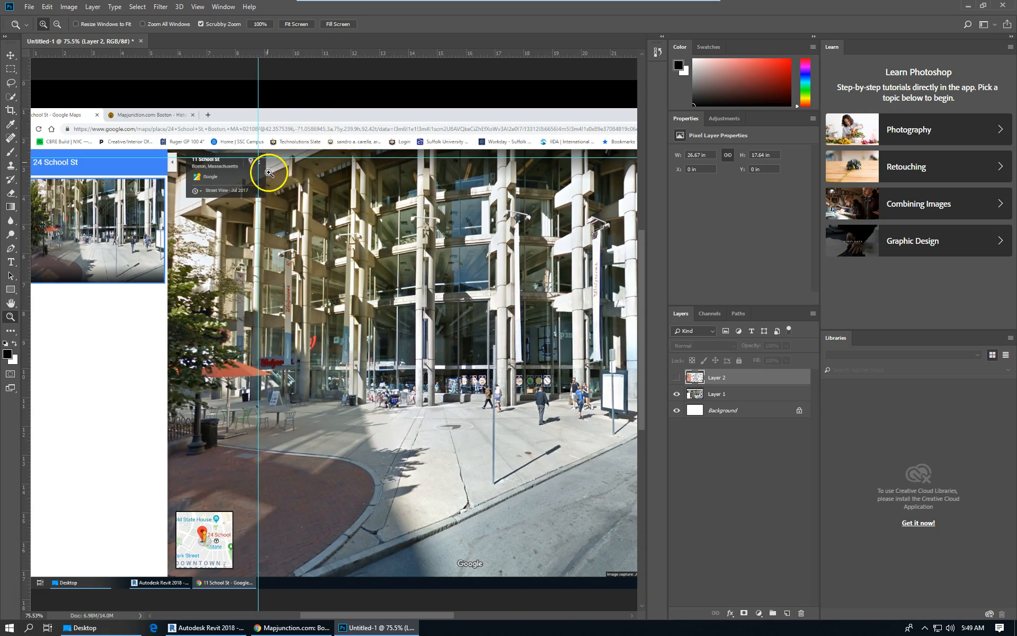
Choose the Line tool and set the foreground colour to yellow d4ca31.
{"action": "left_click", "coordinate": [10, 207]}
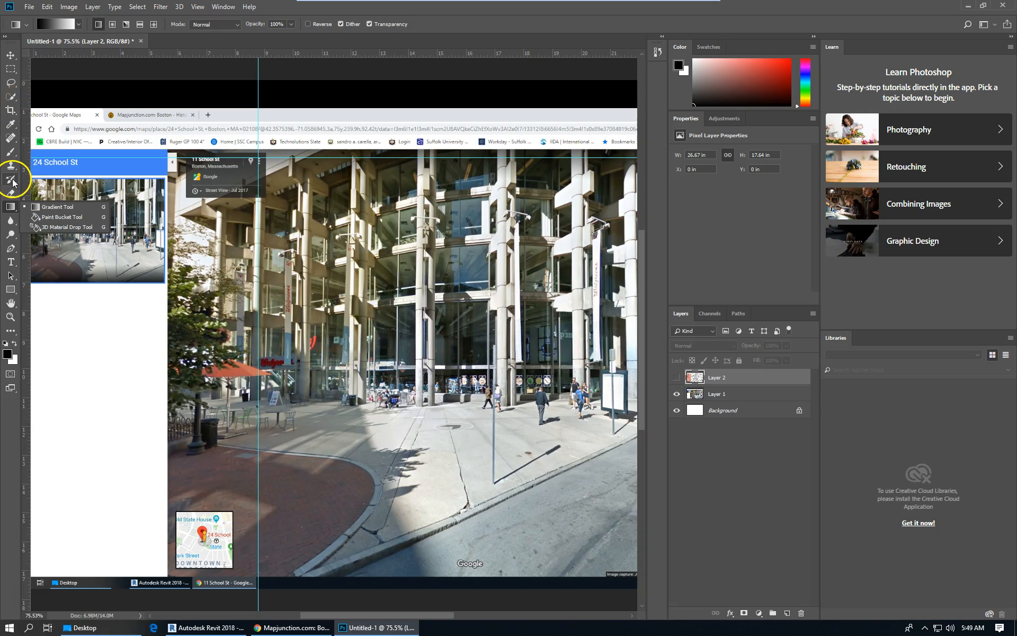
{"action": "left_click_drag", "start_coordinate": [11, 289], "coordinate": [58, 323]}
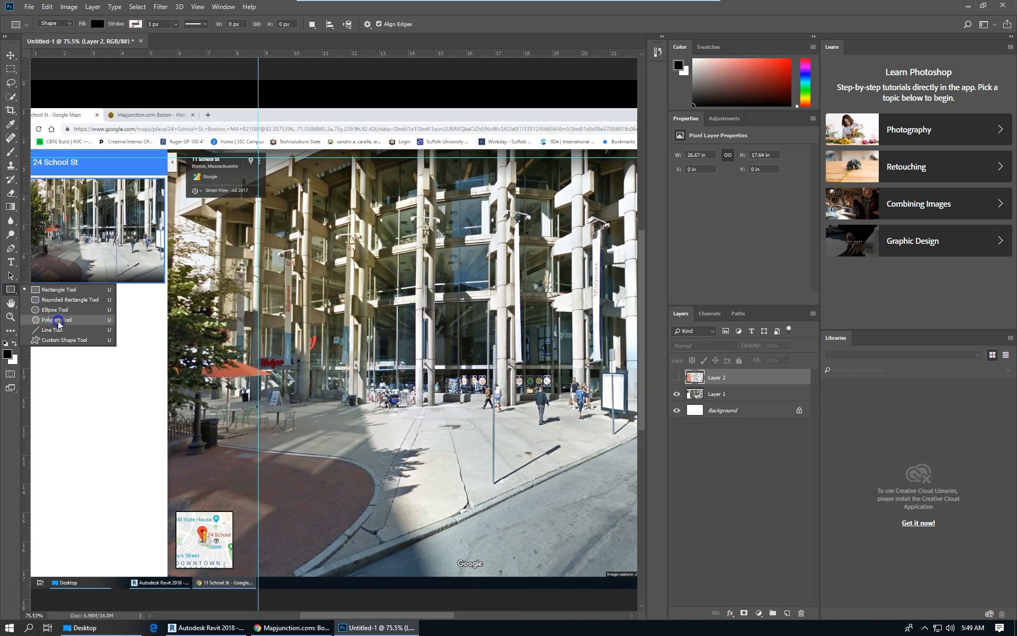
{"action": "left_click", "coordinate": [55, 329]}
{"action": "left_click", "coordinate": [9, 353]}
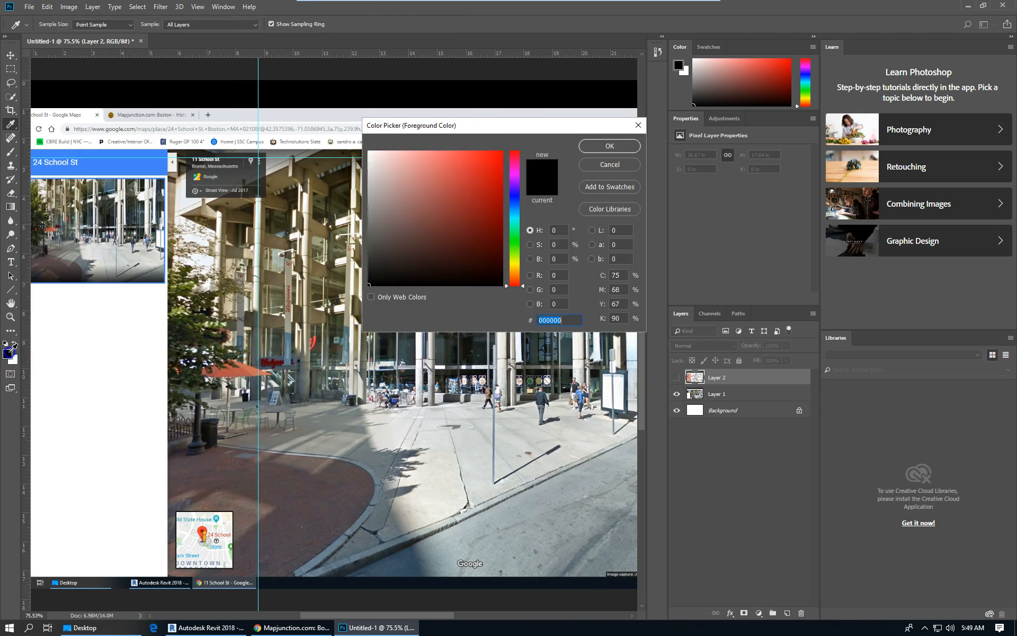
{"action": "mouse_move", "coordinate": [395, 170]}
{"action": "left_mouse_down"}
{"action": "mouse_move", "coordinate": [465, 290]}
{"action": "mouse_move", "coordinate": [514, 245]}
{"action": "mouse_move", "coordinate": [514, 265]}
{"action": "left_mouse_up"}
{"action": "left_click_drag", "start_coordinate": [434, 213], "coordinate": [472, 173]}
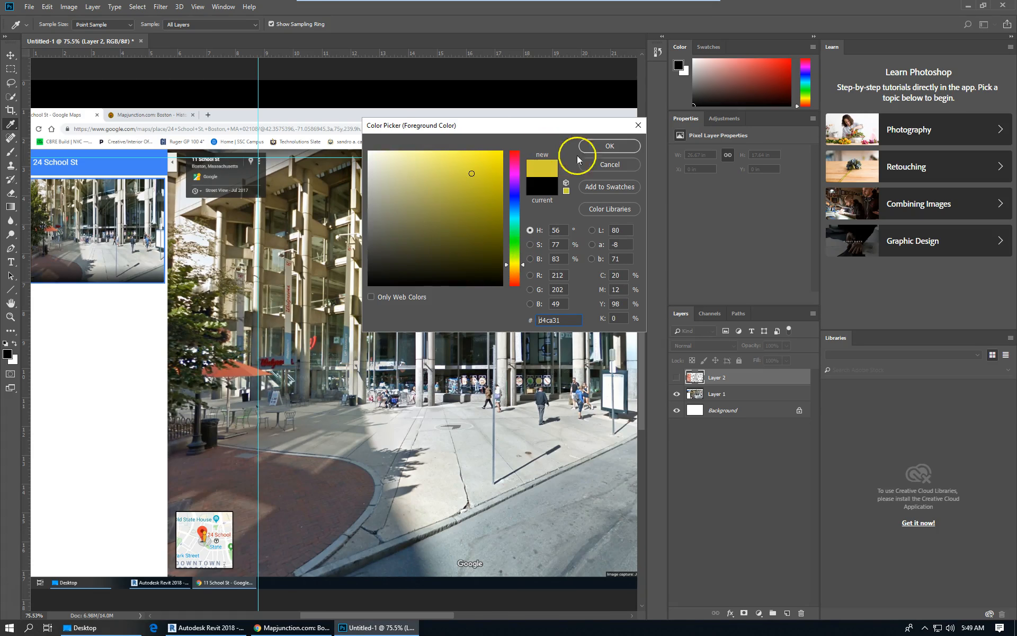
{"action": "left_click", "coordinate": [598, 146]}
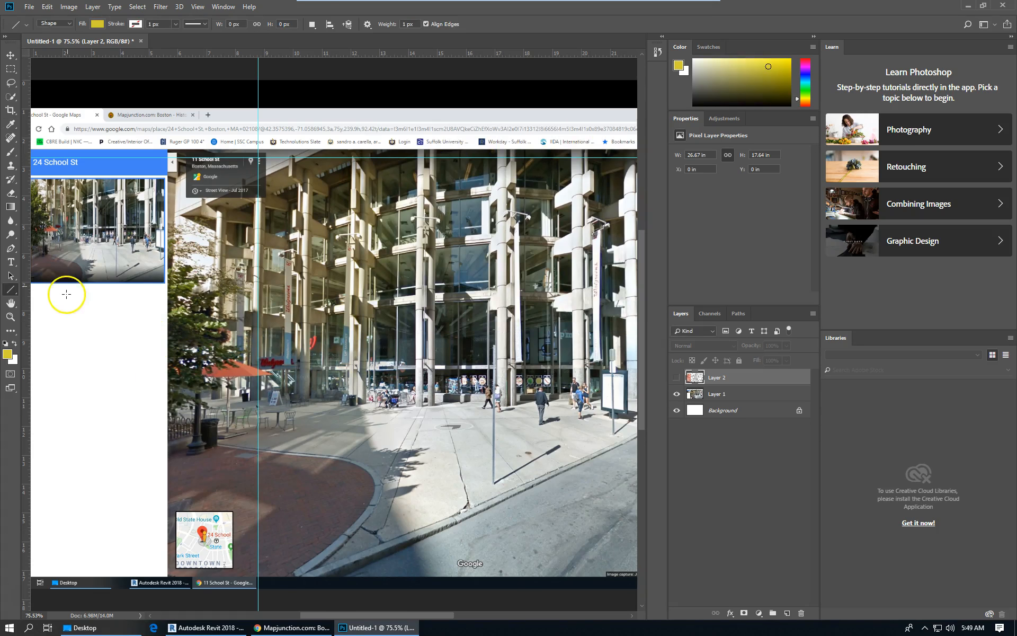
Set the line stroke to yellow about 23 px wide.
{"action": "left_click", "coordinate": [136, 24]}
{"action": "left_click", "coordinate": [131, 102]}
{"action": "left_click", "coordinate": [174, 24]}
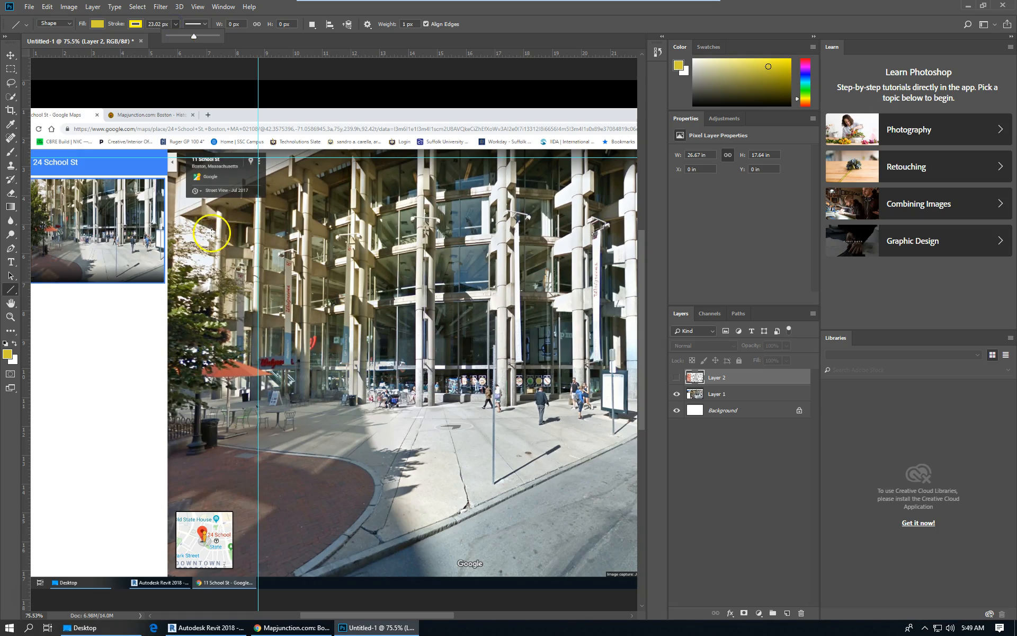
Draw two diagonal yellow lines and a short horizontal line over the facade's upper left beam brackets.
{"action": "left_click_drag", "start_coordinate": [176, 179], "coordinate": [271, 132]}
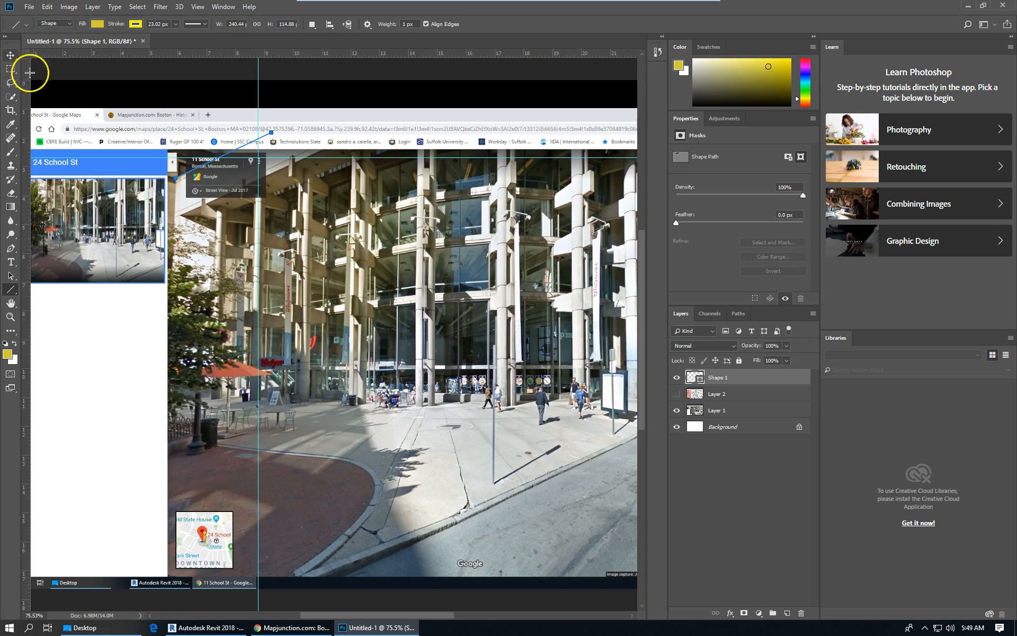
{"action": "left_click_drag", "start_coordinate": [177, 211], "coordinate": [309, 155]}
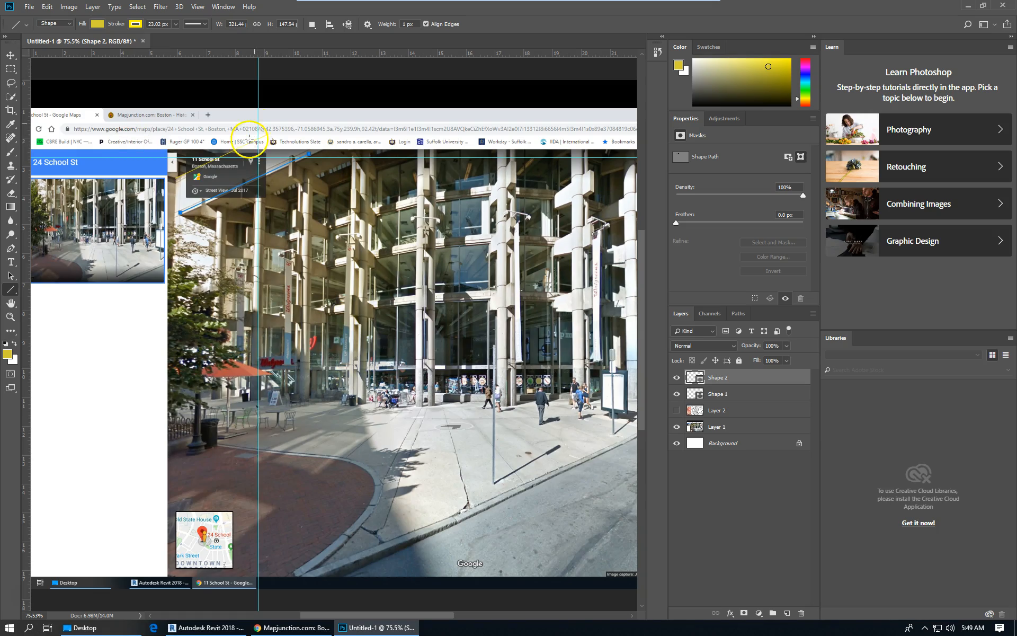
{"action": "left_click_drag", "start_coordinate": [251, 135], "coordinate": [296, 135]}
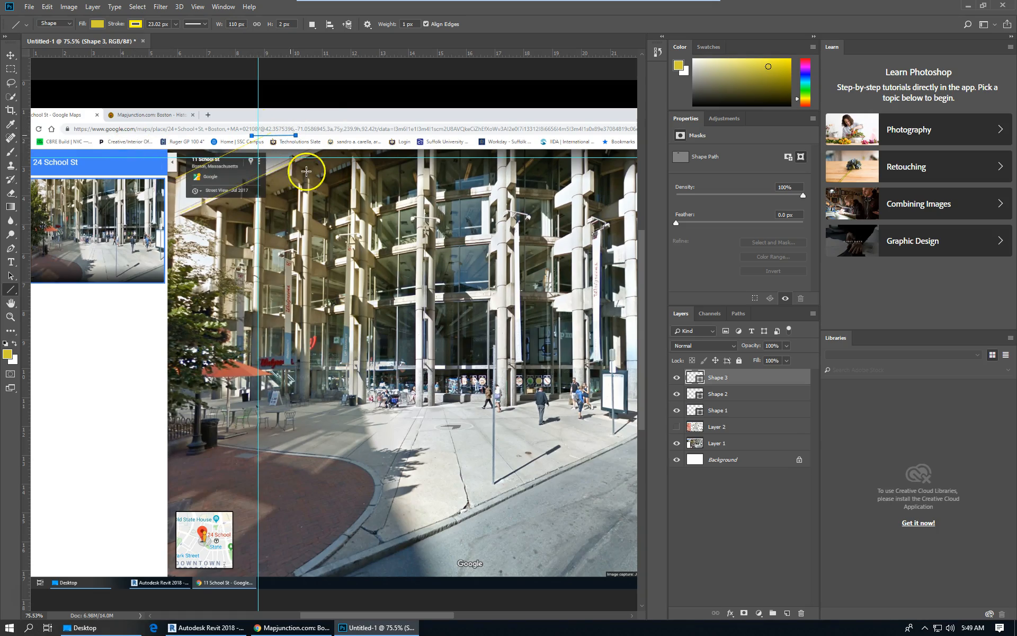
Move the short horizontal line up and add horizontal guides at street level and at the lower beam line.
{"action": "left_click", "coordinate": [11, 55]}
{"action": "left_click_drag", "start_coordinate": [303, 157], "coordinate": [309, 135]}
{"action": "left_click_drag", "start_coordinate": [322, 52], "coordinate": [338, 404]}
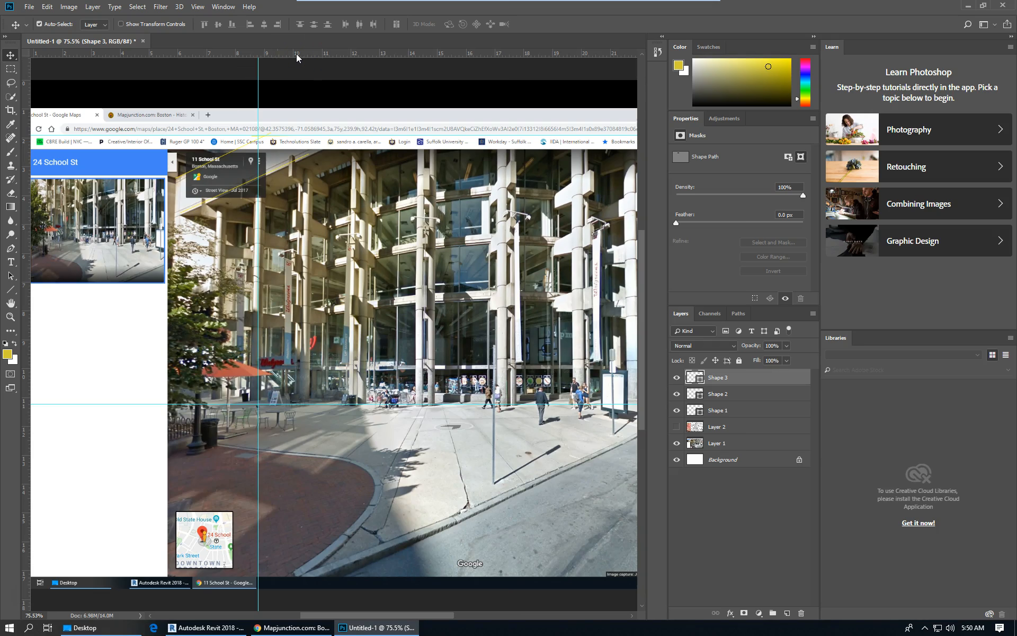
{"action": "left_click_drag", "start_coordinate": [295, 53], "coordinate": [297, 282]}
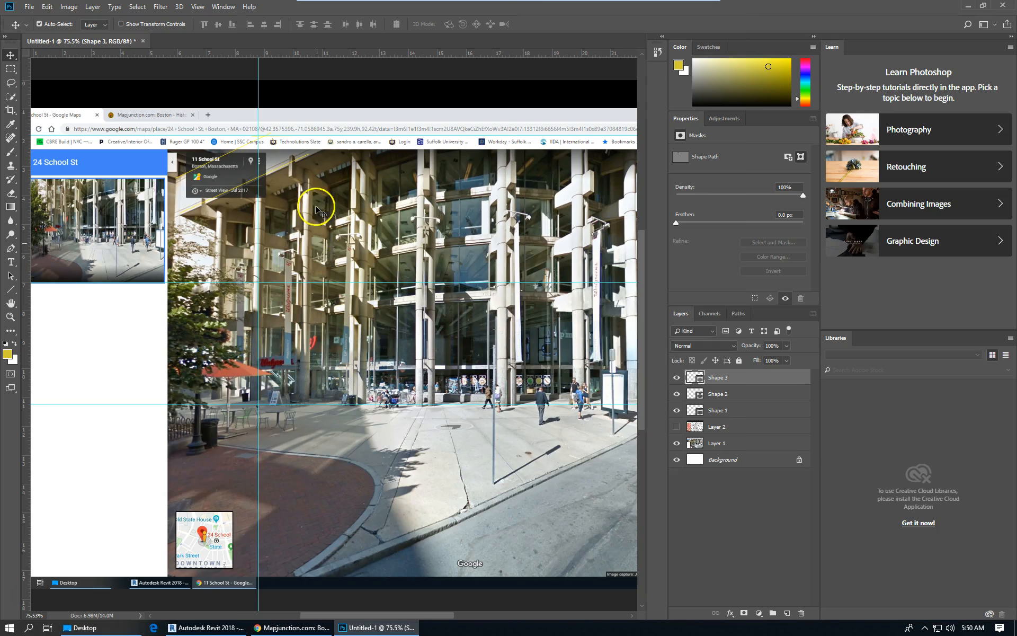
Open the Info panel and measure the facade's height from the top guide down to street level with the Ruler tool.
{"action": "left_click", "coordinate": [223, 6]}
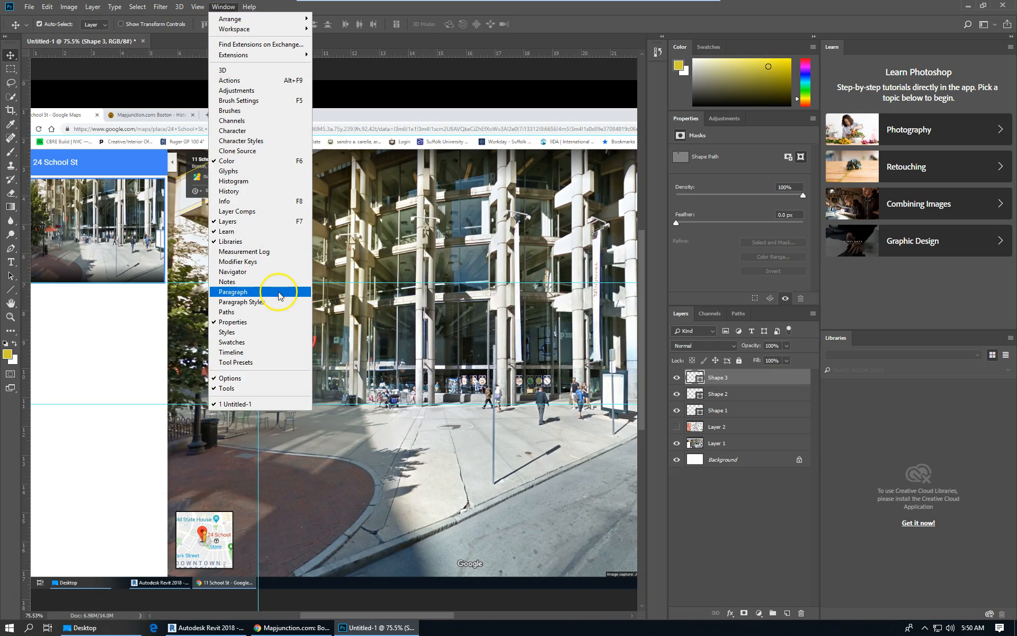
{"action": "left_click", "coordinate": [236, 201]}
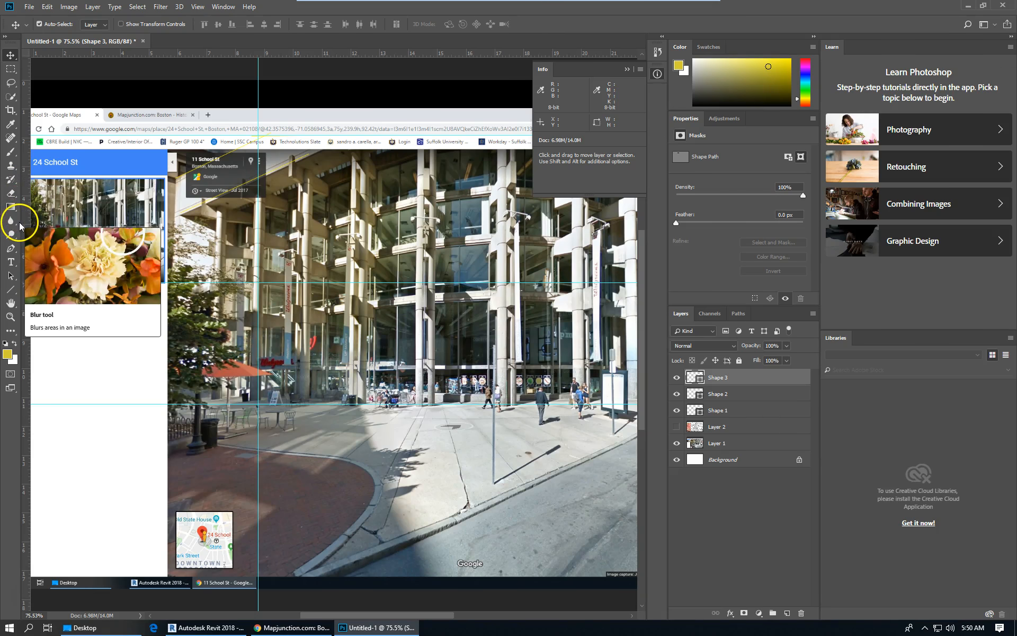
{"action": "left_click", "coordinate": [13, 126]}
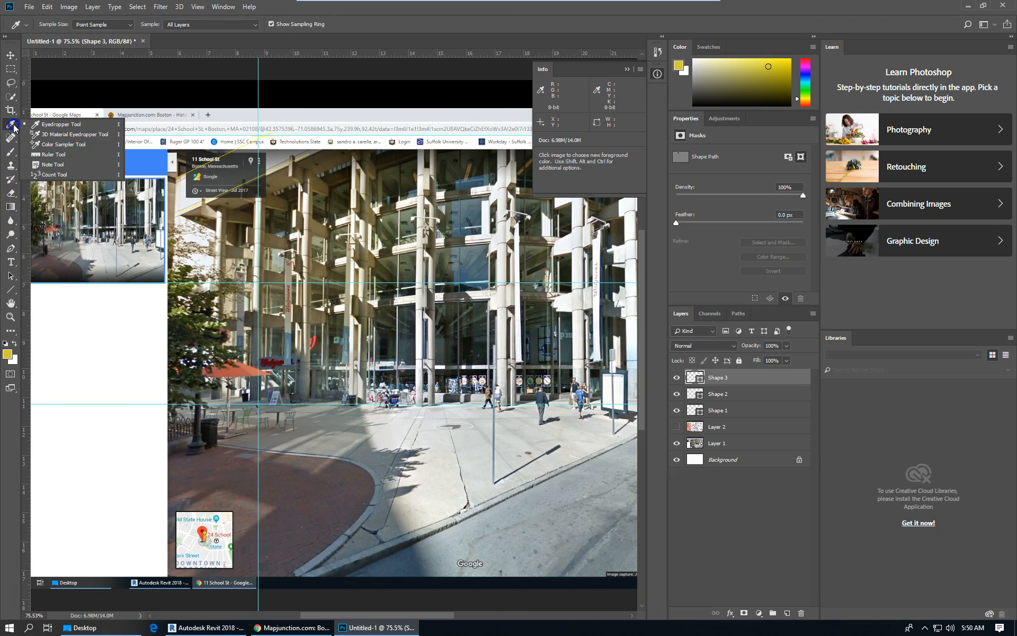
{"action": "left_click", "coordinate": [47, 156]}
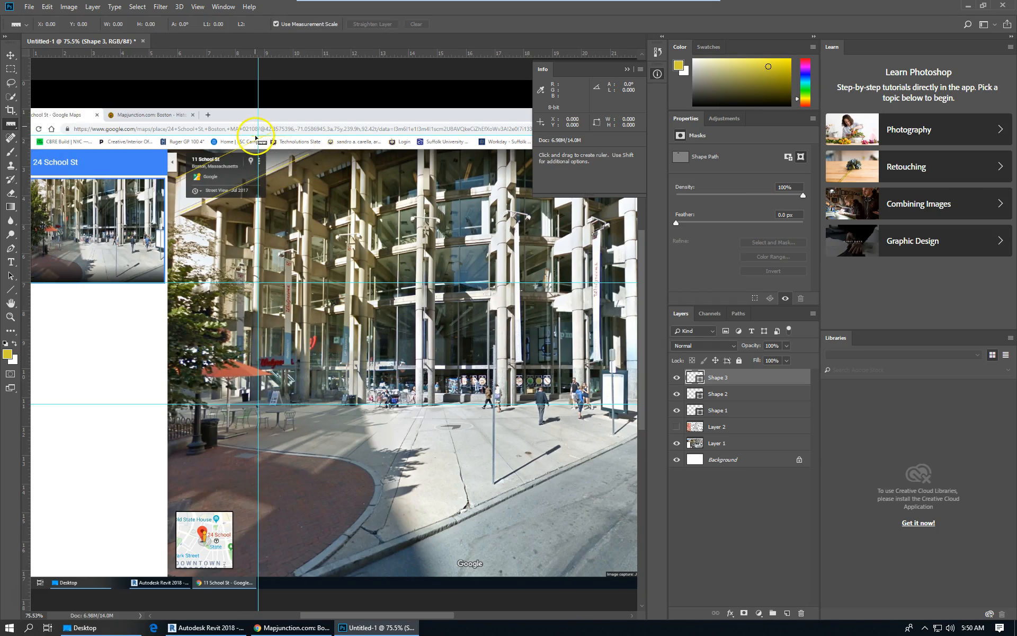
{"action": "left_click_drag", "start_coordinate": [259, 137], "coordinate": [272, 392], "text": "shift"}
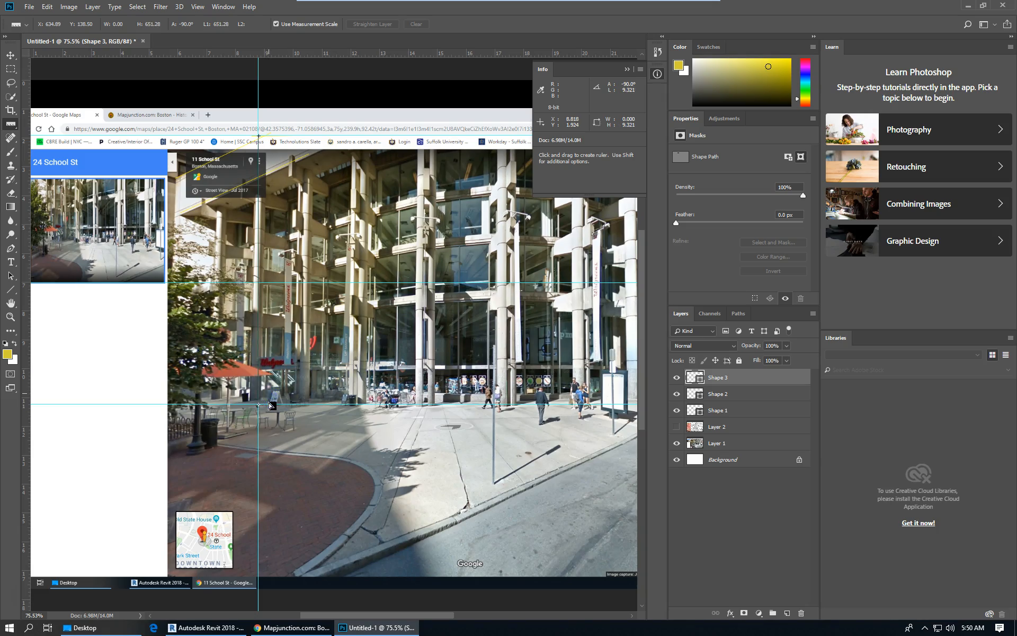
{"action": "left_click_drag", "start_coordinate": [270, 402], "coordinate": [269, 404], "text": "shift"}
Measure the height from street level up to the lower beam guide with the Ruler tool.
{"action": "left_click_drag", "start_coordinate": [306, 404], "coordinate": [308, 313]}
{"action": "left_click_drag", "start_coordinate": [265, 406], "coordinate": [267, 315], "text": "shift"}
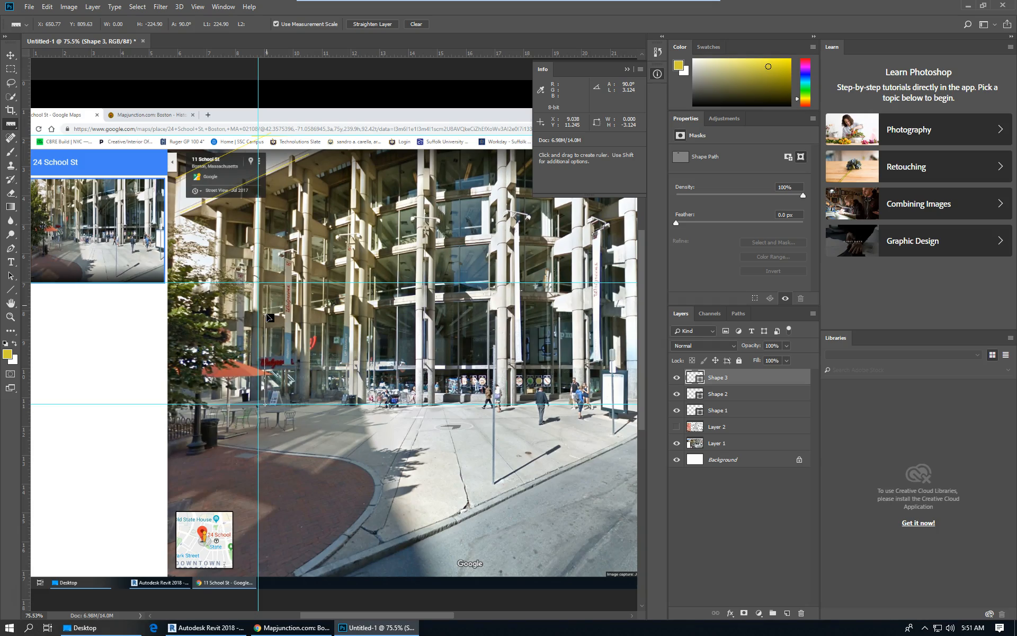
{"action": "left_click_drag", "start_coordinate": [266, 313], "coordinate": [266, 315]}
{"action": "mouse_move", "coordinate": [266, 315]}
{"action": "left_mouse_down"}
{"action": "mouse_move", "coordinate": [282, 136]}
{"action": "mouse_move", "coordinate": [267, 127]}
{"action": "mouse_move", "coordinate": [283, 233]}
{"action": "mouse_move", "coordinate": [277, 313]}
{"action": "left_mouse_up"}
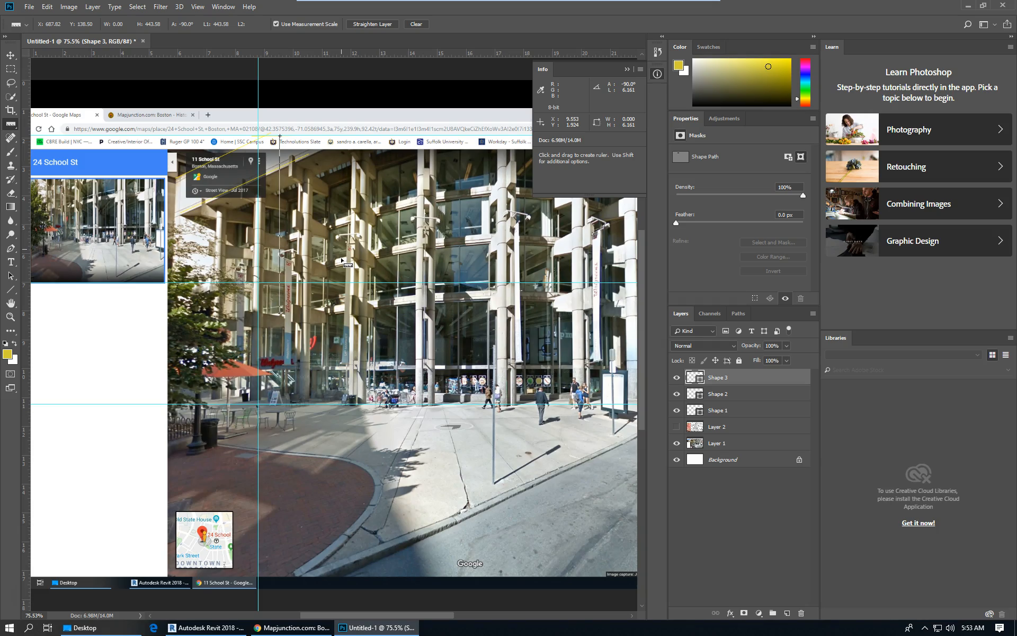
Switch to Revit and open the East building elevation.
{"action": "left_click", "coordinate": [212, 627]}
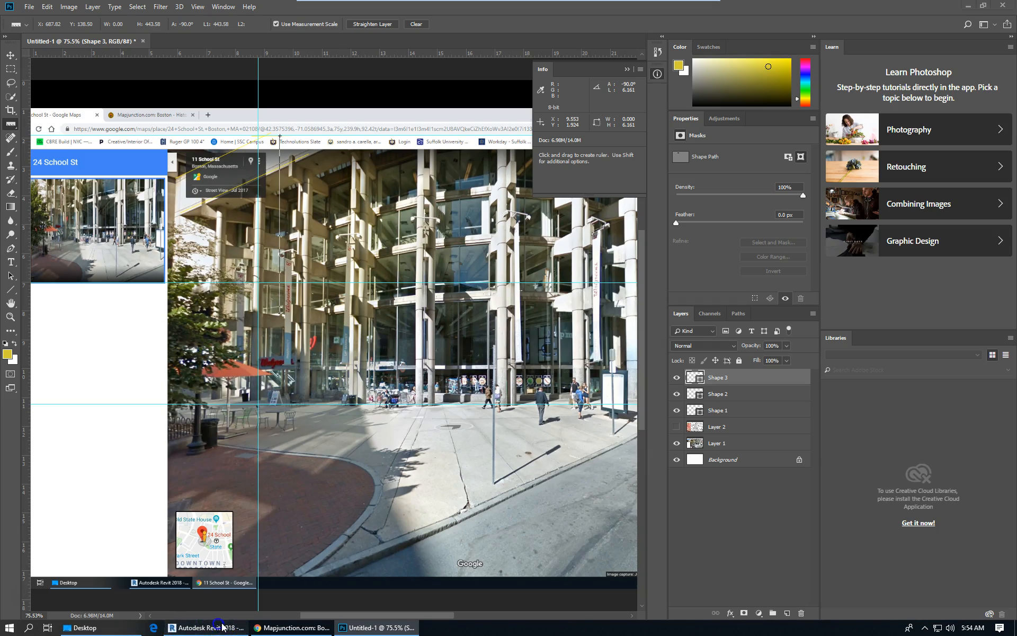
{"action": "scroll", "coordinate": [526, 313], "scroll_direction": "down", "scroll_amount": 3}
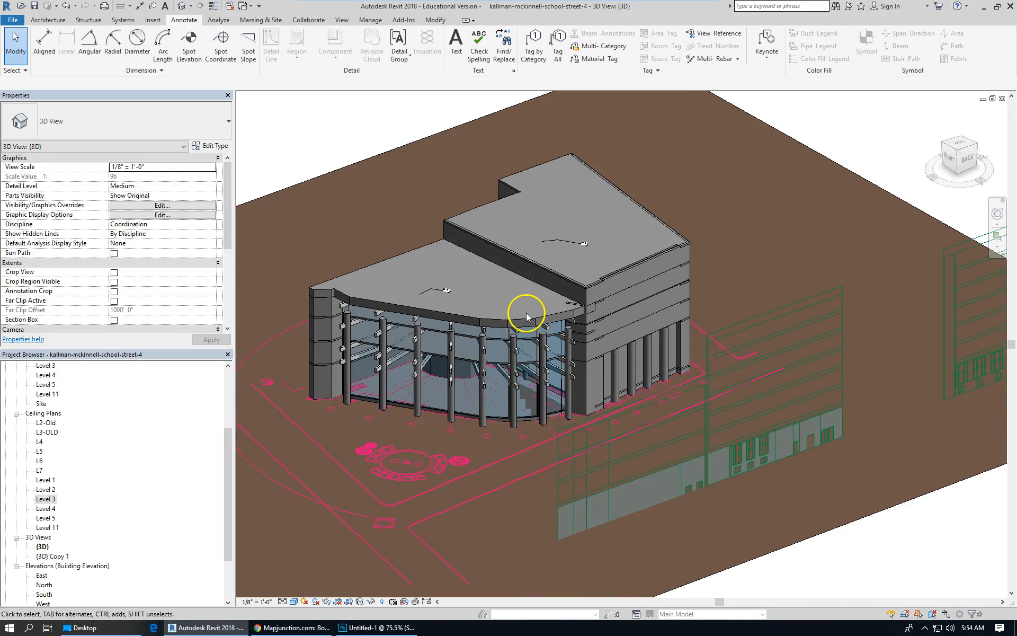
{"action": "left_click", "coordinate": [43, 577]}
{"action": "double_click", "coordinate": [44, 576]}
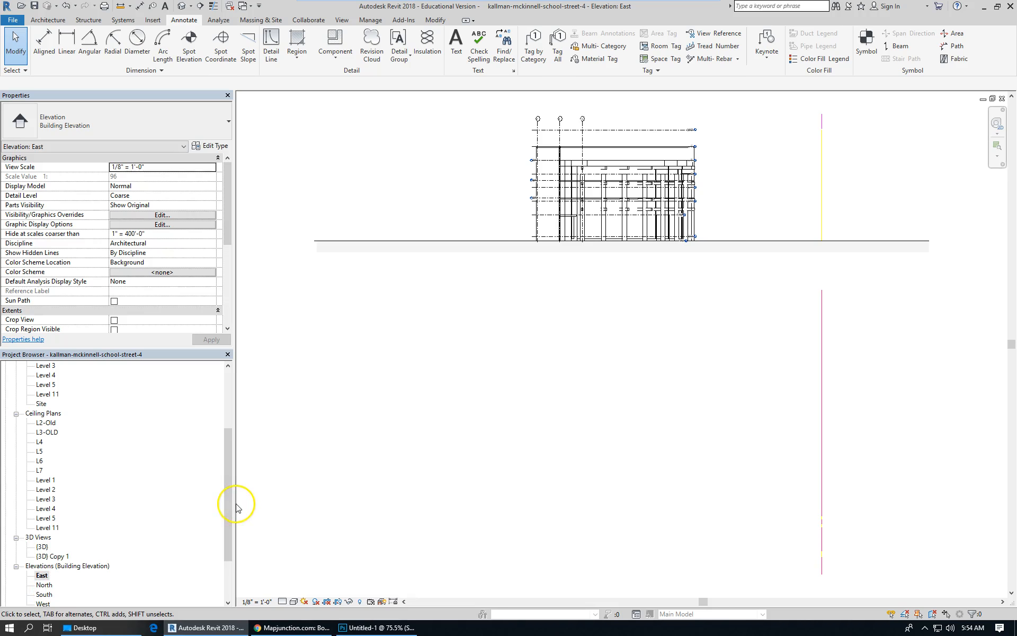
Open the North building elevation and zoom in on the facade's level markers.
{"action": "left_click_drag", "start_coordinate": [226, 504], "coordinate": [232, 536]}
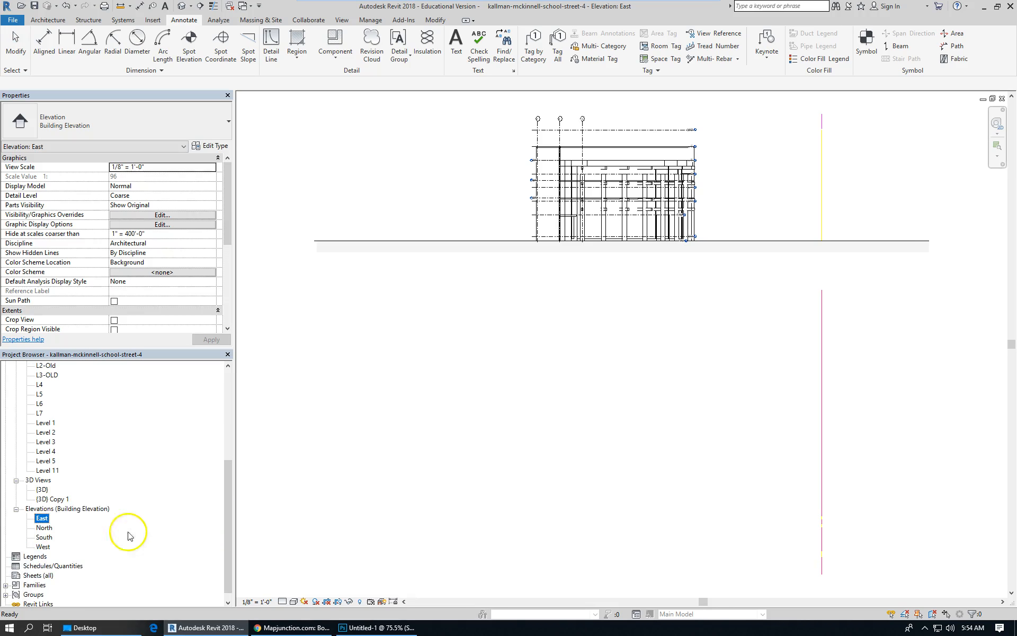
{"action": "double_click", "coordinate": [47, 527]}
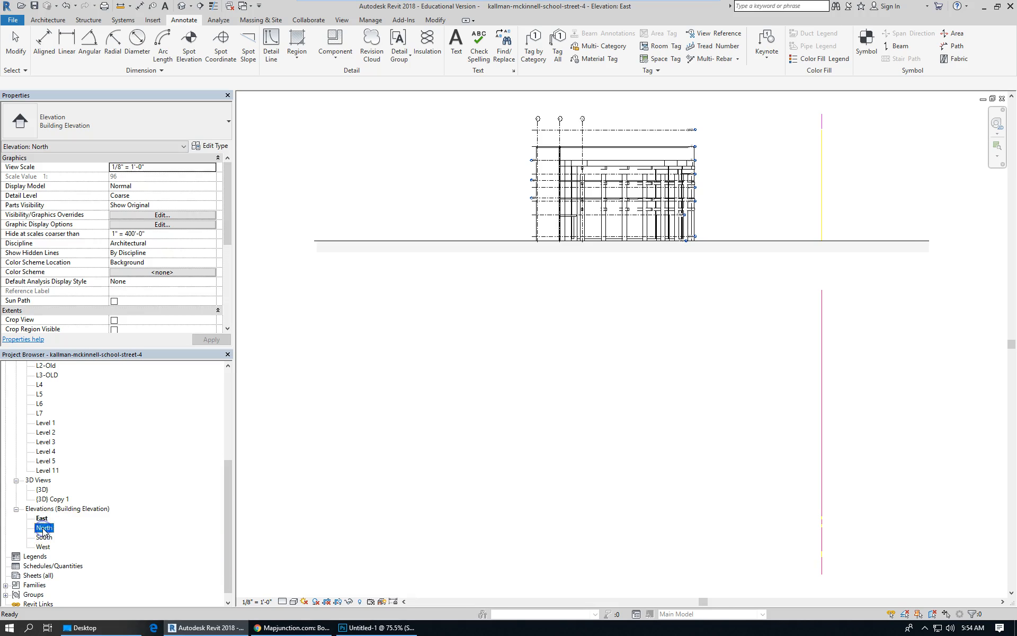
{"action": "scroll", "coordinate": [493, 257], "scroll_direction": "up", "scroll_amount": 5}
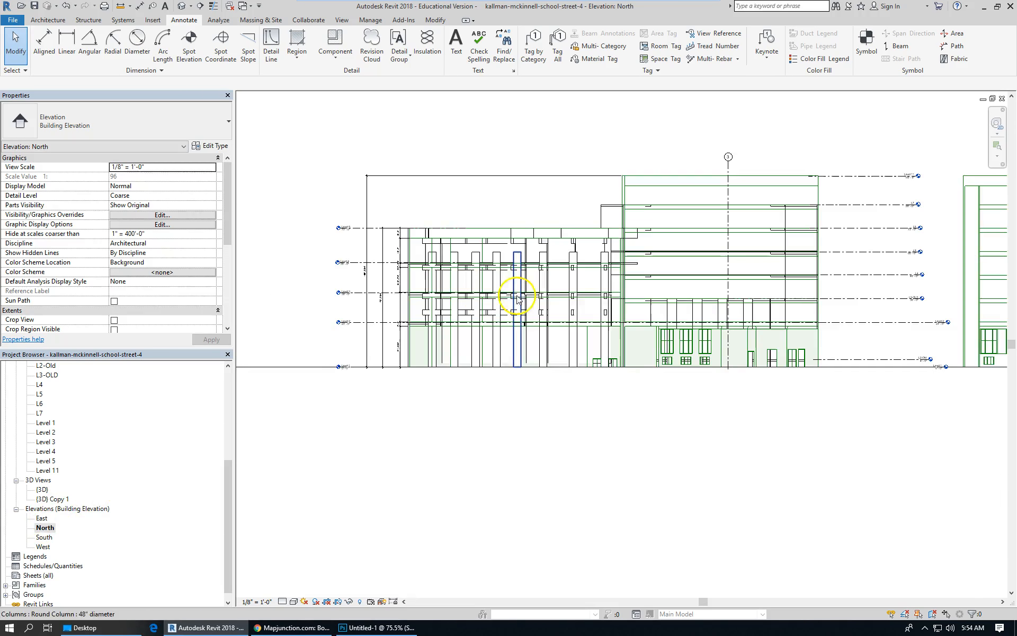
{"action": "scroll", "coordinate": [318, 355], "scroll_direction": "up", "scroll_amount": 4}
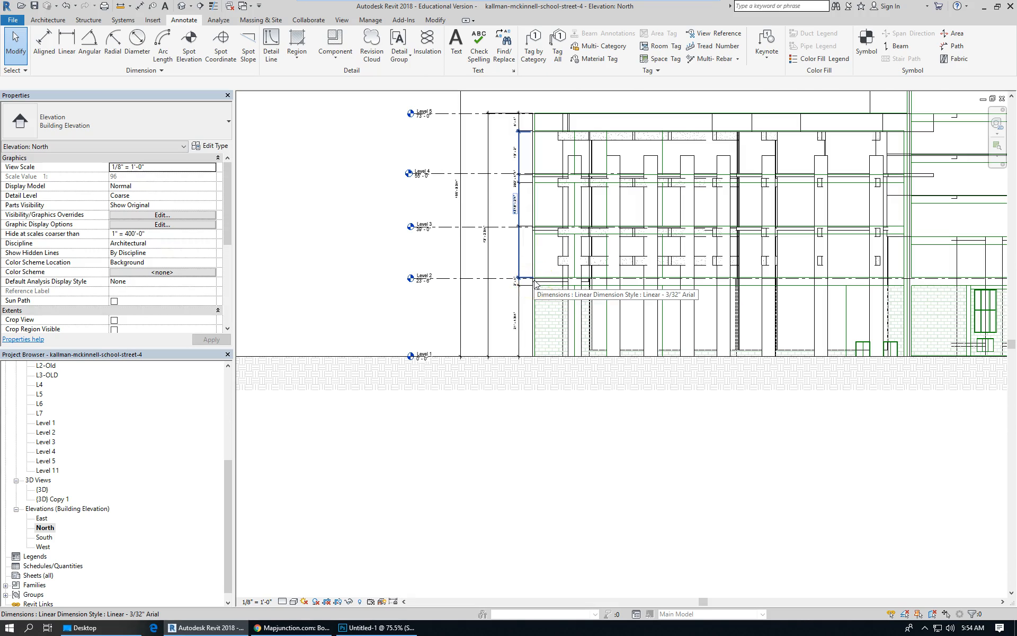
Set Level 5's elevation to 88' in the North elevation.
{"action": "scroll", "coordinate": [424, 281], "scroll_direction": "up", "scroll_amount": 3}
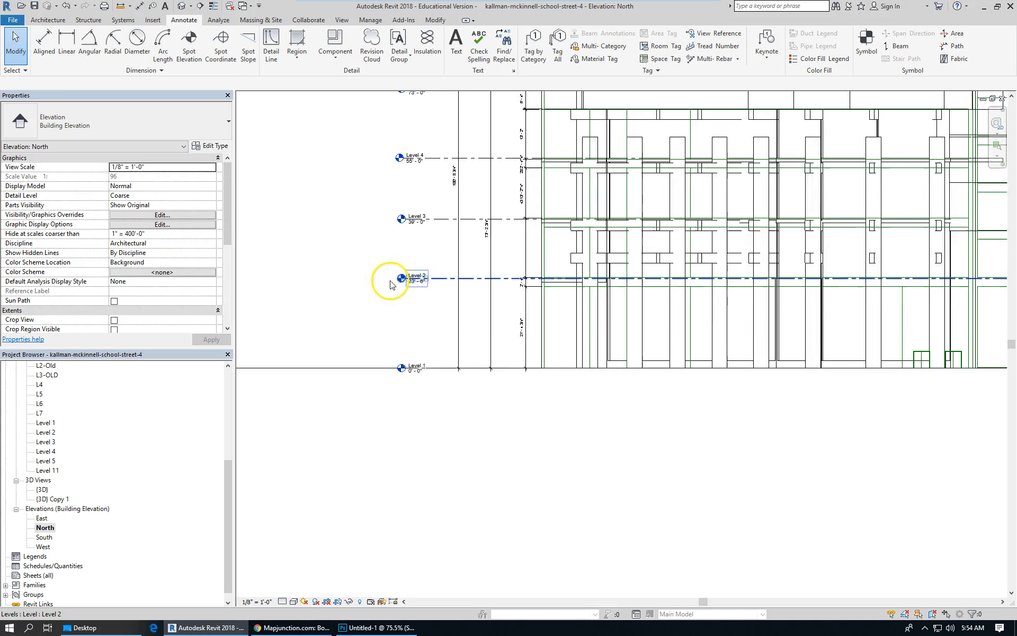
{"action": "scroll", "coordinate": [460, 290], "scroll_direction": "down", "scroll_amount": 2}
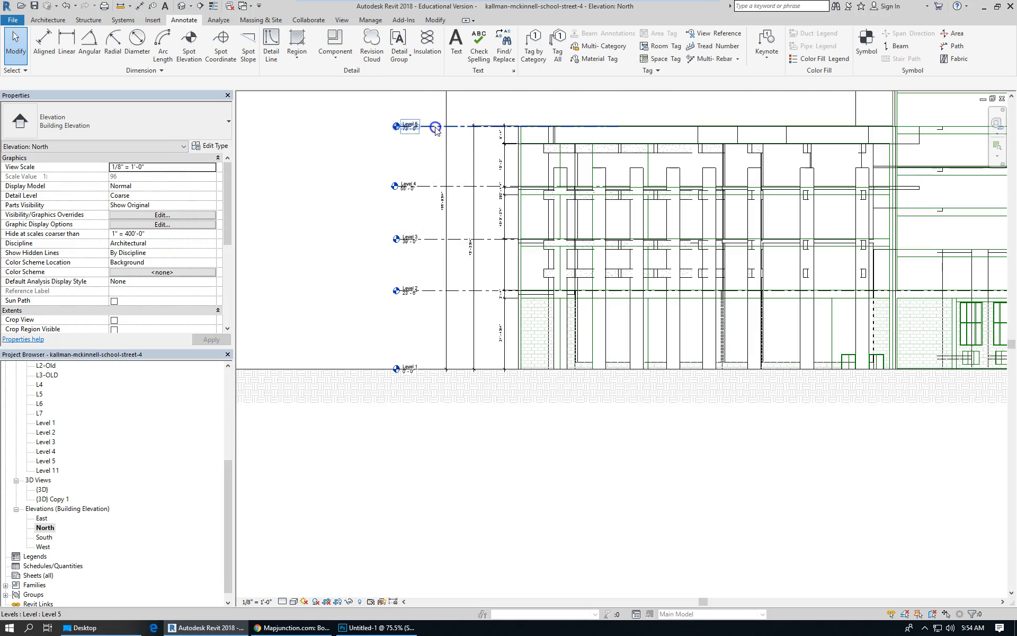
{"action": "left_click", "coordinate": [435, 129]}
{"action": "scroll", "coordinate": [418, 130], "scroll_direction": "up", "scroll_amount": 2}
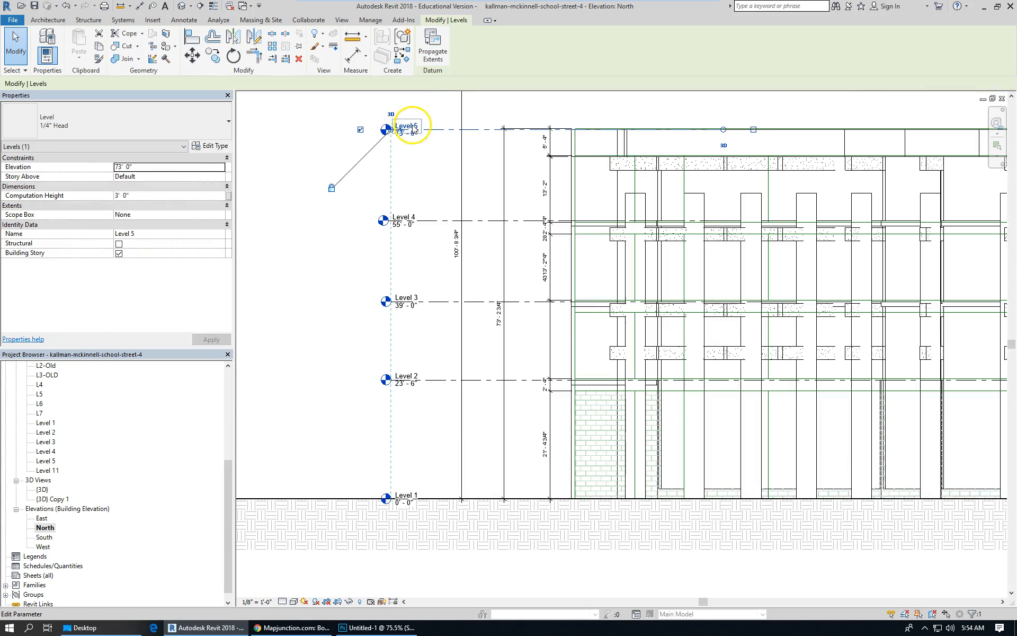
{"action": "left_click", "coordinate": [412, 129]}
{"action": "left_click", "coordinate": [435, 156]}
{"action": "left_click", "coordinate": [414, 134]}
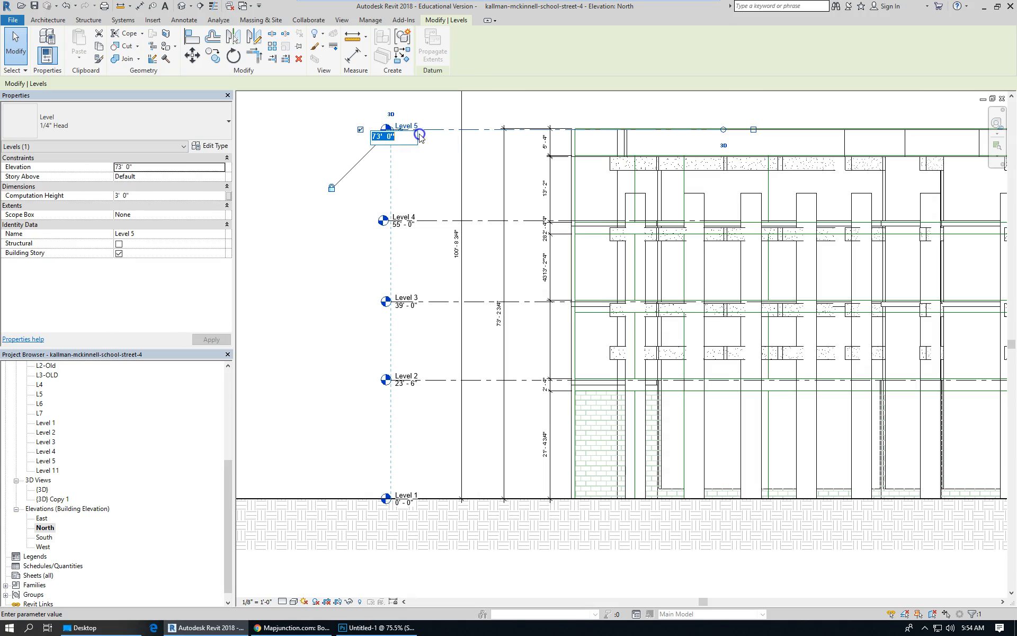
{"action": "type", "text": "8"}
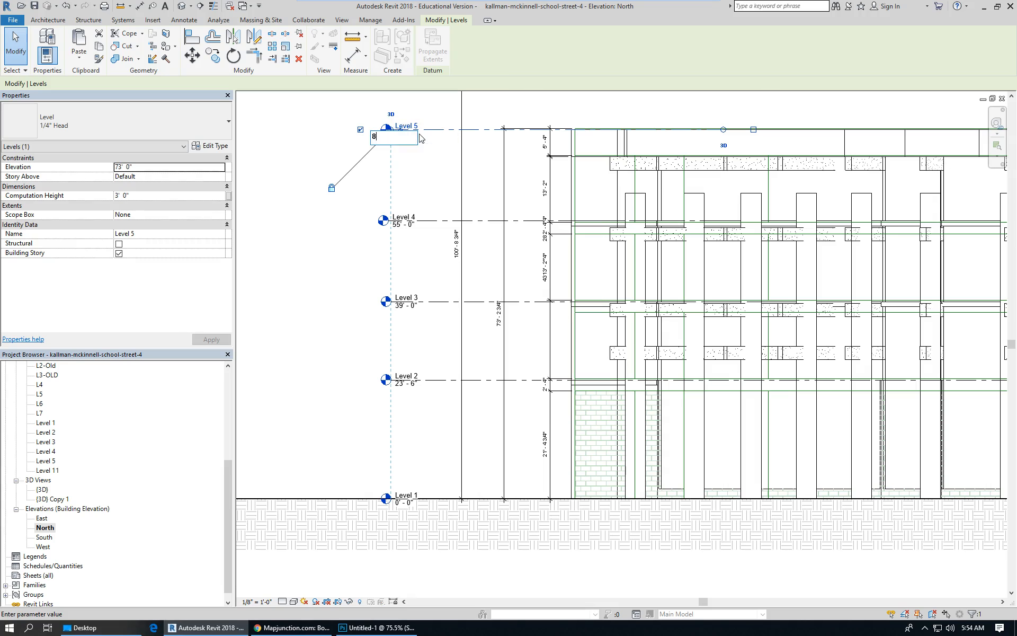
{"action": "type", "text": "8"}
{"action": "key", "text": "Return"}
{"action": "scroll", "coordinate": [386, 217], "scroll_direction": "down", "scroll_amount": 2}
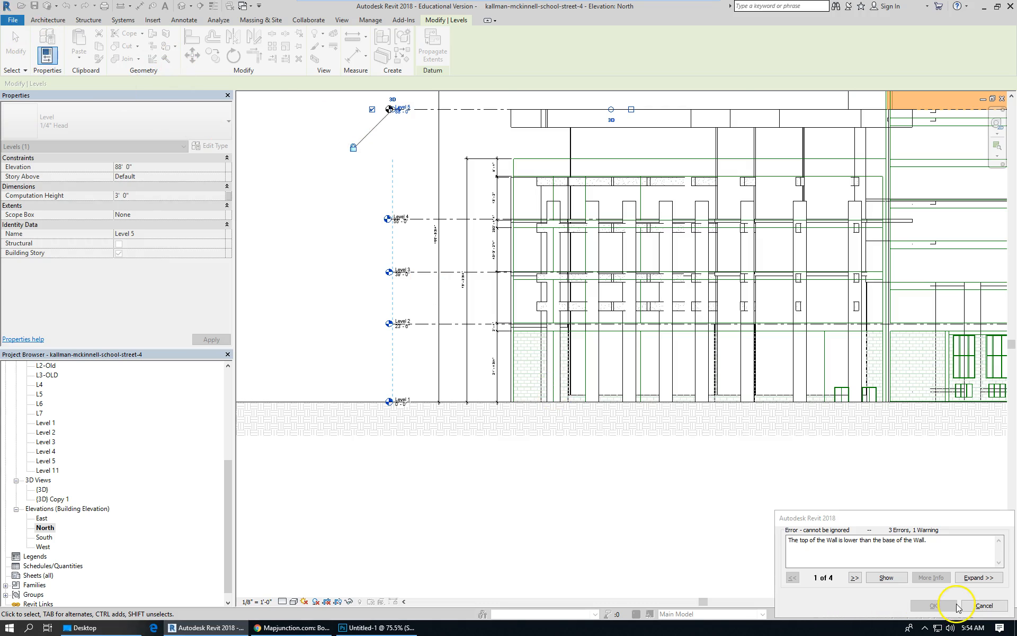
Show the wall flagged by the level-change error in other views, then cancel the elevation change.
{"action": "left_click", "coordinate": [891, 578]}
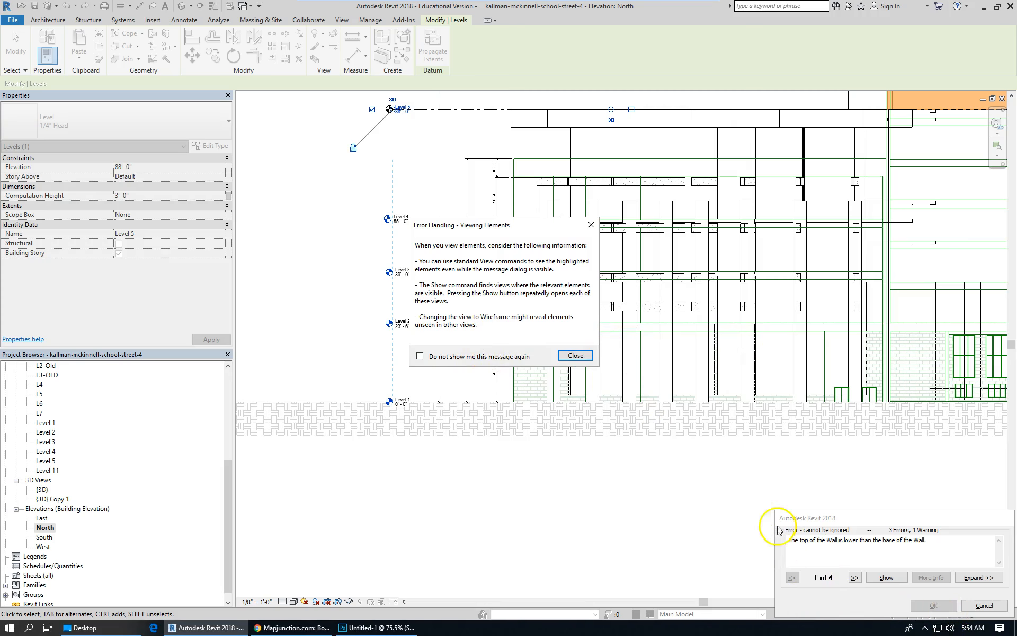
{"action": "left_click", "coordinate": [576, 355]}
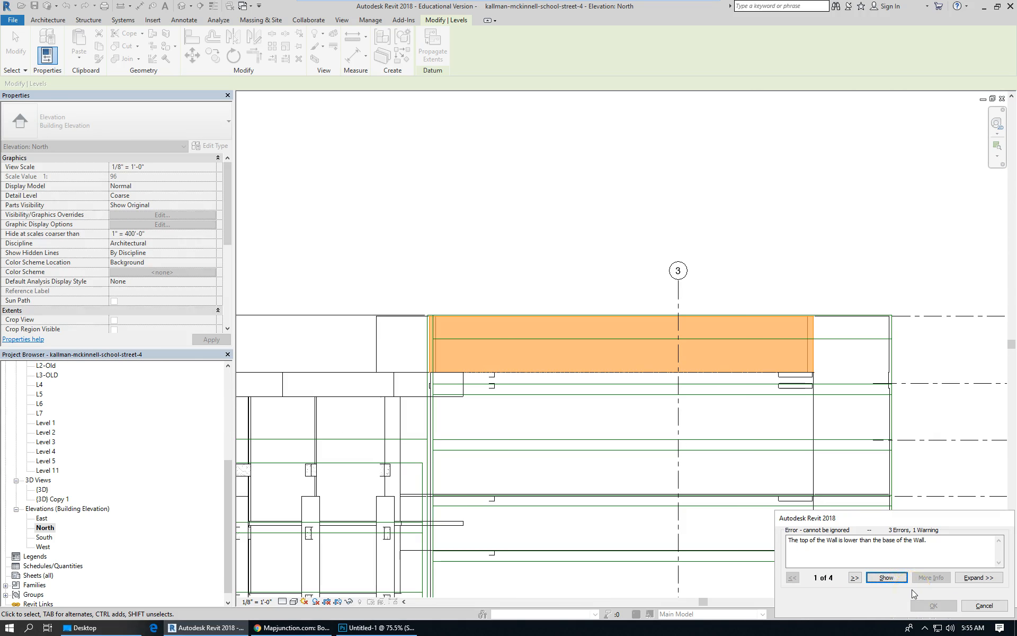
{"action": "left_click", "coordinate": [970, 607]}
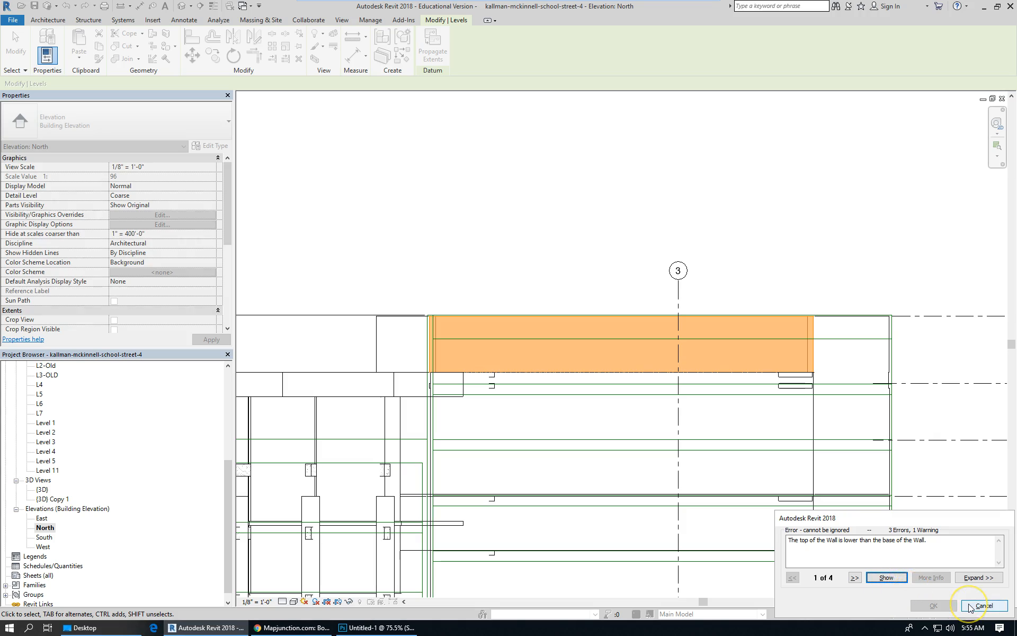
{"action": "left_click", "coordinate": [971, 583]}
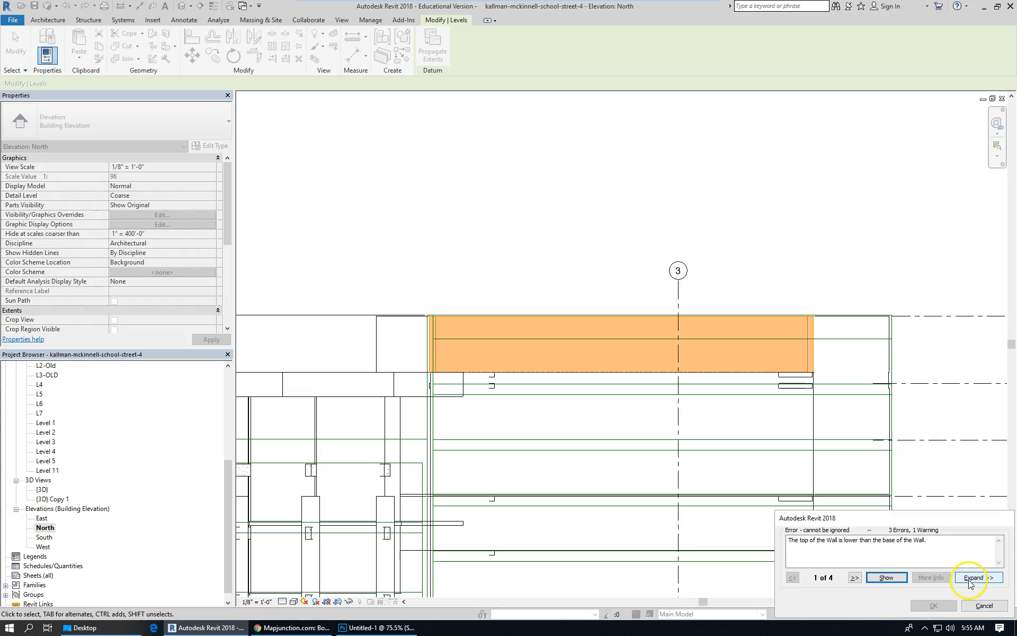
{"action": "left_click", "coordinate": [898, 581]}
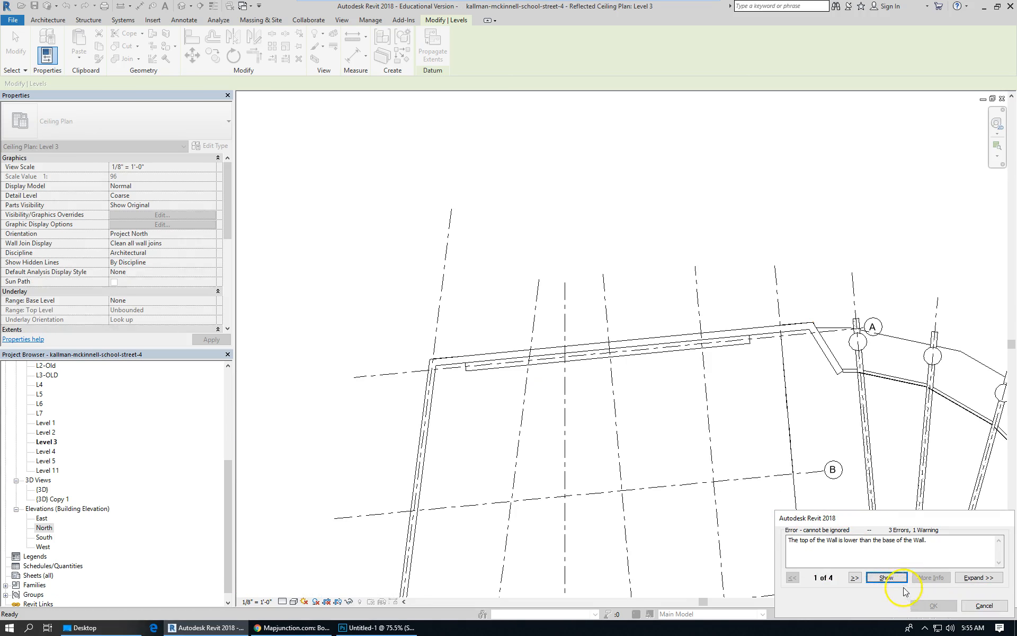
{"action": "left_click", "coordinate": [896, 582]}
{"action": "left_click", "coordinate": [894, 579]}
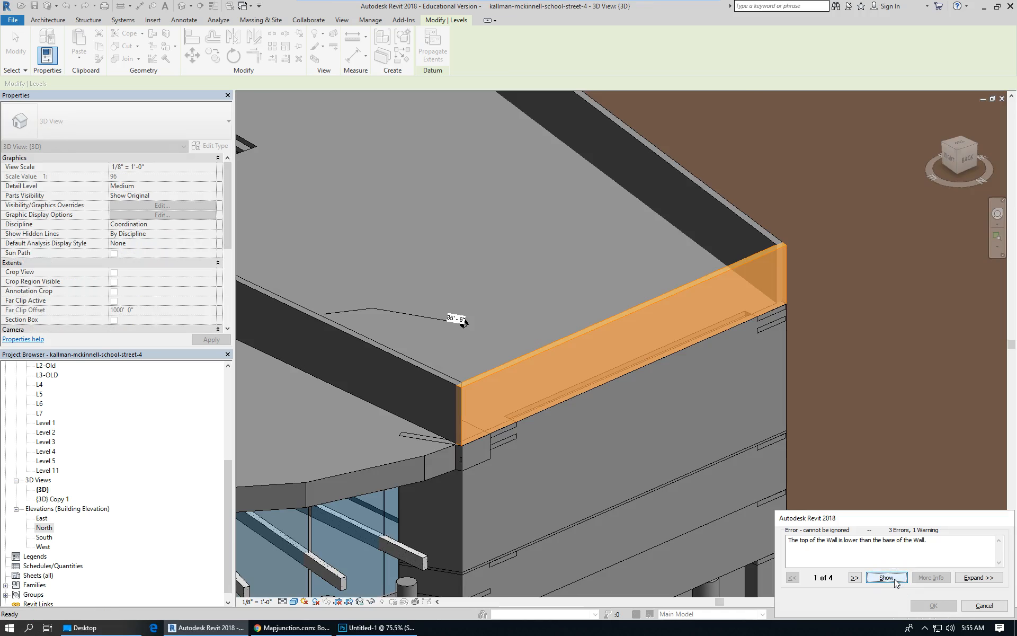
{"action": "left_click", "coordinate": [895, 578]}
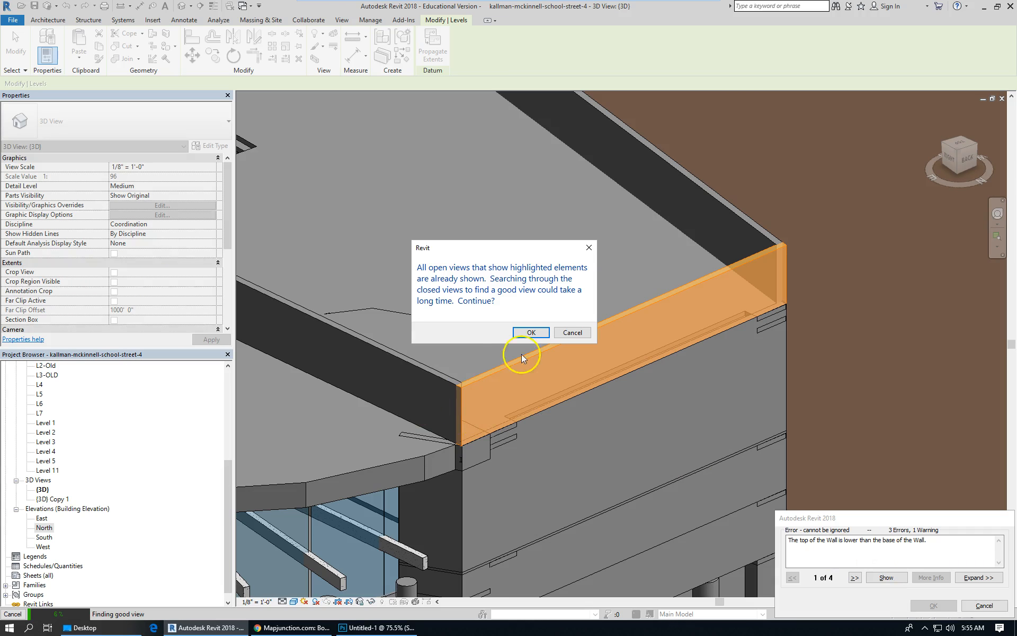
{"action": "left_click", "coordinate": [531, 332]}
{"action": "scroll", "coordinate": [692, 313], "scroll_direction": "down", "scroll_amount": 2}
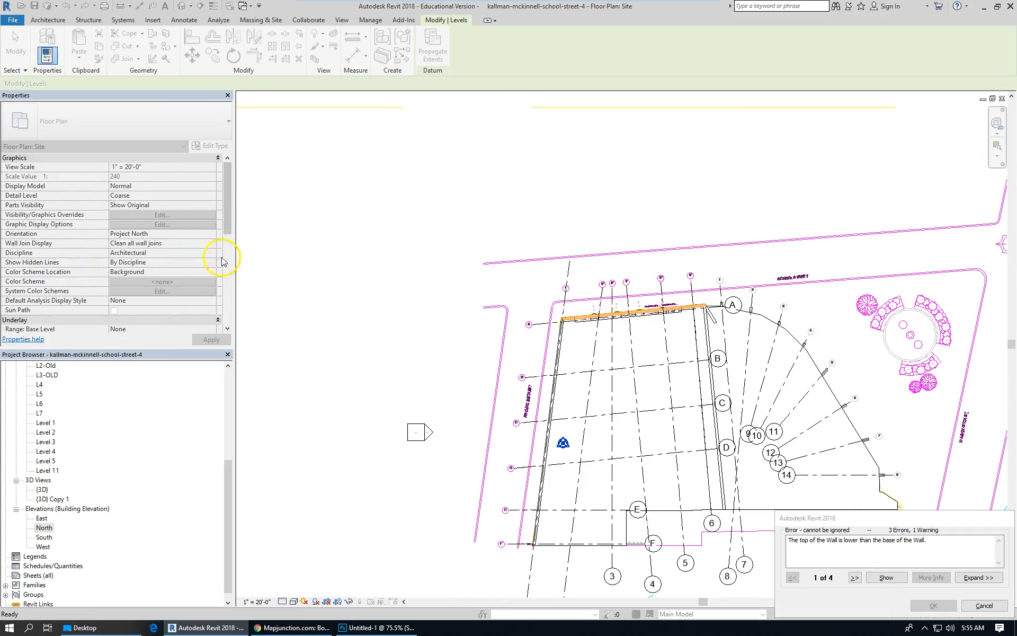
{"action": "left_click", "coordinate": [330, 254]}
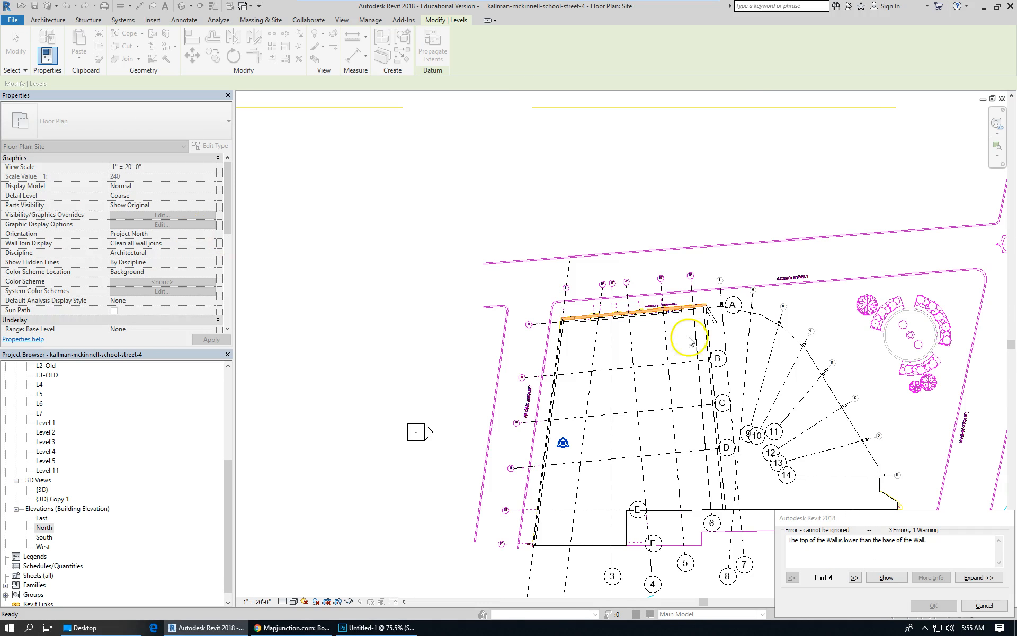
{"action": "left_click", "coordinate": [981, 606]}
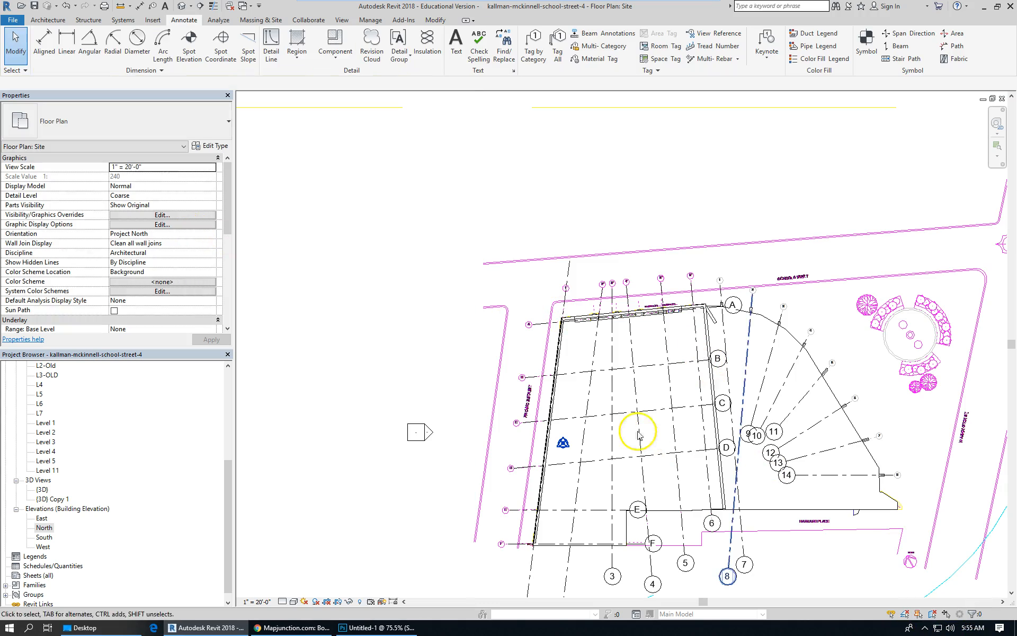
Set the base constraint of the north wall along School Street to L5 in the site plan.
{"action": "scroll", "coordinate": [542, 343], "scroll_direction": "down", "scroll_amount": 2}
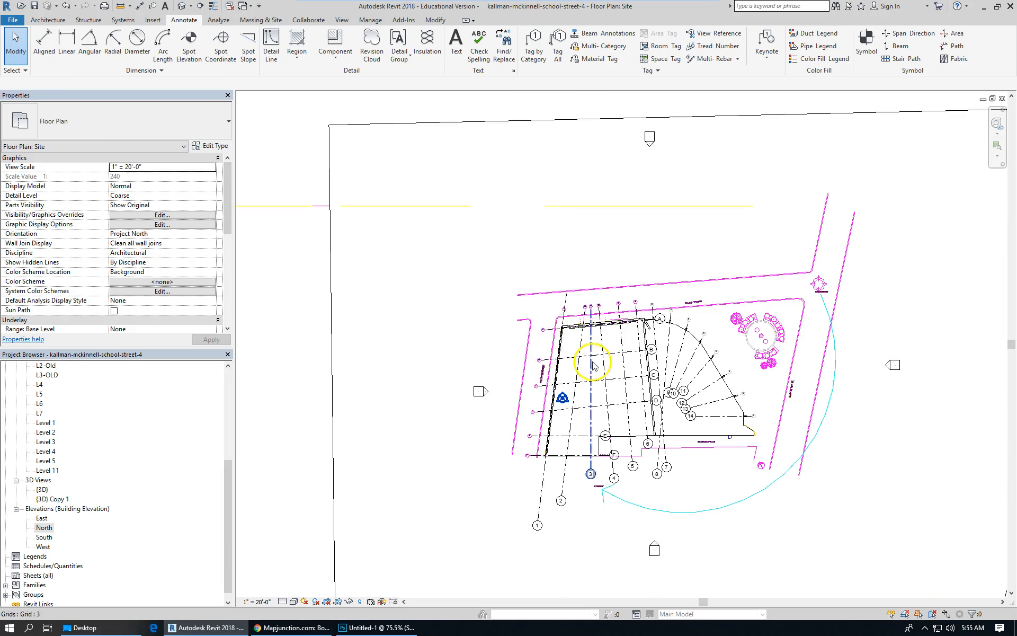
{"action": "scroll", "coordinate": [658, 357], "scroll_direction": "up", "scroll_amount": 5}
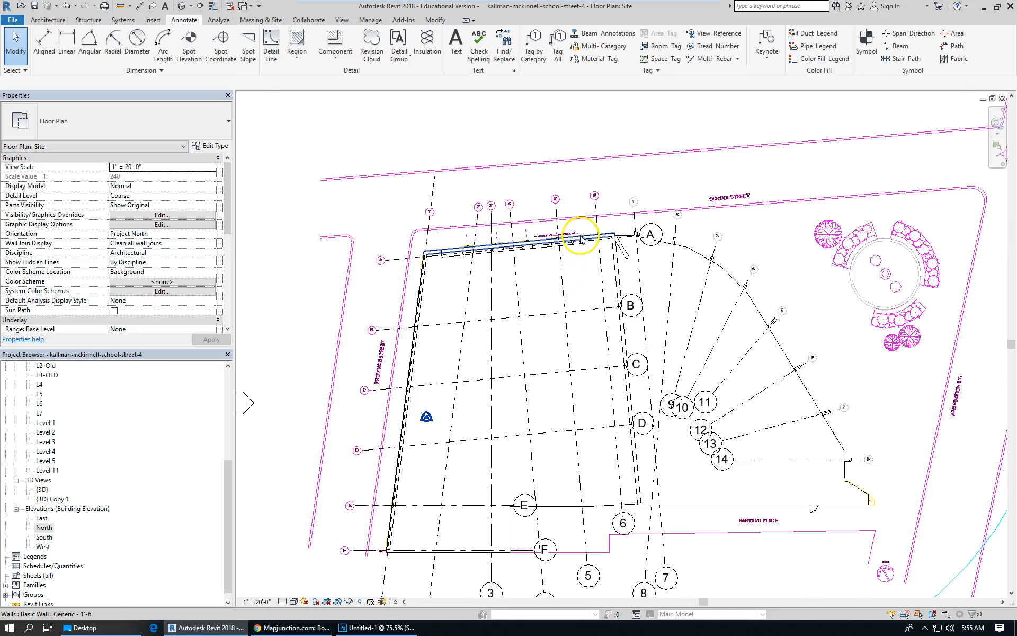
{"action": "left_click", "coordinate": [576, 244]}
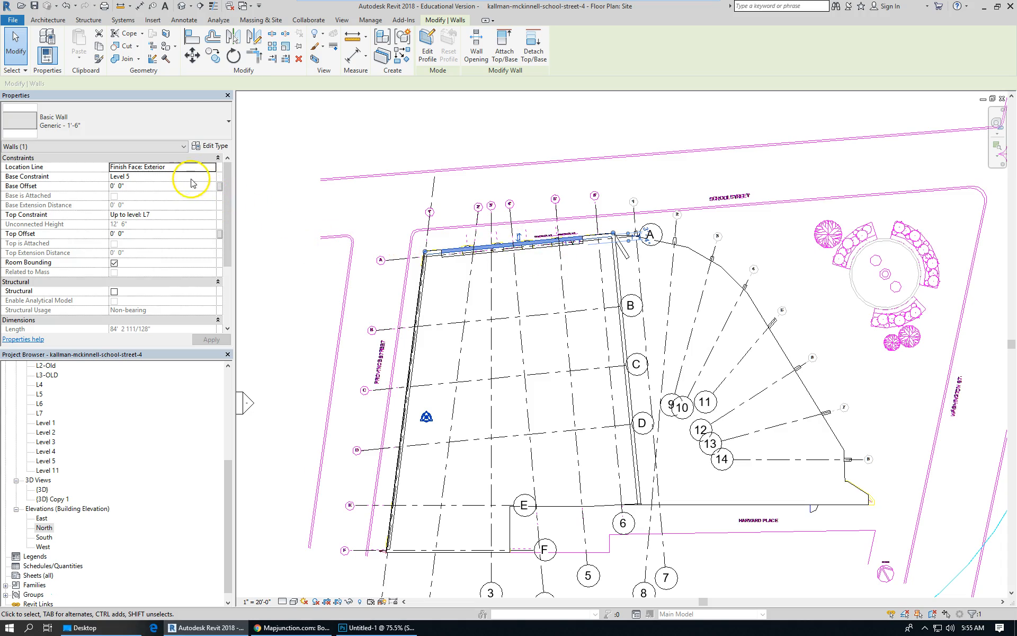
{"action": "left_click", "coordinate": [212, 178]}
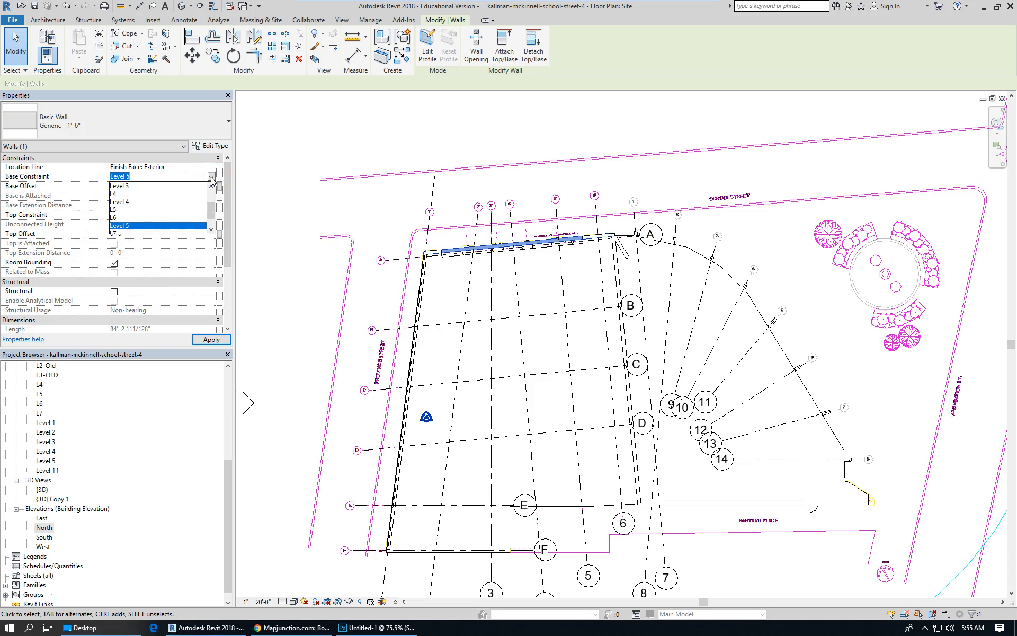
{"action": "left_click", "coordinate": [126, 209]}
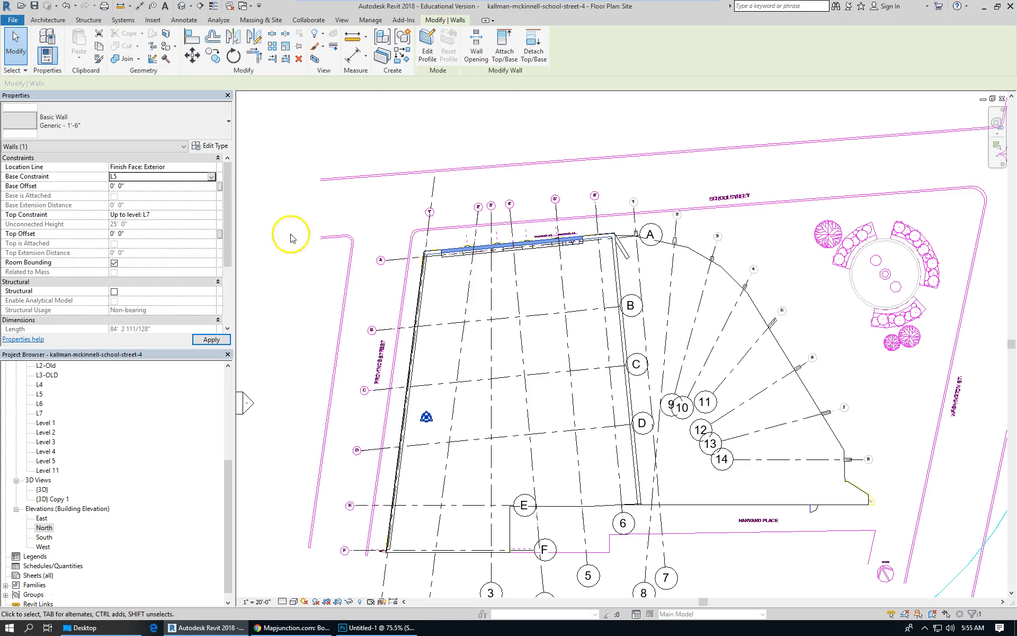
{"action": "left_click", "coordinate": [540, 351]}
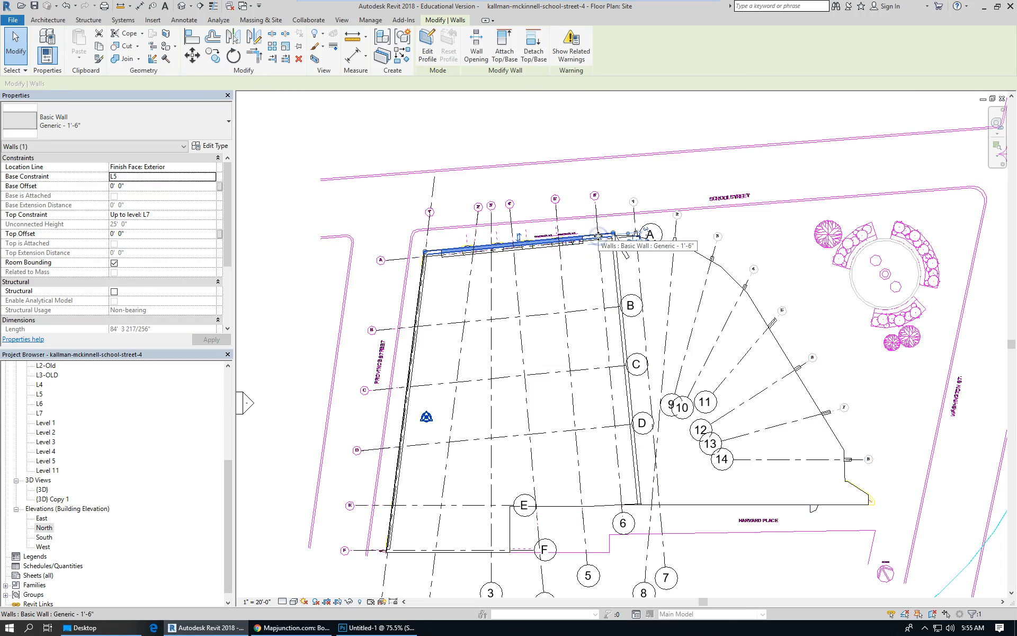
Set the short corner wall's top constraint to Up to level: L6.
{"action": "left_click", "coordinate": [626, 200]}
{"action": "left_click", "coordinate": [606, 240]}
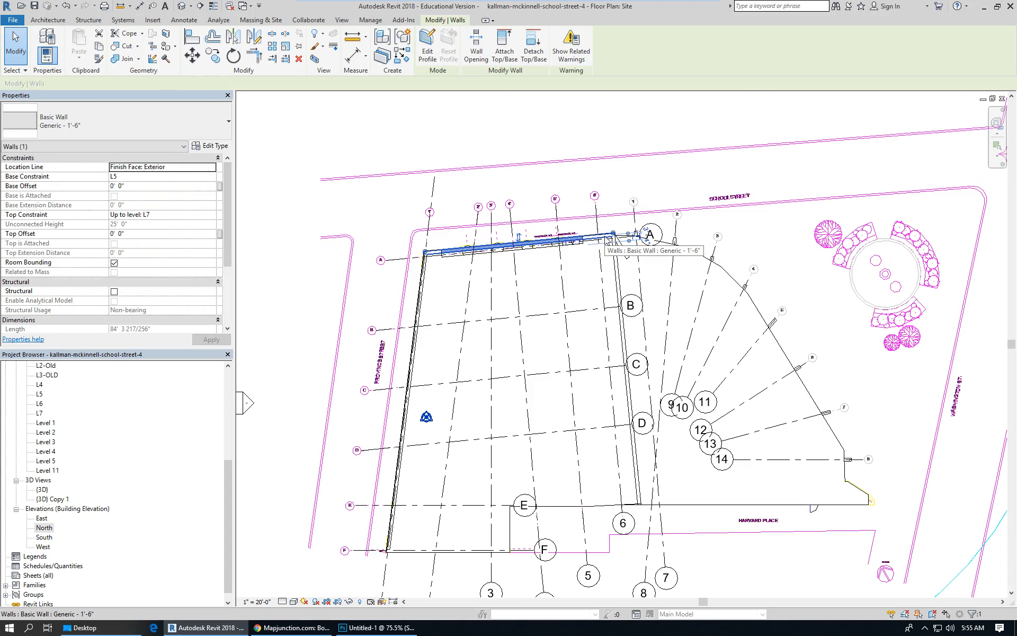
{"action": "left_click", "coordinate": [624, 246]}
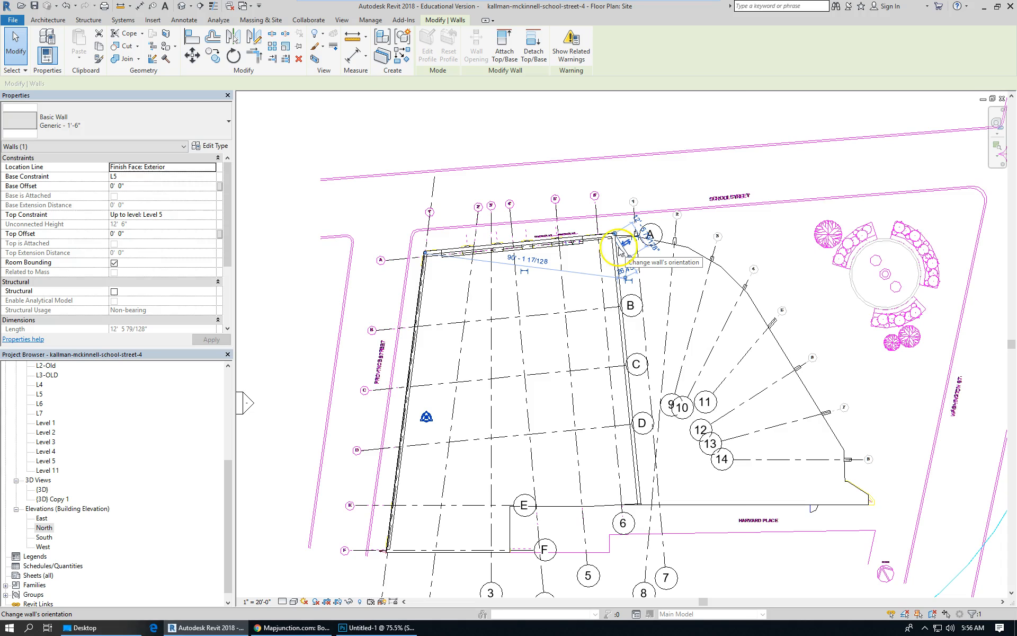
{"action": "left_click", "coordinate": [210, 215]}
{"action": "left_click", "coordinate": [212, 215]}
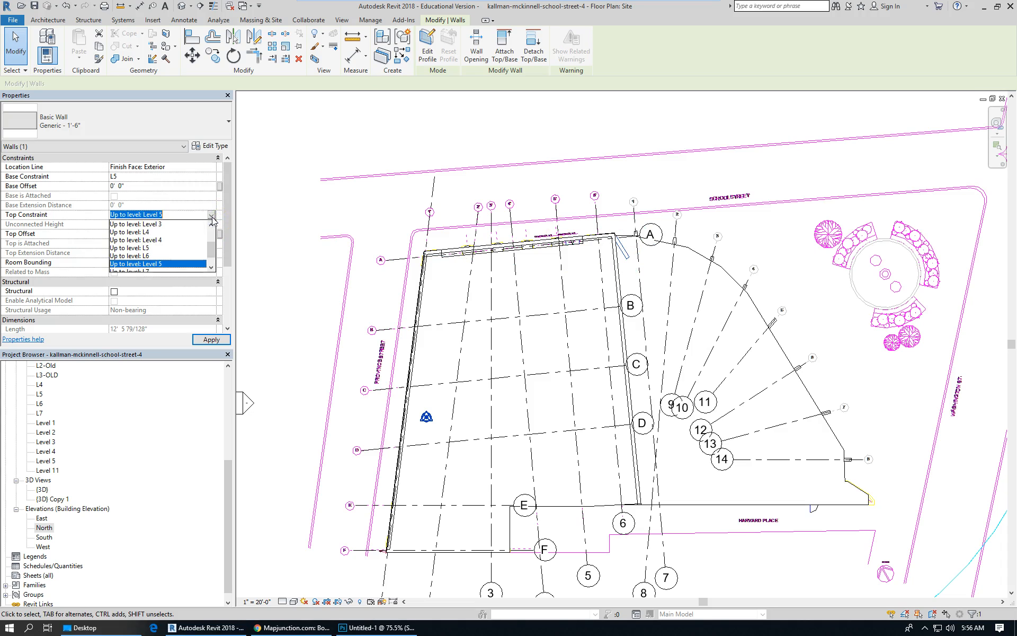
{"action": "scroll", "coordinate": [213, 257], "scroll_direction": "down", "scroll_amount": 1}
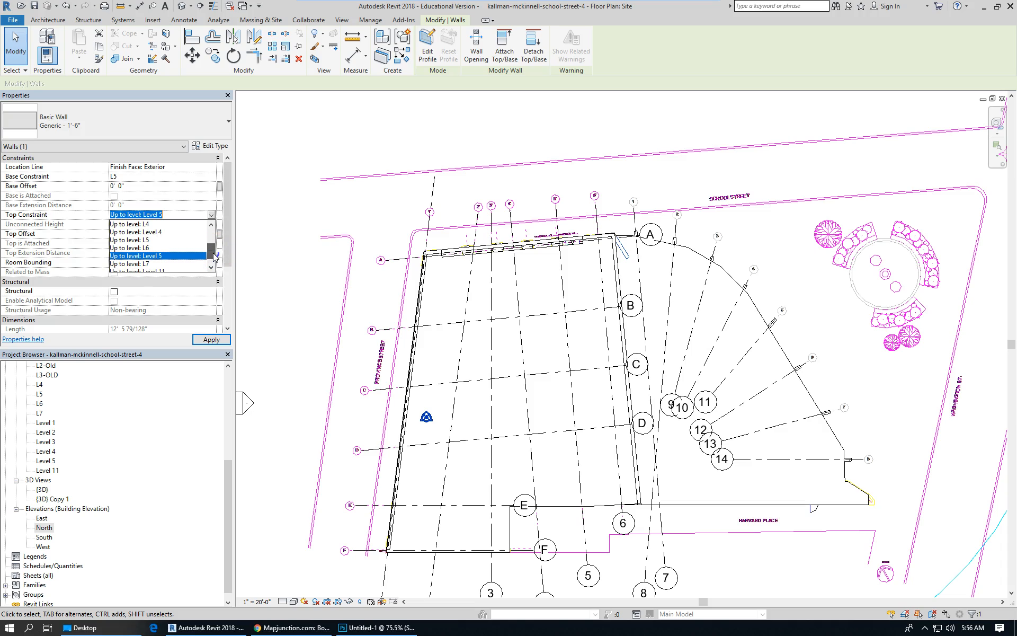
{"action": "left_click", "coordinate": [159, 247]}
{"action": "left_click", "coordinate": [345, 176]}
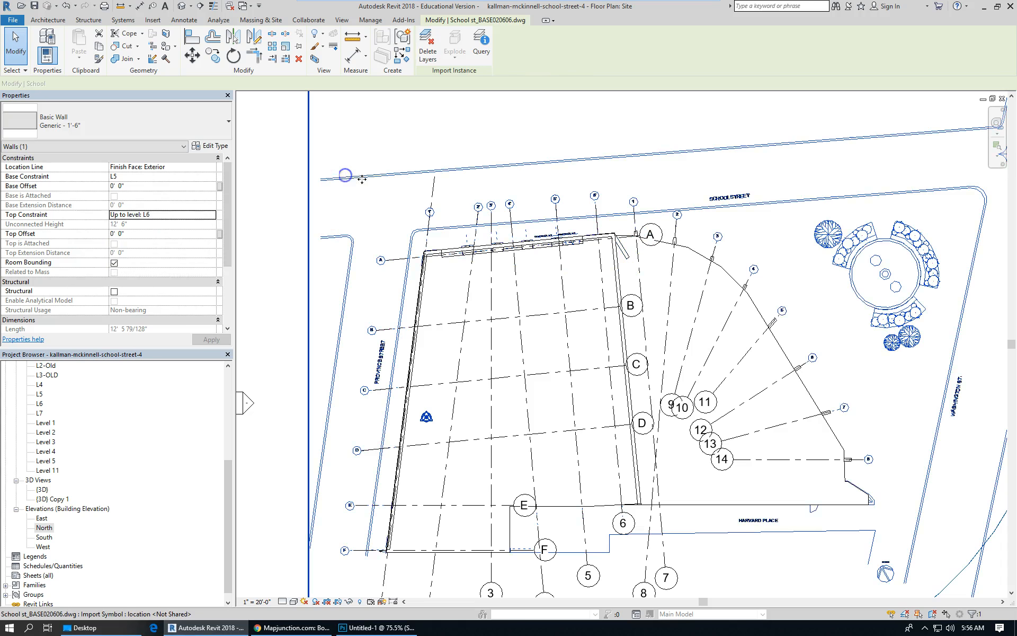
Switch to the 3D view and inspect the parapet wall on the building's roof.
{"action": "scroll", "coordinate": [362, 179], "scroll_direction": "down", "scroll_amount": 2}
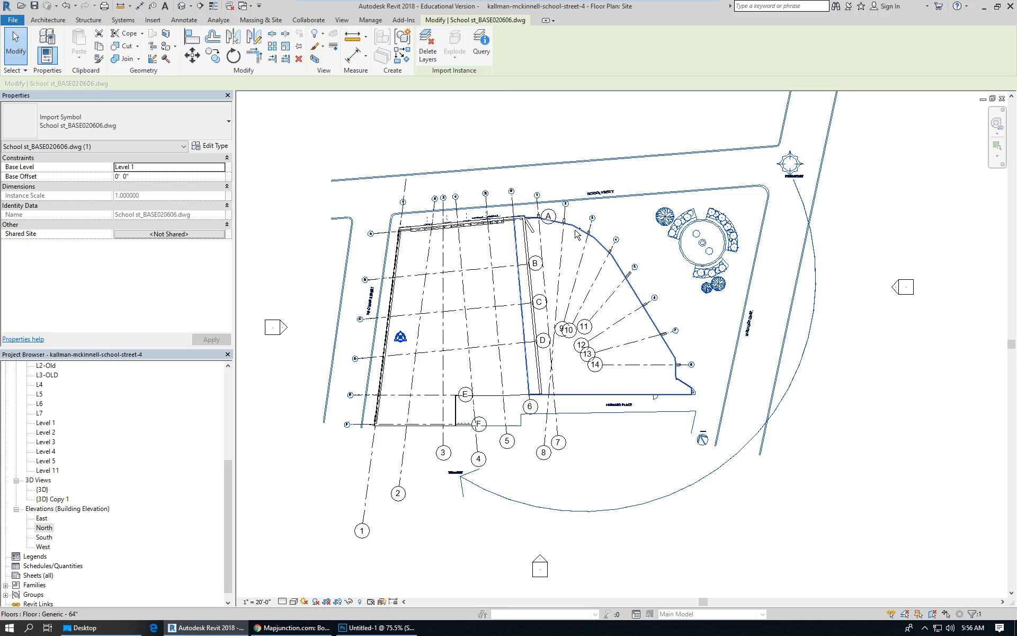
{"action": "key", "text": "ctrl+Tab"}
{"action": "scroll", "coordinate": [620, 274], "scroll_direction": "down", "scroll_amount": 2}
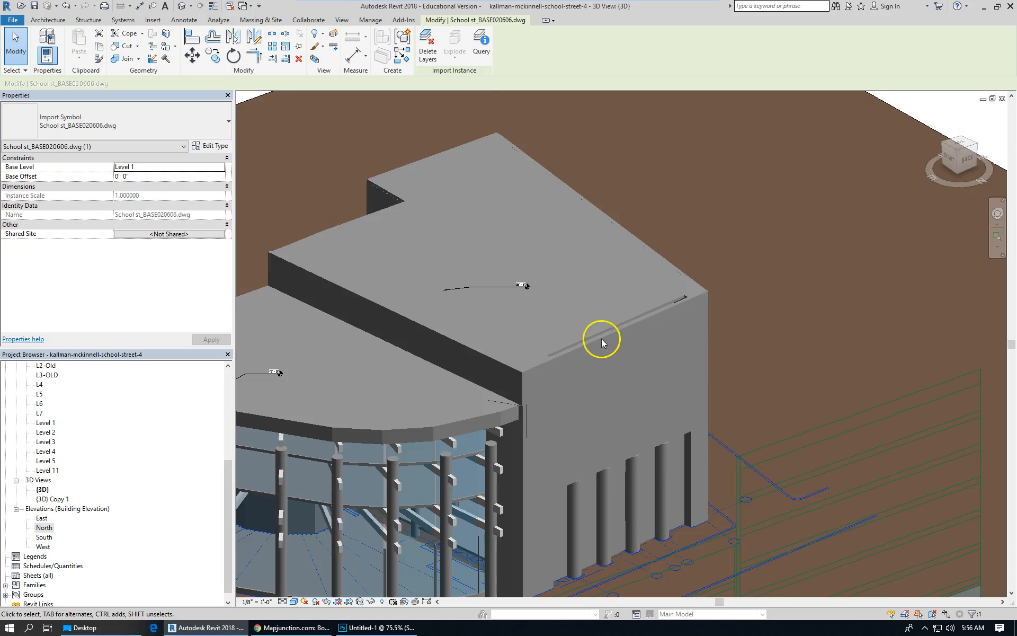
{"action": "left_click", "coordinate": [497, 364]}
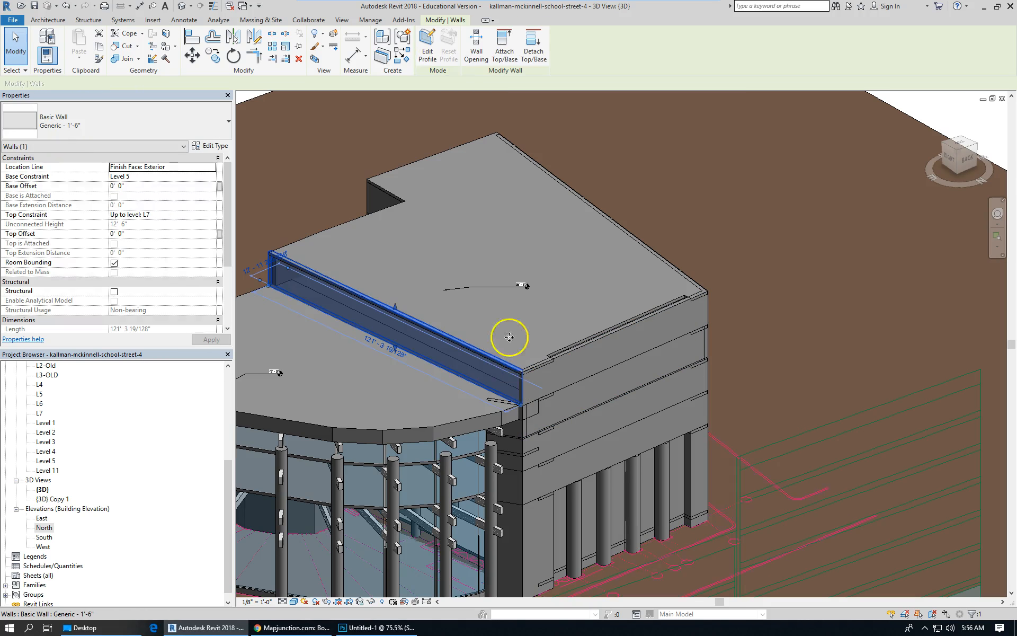
{"action": "scroll", "coordinate": [510, 263], "scroll_direction": "down", "scroll_amount": 3}
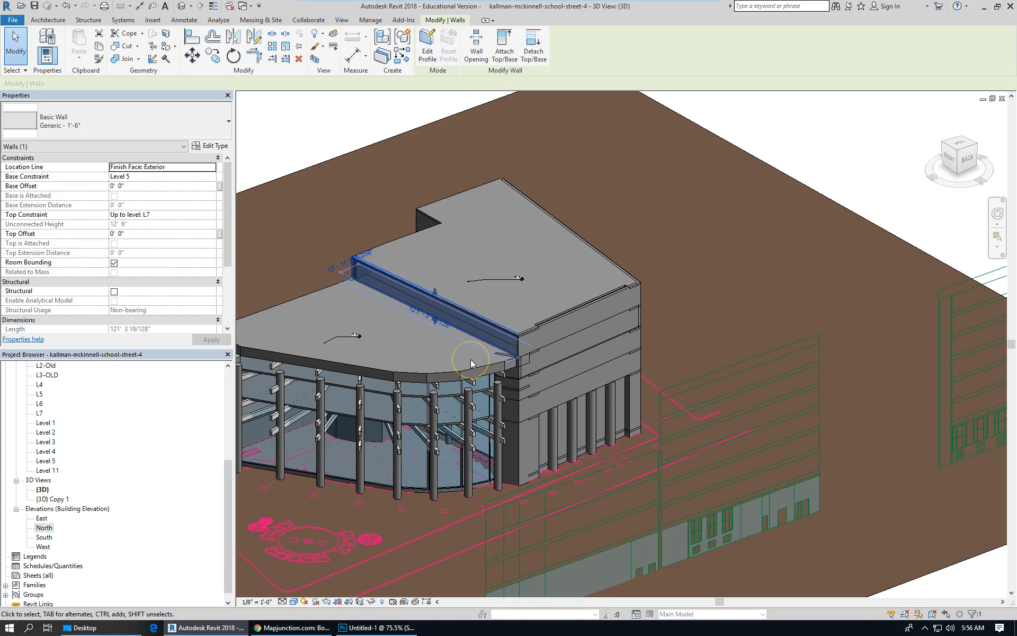
{"action": "scroll", "coordinate": [595, 329], "scroll_direction": "down", "scroll_amount": 2}
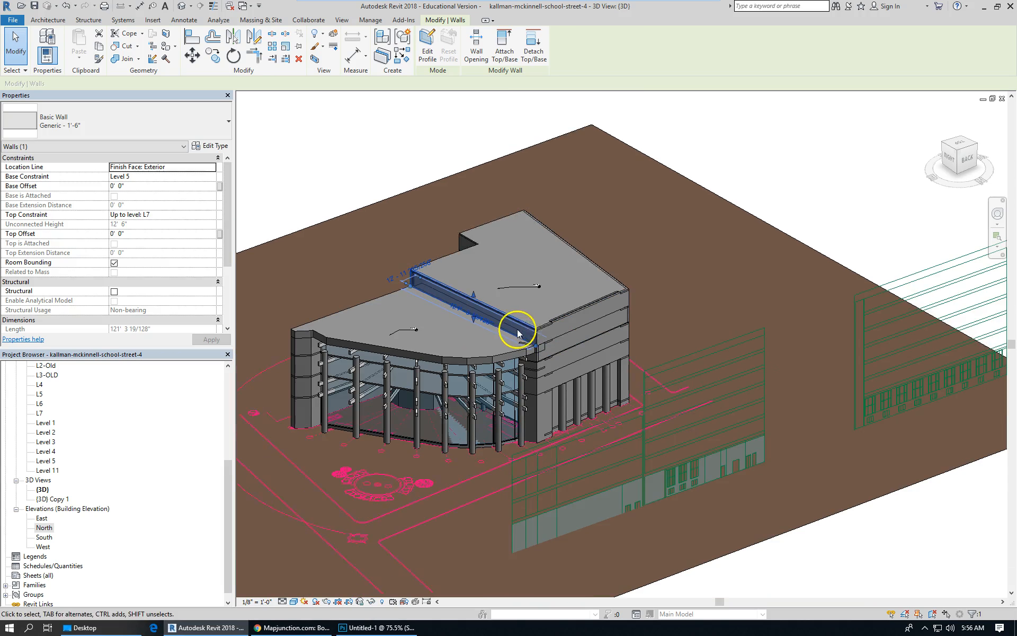
Set the corner parapet wall's top constraint to Up to level: Level 5.
{"action": "left_click", "coordinate": [567, 317]}
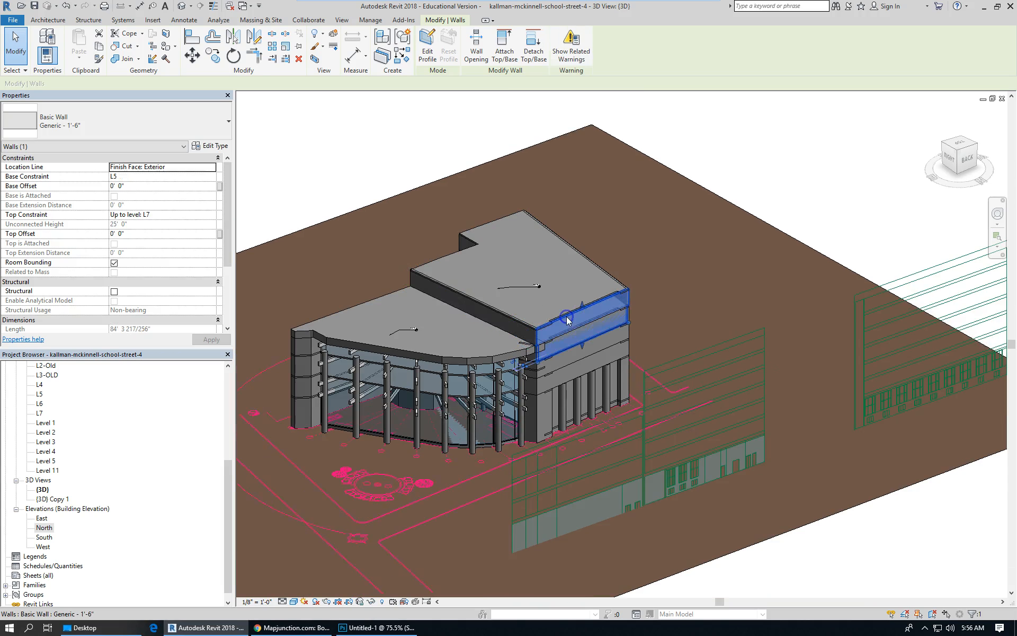
{"action": "scroll", "coordinate": [571, 326], "scroll_direction": "up", "scroll_amount": 2}
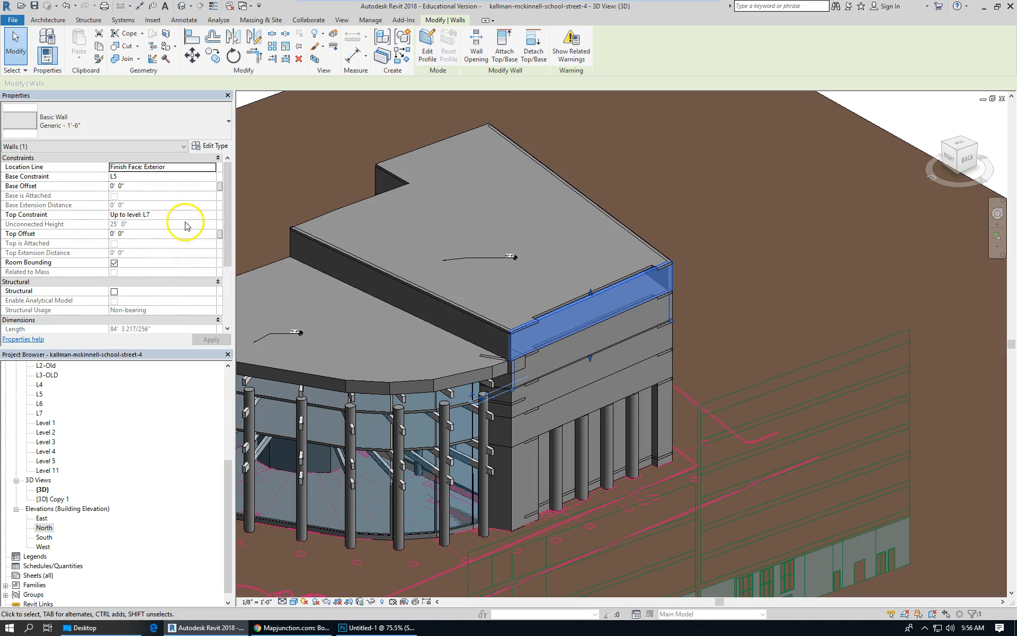
{"action": "left_click", "coordinate": [214, 216]}
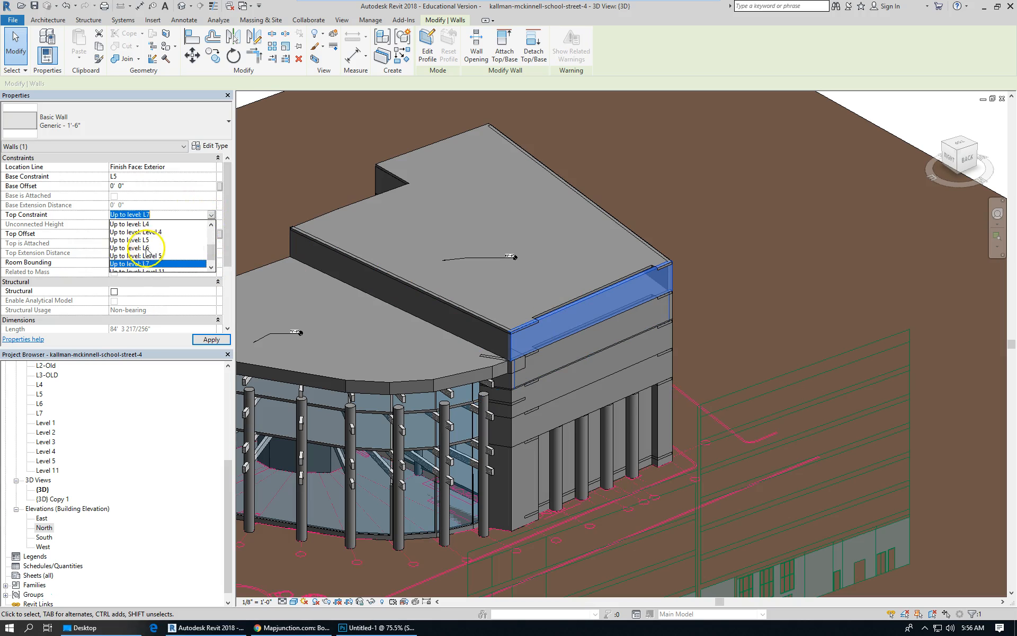
{"action": "left_click", "coordinate": [159, 256]}
{"action": "left_click", "coordinate": [721, 313]}
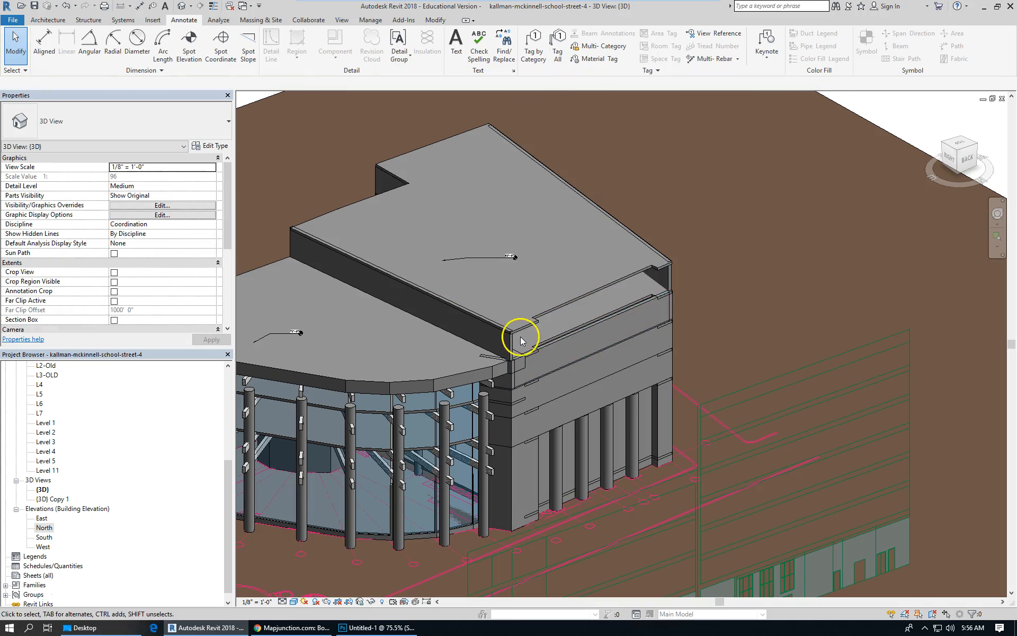
Select the long rear parapet wall on the roof and set its base constraint to L5.
{"action": "scroll", "coordinate": [519, 341], "scroll_direction": "up", "scroll_amount": 3}
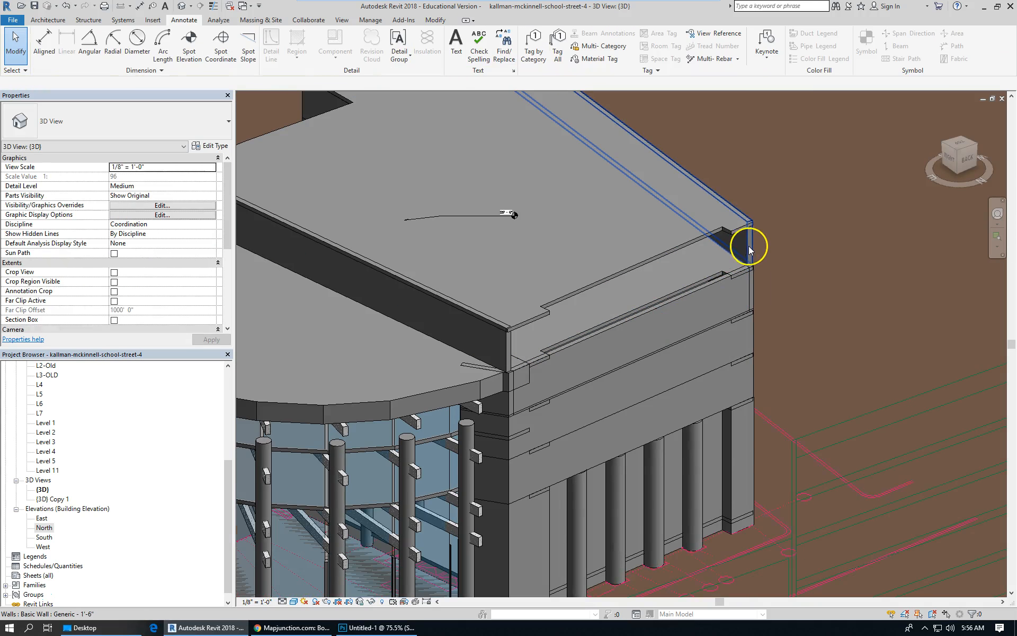
{"action": "left_click", "coordinate": [748, 246]}
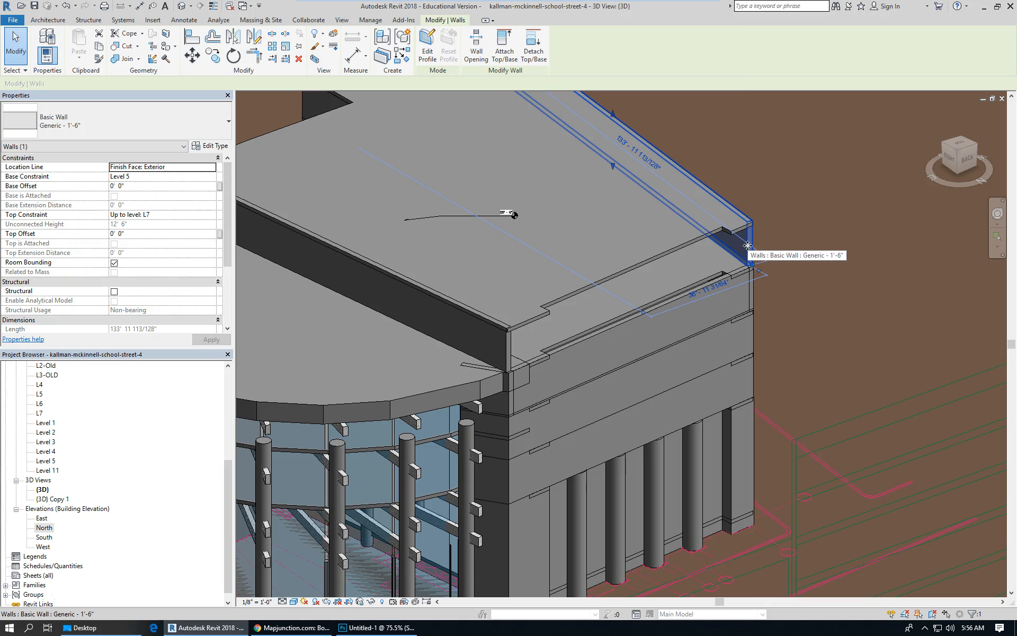
{"action": "left_click", "coordinate": [212, 179]}
{"action": "left_click", "coordinate": [213, 178]}
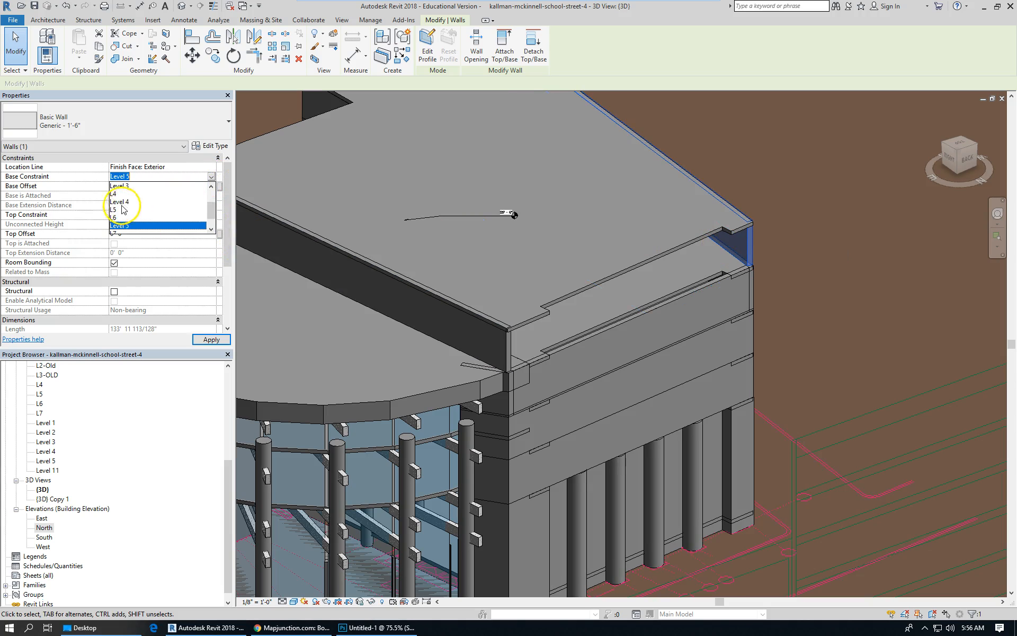
{"action": "left_click", "coordinate": [121, 206]}
{"action": "left_click", "coordinate": [211, 177]}
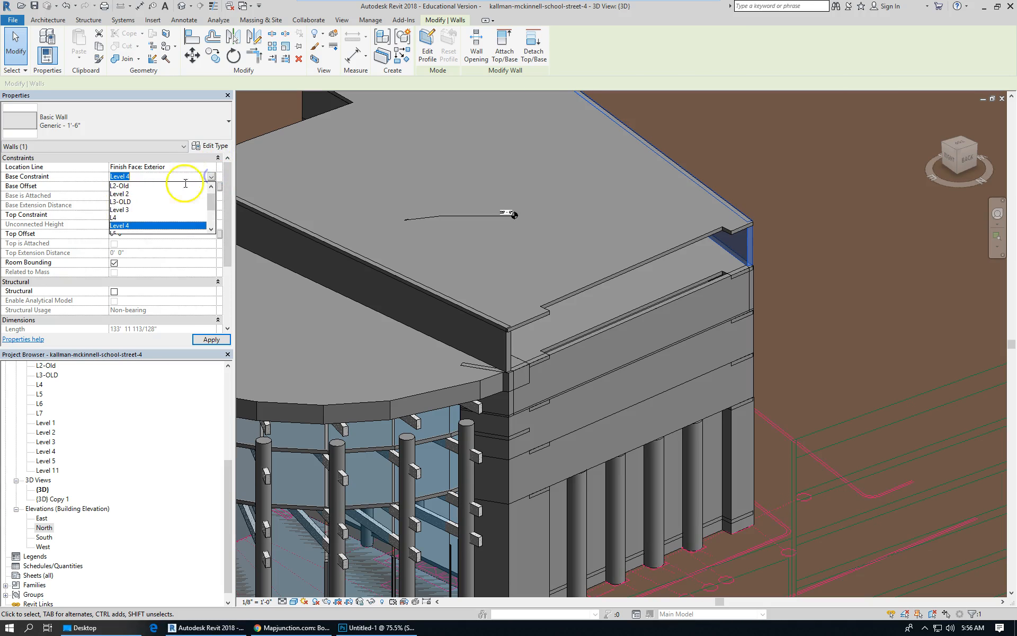
{"action": "left_click", "coordinate": [213, 230]}
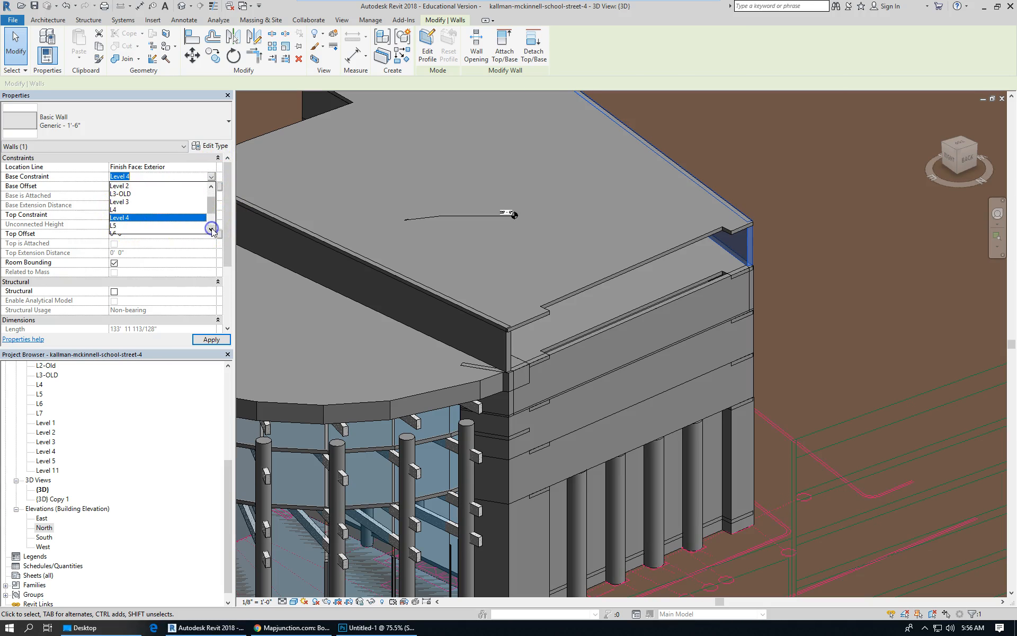
{"action": "left_click", "coordinate": [130, 225]}
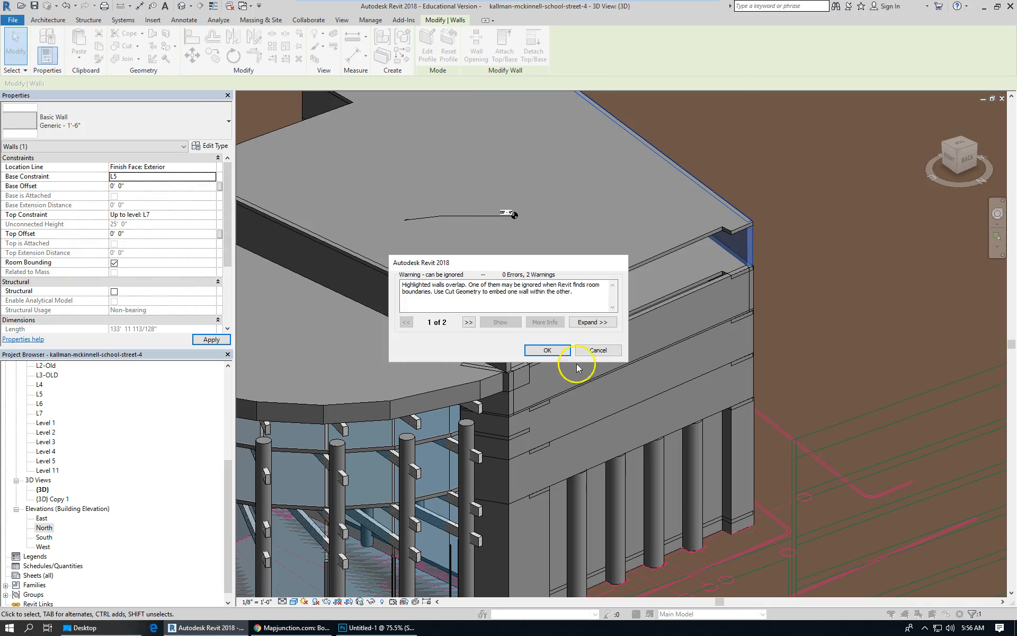
{"action": "left_click", "coordinate": [548, 349]}
{"action": "left_click", "coordinate": [828, 305]}
Set the base constraint of the front parapet wall along the roof edge to L5.
{"action": "left_click", "coordinate": [517, 344]}
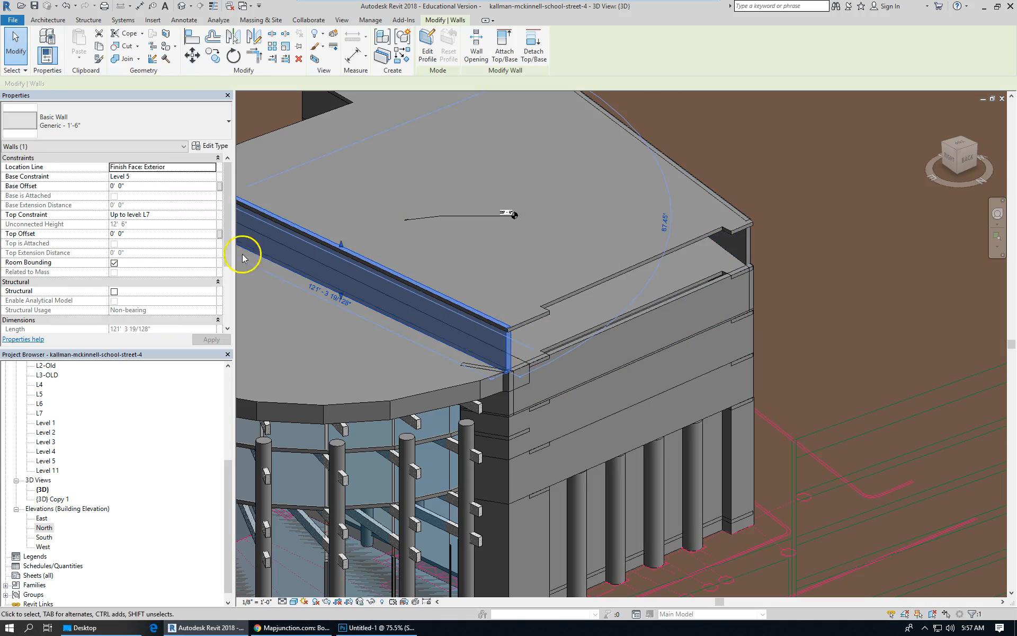
{"action": "left_click", "coordinate": [212, 177]}
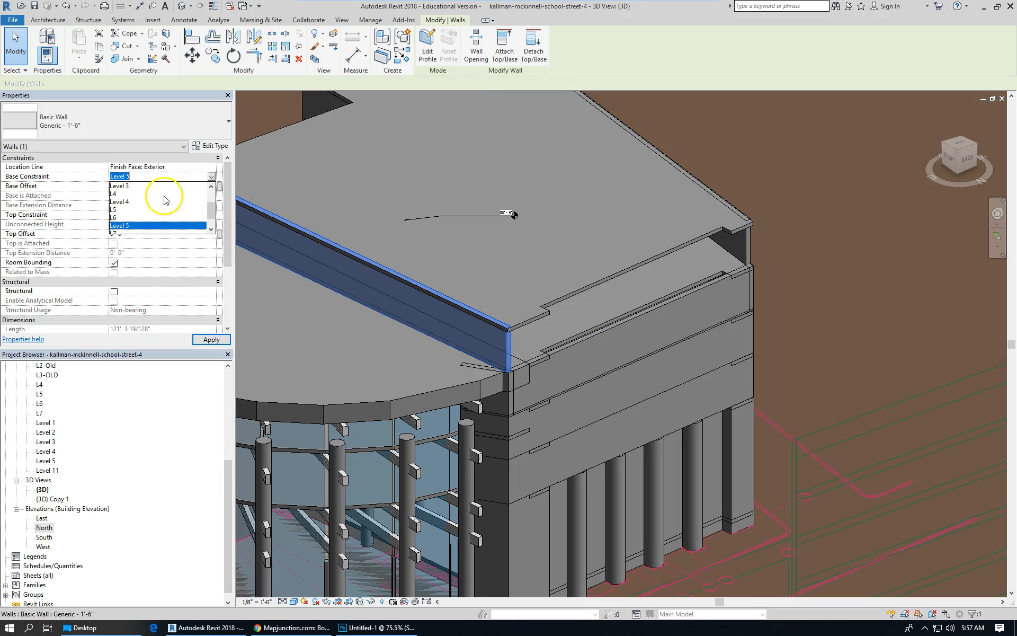
{"action": "left_click", "coordinate": [127, 210]}
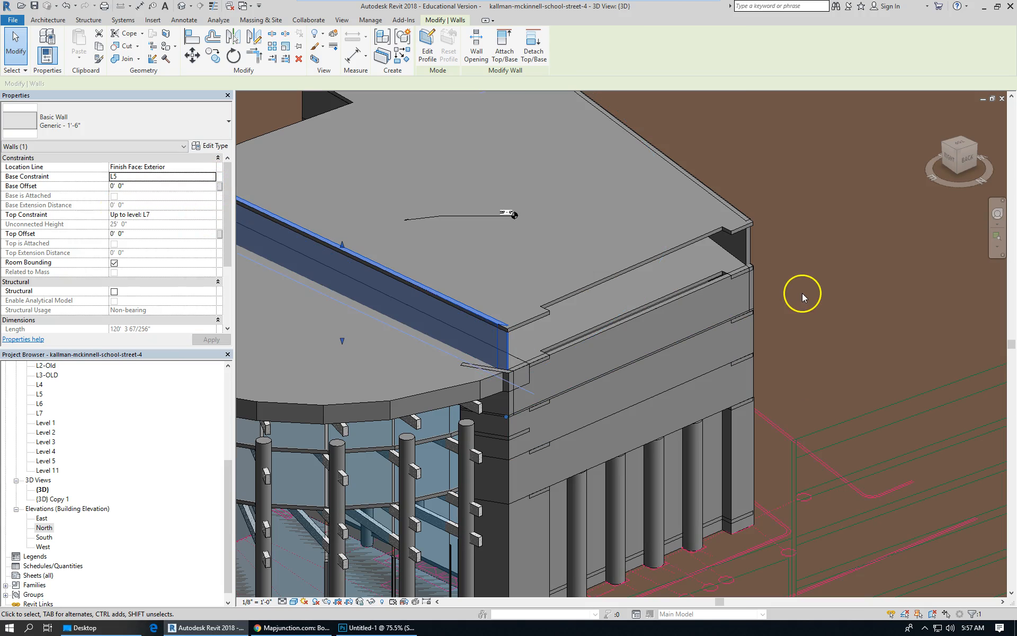
{"action": "scroll", "coordinate": [823, 278], "scroll_direction": "down", "scroll_amount": 2}
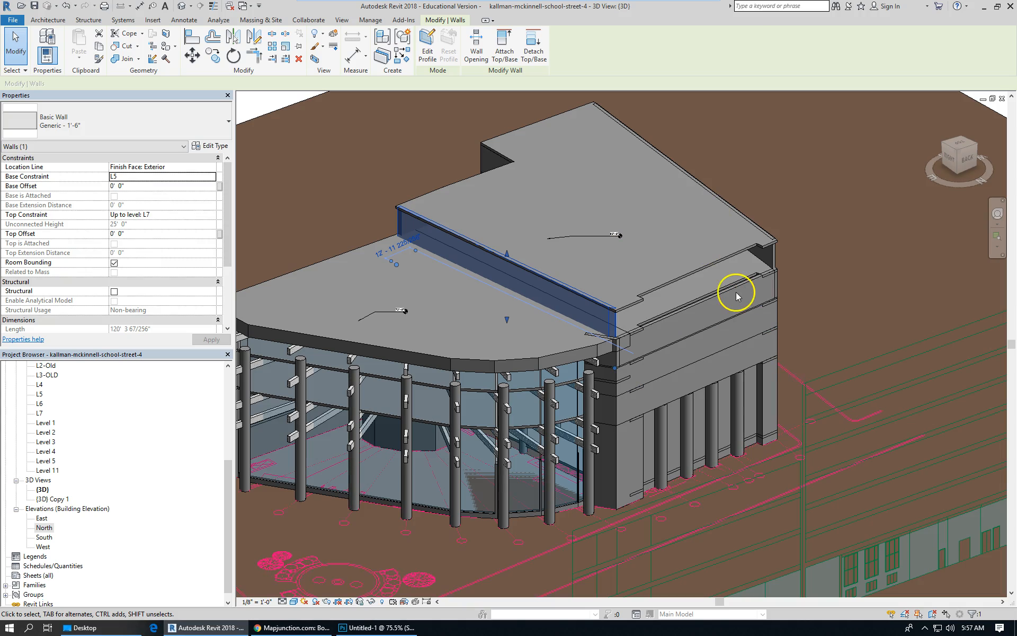
{"action": "scroll", "coordinate": [507, 298], "scroll_direction": "up", "scroll_amount": 4}
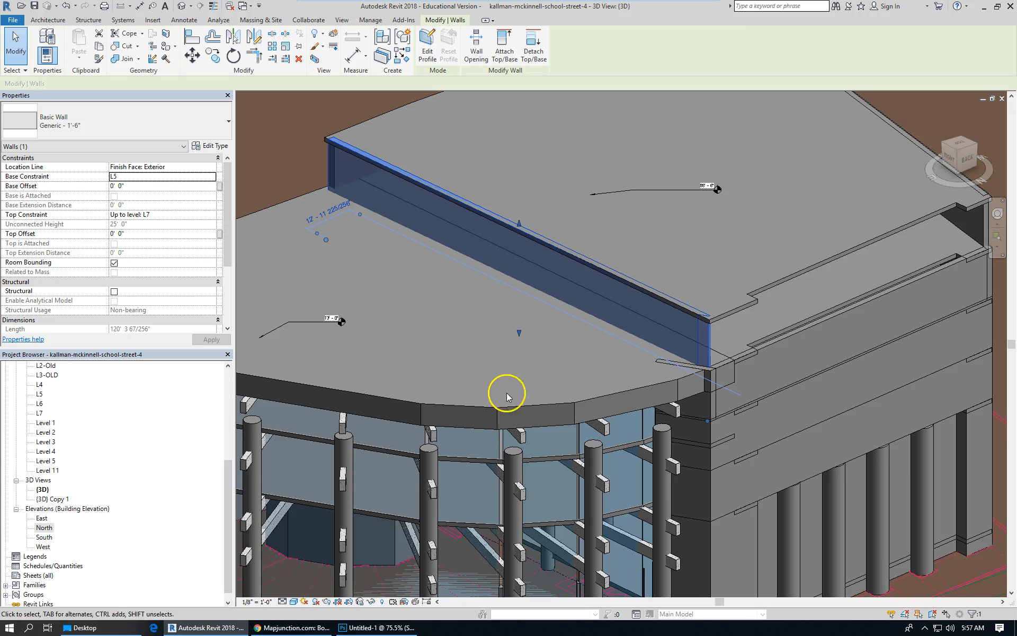
{"action": "scroll", "coordinate": [610, 313], "scroll_direction": "down", "scroll_amount": 3}
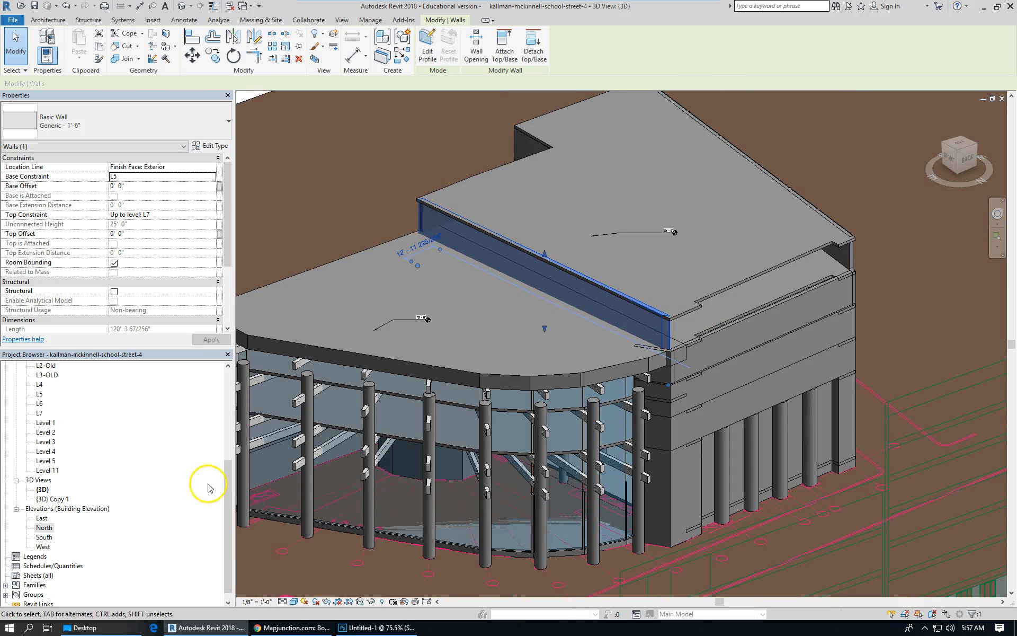
Open the North elevation and raise Level 5 to an elevation of 88' 0".
{"action": "mouse_move", "coordinate": [231, 509]}
{"action": "left_mouse_down"}
{"action": "mouse_move", "coordinate": [233, 488]}
{"action": "mouse_move", "coordinate": [233, 506]}
{"action": "left_mouse_up"}
{"action": "left_click", "coordinate": [44, 528]}
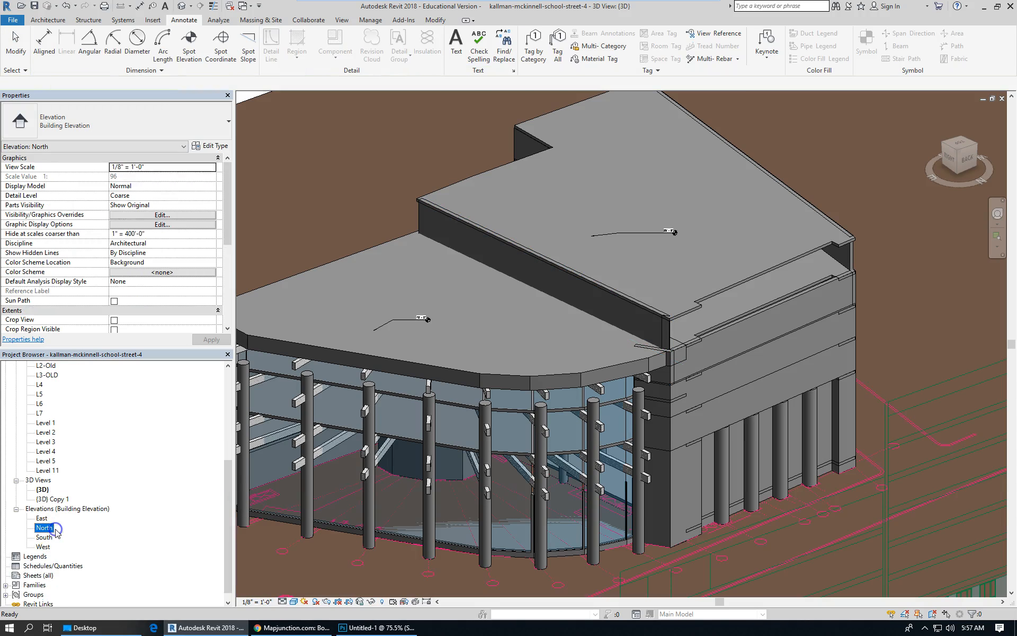
{"action": "double_click", "coordinate": [48, 529]}
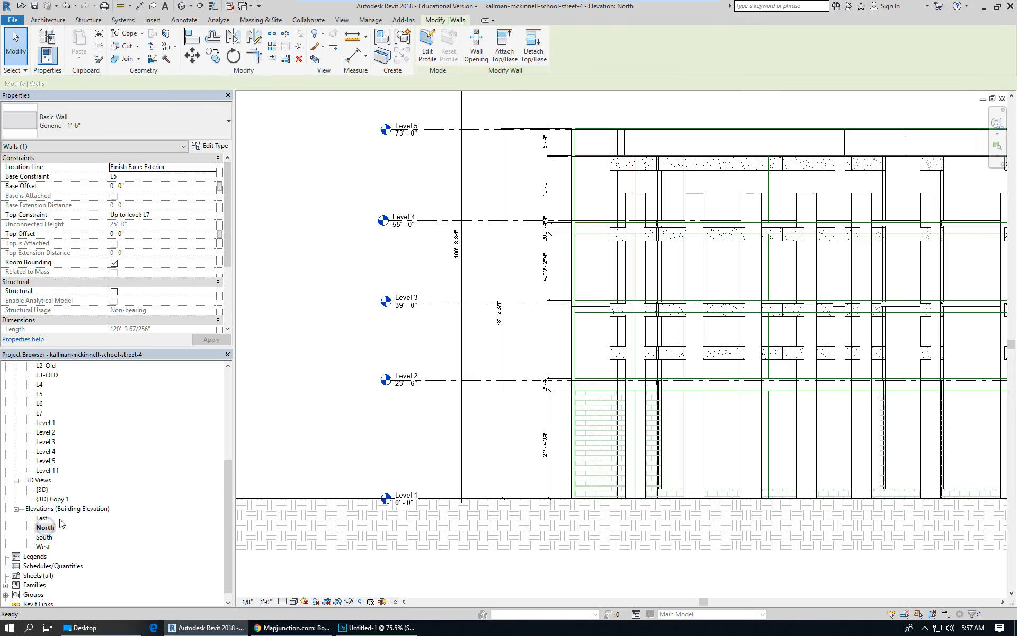
{"action": "scroll", "coordinate": [326, 308], "scroll_direction": "down", "scroll_amount": 2}
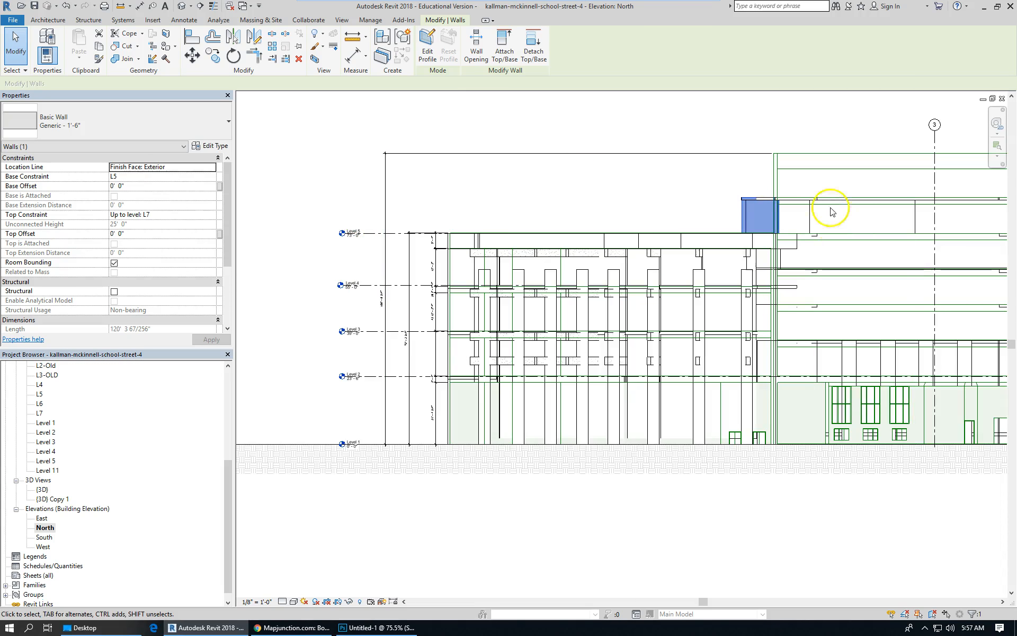
{"action": "left_click", "coordinate": [611, 182]}
{"action": "left_click", "coordinate": [366, 234]}
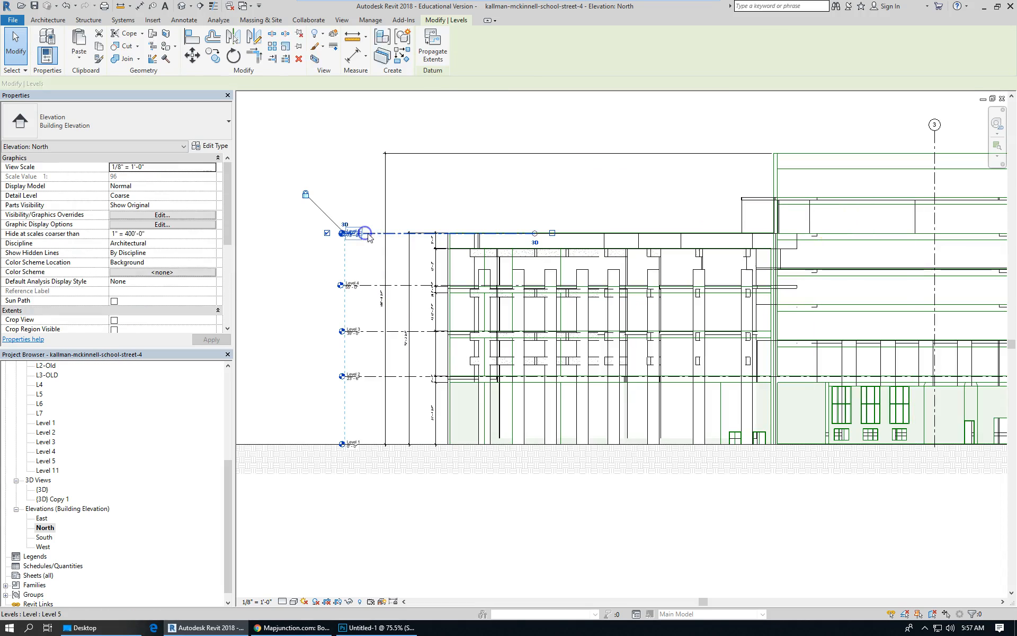
{"action": "left_click_drag", "start_coordinate": [393, 219], "coordinate": [392, 217]}
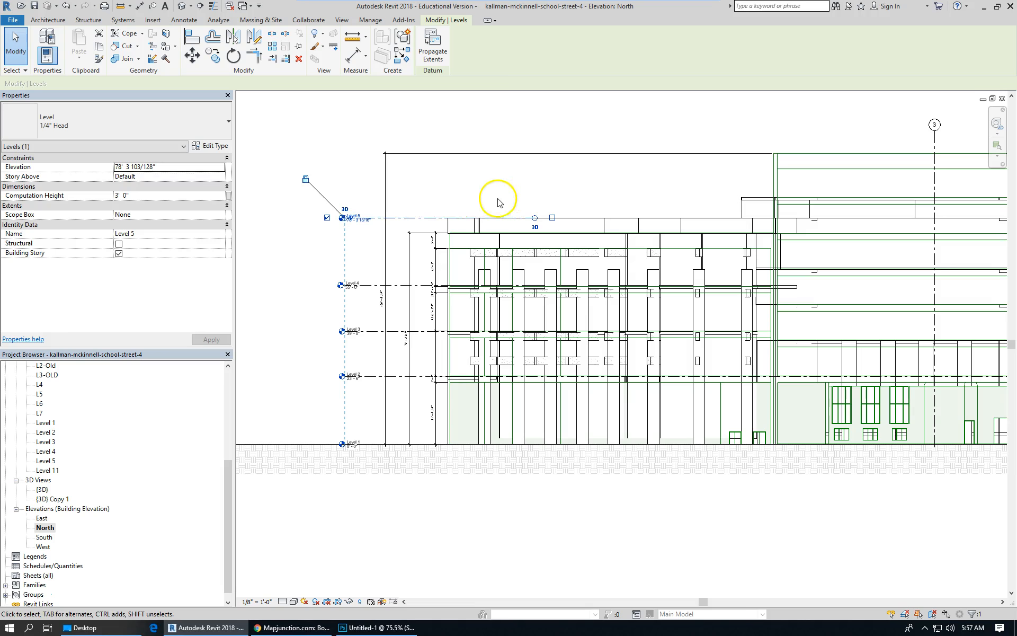
{"action": "scroll", "coordinate": [493, 199], "scroll_direction": "up", "scroll_amount": 2}
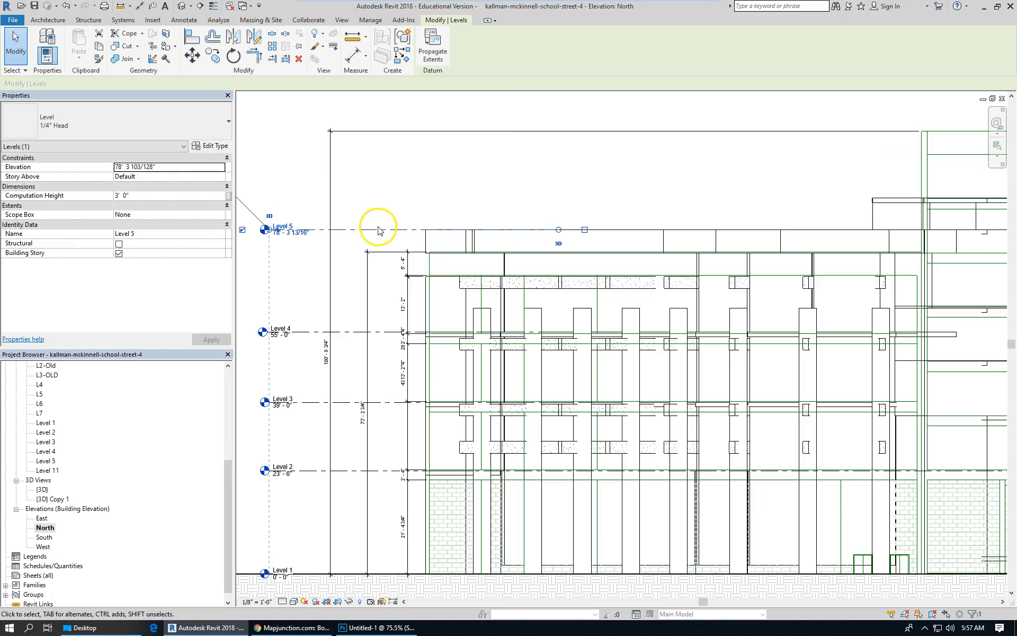
{"action": "left_click", "coordinate": [289, 233]}
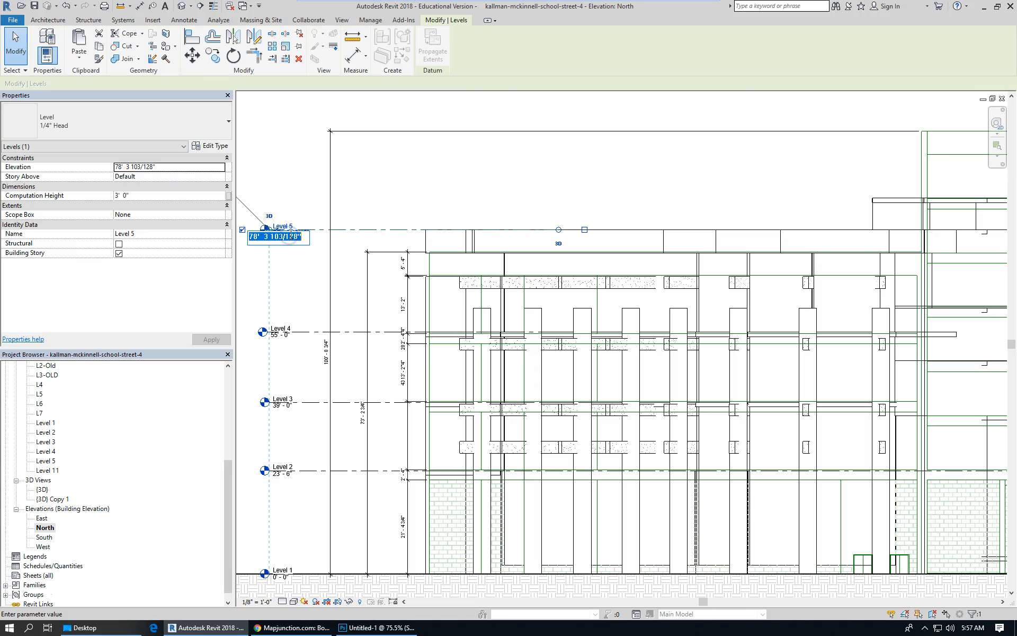
{"action": "key", "text": "Return"}
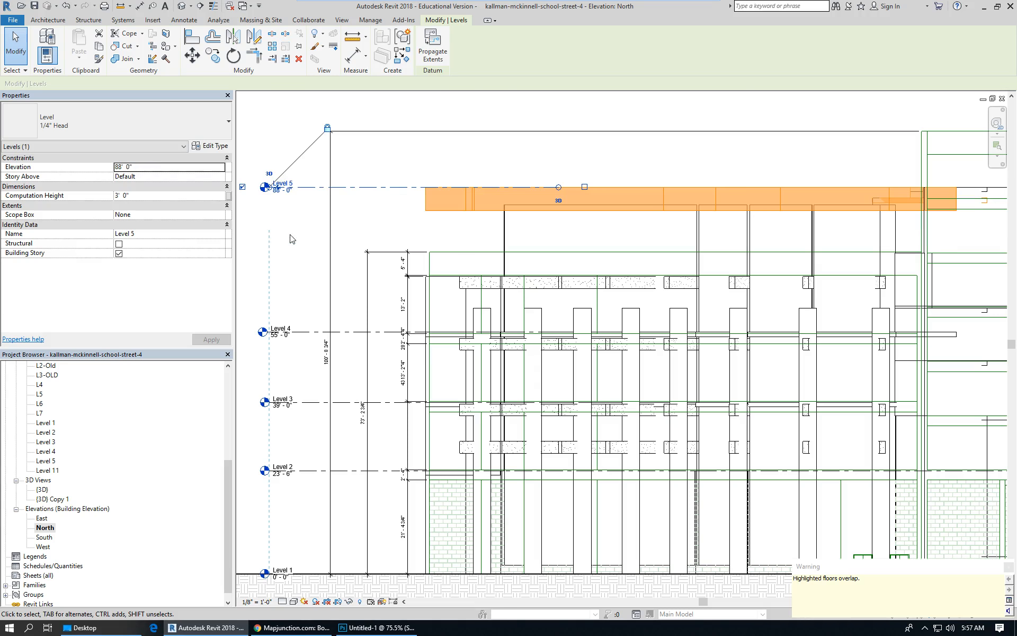
Examine the level heads along the right end of the North elevation, including Level 11 and L7.
{"action": "scroll", "coordinate": [405, 214], "scroll_direction": "down", "scroll_amount": 1}
{"action": "scroll", "coordinate": [416, 222], "scroll_direction": "down", "scroll_amount": 1}
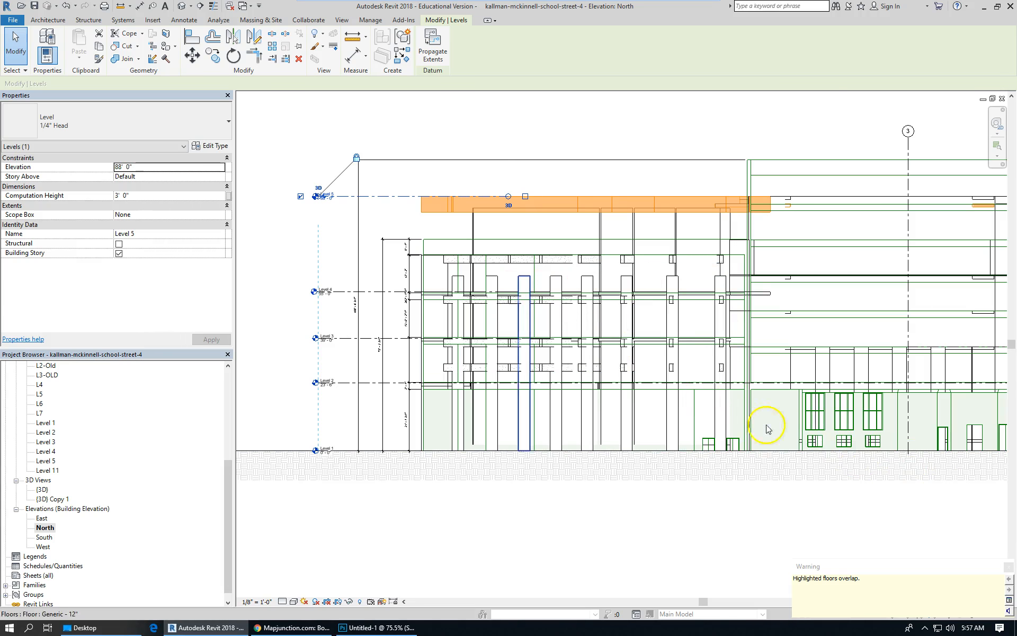
{"action": "scroll", "coordinate": [380, 252], "scroll_direction": "down", "scroll_amount": 1}
{"action": "scroll", "coordinate": [375, 329], "scroll_direction": "down", "scroll_amount": 1}
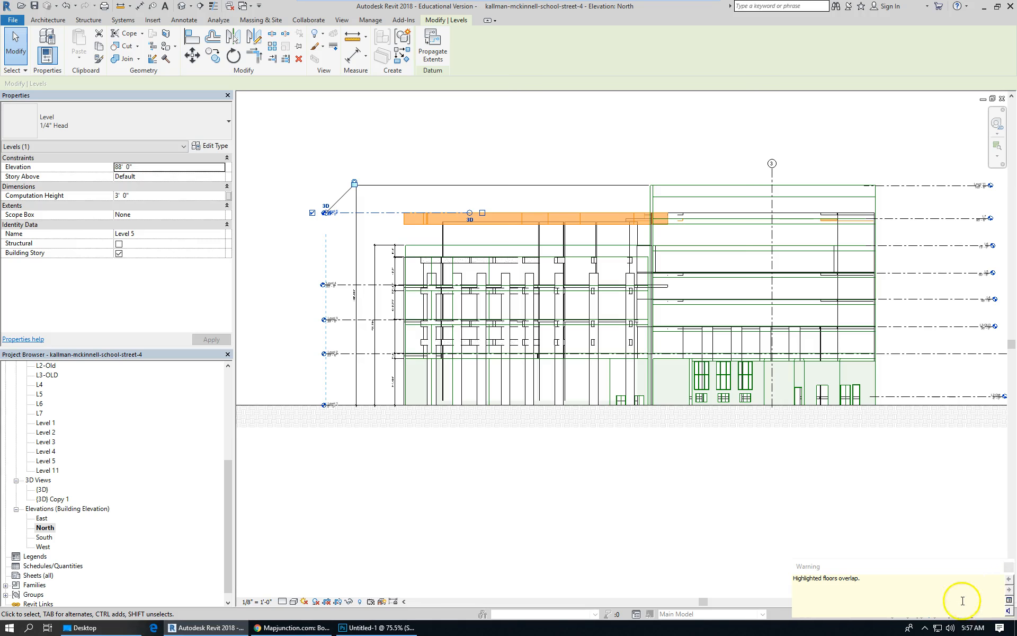
{"action": "left_click", "coordinate": [933, 509]}
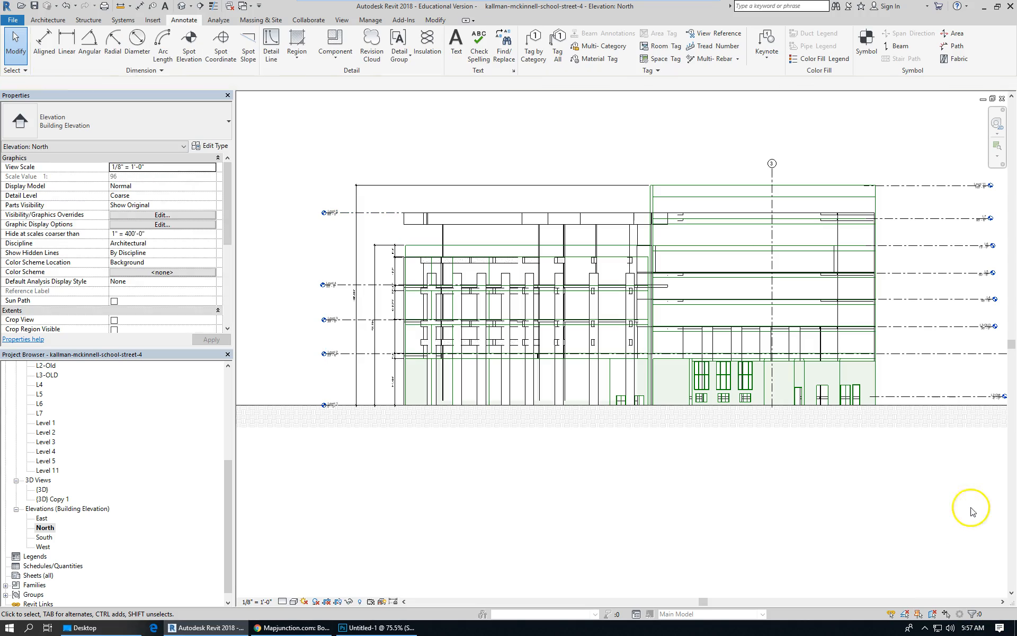
{"action": "scroll", "coordinate": [853, 236], "scroll_direction": "up", "scroll_amount": 4}
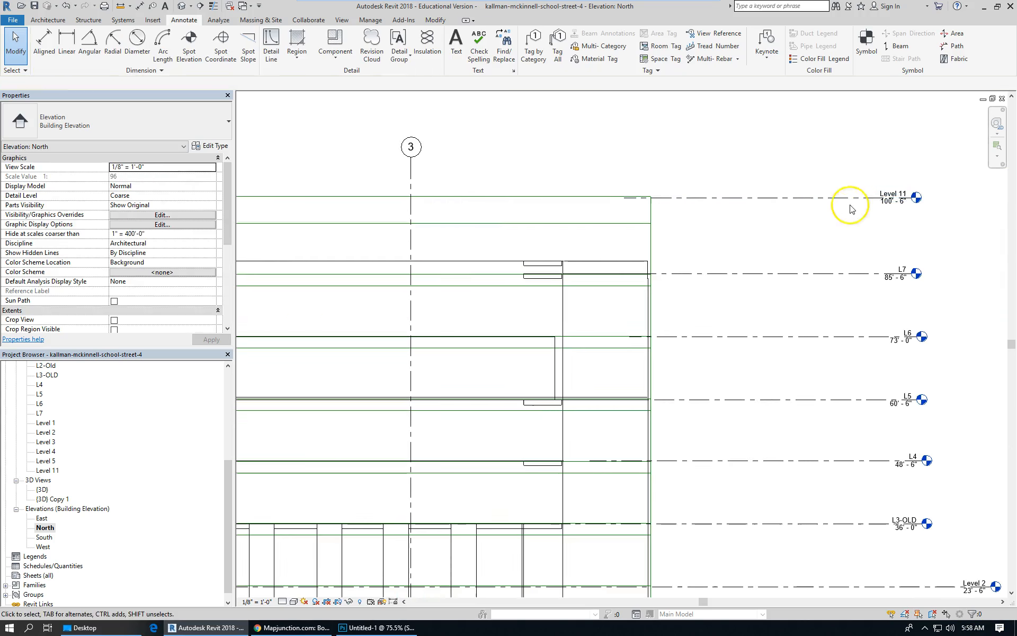
{"action": "left_click", "coordinate": [822, 199]}
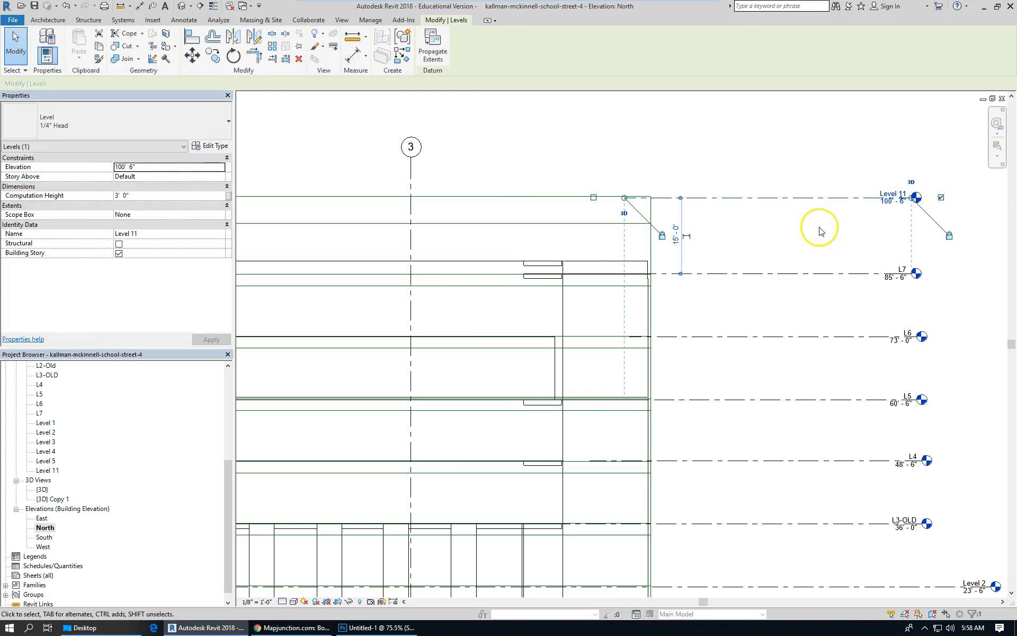
{"action": "left_click", "coordinate": [902, 204]}
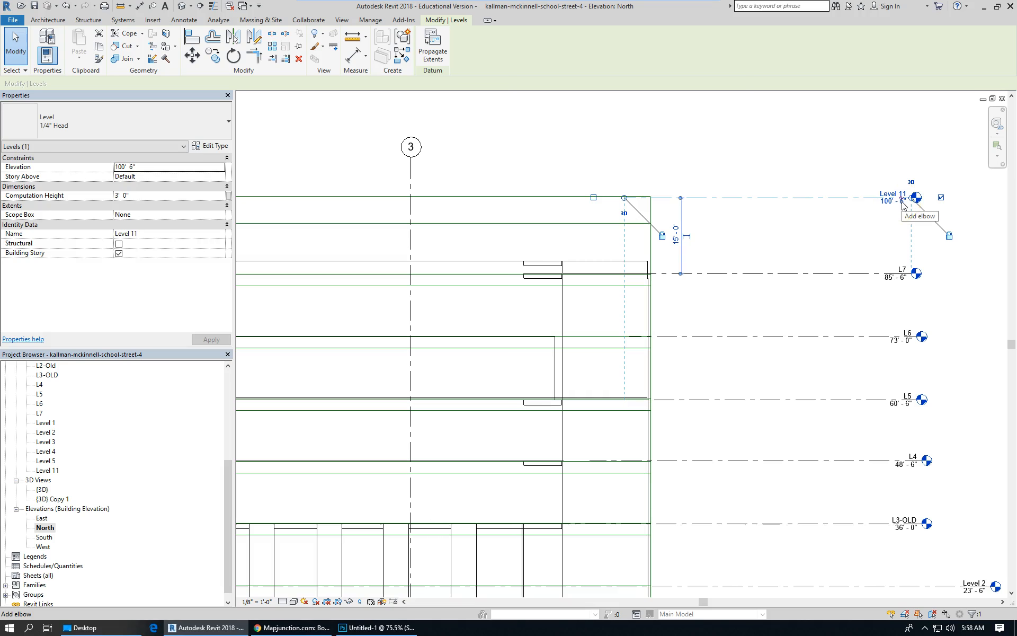
{"action": "left_click", "coordinate": [785, 238]}
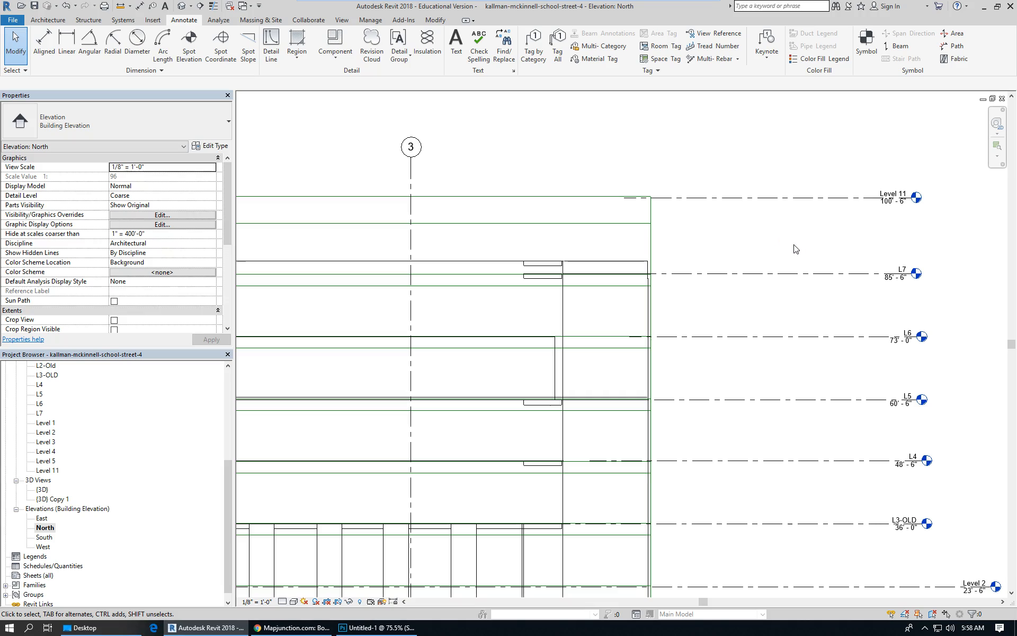
Create a new level similar to L7 at about 93' 6" between L7 and Level 11.
{"action": "left_click", "coordinate": [793, 274]}
{"action": "left_click", "coordinate": [852, 280]}
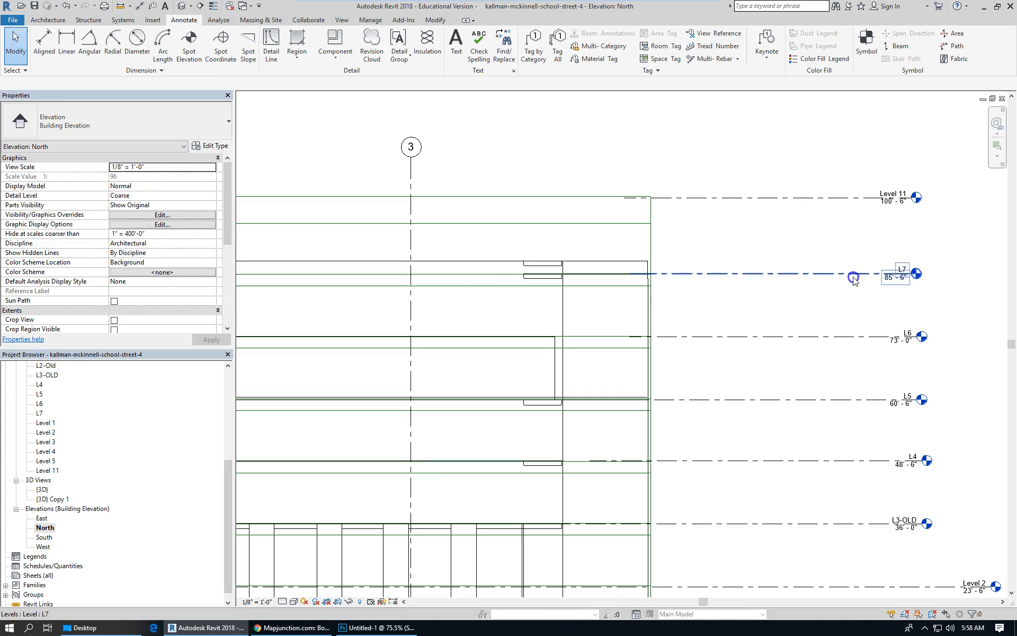
{"action": "left_click", "coordinate": [854, 279]}
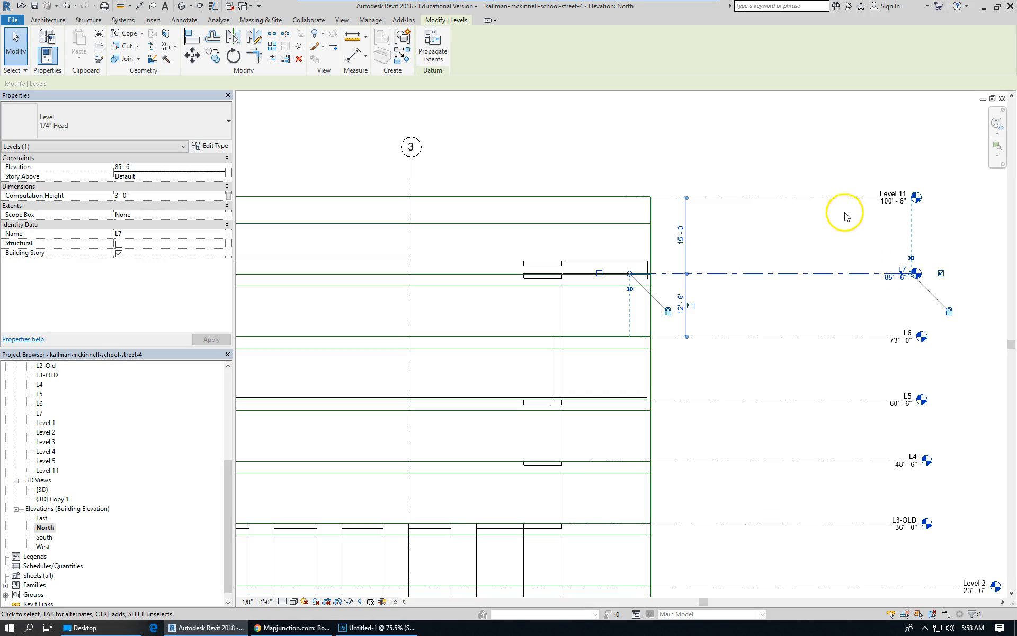
{"action": "scroll", "coordinate": [862, 224], "scroll_direction": "down", "scroll_amount": 2}
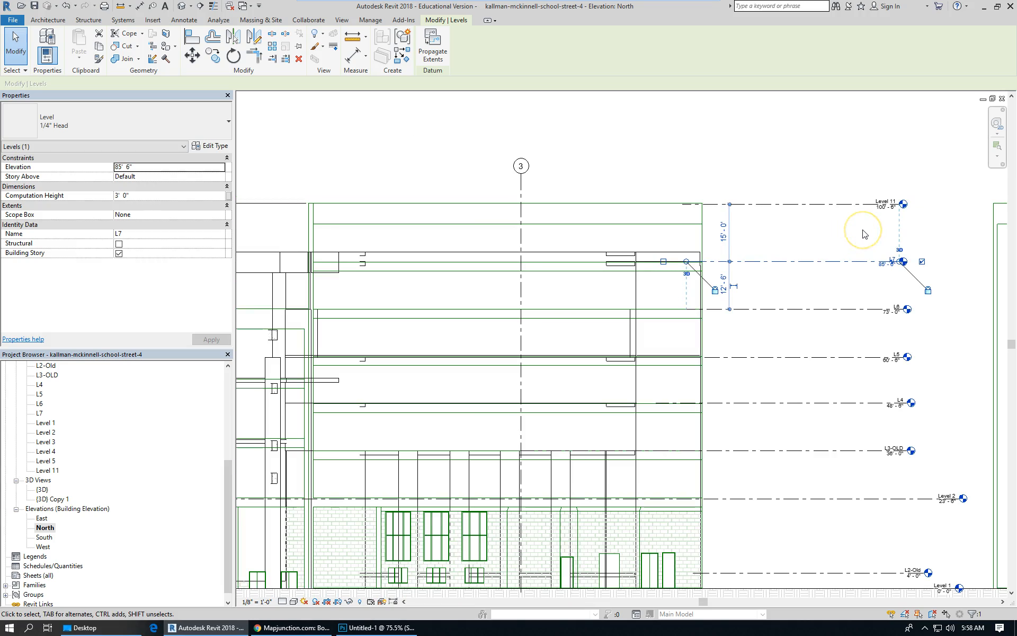
{"action": "scroll", "coordinate": [864, 233], "scroll_direction": "down", "scroll_amount": 1}
{"action": "left_click", "coordinate": [831, 249]}
{"action": "scroll", "coordinate": [832, 254], "scroll_direction": "up", "scroll_amount": 2}
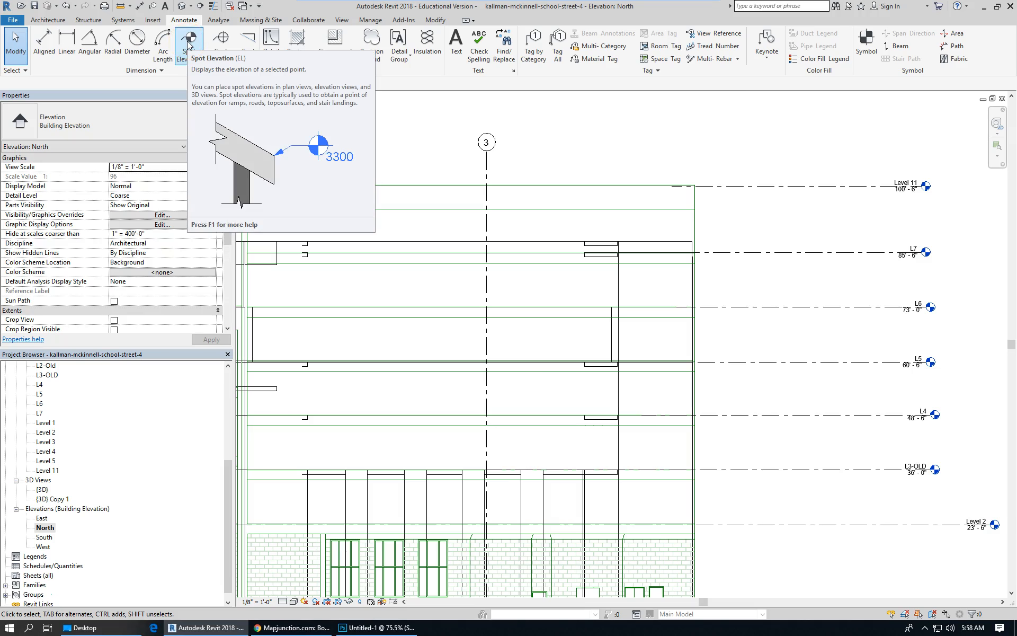
{"action": "left_click", "coordinate": [847, 254]}
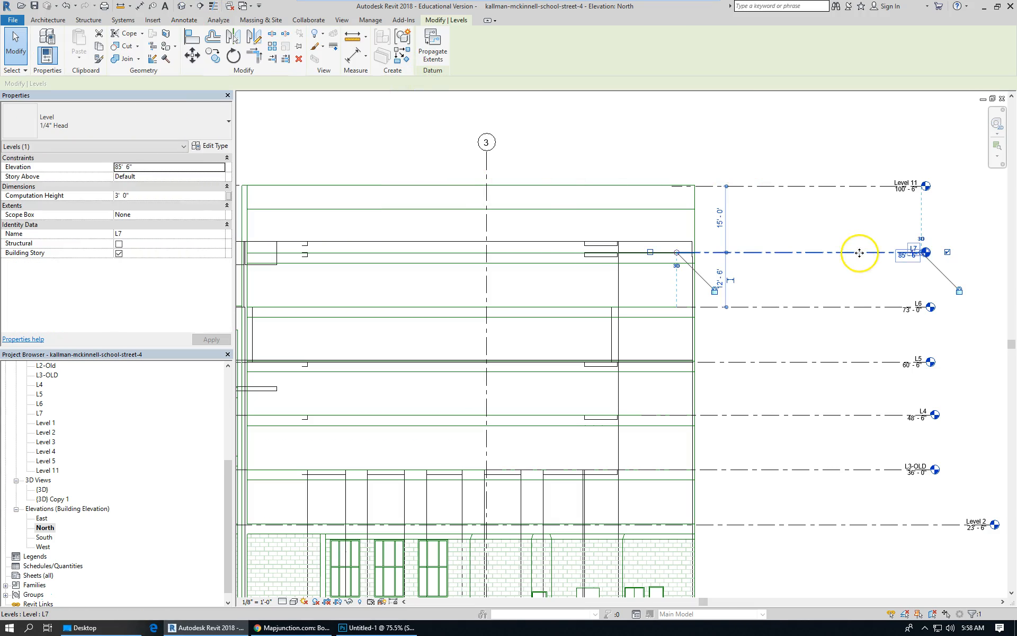
{"action": "right_click", "coordinate": [860, 253]}
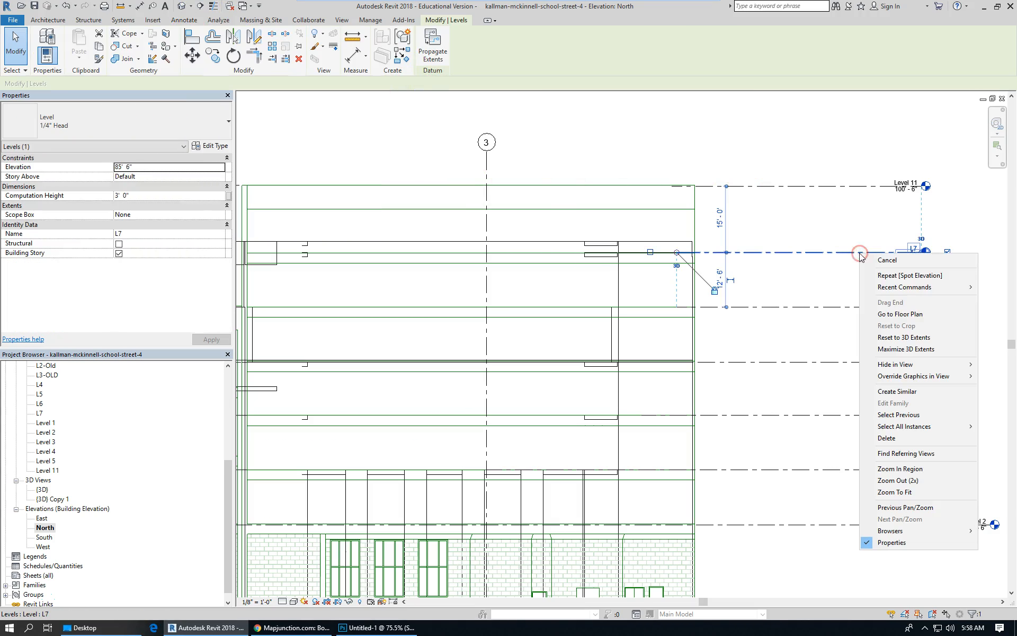
{"action": "left_click", "coordinate": [958, 392]}
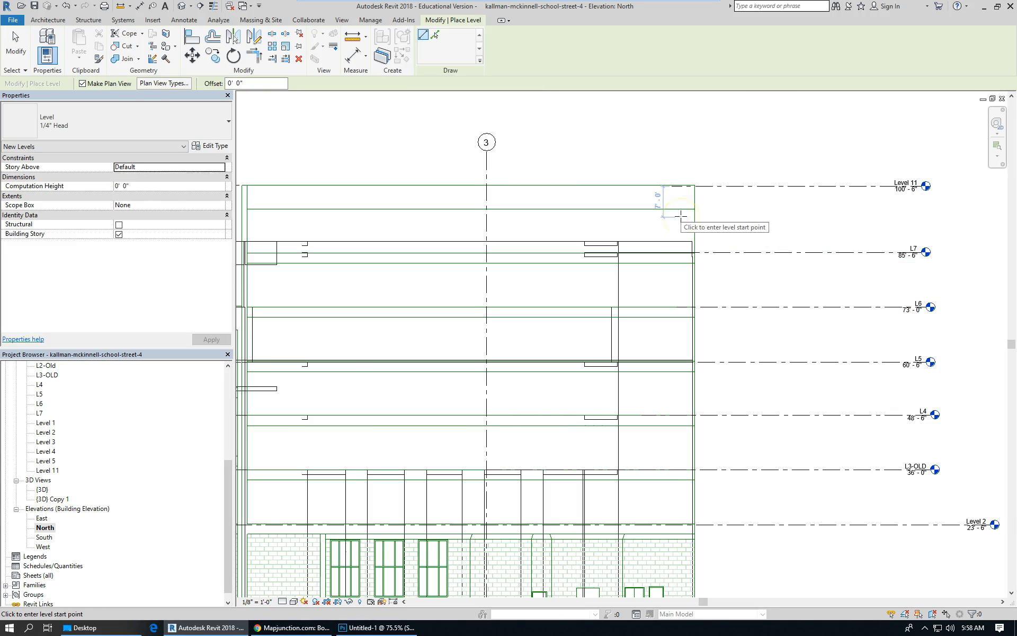
{"action": "left_click", "coordinate": [633, 217]}
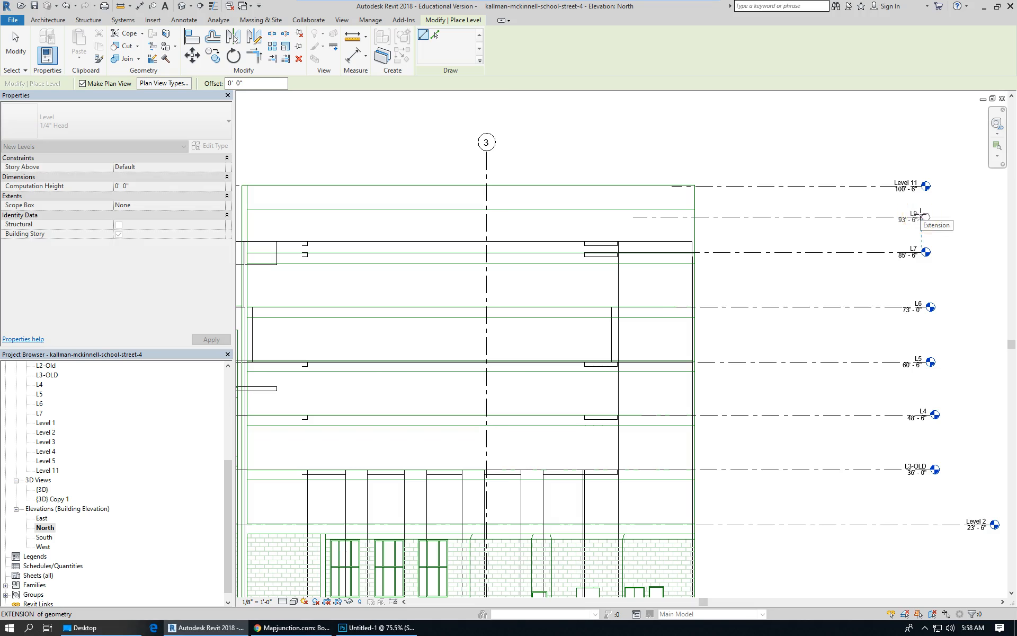
{"action": "left_click", "coordinate": [922, 216]}
Place another similar level at about 97' 6" just below Level 11.
{"action": "scroll", "coordinate": [919, 227], "scroll_direction": "up", "scroll_amount": 3}
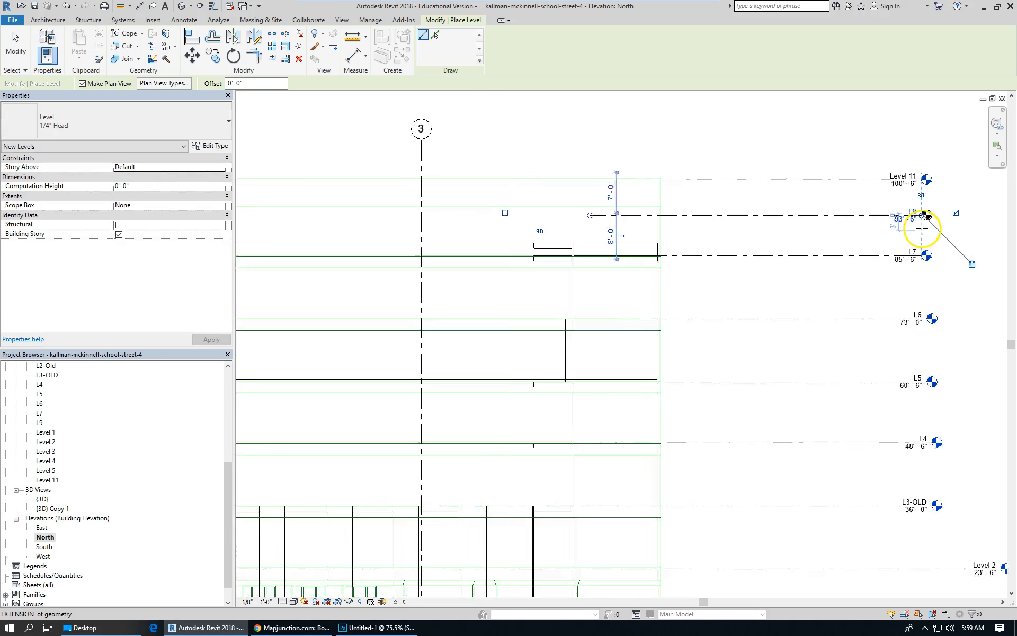
{"action": "scroll", "coordinate": [742, 216], "scroll_direction": "down", "scroll_amount": 3}
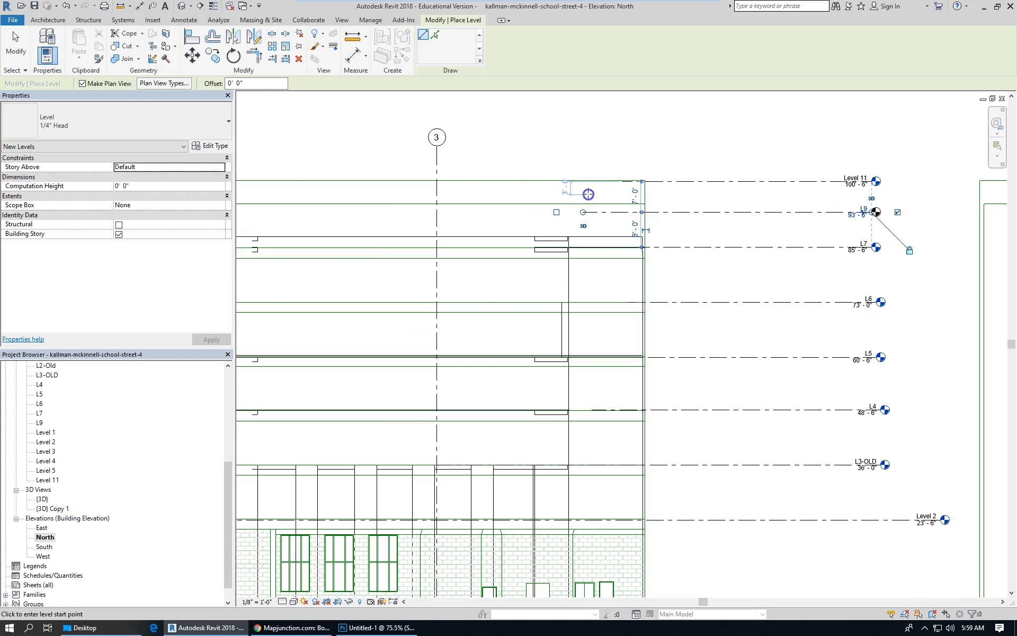
{"action": "left_click", "coordinate": [589, 194]}
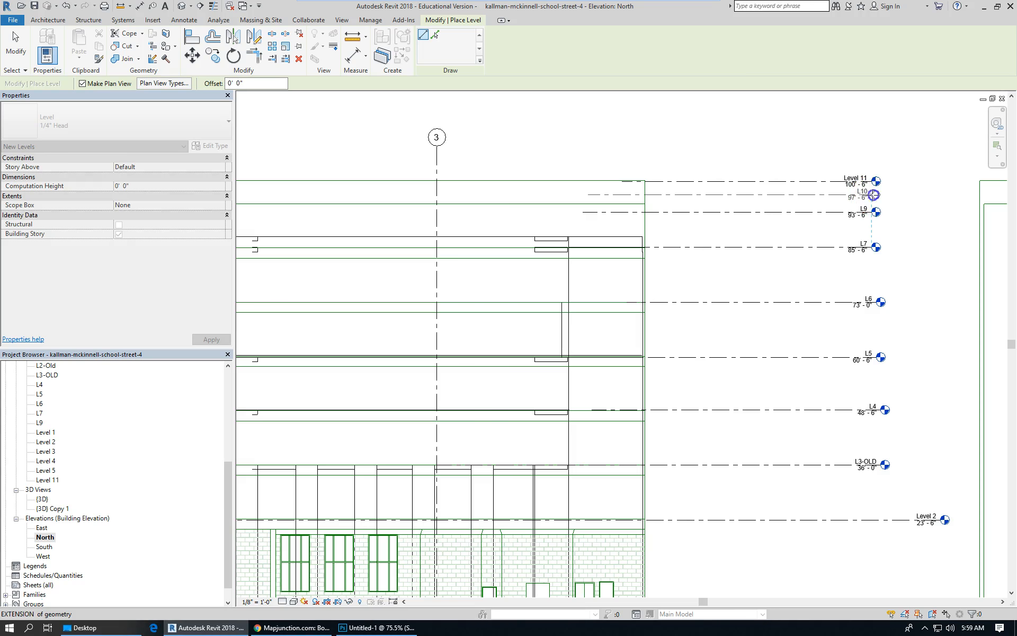
{"action": "left_click", "coordinate": [874, 195]}
{"action": "key", "text": "Escape"}
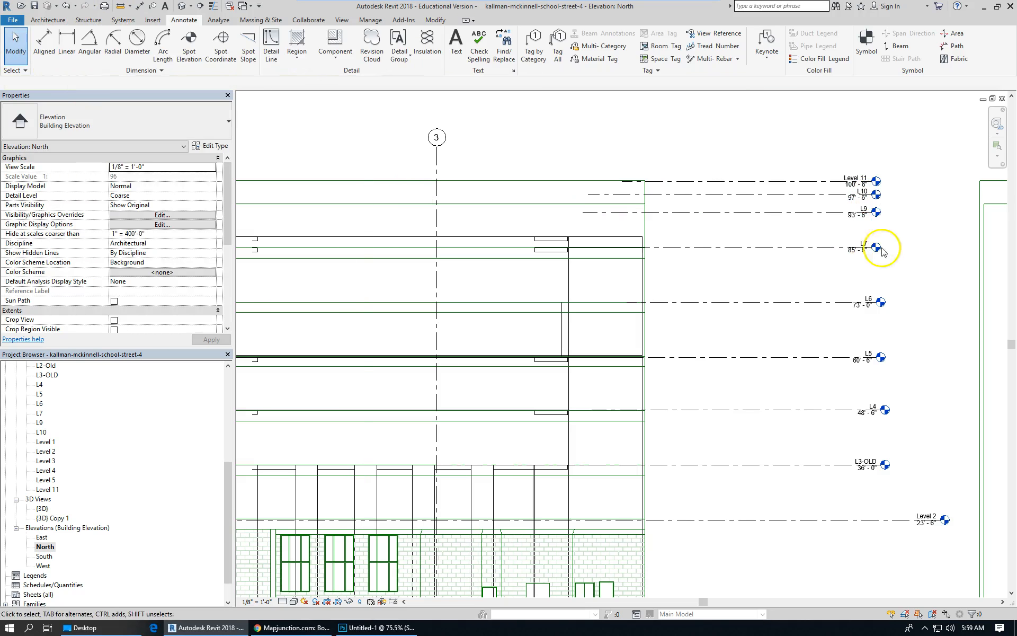
Rename the 93' 6" level to L8 and also rename its corresponding views.
{"action": "scroll", "coordinate": [843, 233], "scroll_direction": "up", "scroll_amount": 5}
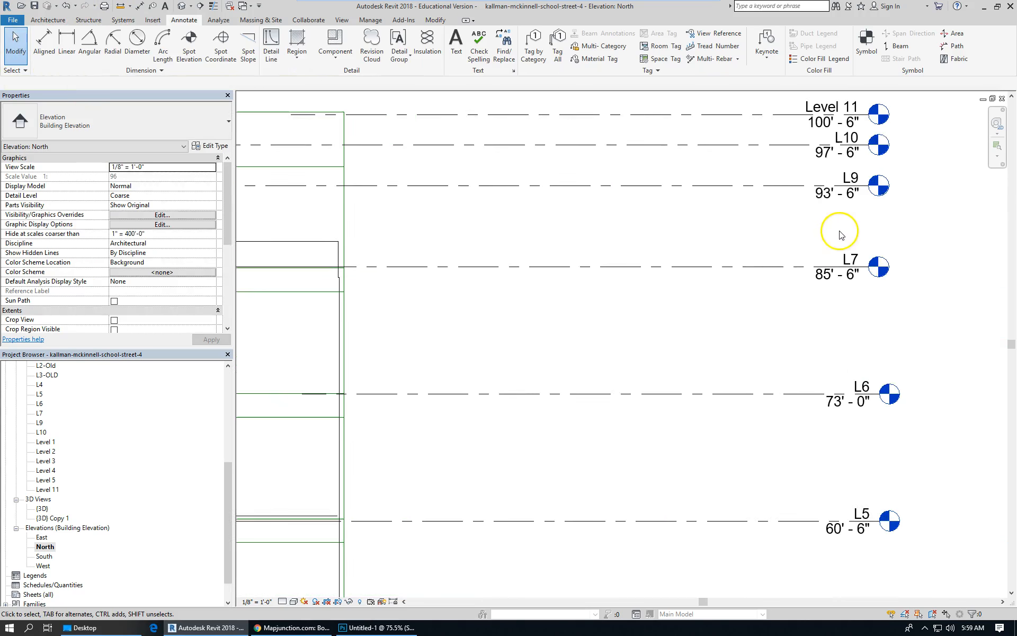
{"action": "left_click", "coordinate": [784, 185]}
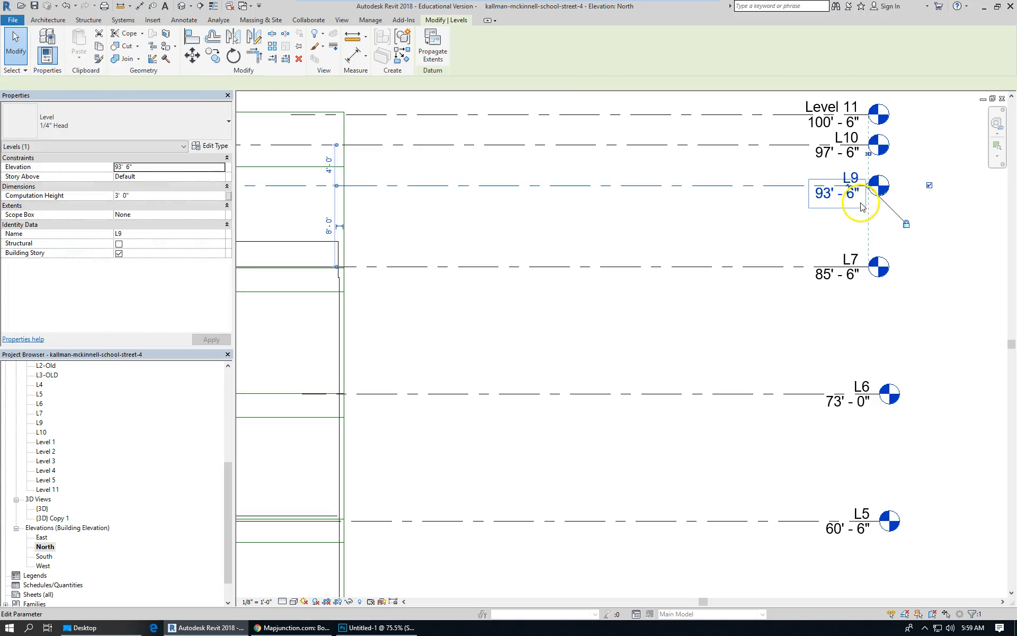
{"action": "scroll", "coordinate": [862, 206], "scroll_direction": "down", "scroll_amount": 5}
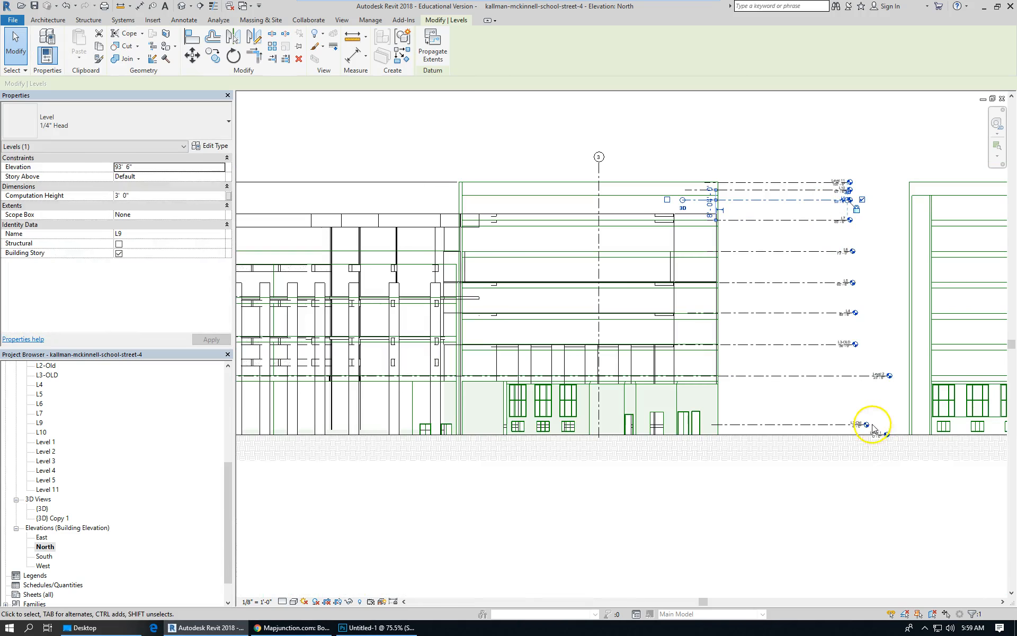
{"action": "scroll", "coordinate": [873, 428], "scroll_direction": "up", "scroll_amount": 5}
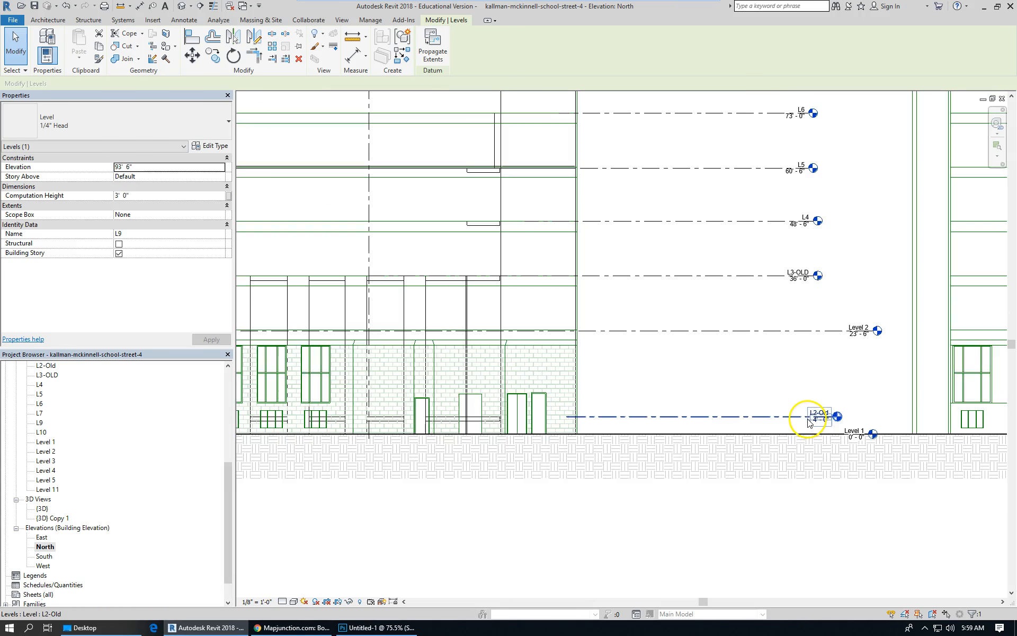
{"action": "scroll", "coordinate": [809, 419], "scroll_direction": "down", "scroll_amount": 3}
{"action": "scroll", "coordinate": [792, 326], "scroll_direction": "up", "scroll_amount": 4}
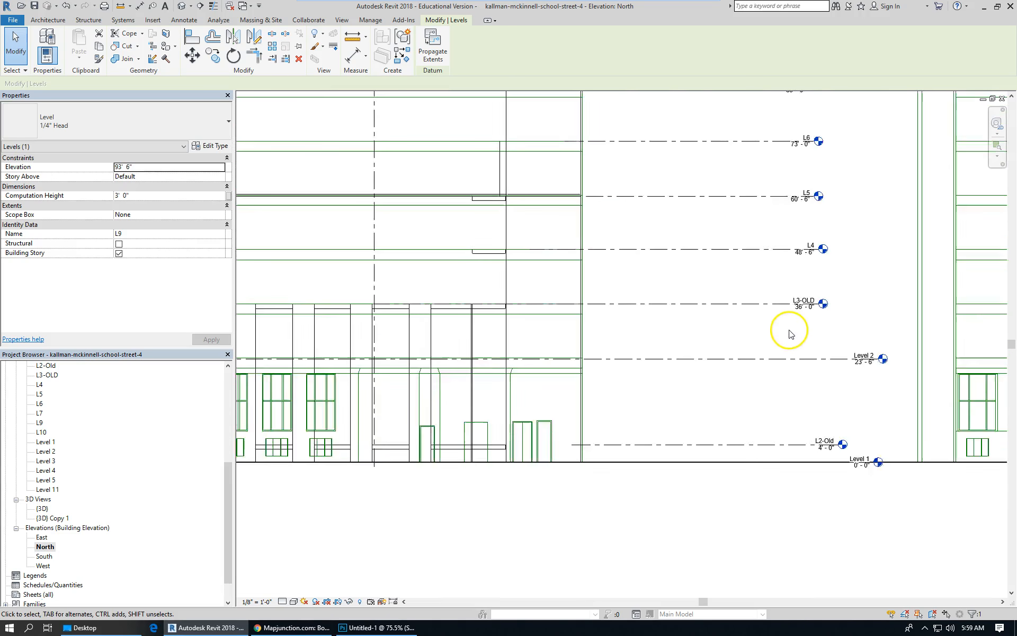
{"action": "scroll", "coordinate": [745, 374], "scroll_direction": "down", "scroll_amount": 4}
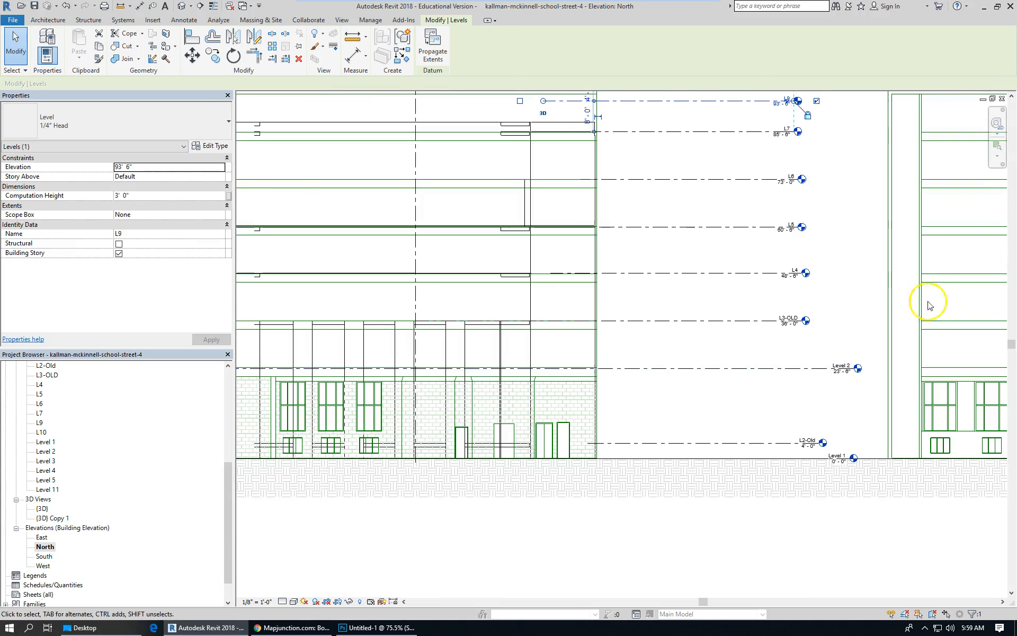
{"action": "scroll", "coordinate": [728, 363], "scroll_direction": "down", "scroll_amount": 2}
{"action": "scroll", "coordinate": [779, 159], "scroll_direction": "up", "scroll_amount": 5}
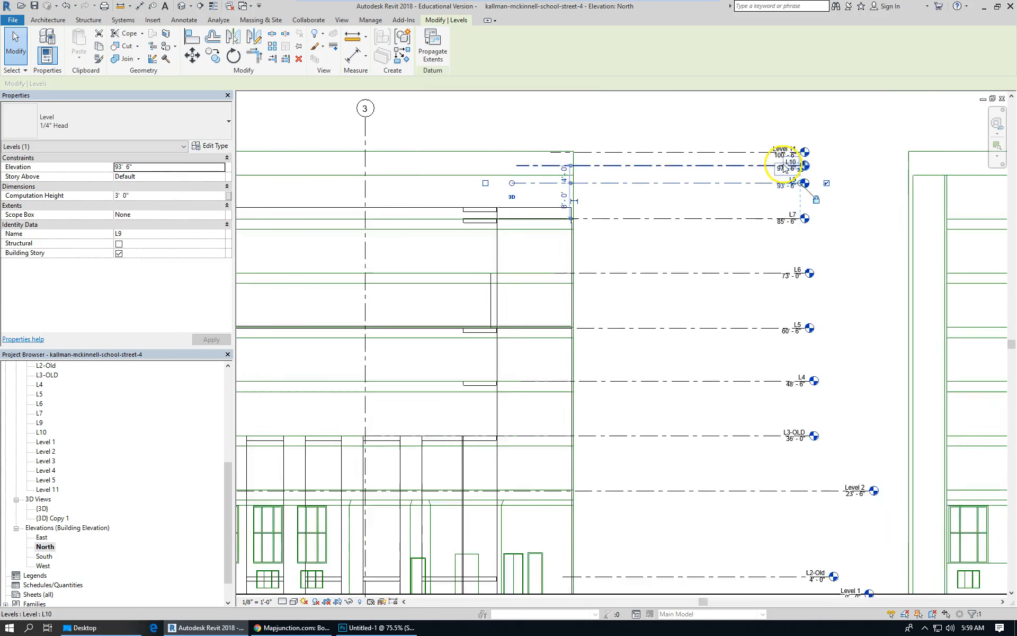
{"action": "scroll", "coordinate": [789, 190], "scroll_direction": "up", "scroll_amount": 1}
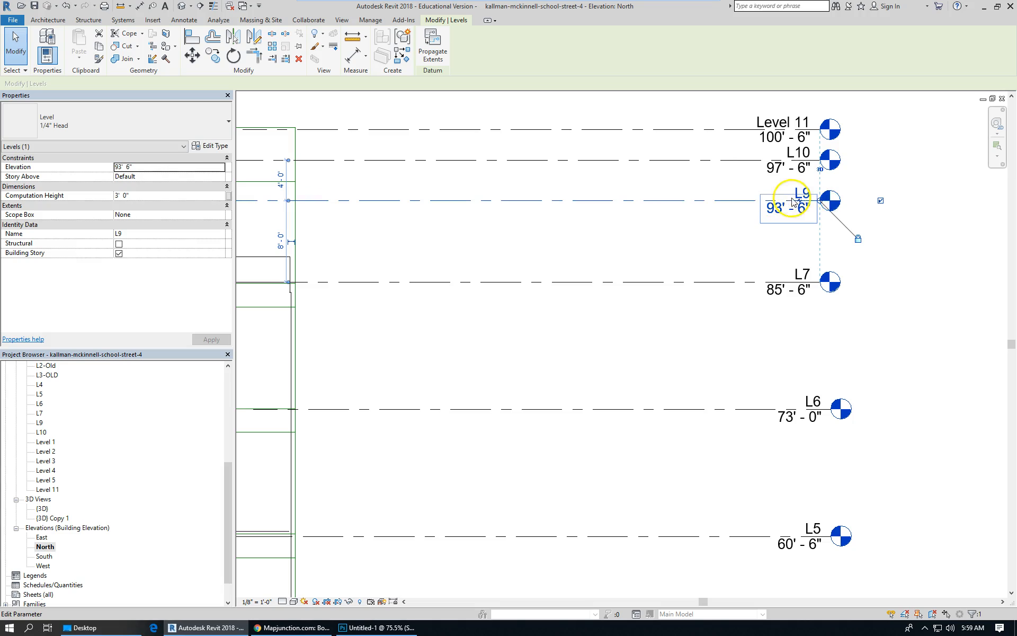
{"action": "left_click", "coordinate": [811, 195]}
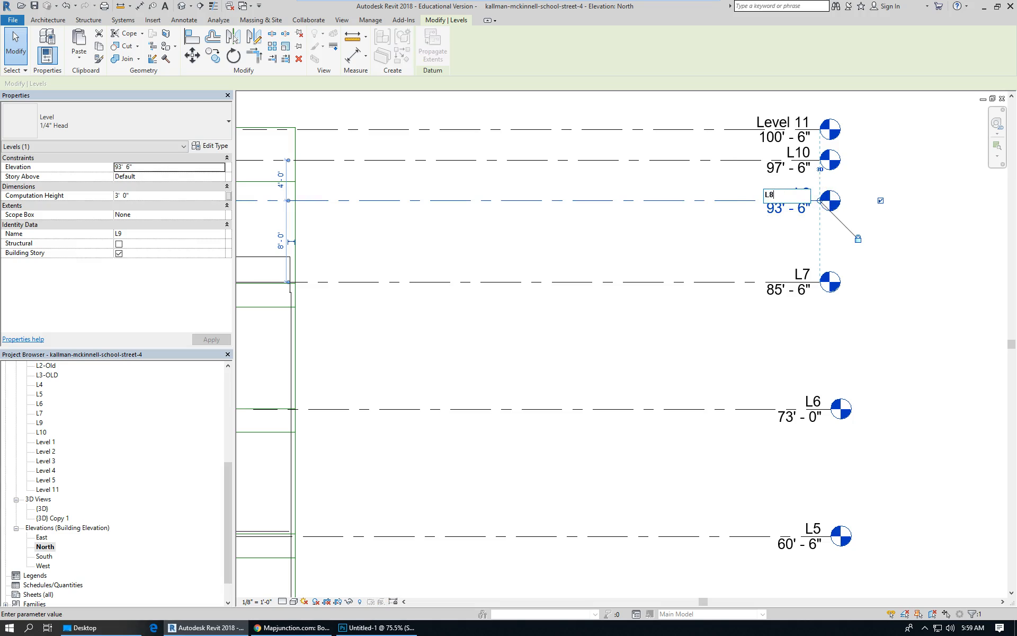
{"action": "type", "text": "L8"}
{"action": "key", "text": "Return"}
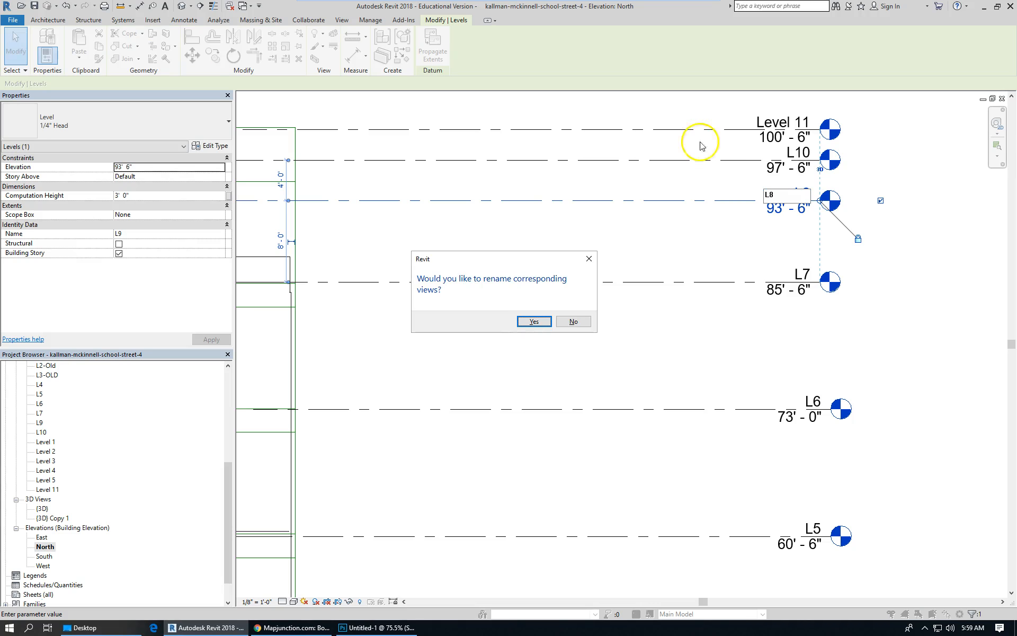
{"action": "left_click", "coordinate": [531, 321]}
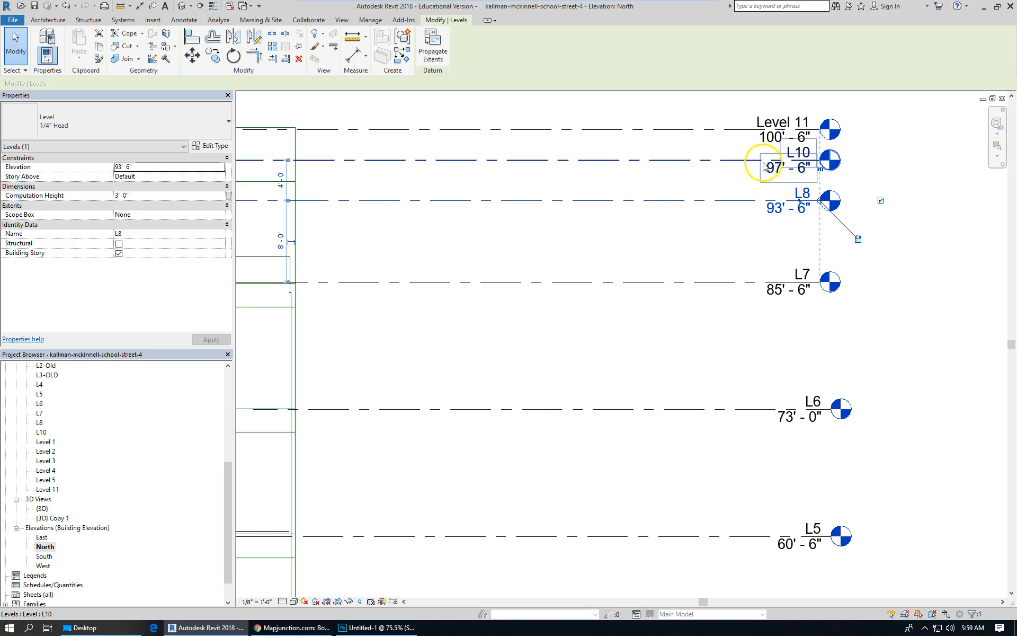
Rename the 97' 6" level to L9 and also rename its corresponding views.
{"action": "left_click", "coordinate": [741, 160]}
{"action": "left_click", "coordinate": [798, 152]}
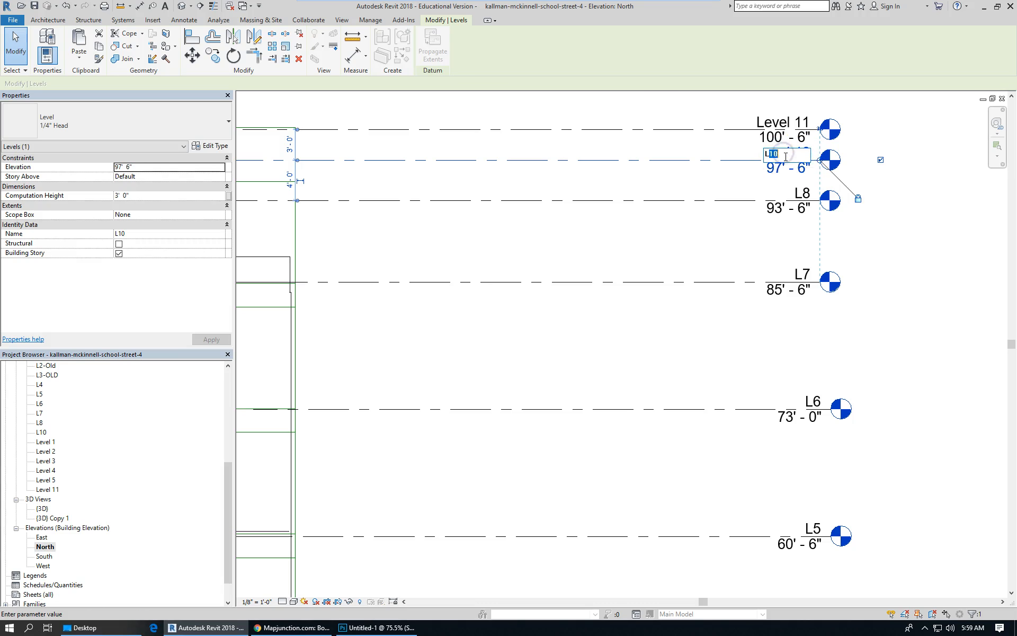
{"action": "key", "text": "Return"}
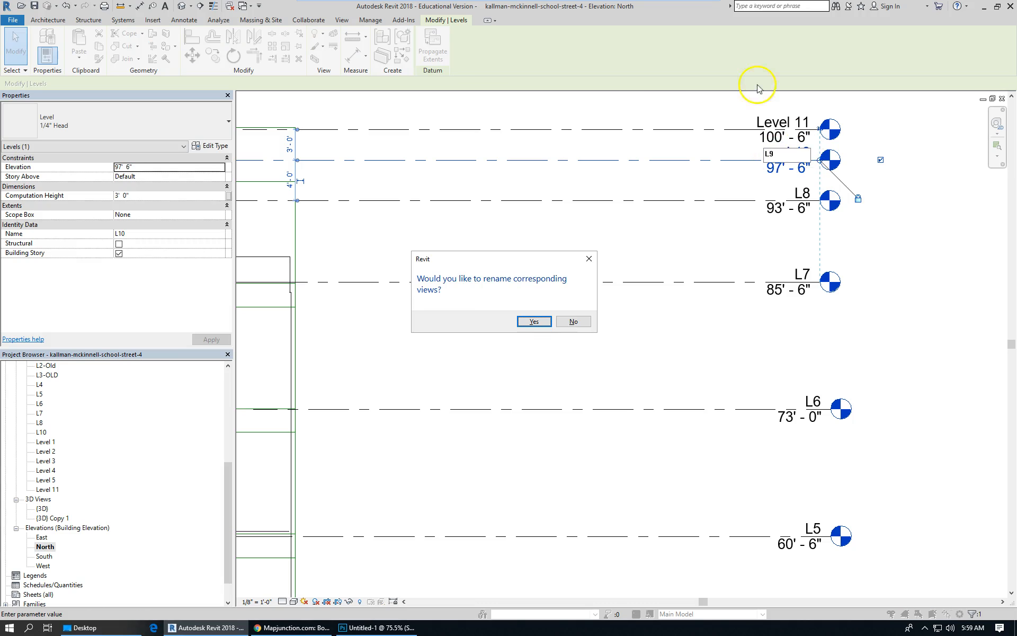
{"action": "left_click", "coordinate": [535, 322]}
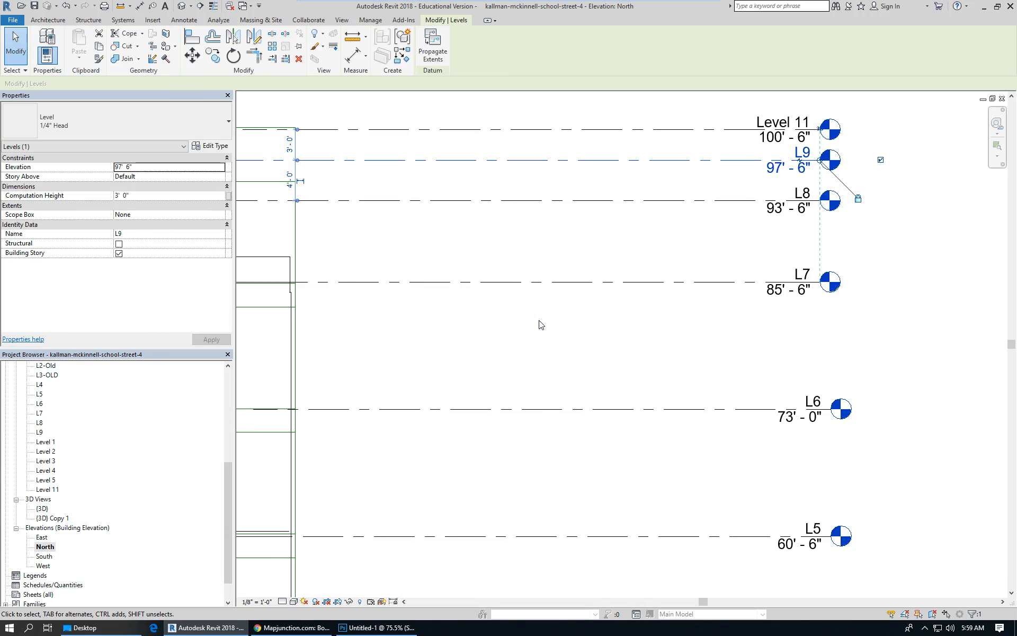
Raise Level 11 to about 110' 0" by moving its level line upward.
{"action": "scroll", "coordinate": [845, 265], "scroll_direction": "down", "scroll_amount": 5}
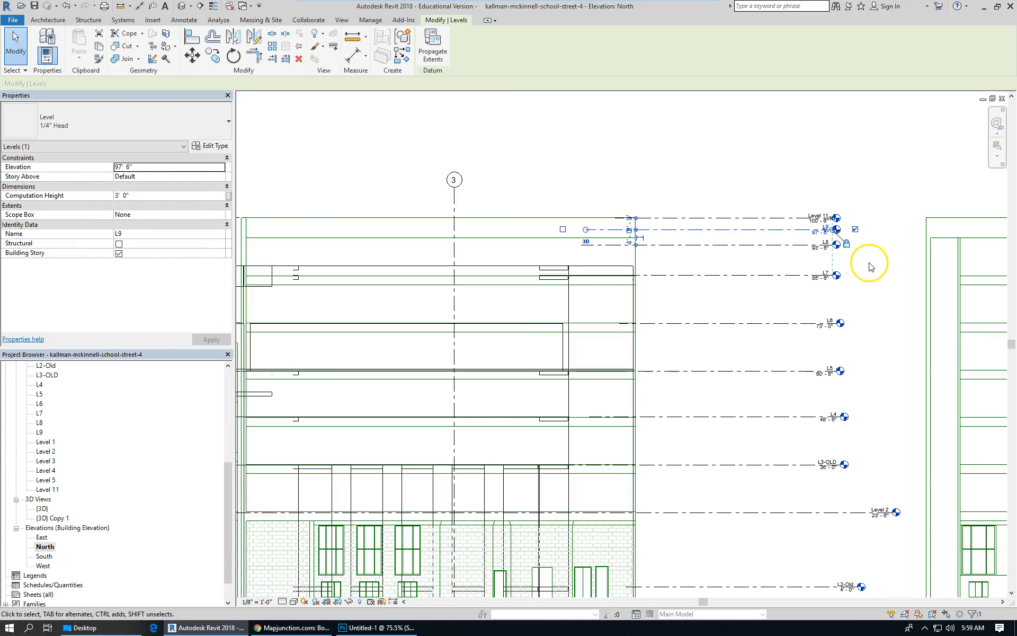
{"action": "left_click", "coordinate": [785, 215]}
{"action": "left_click_drag", "start_coordinate": [785, 215], "coordinate": [803, 194]}
{"action": "scroll", "coordinate": [784, 228], "scroll_direction": "up", "scroll_amount": 3}
Set level L9's elevation to 104' 0".
{"action": "left_click", "coordinate": [794, 234]}
{"action": "left_click", "coordinate": [832, 249]}
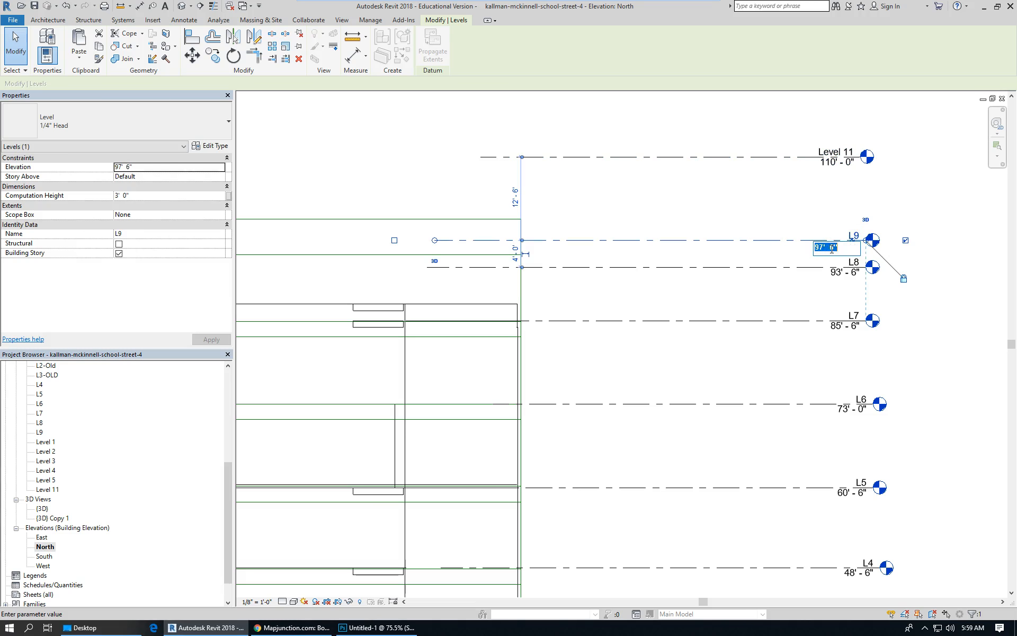
{"action": "type", "text": "104"}
{"action": "key", "text": "Return"}
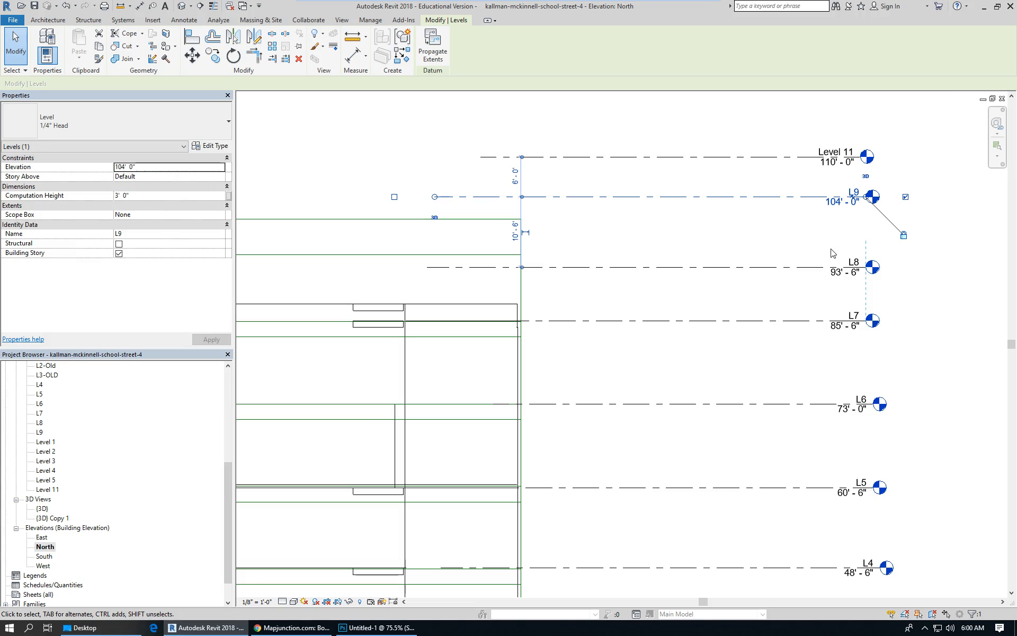
Set Level 2's elevation to 28' 0".
{"action": "scroll", "coordinate": [772, 222], "scroll_direction": "down", "scroll_amount": 5}
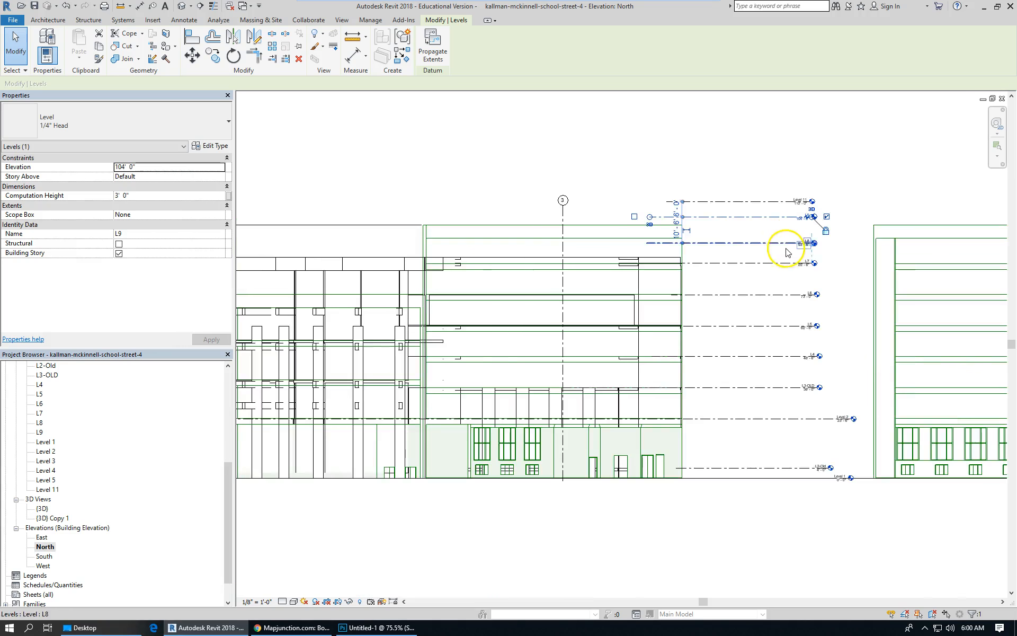
{"action": "scroll", "coordinate": [400, 268], "scroll_direction": "up", "scroll_amount": 2}
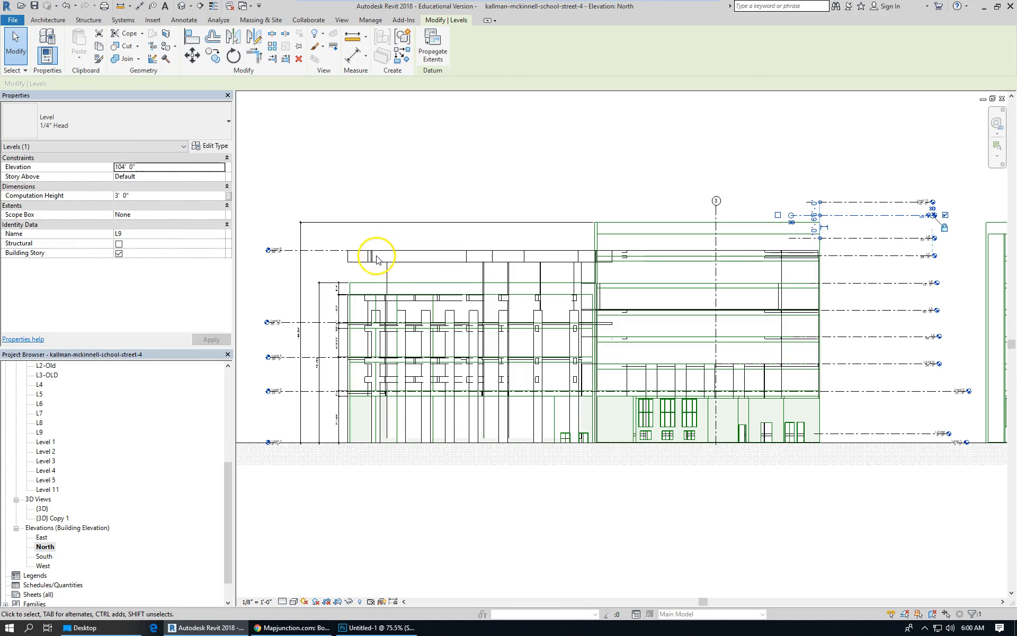
{"action": "scroll", "coordinate": [379, 257], "scroll_direction": "up", "scroll_amount": 2}
{"action": "scroll", "coordinate": [604, 284], "scroll_direction": "down", "scroll_amount": 2}
{"action": "scroll", "coordinate": [349, 376], "scroll_direction": "up", "scroll_amount": 2}
{"action": "scroll", "coordinate": [348, 375], "scroll_direction": "up", "scroll_amount": 2}
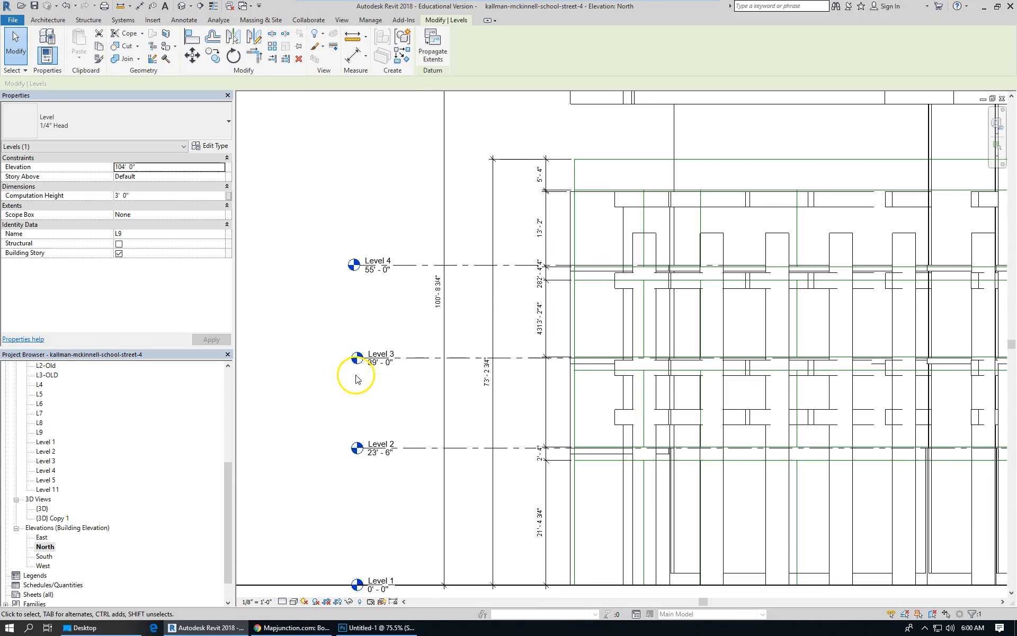
{"action": "left_click", "coordinate": [392, 475]}
{"action": "left_click", "coordinate": [381, 443]}
{"action": "left_click", "coordinate": [380, 446]}
{"action": "left_click_drag", "start_coordinate": [376, 460], "coordinate": [379, 448]}
{"action": "left_click", "coordinate": [390, 456]}
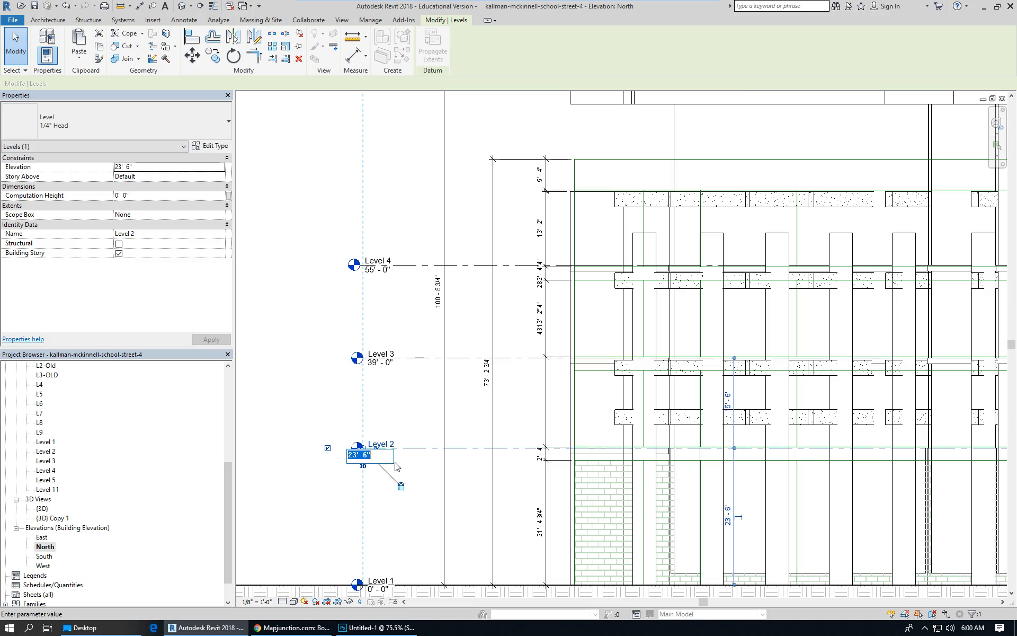
{"action": "type", "text": "28"}
{"action": "key", "text": "Return"}
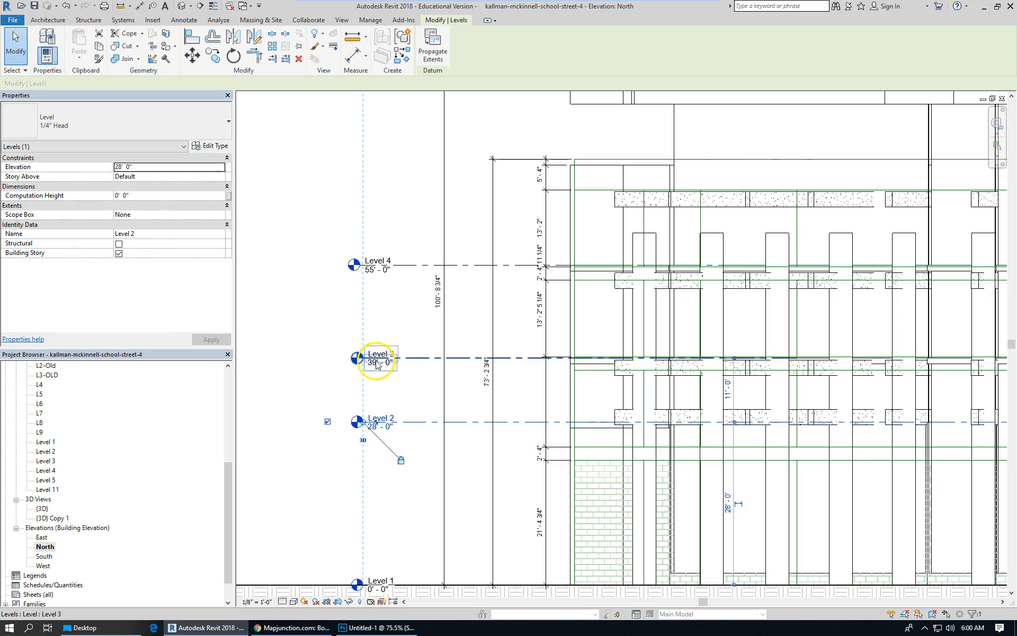
Place aligned dimensions between Level 2 and Level 3 and between Level 3 and Level 4.
{"action": "scroll", "coordinate": [375, 356], "scroll_direction": "up", "scroll_amount": 2}
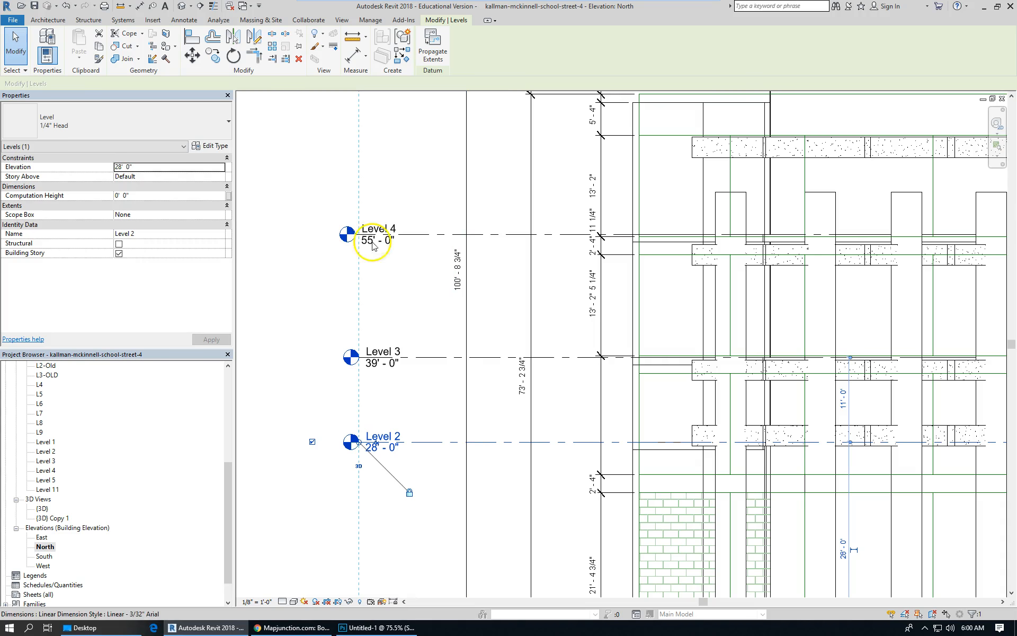
{"action": "left_click", "coordinate": [184, 20]}
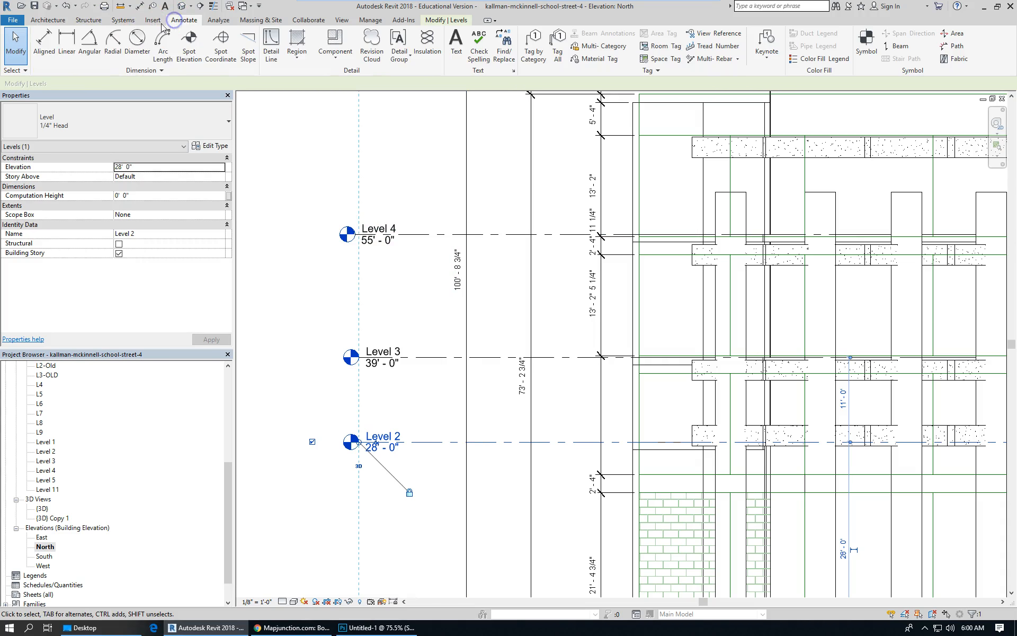
{"action": "left_click", "coordinate": [448, 442]}
{"action": "left_click", "coordinate": [442, 358]}
{"action": "left_click", "coordinate": [431, 377]}
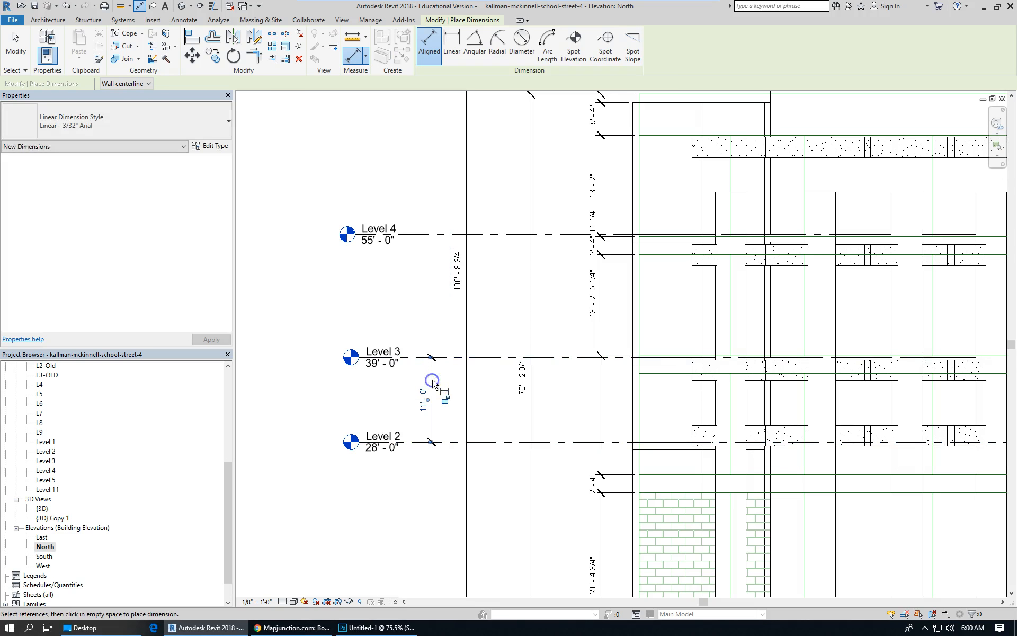
{"action": "left_click", "coordinate": [438, 235]}
{"action": "left_click", "coordinate": [448, 358]}
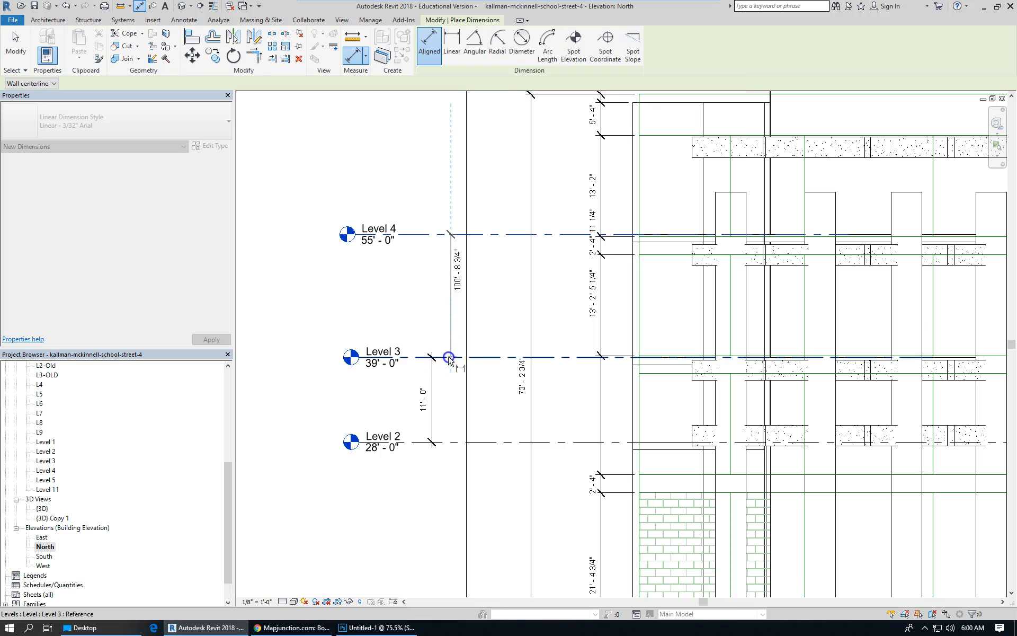
{"action": "left_click", "coordinate": [431, 321]}
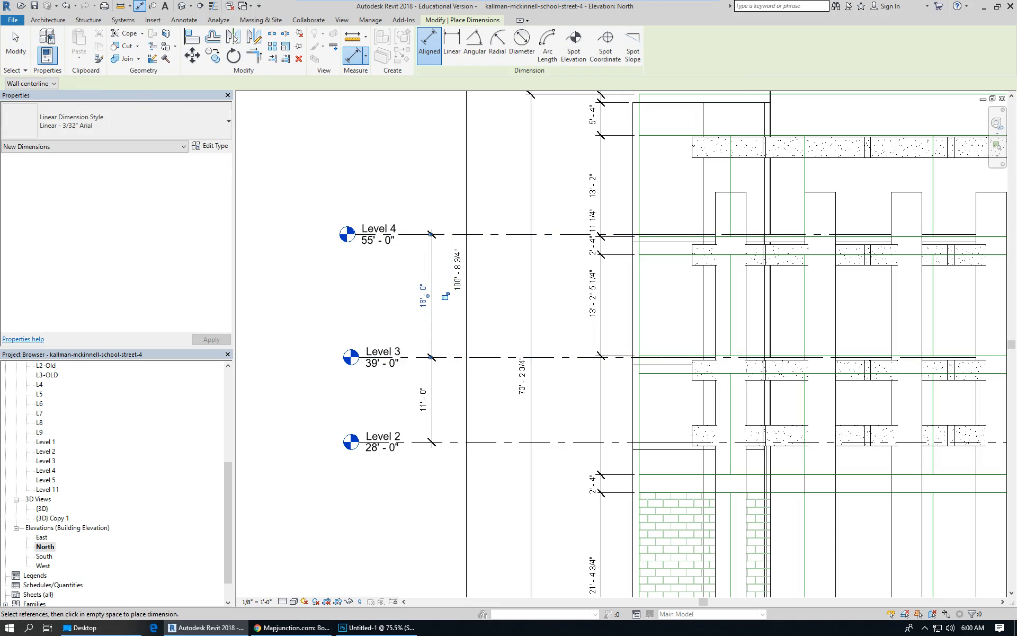
{"action": "left_click", "coordinate": [15, 45]}
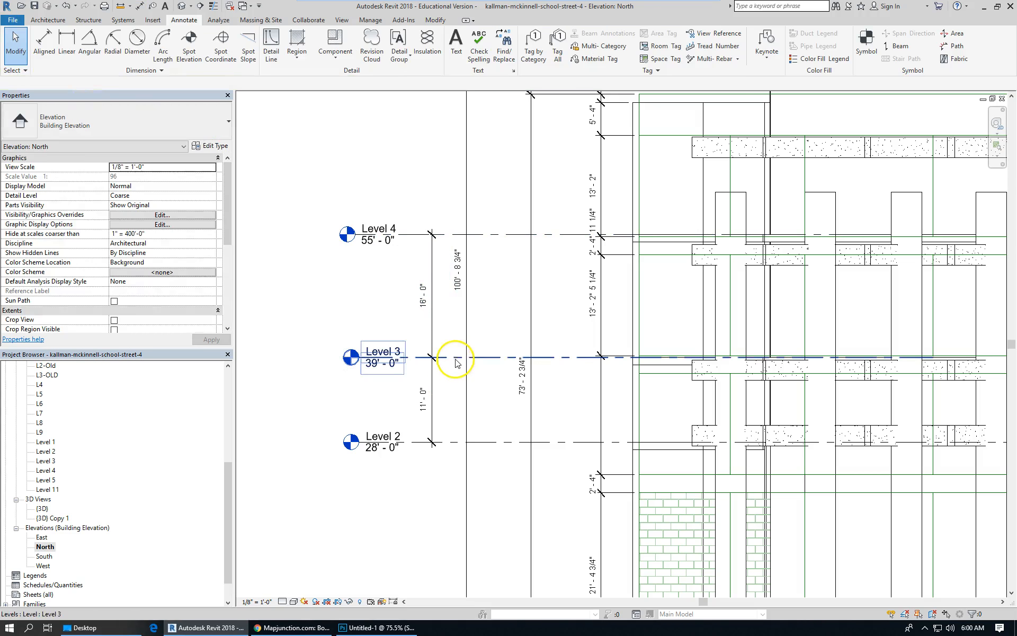
Set the spacing between Level 2 and Level 3 to 16' 0" by editing the dimension on Level 3.
{"action": "left_click", "coordinate": [451, 358]}
{"action": "left_click", "coordinate": [426, 400]}
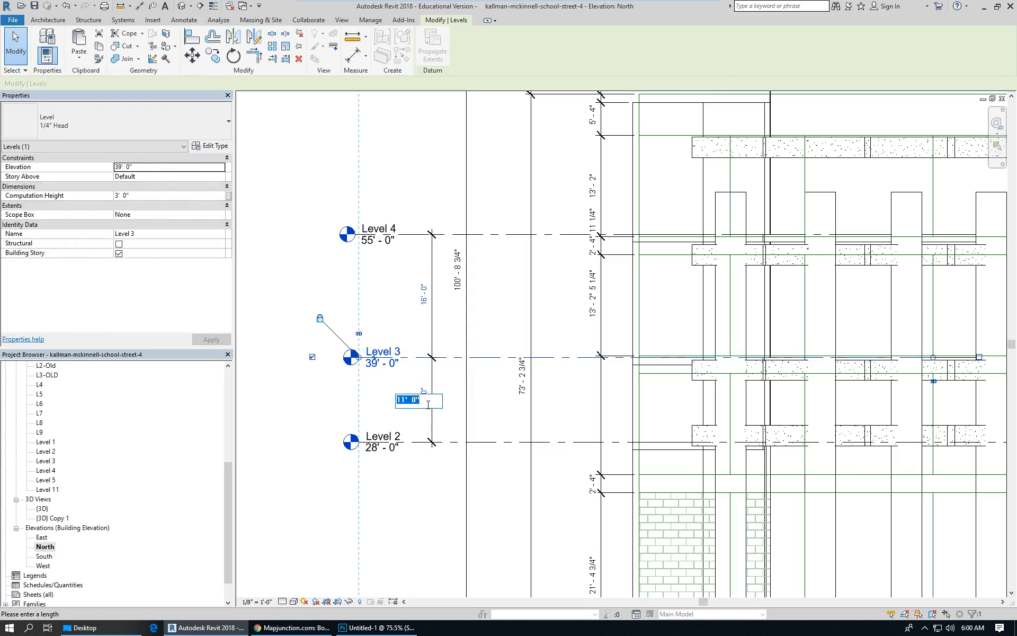
{"action": "type", "text": "16"}
{"action": "key", "text": "Return"}
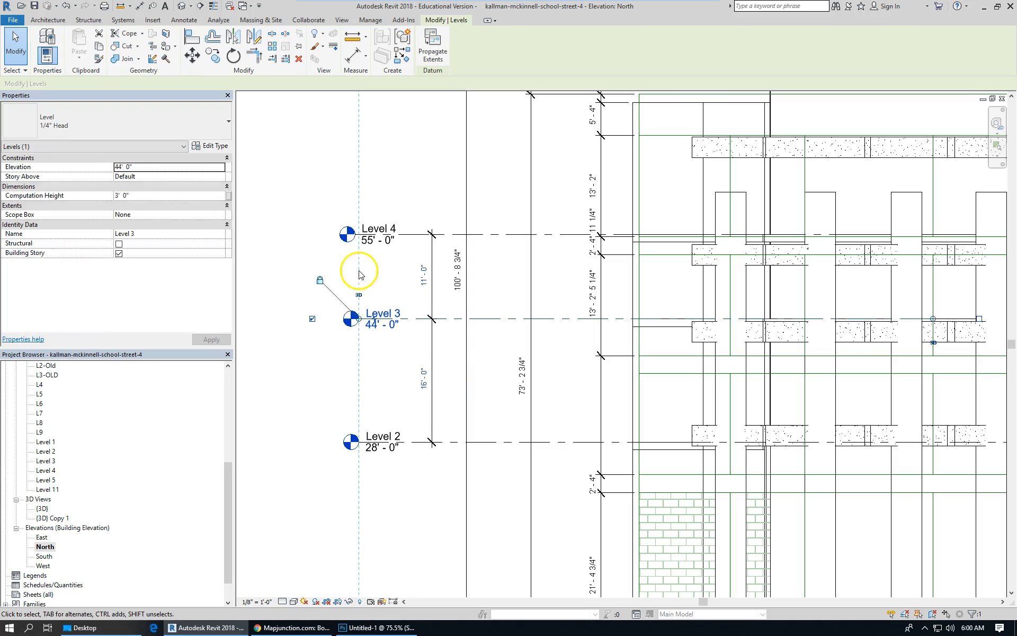
Set the spacing between Level 3 and Level 4 to 16' 0" by editing the dimension on Level 4.
{"action": "left_click", "coordinate": [409, 239]}
{"action": "left_click", "coordinate": [423, 277]}
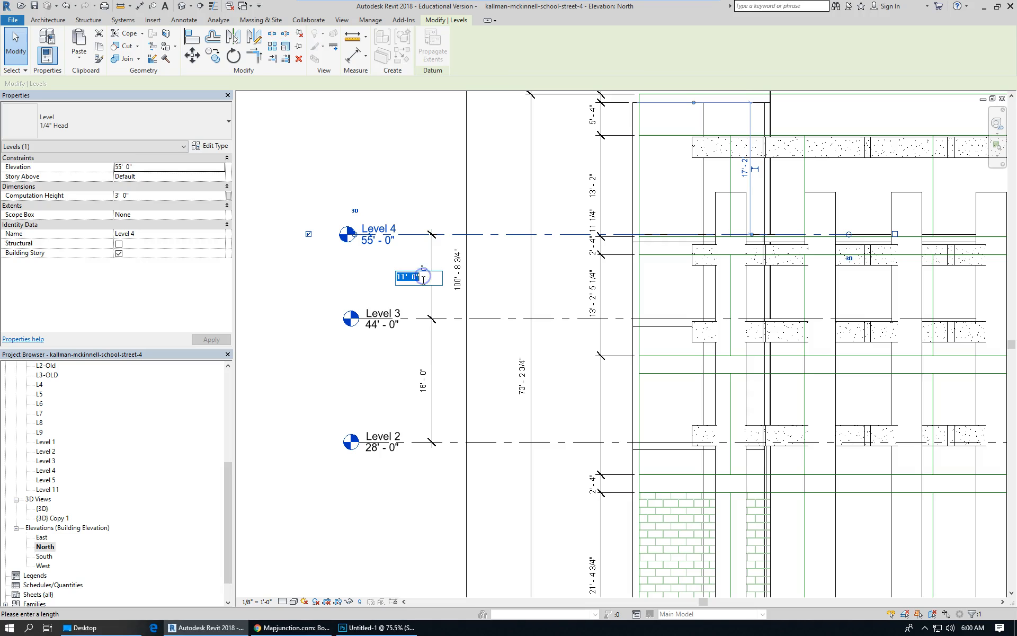
{"action": "key", "text": "Return"}
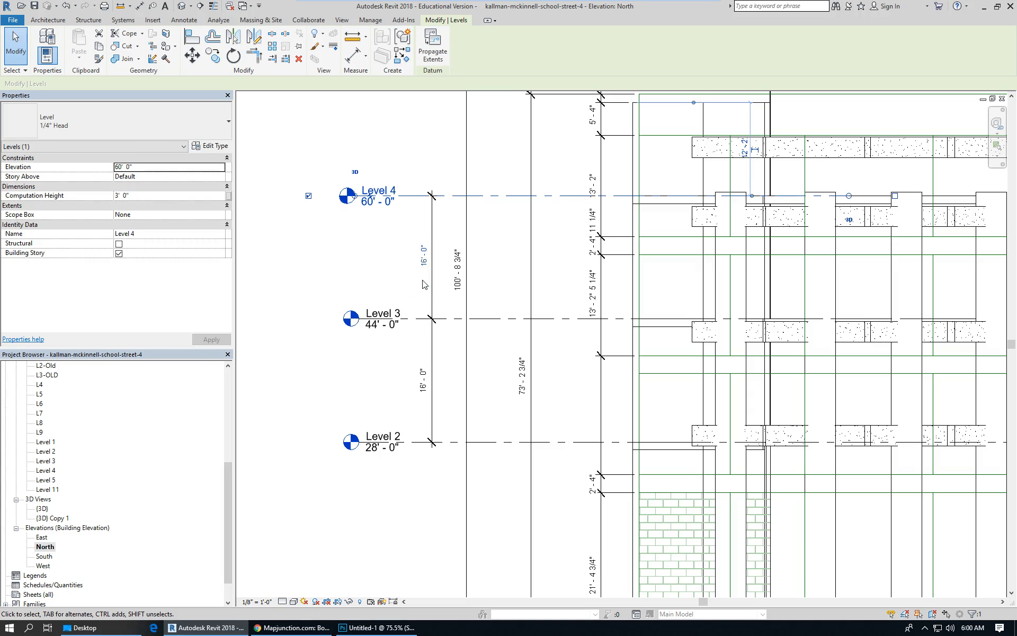
Place an aligned dimension between Level 4 and Level 5.
{"action": "scroll", "coordinate": [340, 277], "scroll_direction": "down", "scroll_amount": 2}
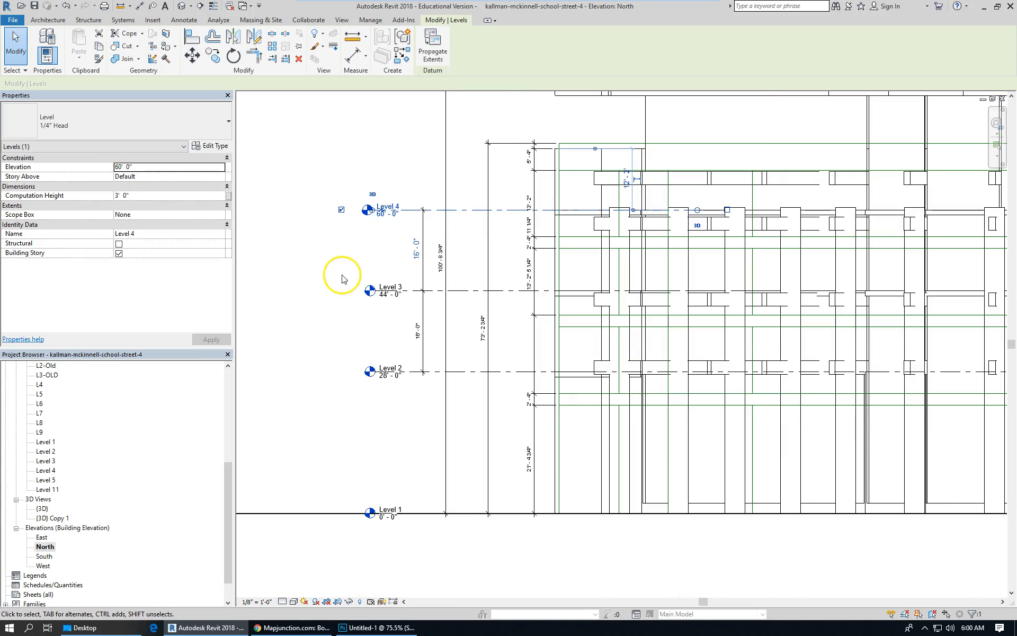
{"action": "scroll", "coordinate": [687, 188], "scroll_direction": "up", "scroll_amount": 1}
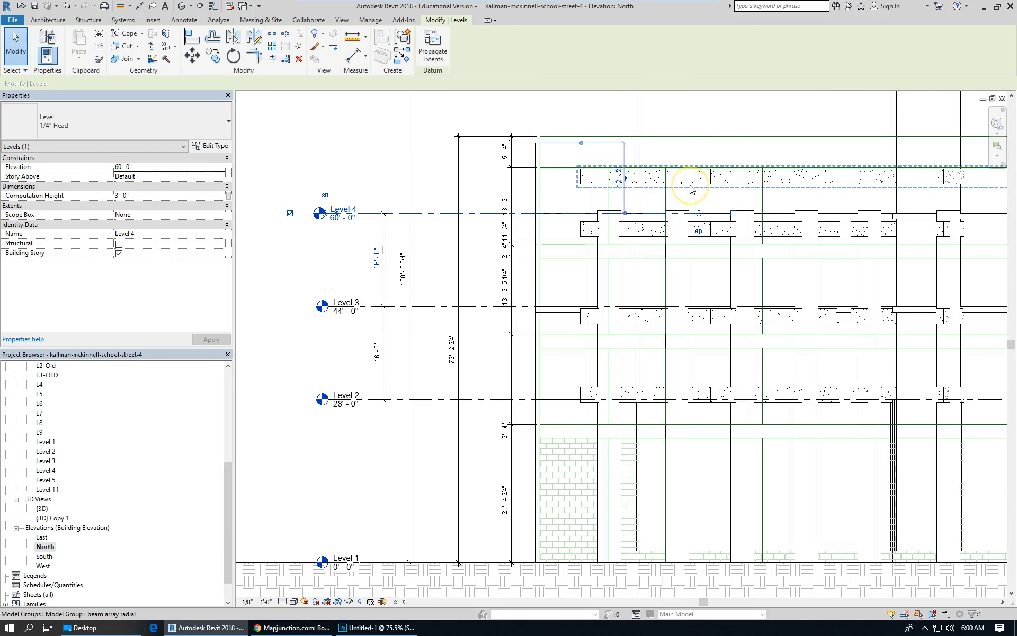
{"action": "scroll", "coordinate": [302, 189], "scroll_direction": "down", "scroll_amount": 2}
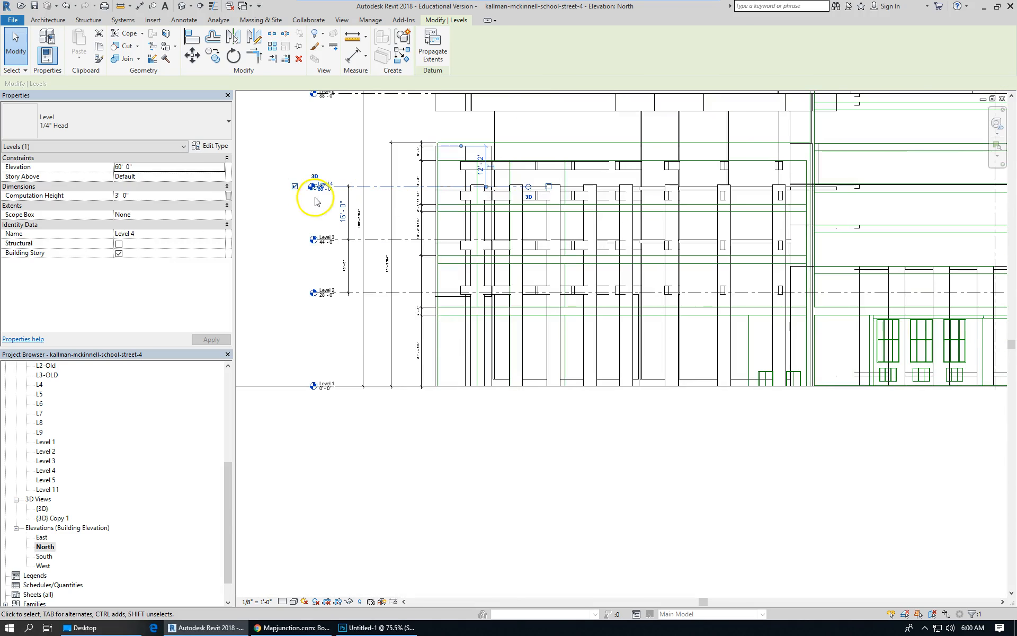
{"action": "scroll", "coordinate": [554, 291], "scroll_direction": "down", "scroll_amount": 1}
{"action": "scroll", "coordinate": [453, 136], "scroll_direction": "up", "scroll_amount": 1}
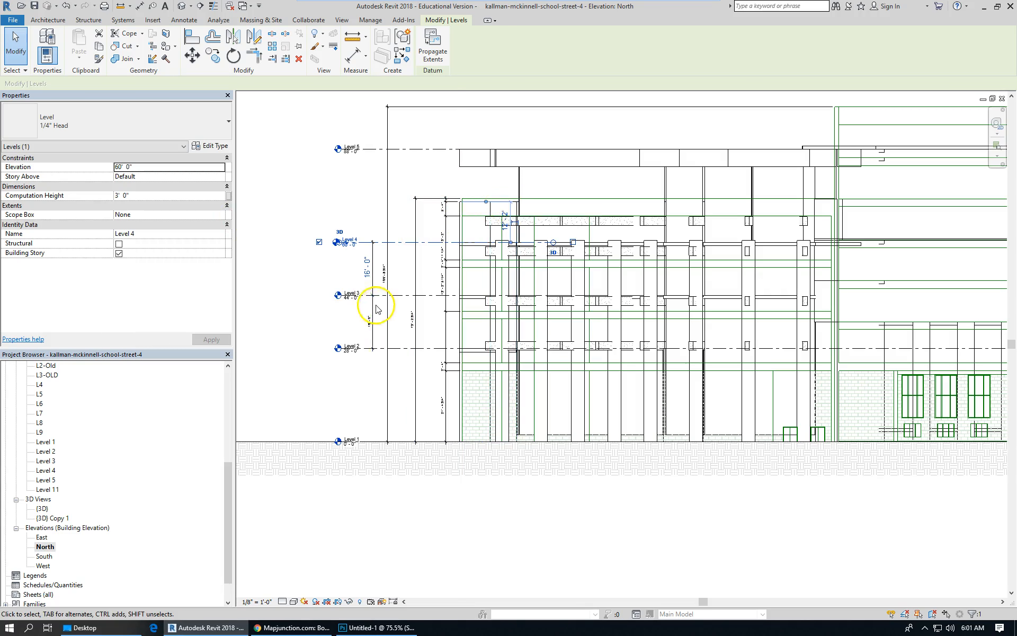
{"action": "scroll", "coordinate": [375, 307], "scroll_direction": "up", "scroll_amount": 3}
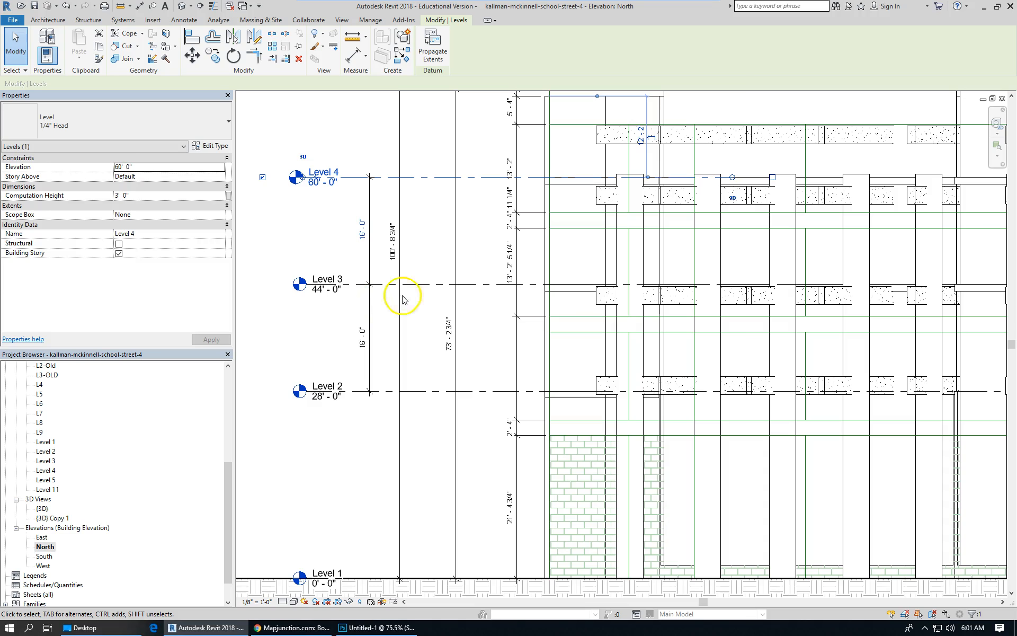
{"action": "scroll", "coordinate": [348, 324], "scroll_direction": "down", "scroll_amount": 2}
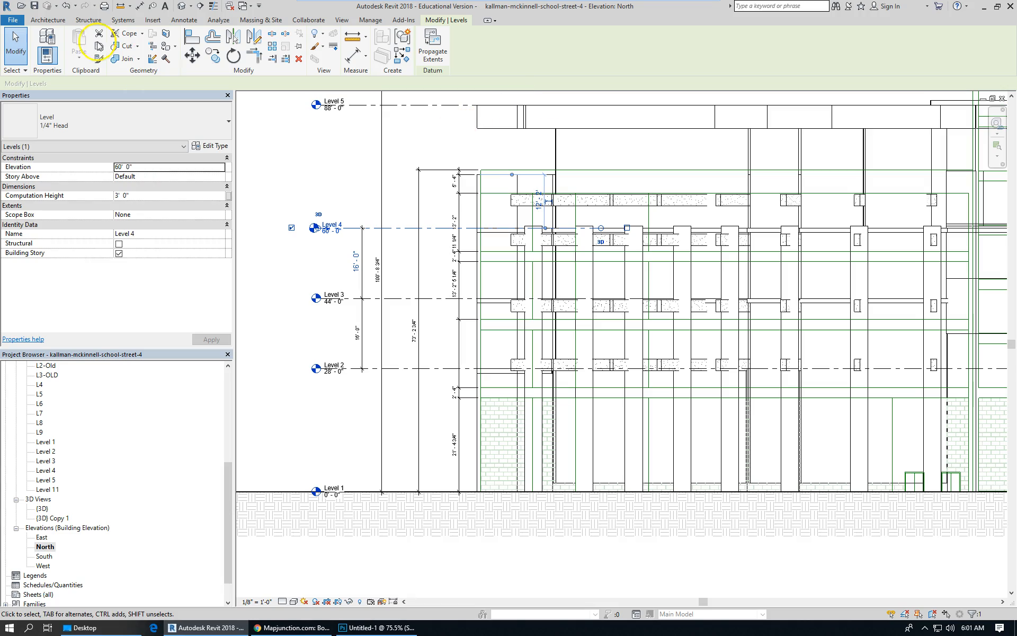
{"action": "left_click", "coordinate": [199, 23]}
{"action": "left_click", "coordinate": [44, 42]}
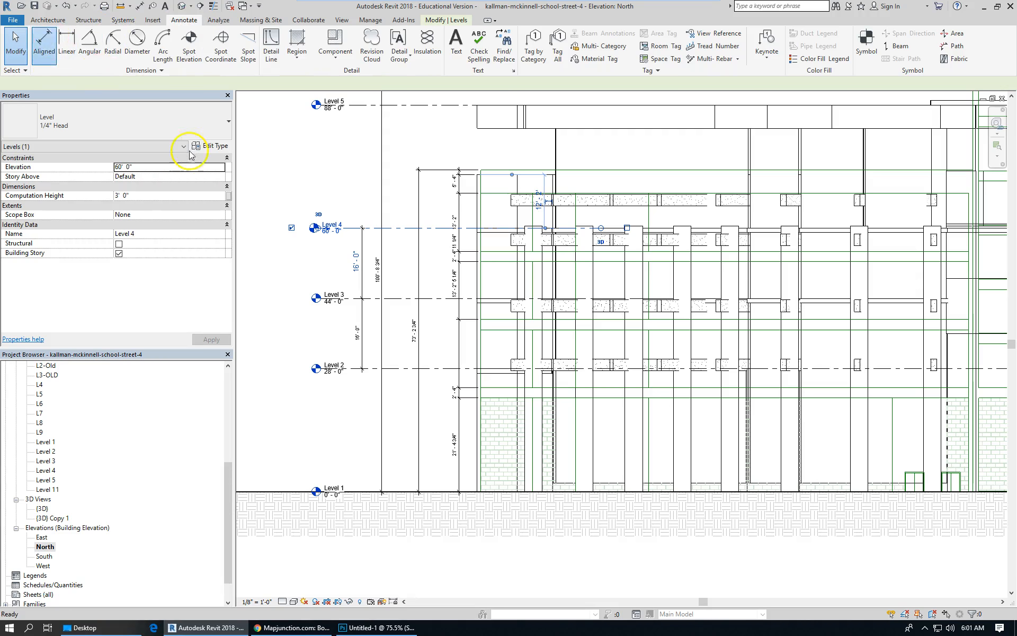
{"action": "left_click", "coordinate": [382, 229]}
{"action": "left_click", "coordinate": [392, 105]}
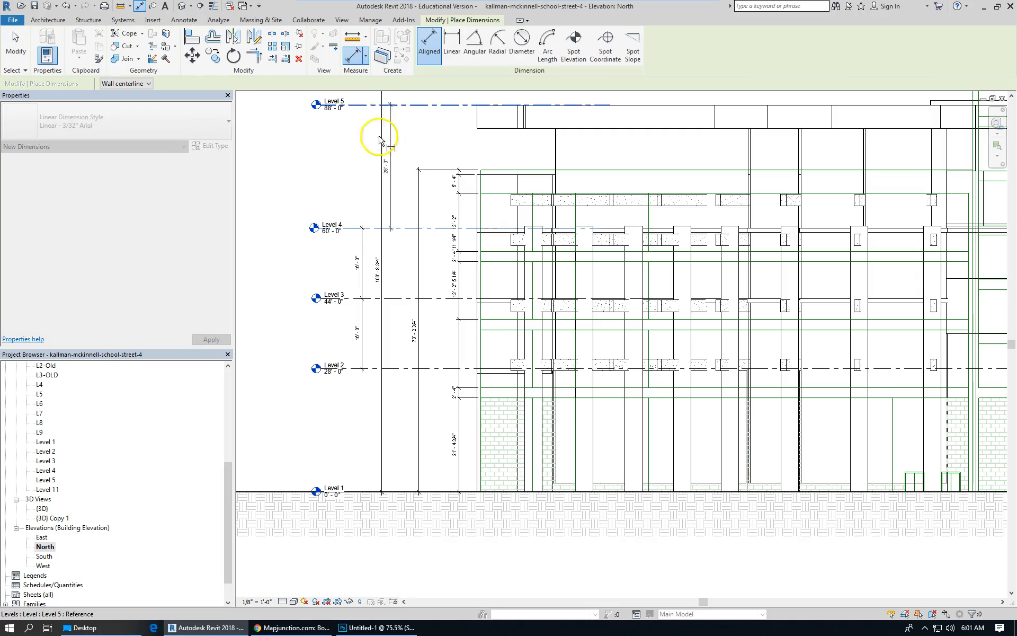
{"action": "left_click", "coordinate": [362, 169]}
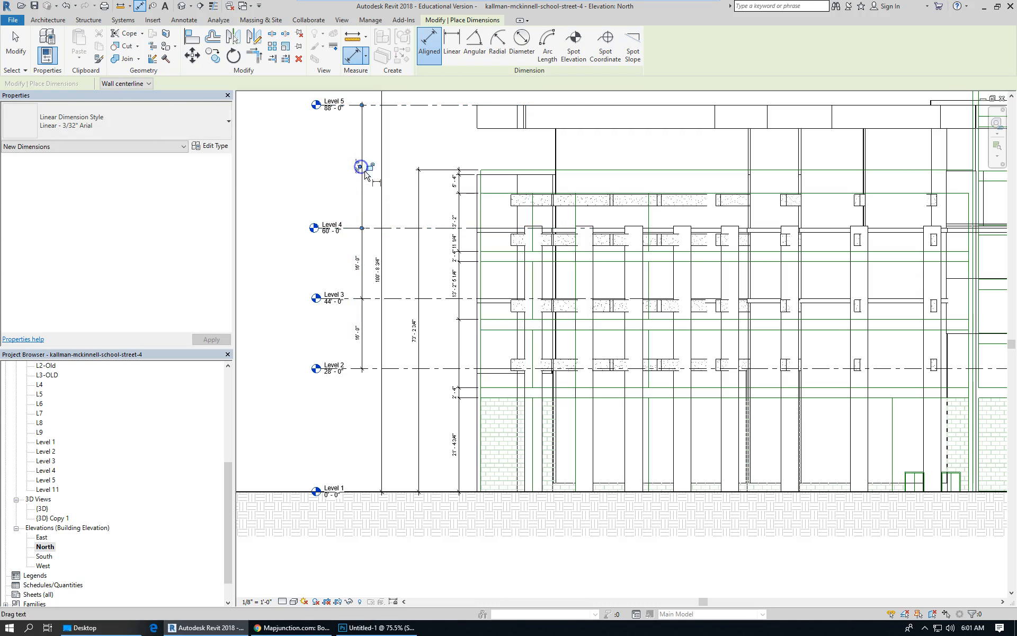
{"action": "scroll", "coordinate": [304, 207], "scroll_direction": "up", "scroll_amount": 2}
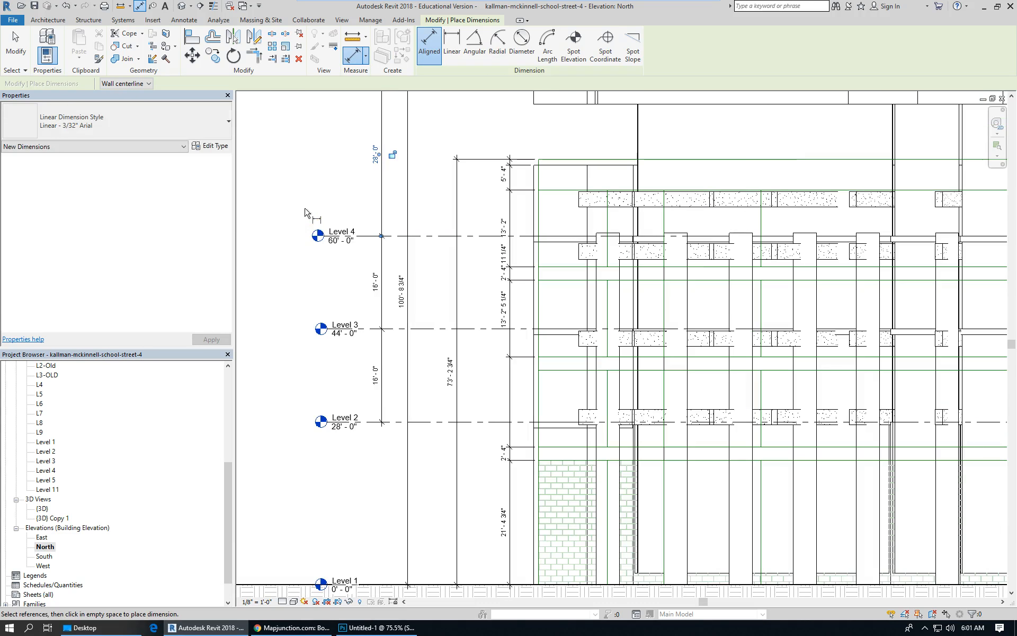
{"action": "scroll", "coordinate": [320, 385], "scroll_direction": "down", "scroll_amount": 2}
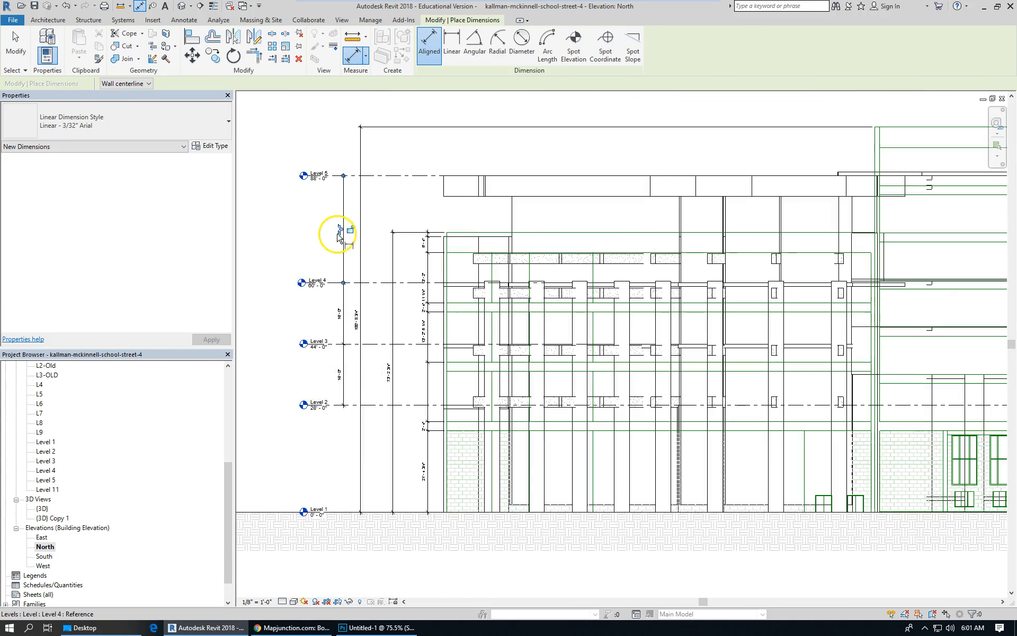
{"action": "scroll", "coordinate": [334, 230], "scroll_direction": "up", "scroll_amount": 2}
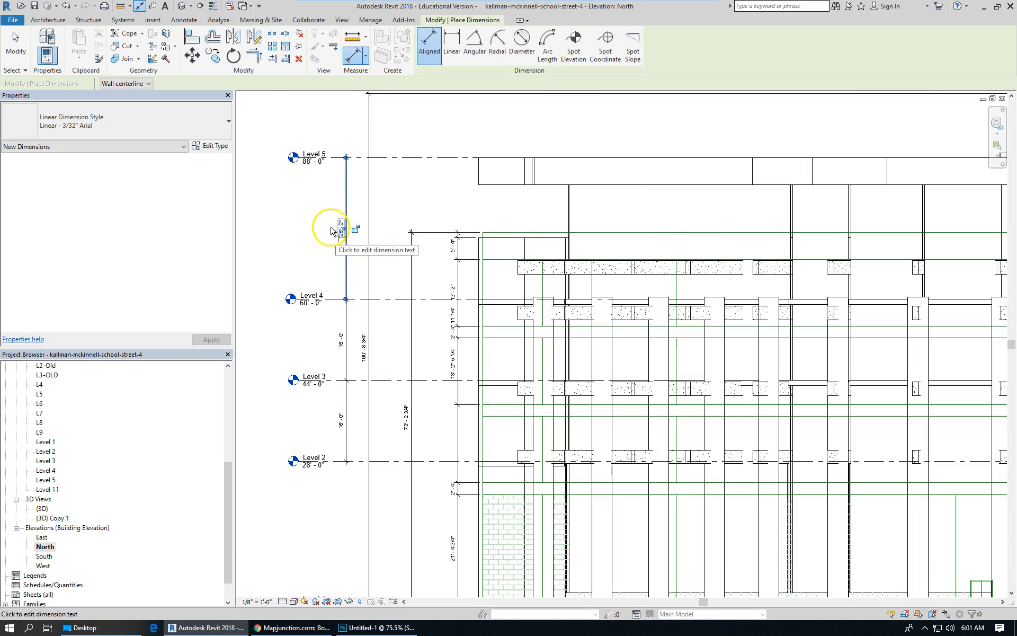
{"action": "left_click", "coordinate": [15, 45]}
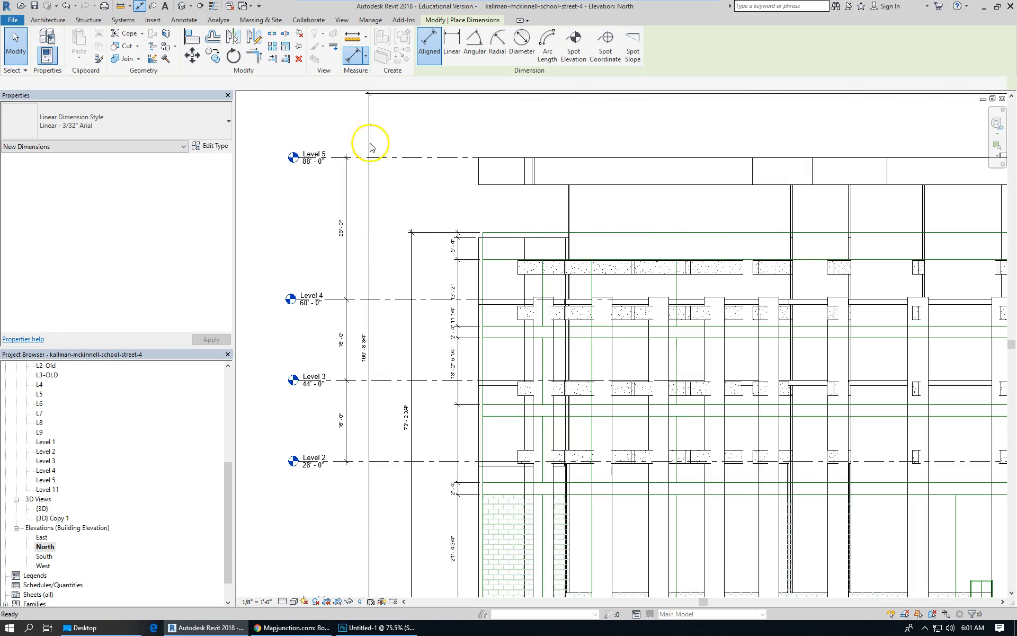
Select the floor slab at Level 5 to inspect its properties.
{"action": "left_click", "coordinate": [554, 179]}
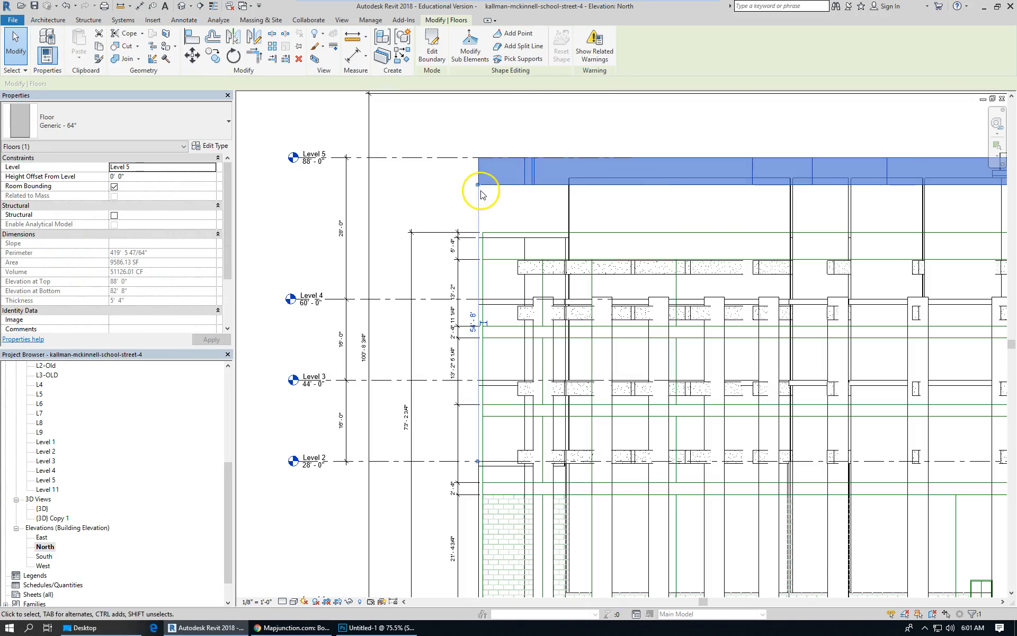
{"action": "scroll", "coordinate": [360, 197], "scroll_direction": "down", "scroll_amount": 2}
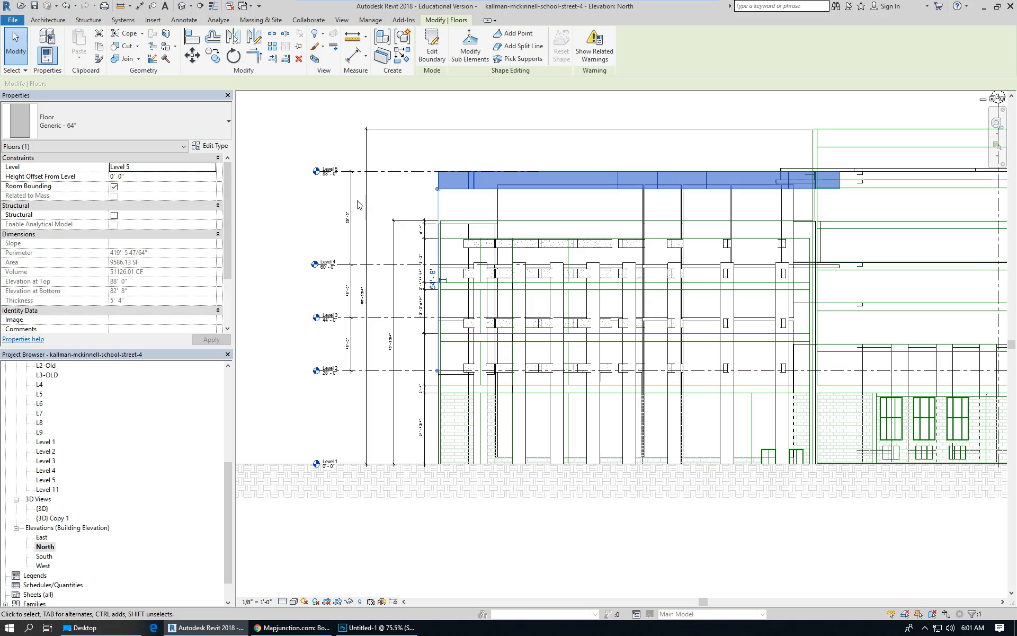
Switch to Photoshop and measure a vertical distance on the Street View facade photo with the Ruler.
{"action": "mouse_move", "coordinate": [237, 629]}
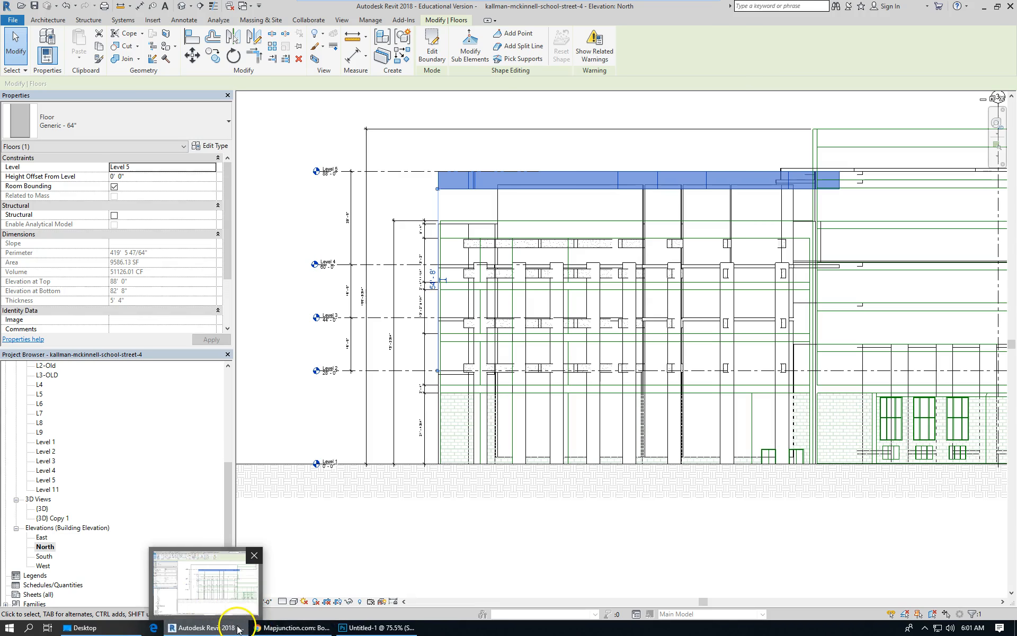
{"action": "left_click", "coordinate": [373, 630]}
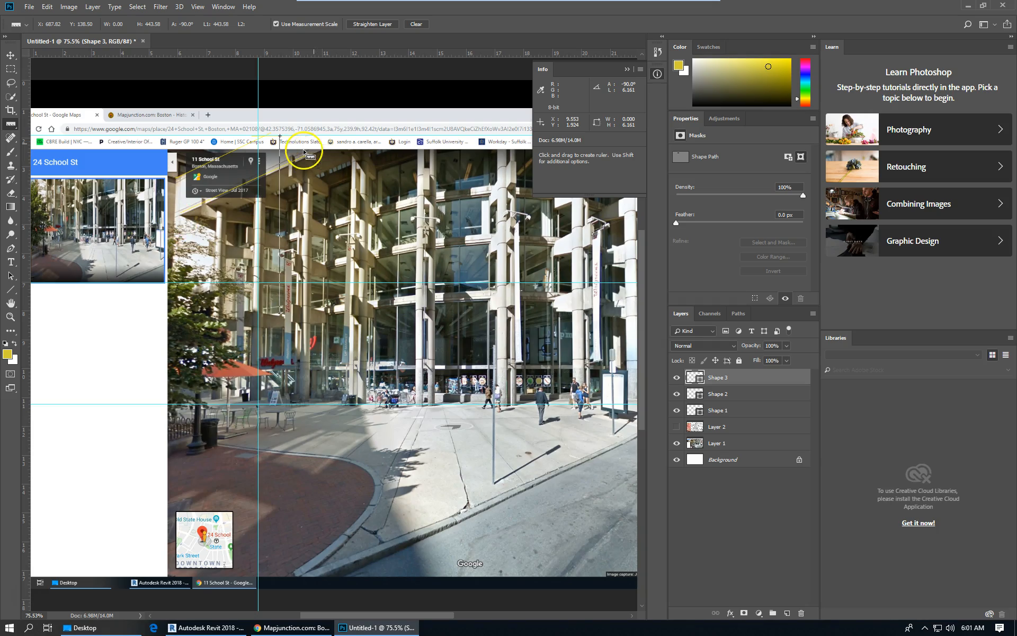
{"action": "left_click_drag", "start_coordinate": [259, 139], "coordinate": [260, 183]}
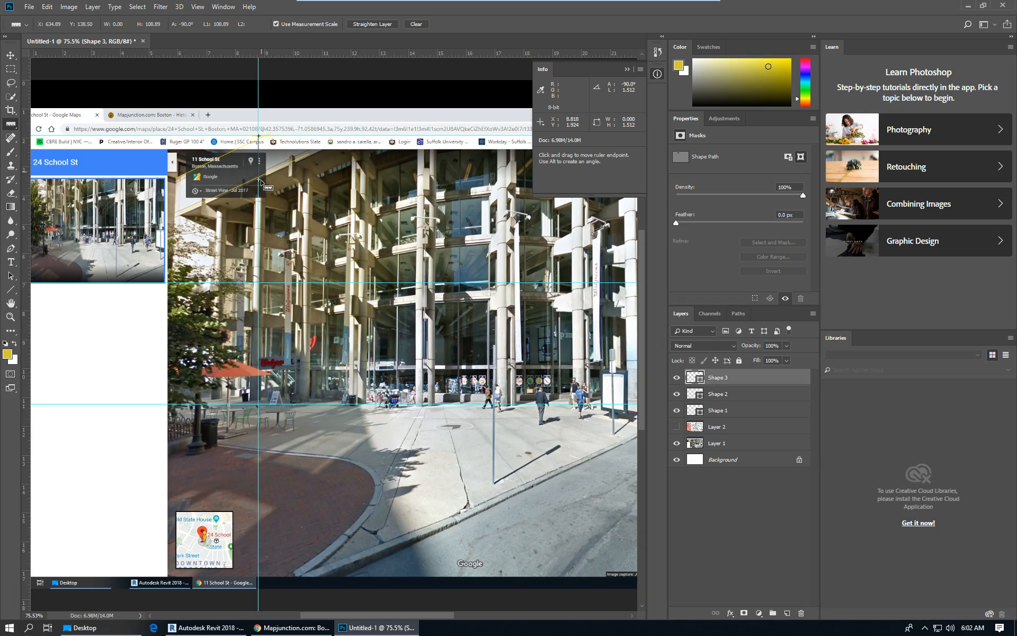
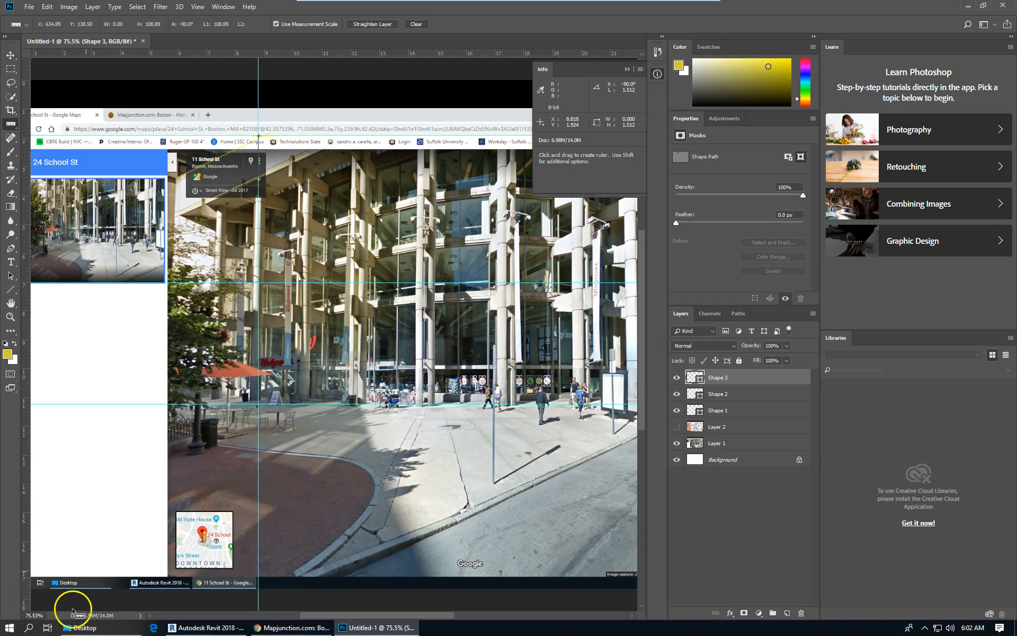
Switch back to Revit, select the Level 5 floor slab, and duplicate its type as Generic -18'.
{"action": "left_click", "coordinate": [222, 631]}
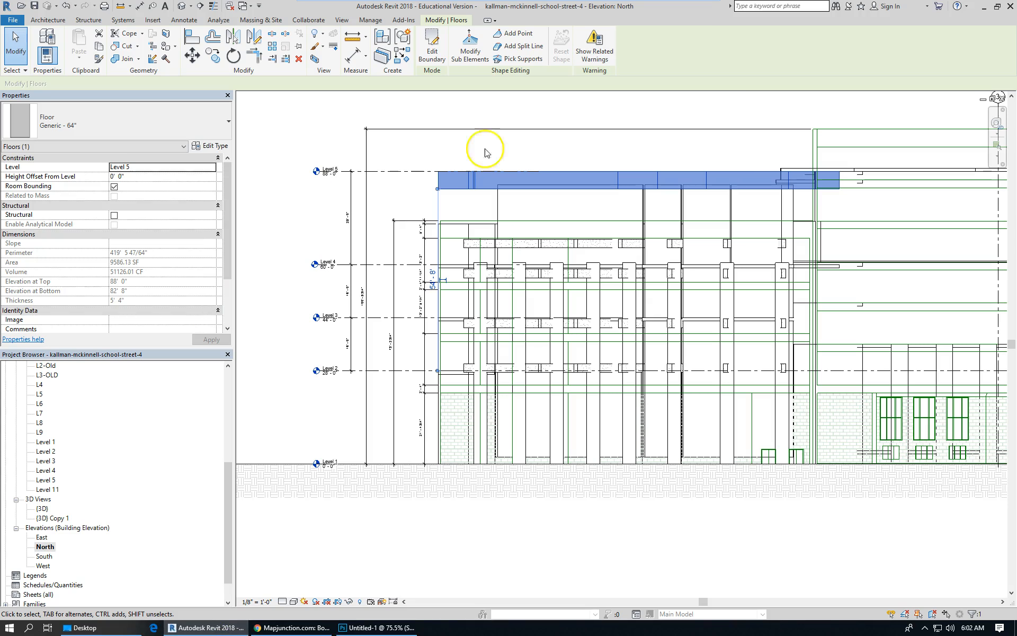
{"action": "left_click", "coordinate": [421, 181]}
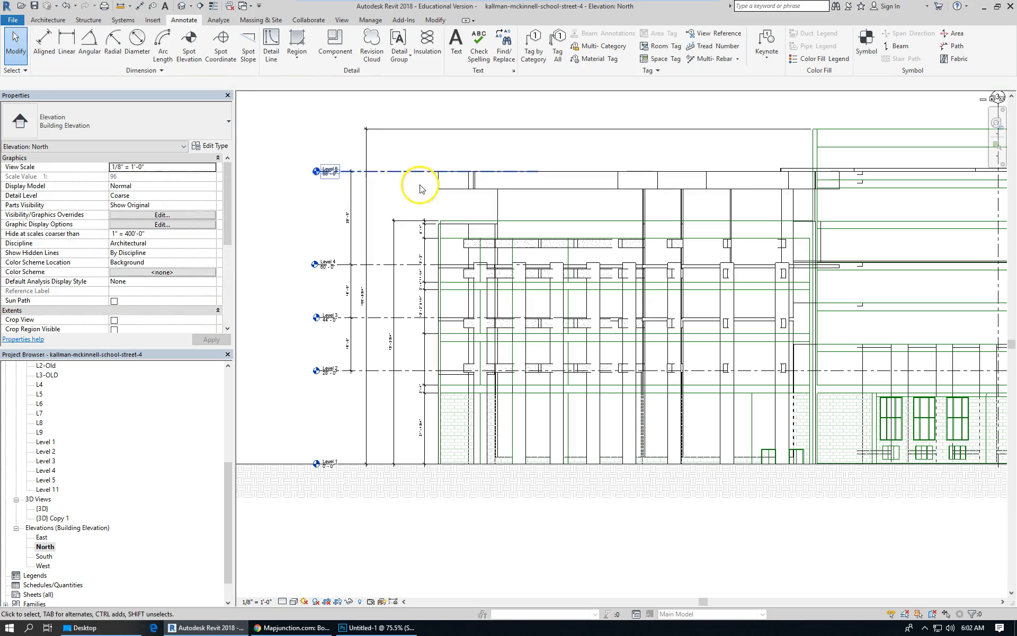
{"action": "scroll", "coordinate": [514, 192], "scroll_direction": "up", "scroll_amount": 2}
{"action": "left_click", "coordinate": [494, 189]}
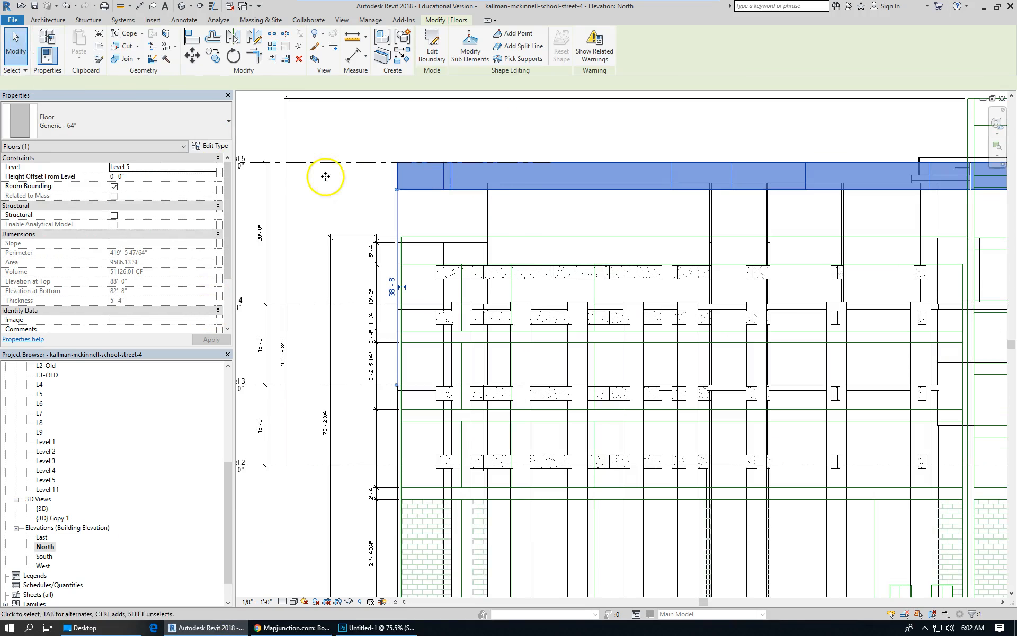
{"action": "left_click", "coordinate": [222, 148]}
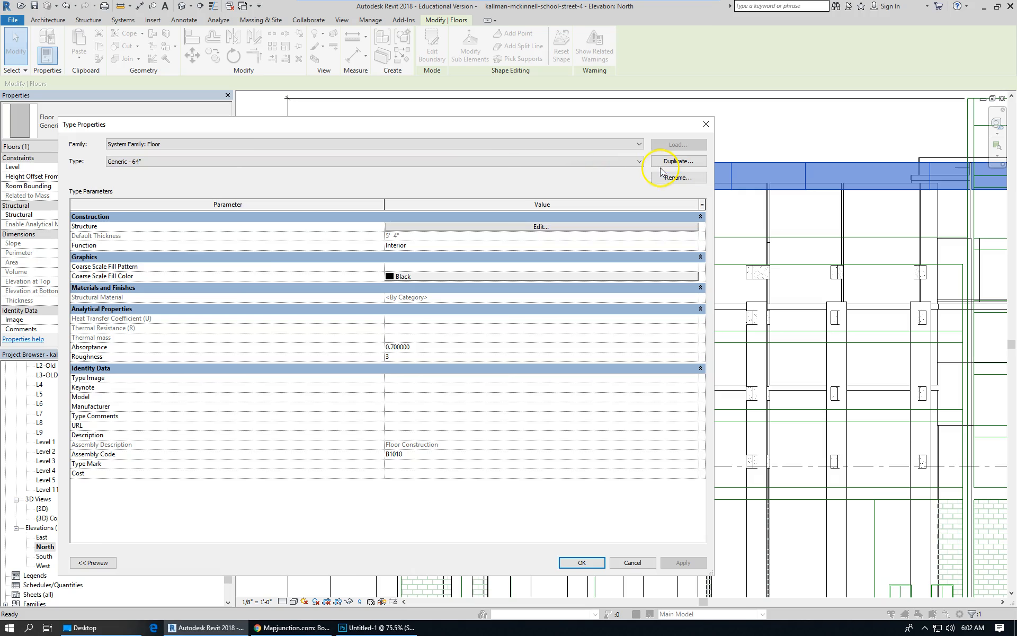
{"action": "left_click", "coordinate": [680, 161]}
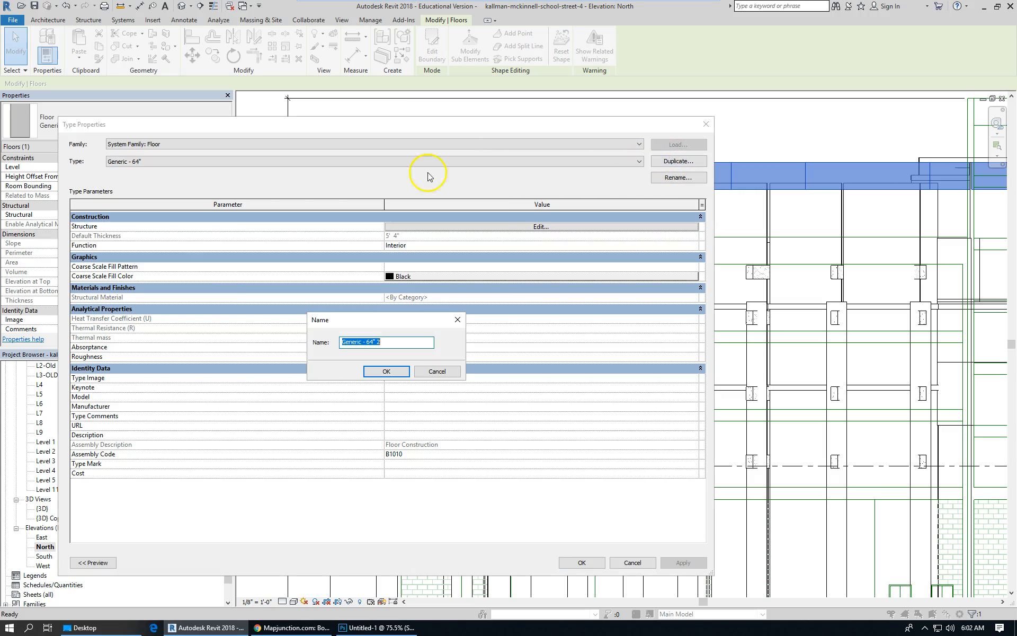
{"action": "left_click", "coordinate": [373, 341]}
{"action": "type", "text": "18'"}
{"action": "key", "text": "Return"}
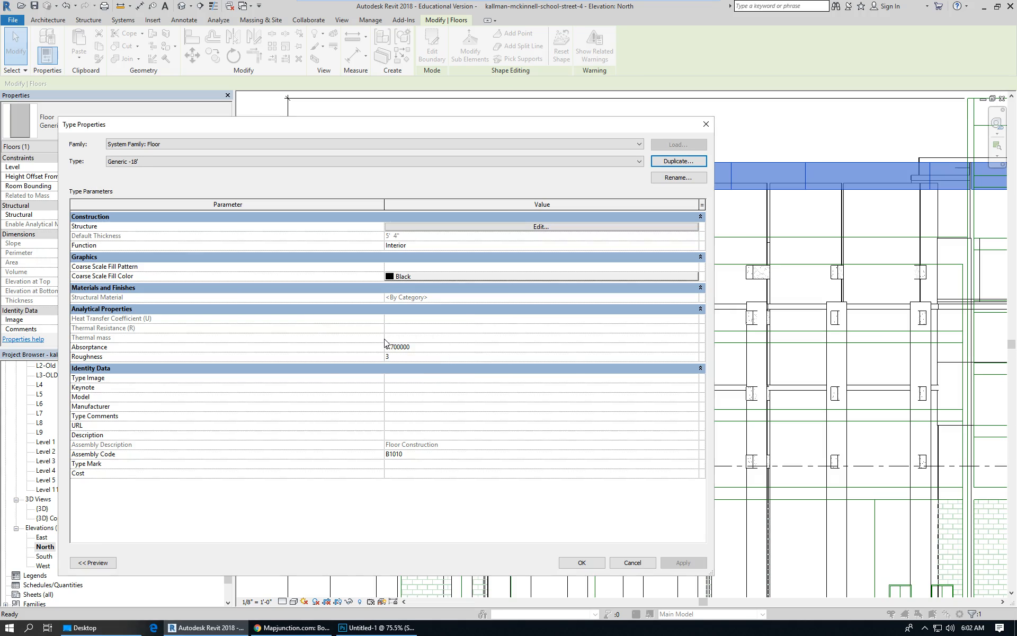
Set the structure layer thickness of the Generic -18' floor type to 18' and apply it.
{"action": "left_click", "coordinate": [484, 227]}
{"action": "left_click", "coordinate": [413, 228]}
{"action": "type", "text": "18"}
{"action": "key", "text": "Tab"}
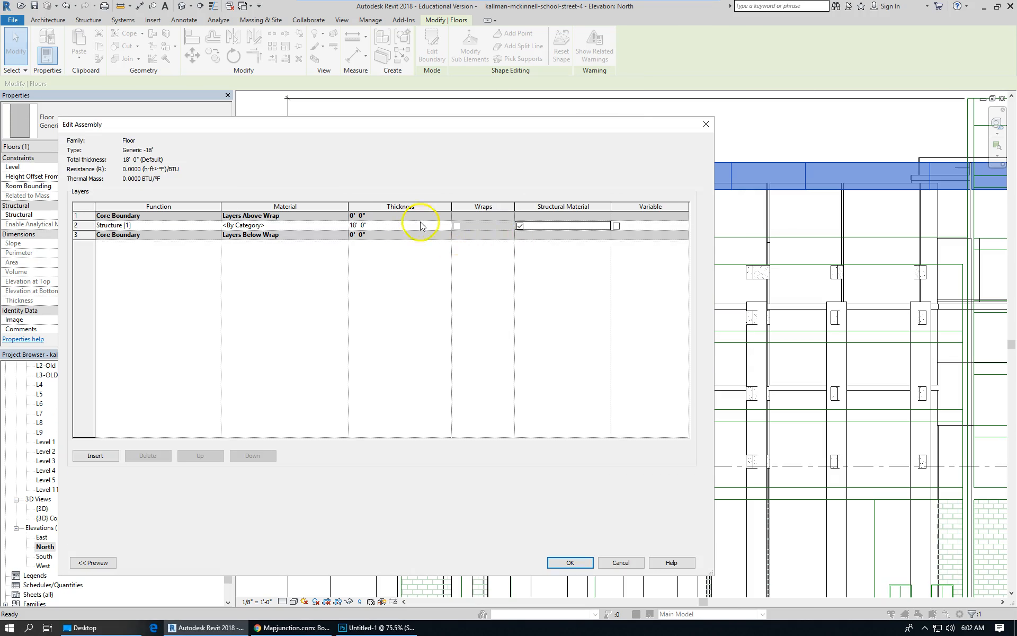
{"action": "left_click", "coordinate": [574, 562]}
{"action": "left_click", "coordinate": [581, 562]}
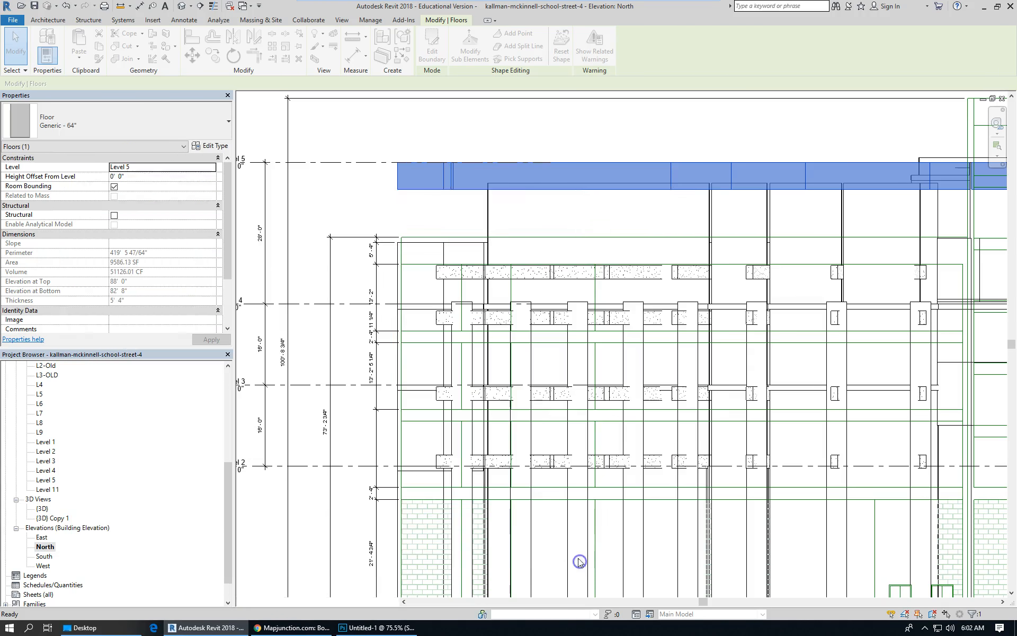
Select the beam array model group below Level 5 and open its Origin Level Offset for editing.
{"action": "scroll", "coordinate": [628, 317], "scroll_direction": "down", "scroll_amount": 3}
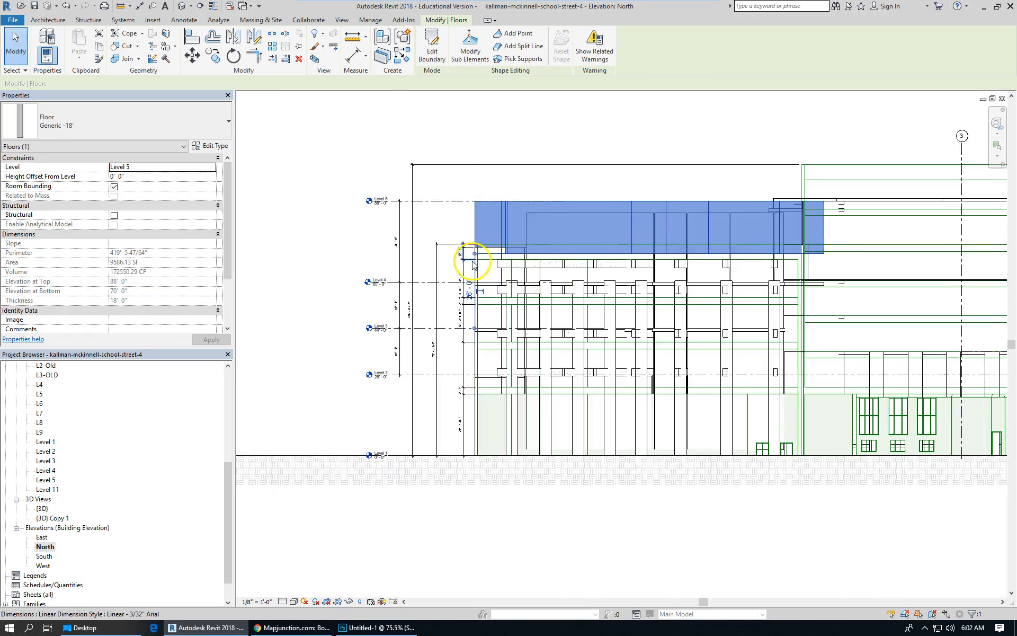
{"action": "scroll", "coordinate": [470, 256], "scroll_direction": "up", "scroll_amount": 2}
{"action": "left_click", "coordinate": [409, 241]}
{"action": "scroll", "coordinate": [431, 246], "scroll_direction": "up", "scroll_amount": 2}
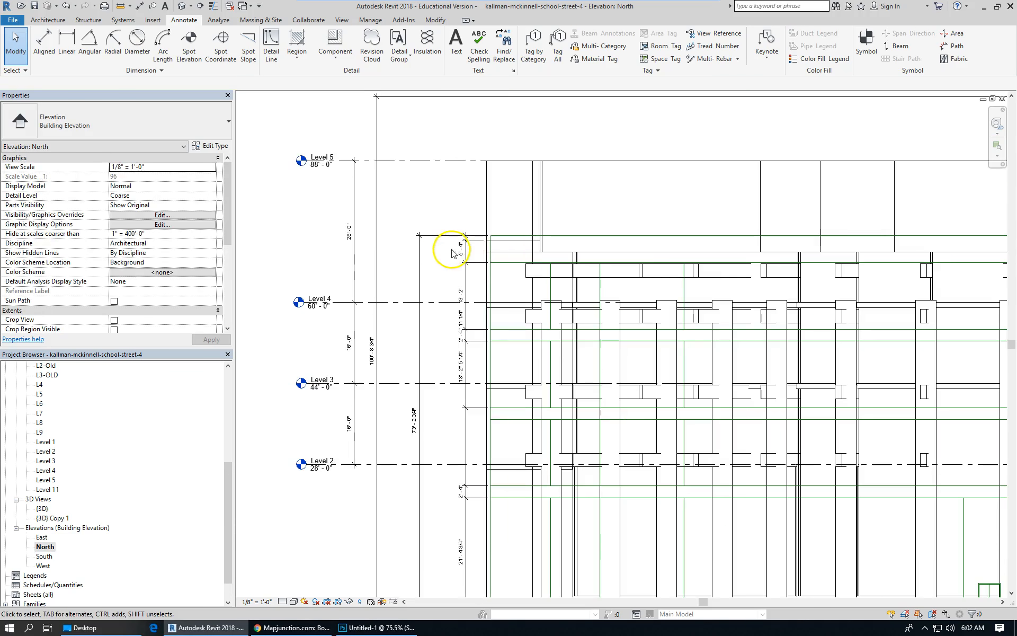
{"action": "left_click", "coordinate": [637, 283]}
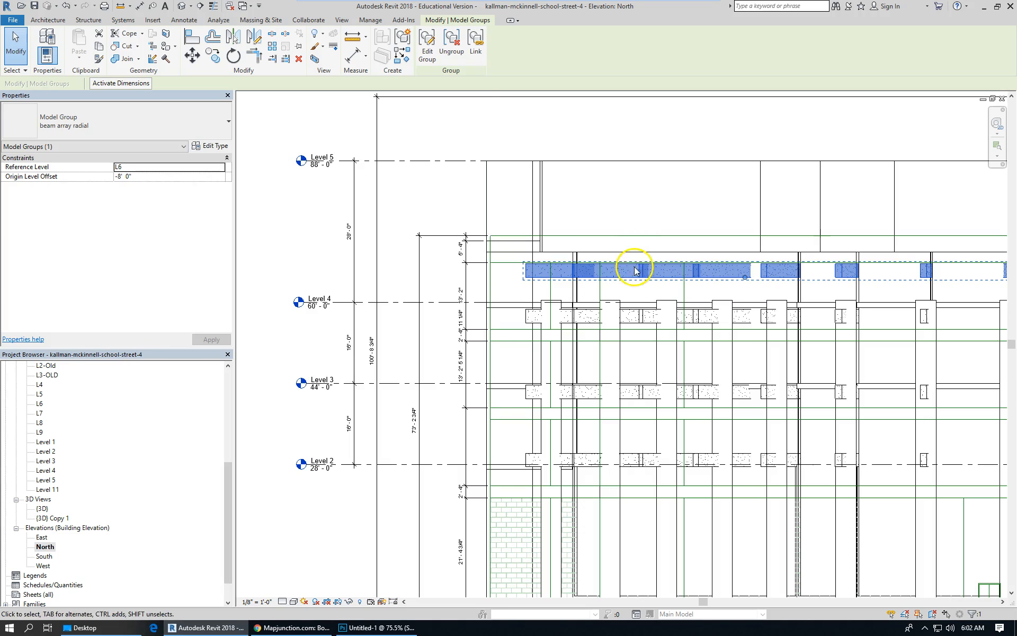
{"action": "left_click", "coordinate": [186, 179]}
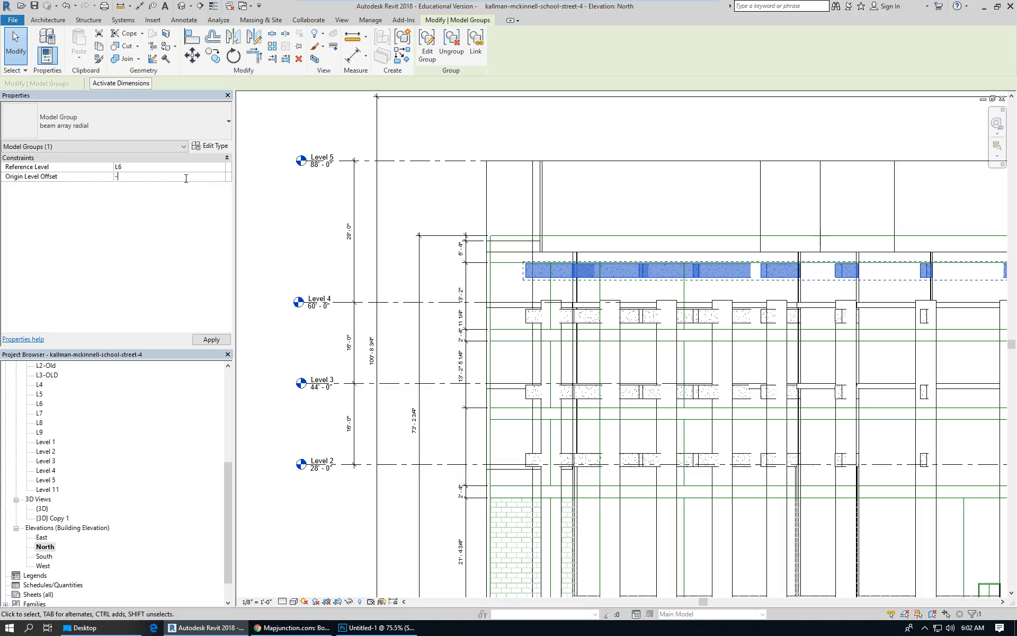
{"action": "left_click", "coordinate": [397, 280]}
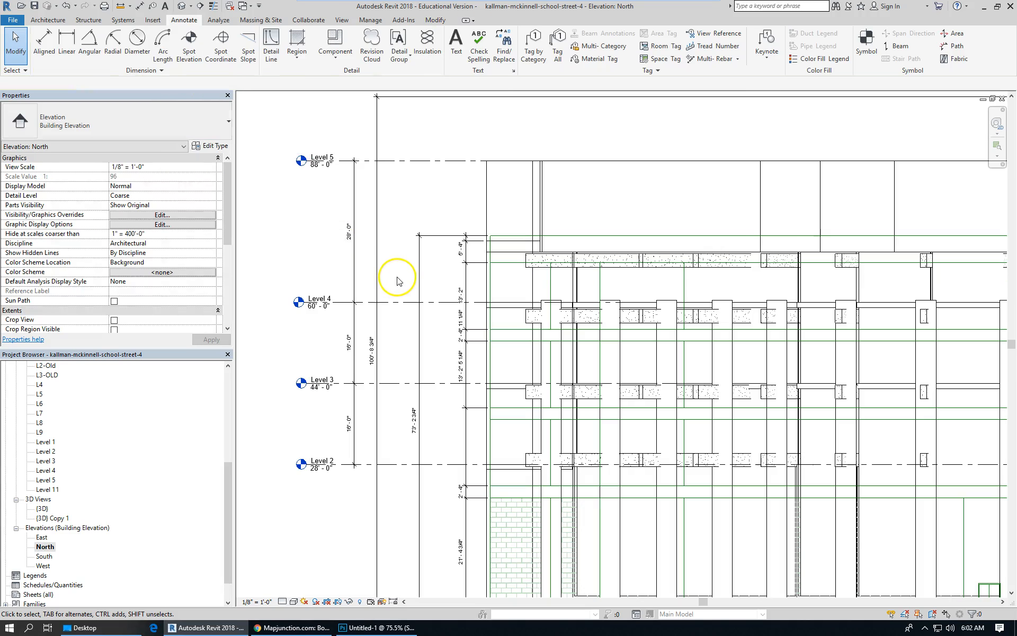
Inspect the thickened Level 5 floor against the beams, walls and levels in the north elevation.
{"action": "scroll", "coordinate": [522, 197], "scroll_direction": "down", "scroll_amount": 2}
{"action": "scroll", "coordinate": [504, 266], "scroll_direction": "up", "scroll_amount": 2}
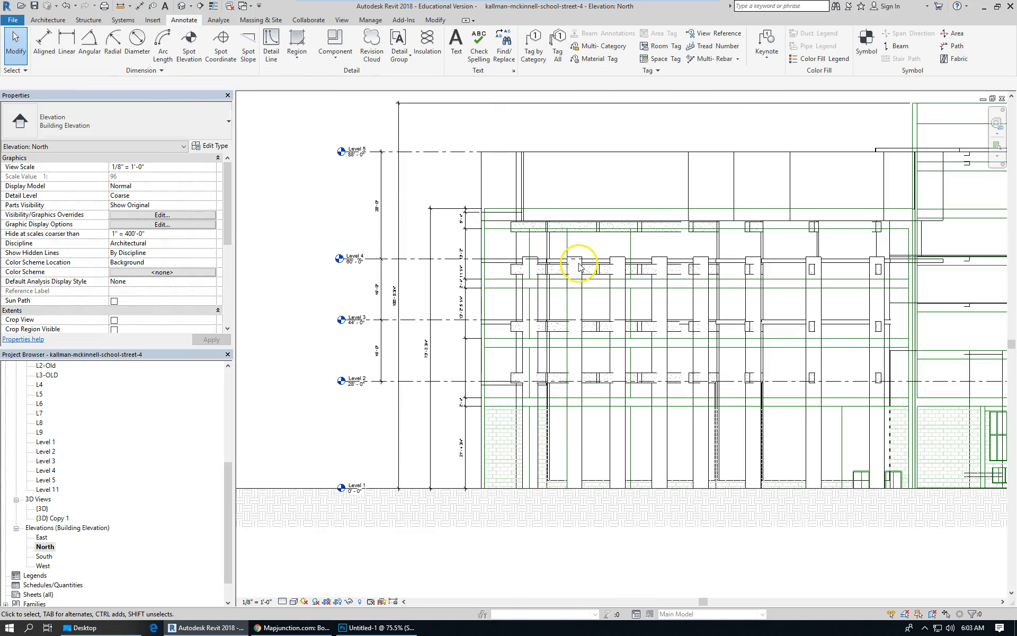
{"action": "left_click", "coordinate": [468, 257]}
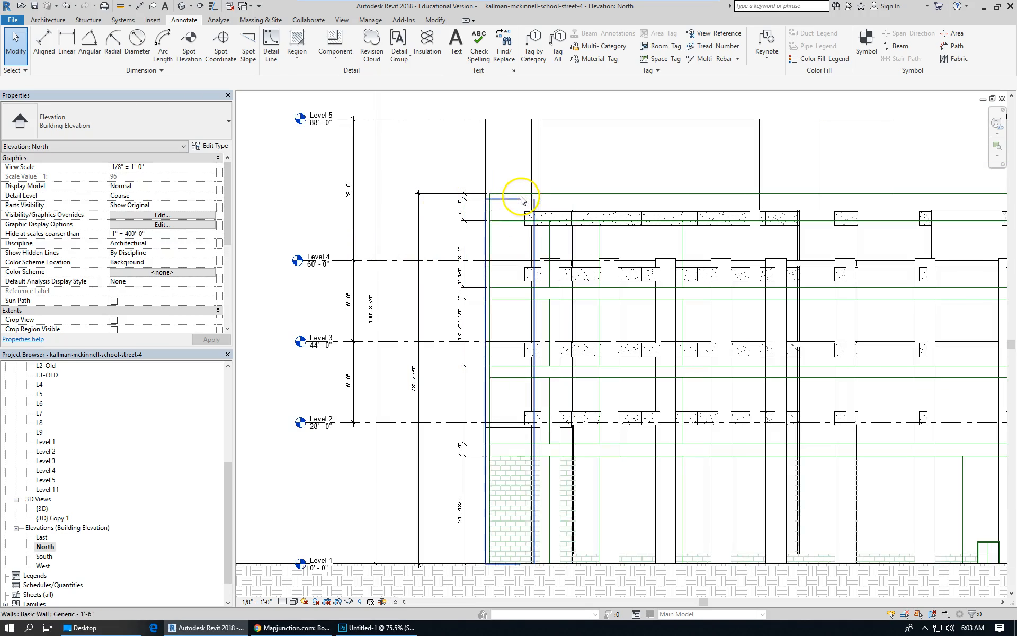
{"action": "scroll", "coordinate": [411, 341], "scroll_direction": "up", "scroll_amount": 1}
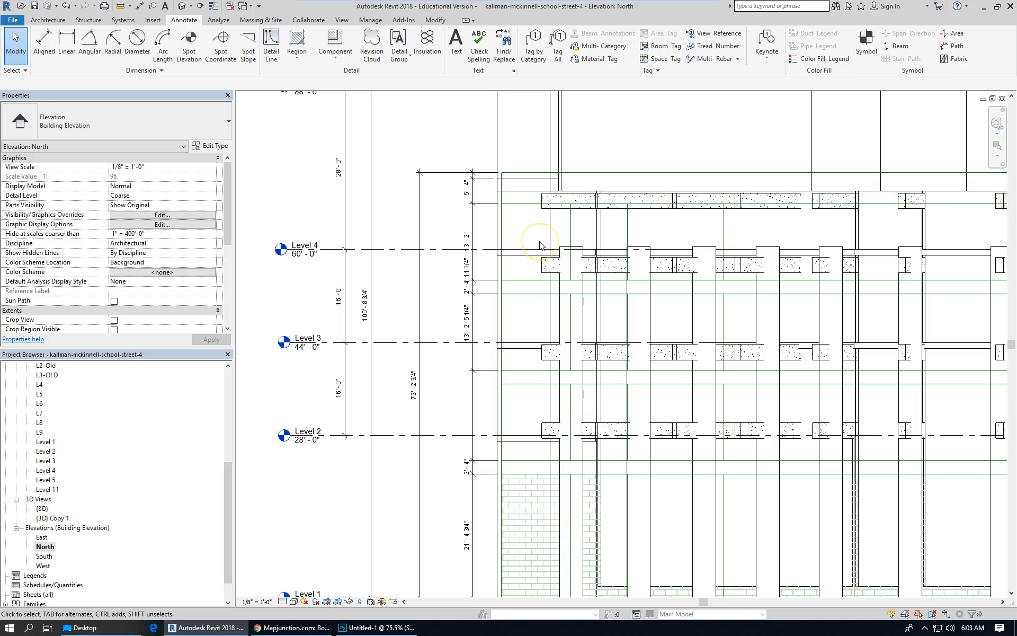
{"action": "scroll", "coordinate": [454, 288], "scroll_direction": "down", "scroll_amount": 1}
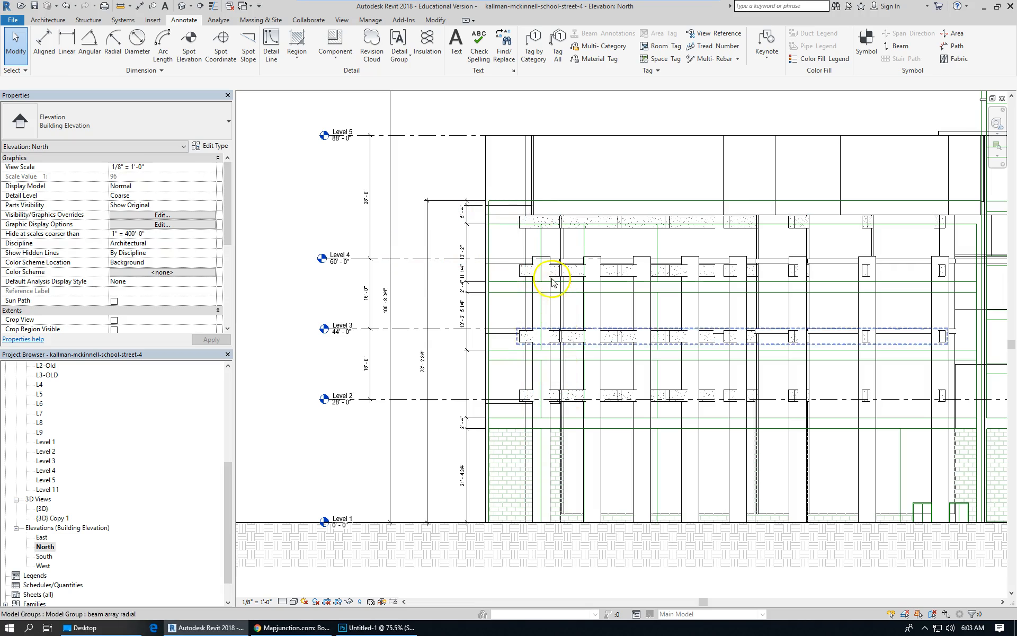
{"action": "scroll", "coordinate": [375, 238], "scroll_direction": "down", "scroll_amount": 1}
{"action": "scroll", "coordinate": [375, 238], "scroll_direction": "down", "scroll_amount": 1}
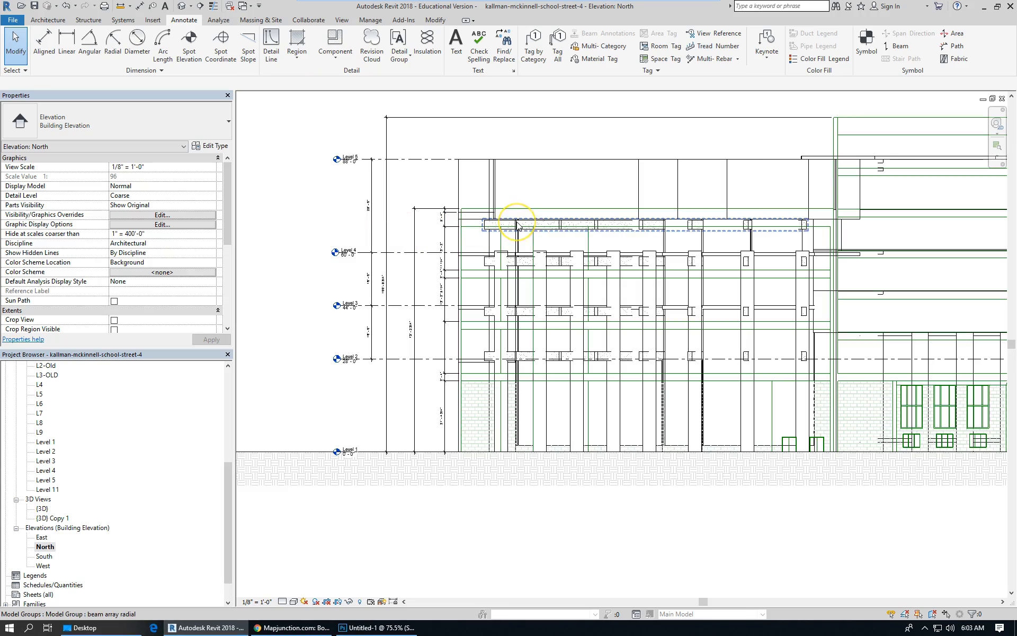
{"action": "left_click", "coordinate": [495, 183]}
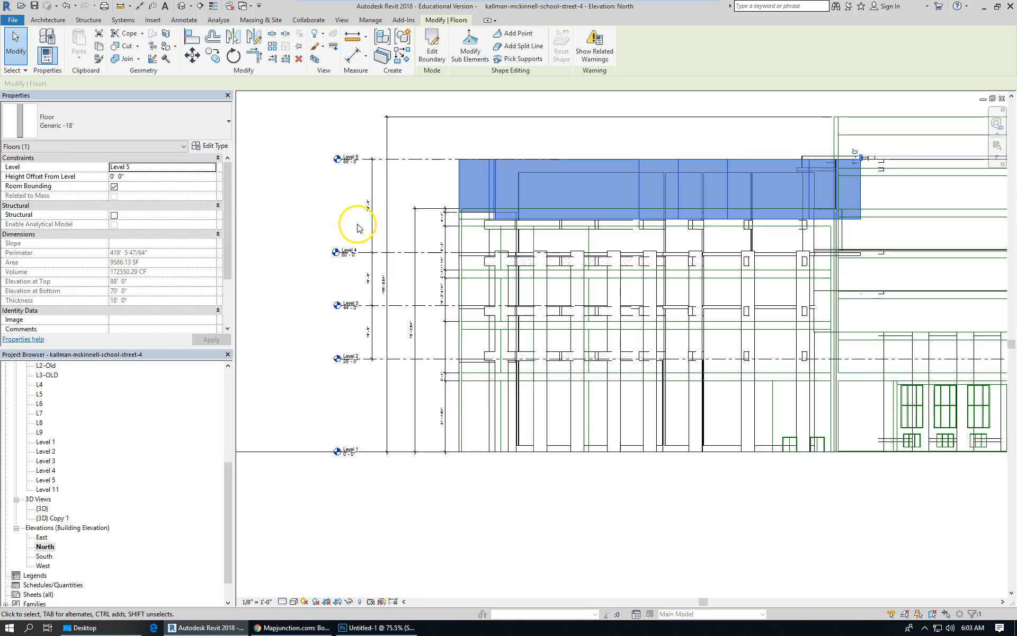
{"action": "scroll", "coordinate": [357, 228], "scroll_direction": "up", "scroll_amount": 2}
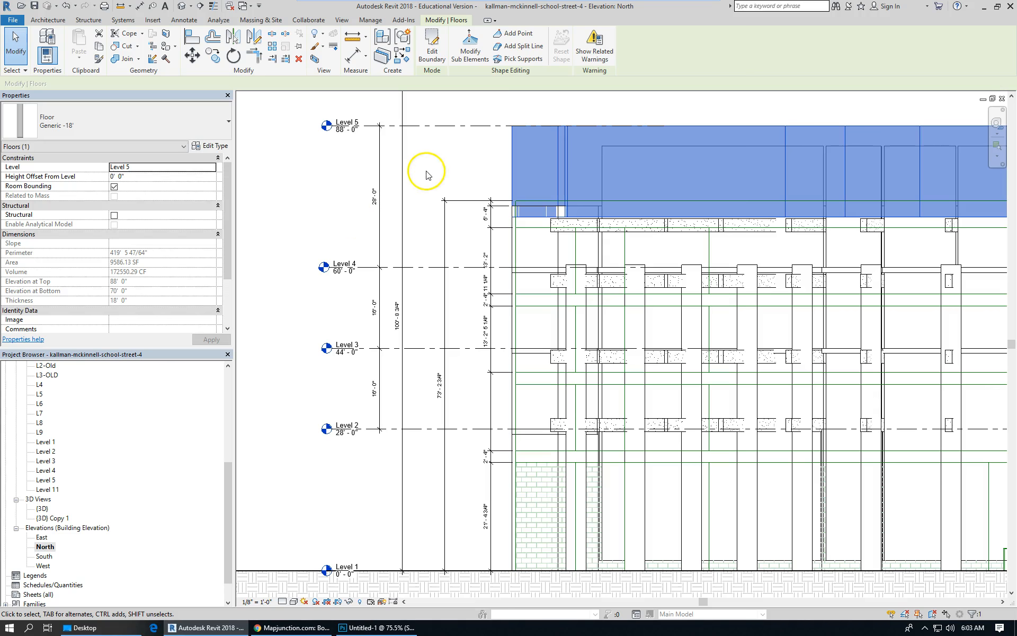
{"action": "scroll", "coordinate": [334, 302], "scroll_direction": "down", "scroll_amount": 2}
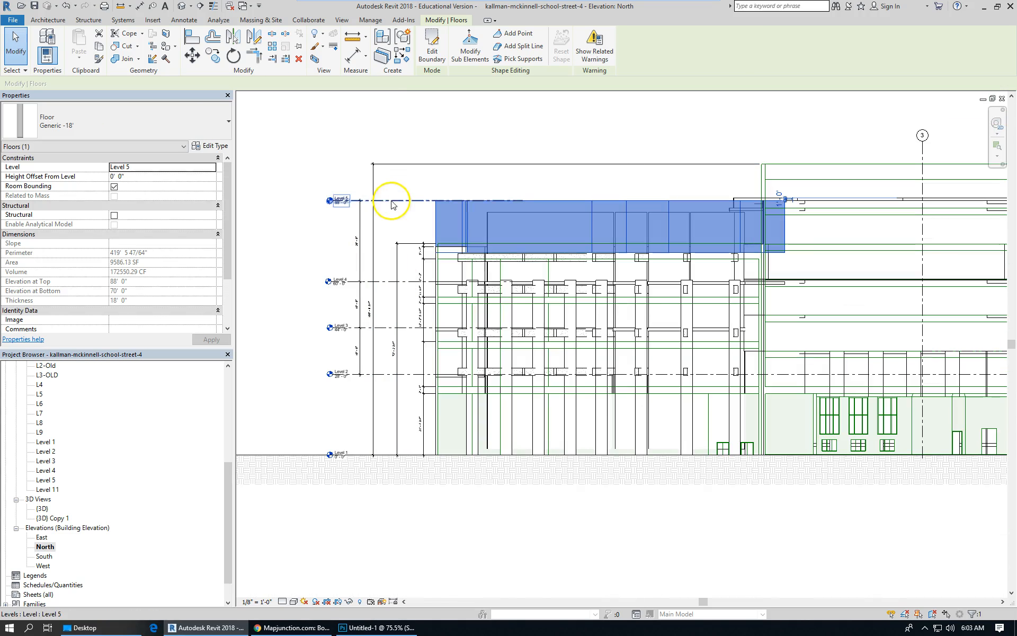
Create a new level similar to Level 4, placed between Level 4 and Level 5 at about 75' 3".
{"action": "left_click", "coordinate": [391, 201]}
{"action": "left_click", "coordinate": [395, 223]}
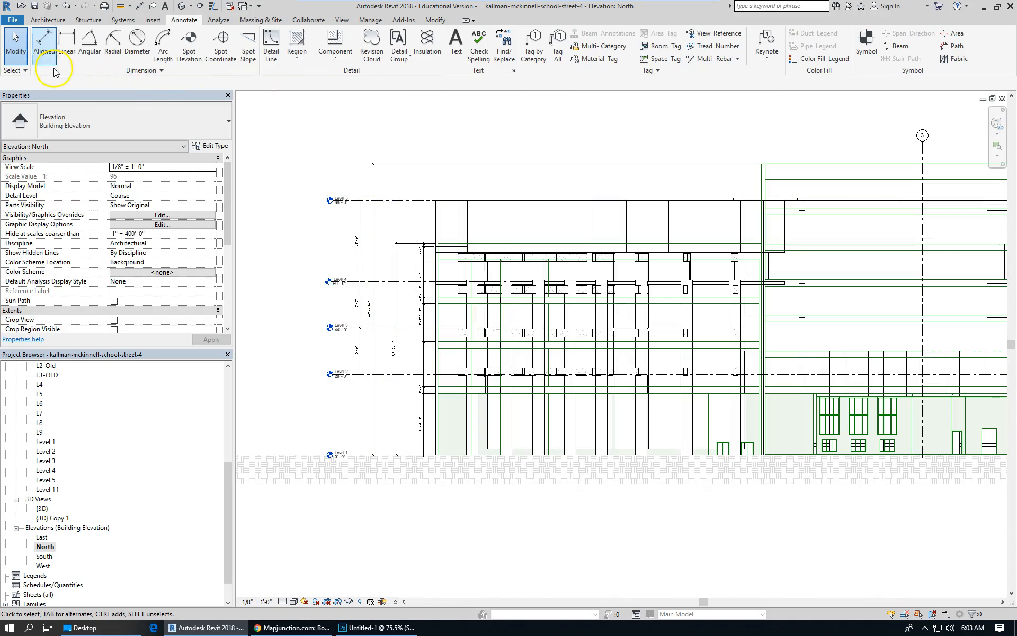
{"action": "left_click", "coordinate": [392, 285]}
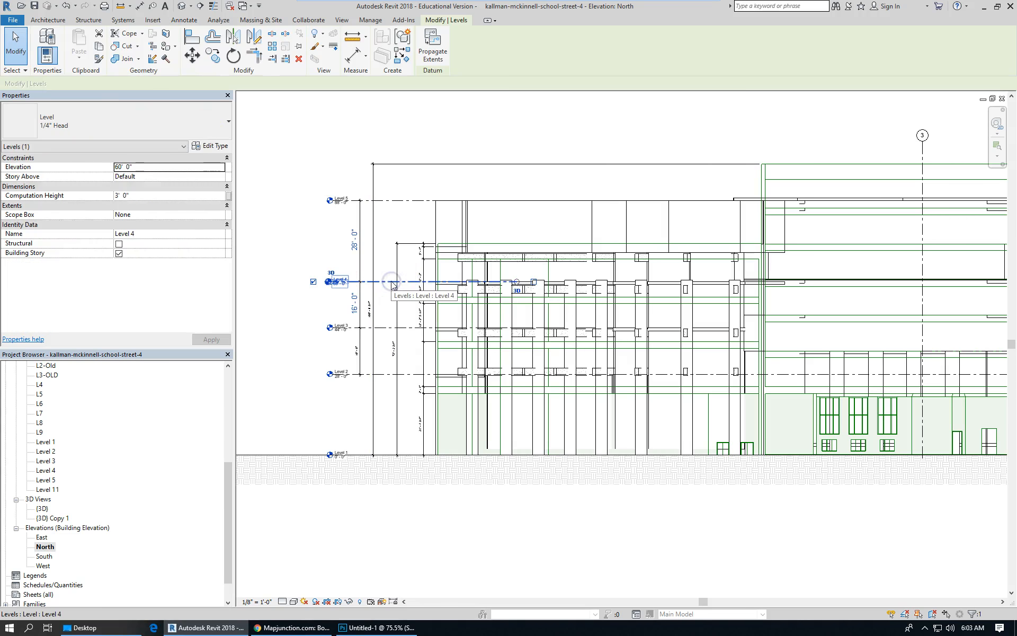
{"action": "right_click", "coordinate": [390, 282]}
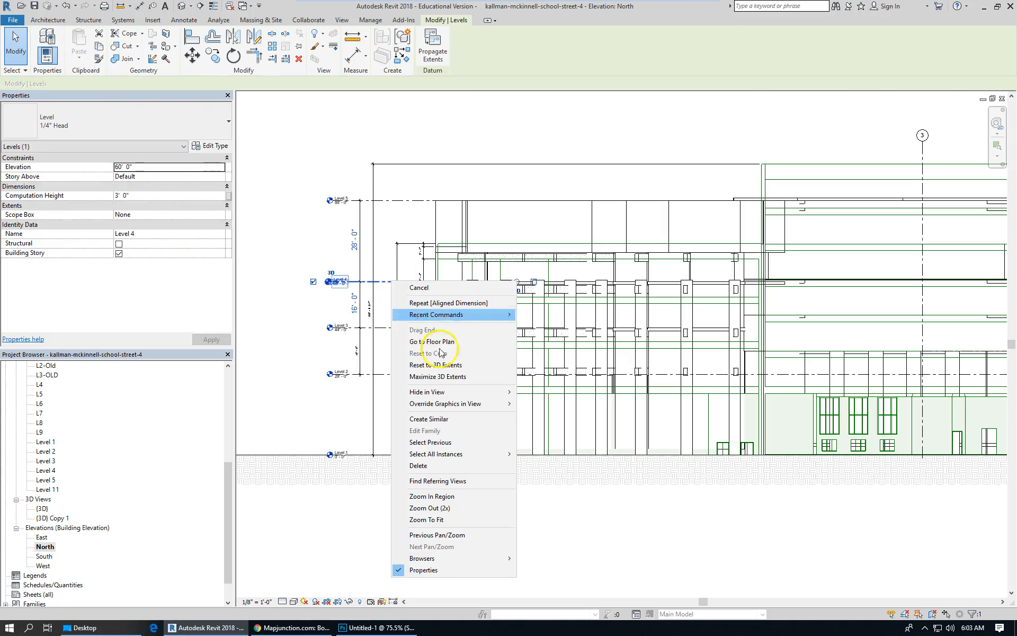
{"action": "left_click", "coordinate": [466, 419]}
{"action": "left_click", "coordinate": [461, 238]}
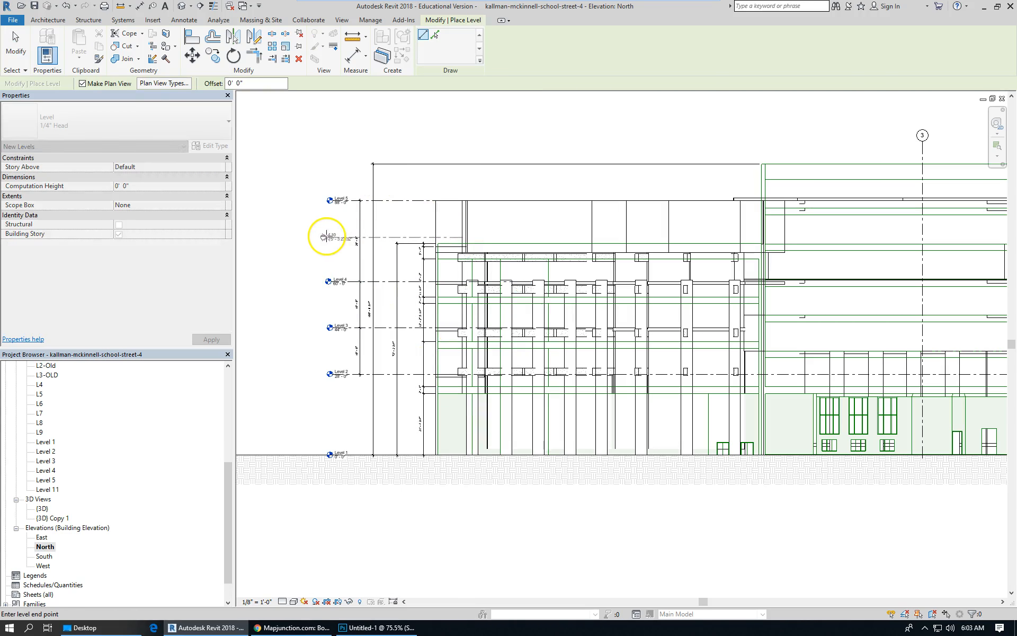
{"action": "left_click", "coordinate": [325, 236]}
{"action": "left_click", "coordinate": [21, 40]}
Rename the top level Level 5 as Level 6.
{"action": "scroll", "coordinate": [290, 207], "scroll_direction": "up", "scroll_amount": 4}
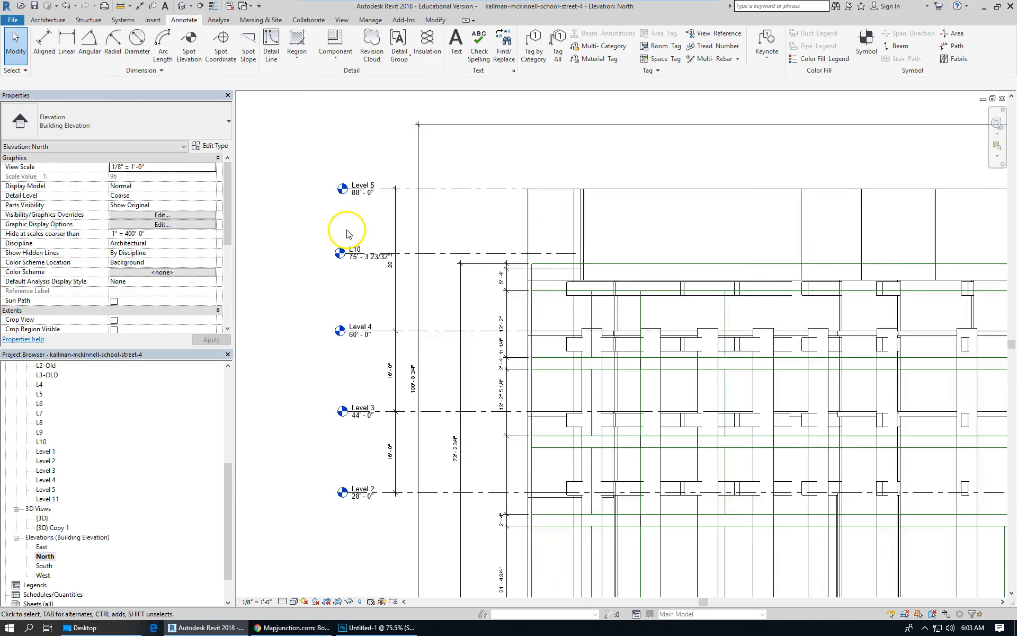
{"action": "left_click", "coordinate": [306, 250]}
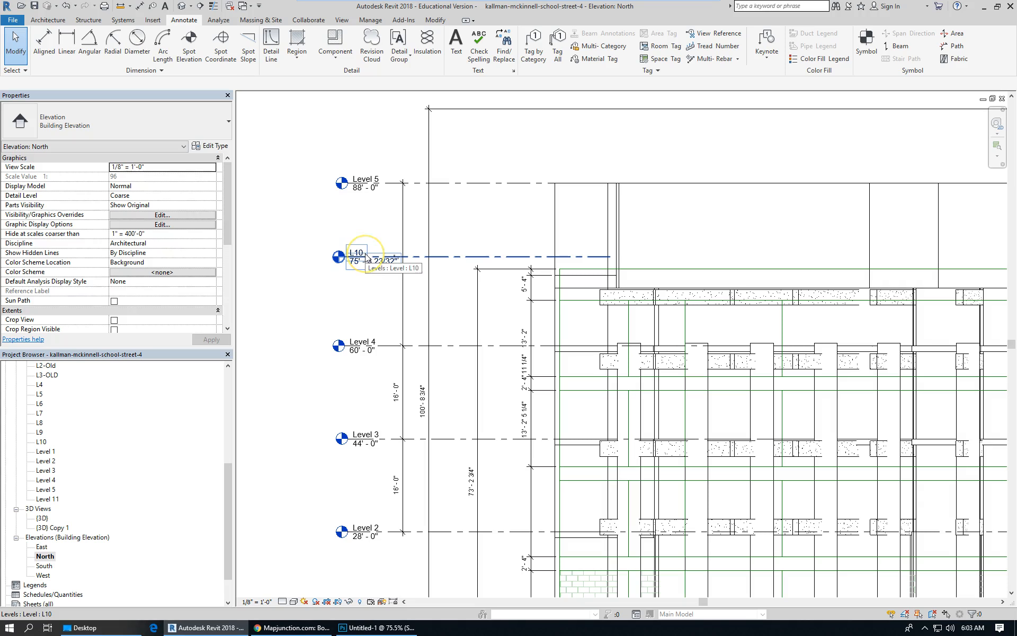
{"action": "left_click", "coordinate": [374, 180]}
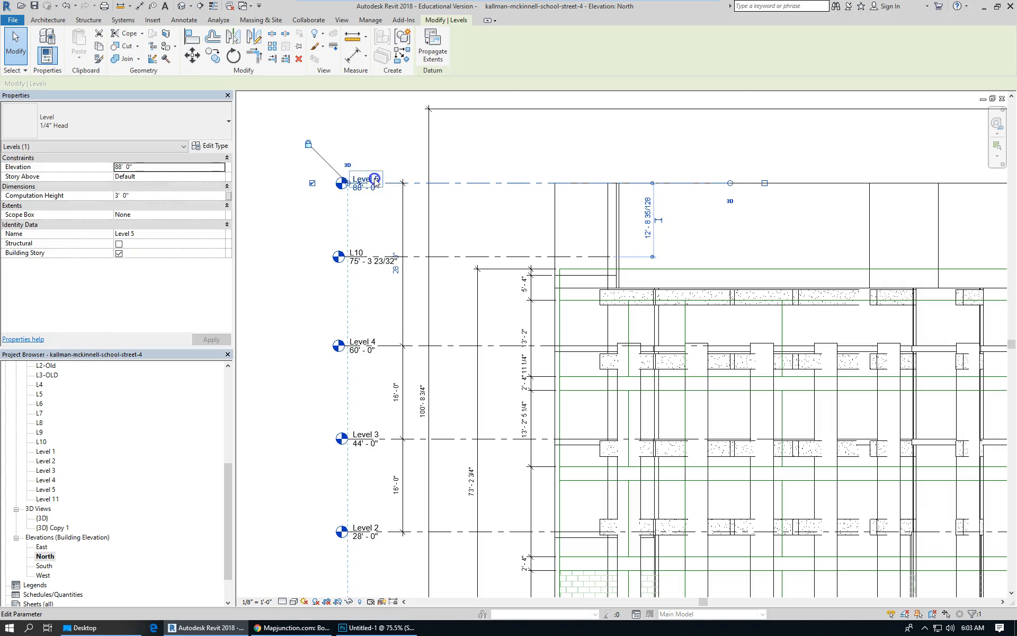
{"action": "left_click", "coordinate": [375, 179]}
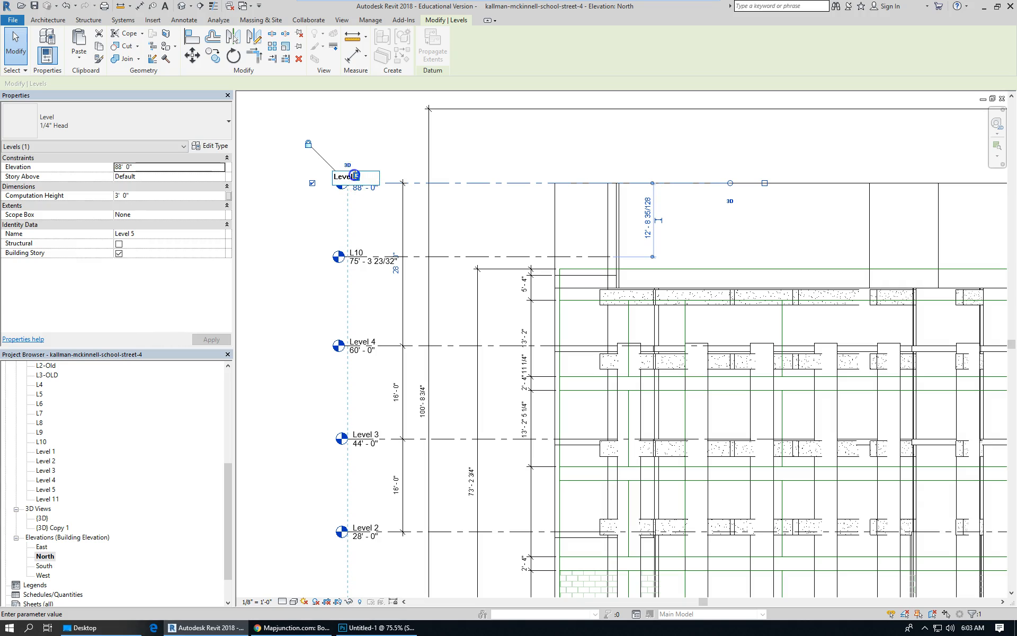
{"action": "type", "text": "6"}
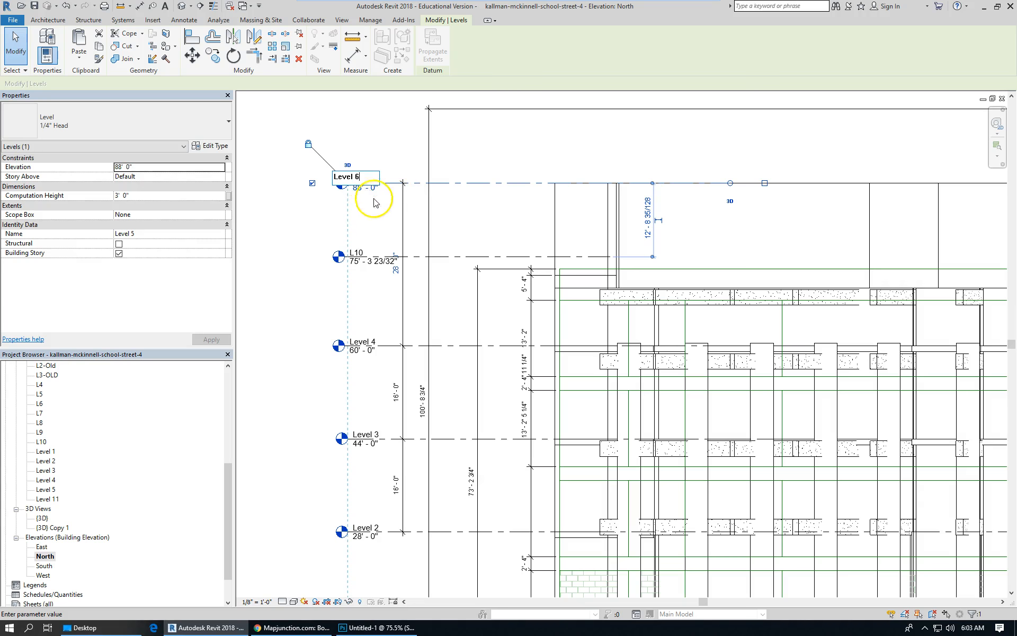
{"action": "key", "text": "Return"}
{"action": "left_click", "coordinate": [533, 321]}
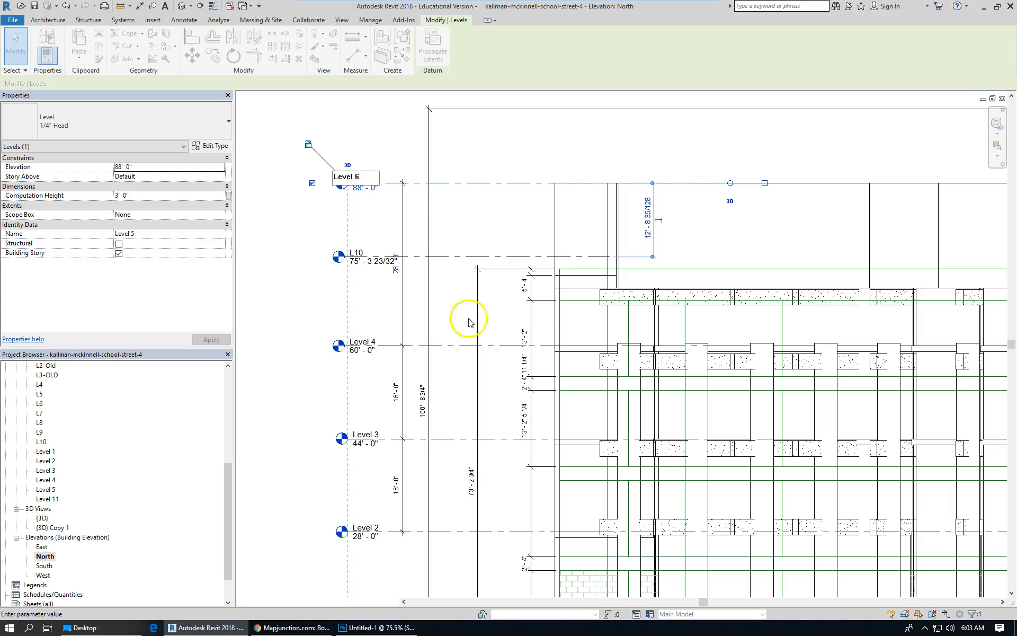
Rename the new L10 level as Level 5, also renaming its corresponding views.
{"action": "left_click", "coordinate": [352, 256]}
{"action": "left_click_drag", "start_coordinate": [355, 255], "coordinate": [358, 268]}
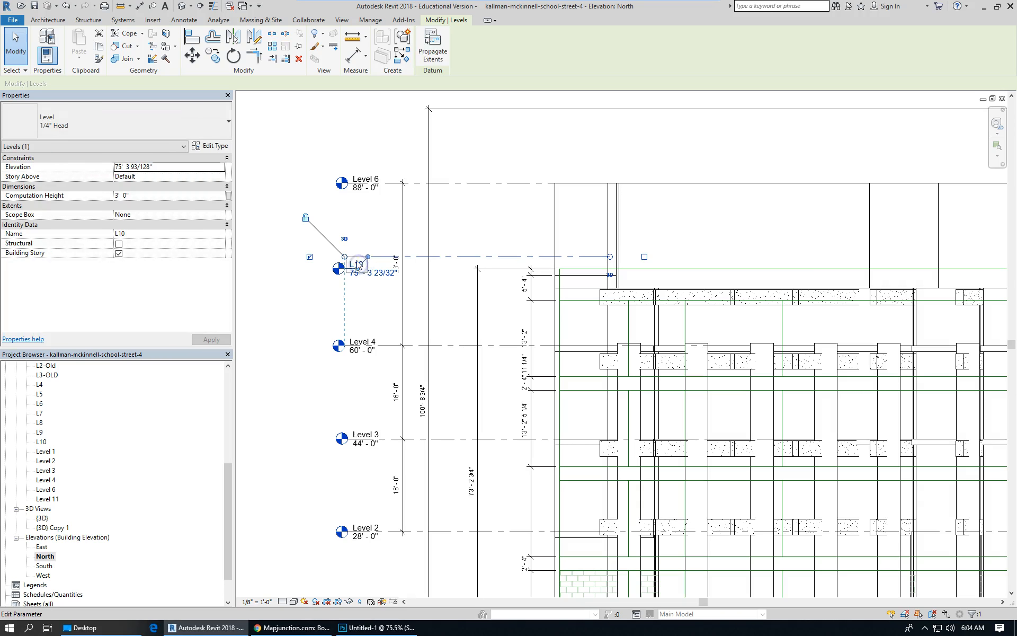
{"action": "left_click", "coordinate": [358, 261]}
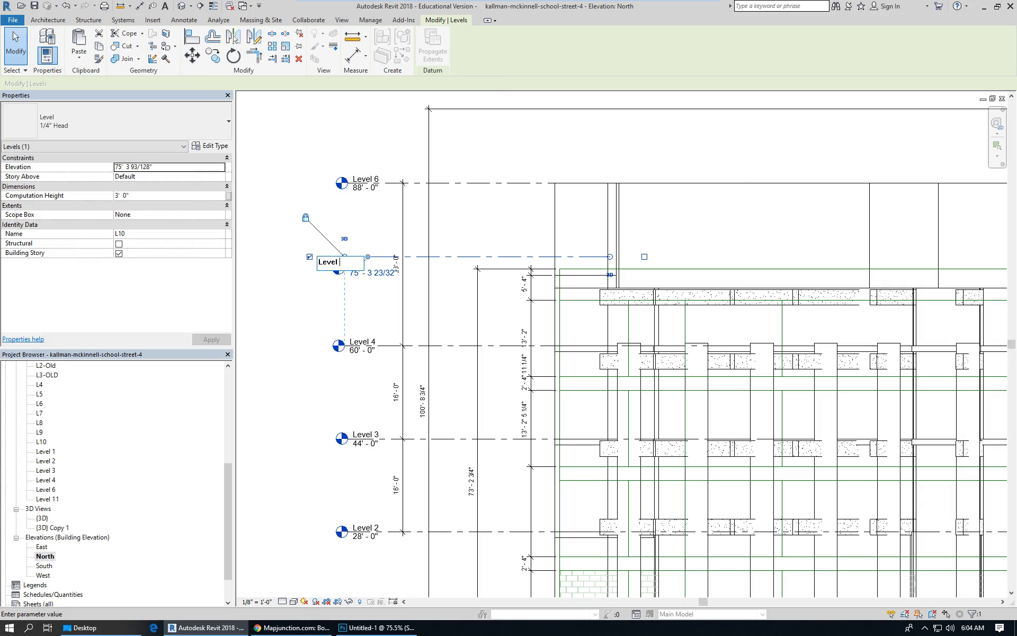
{"action": "type", "text": "Level 5"}
{"action": "key", "text": "Return"}
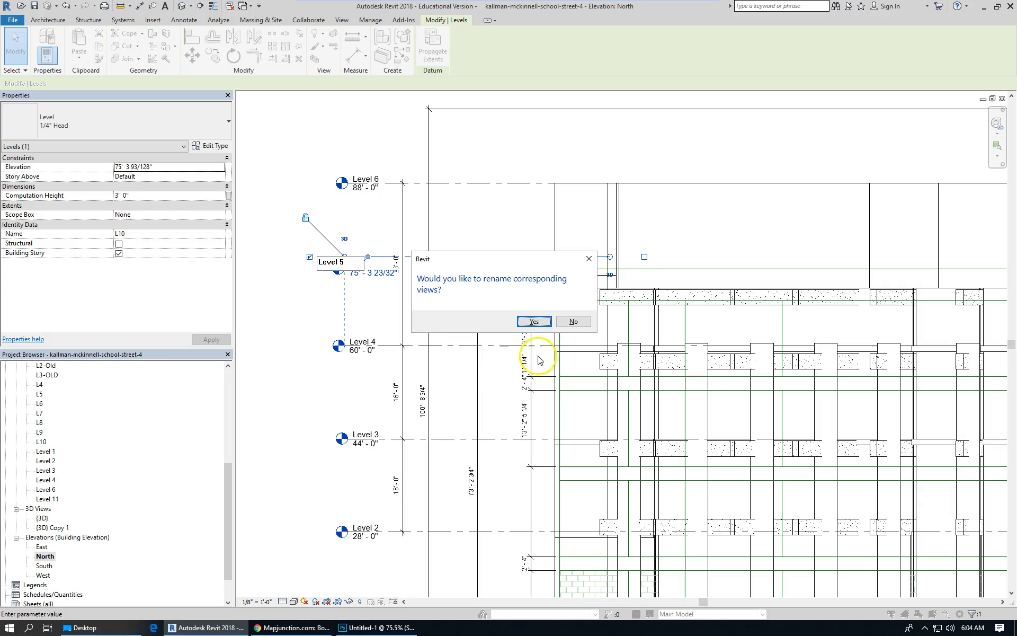
{"action": "left_click", "coordinate": [534, 321]}
{"action": "scroll", "coordinate": [425, 268], "scroll_direction": "down", "scroll_amount": 2}
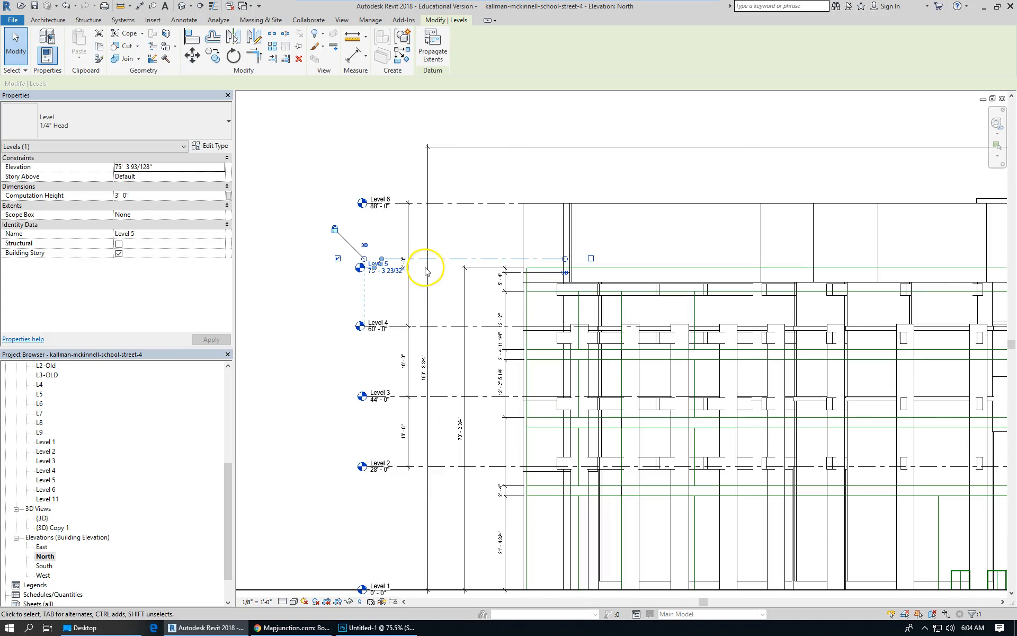
Place an aligned dimension between Level 4 and Level 5 in the north elevation.
{"action": "left_click", "coordinate": [338, 284]}
{"action": "scroll", "coordinate": [395, 281], "scroll_direction": "up", "scroll_amount": 1}
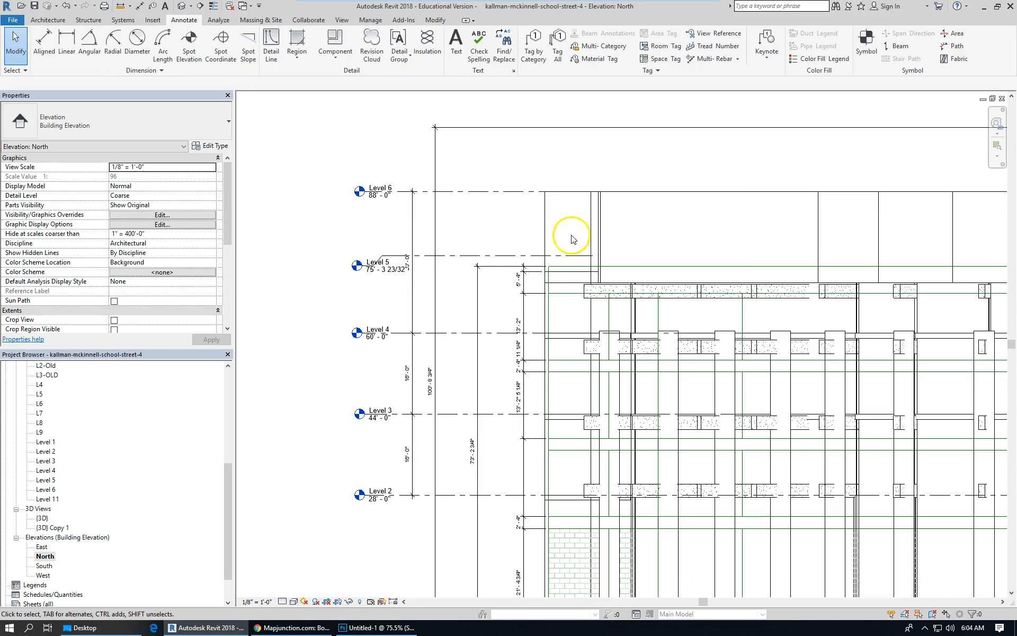
{"action": "left_click", "coordinate": [44, 45]}
{"action": "left_click", "coordinate": [457, 334]}
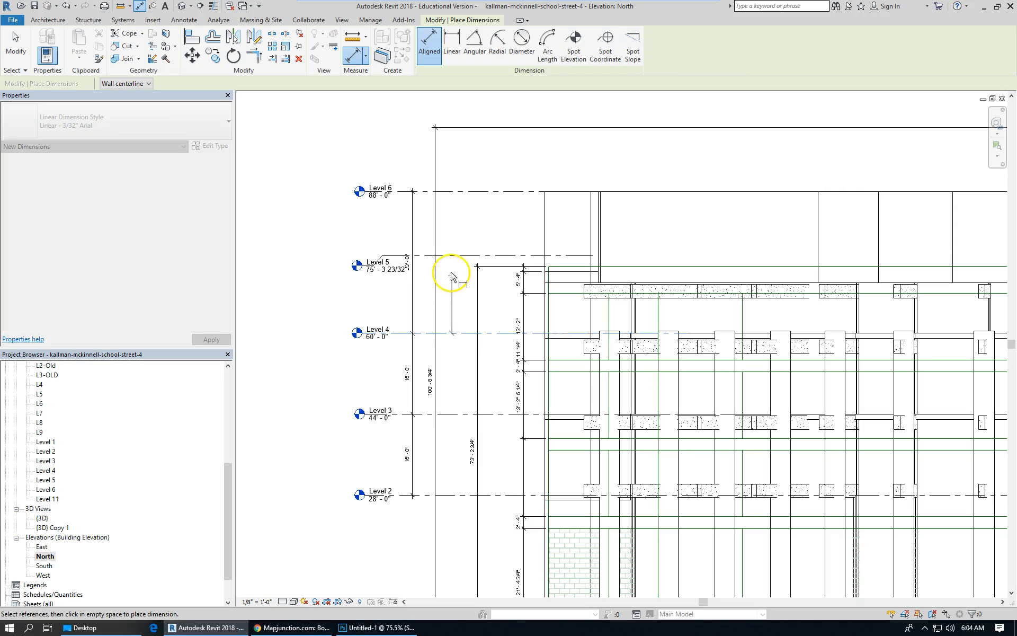
{"action": "left_click", "coordinate": [454, 256]}
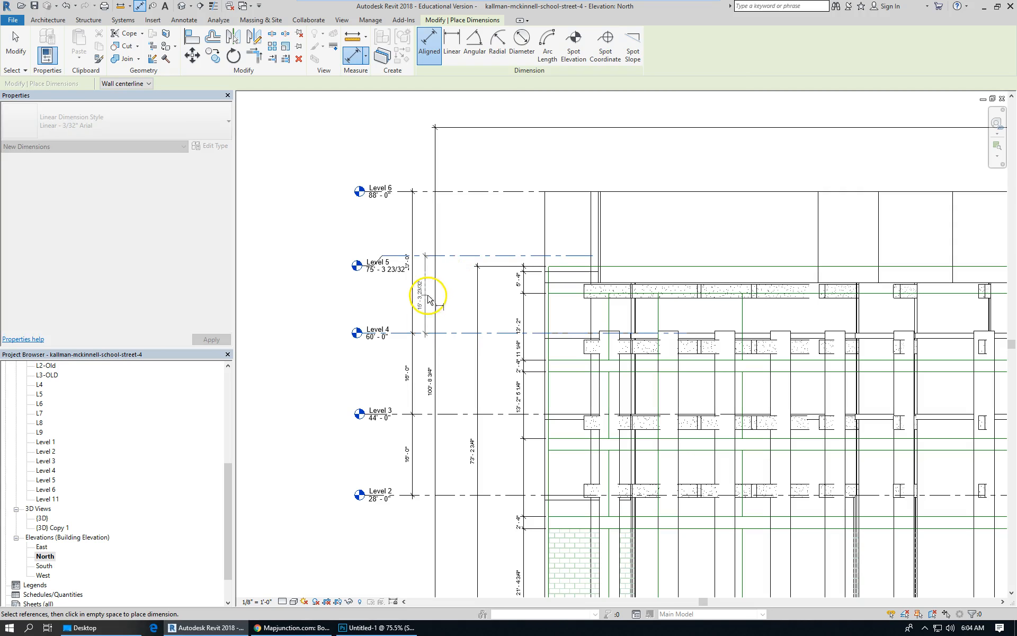
{"action": "left_click", "coordinate": [425, 293]}
{"action": "left_click", "coordinate": [13, 42]}
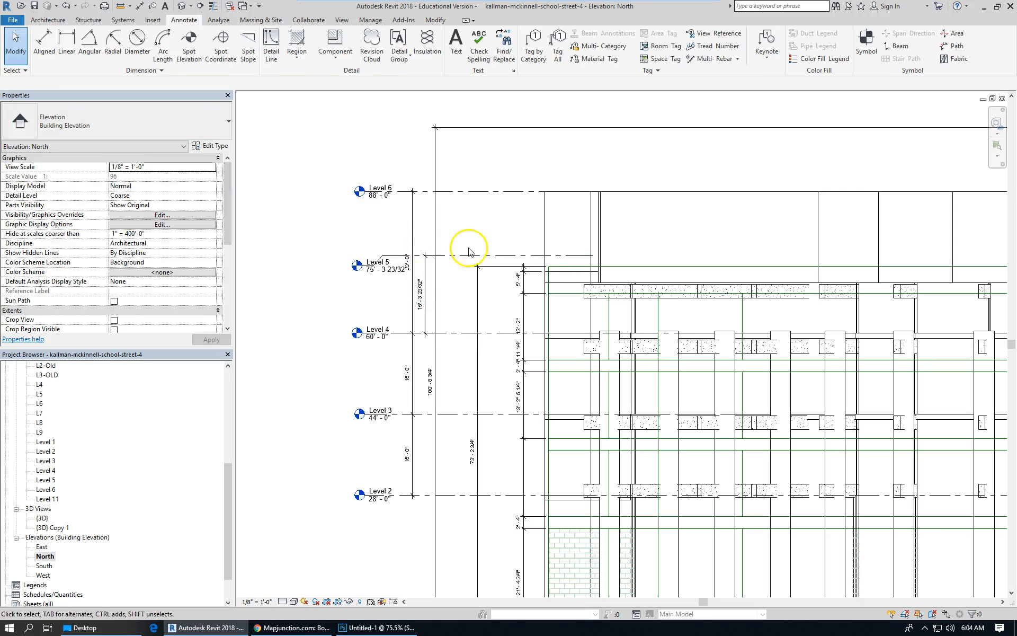
Select Level 5 and set its dimension from Level 4 to 16'.
{"action": "scroll", "coordinate": [466, 255], "scroll_direction": "up", "scroll_amount": 2}
{"action": "left_click", "coordinate": [470, 259]}
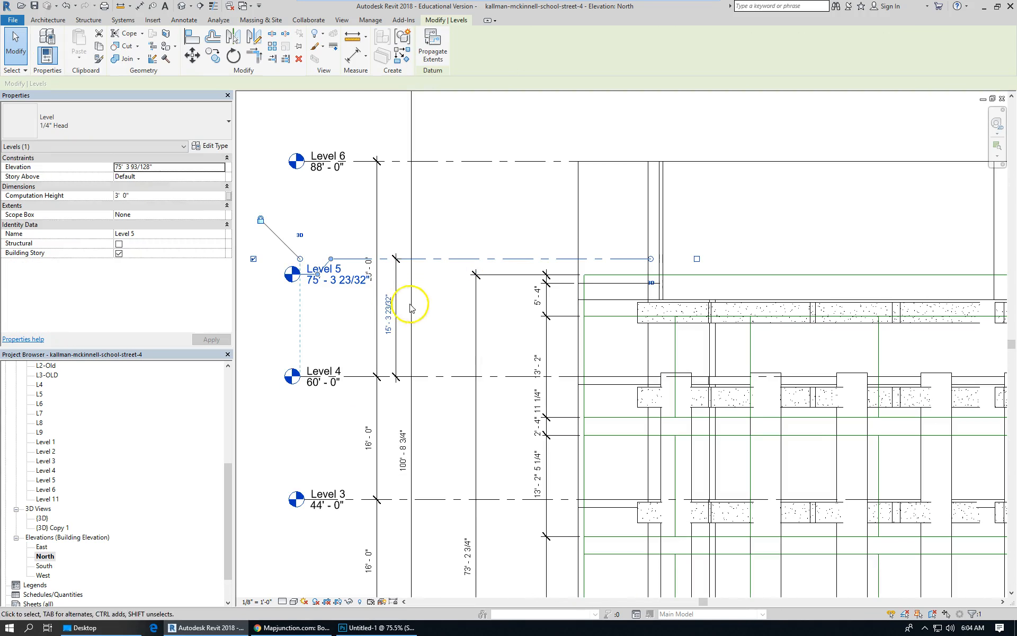
{"action": "left_click", "coordinate": [387, 316]}
{"action": "type", "text": "16"}
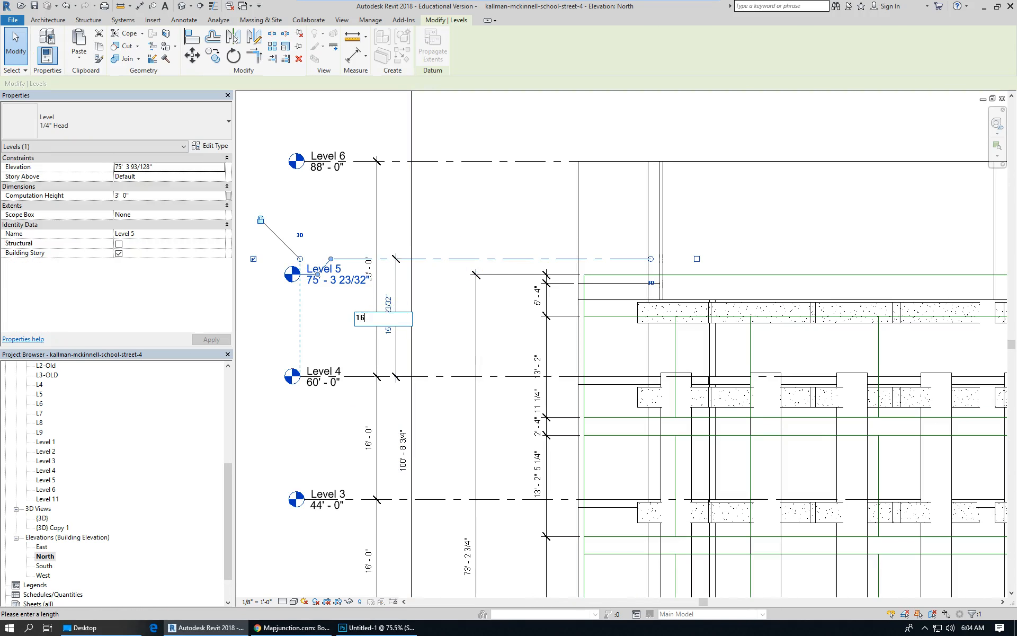
{"action": "key", "text": "Return"}
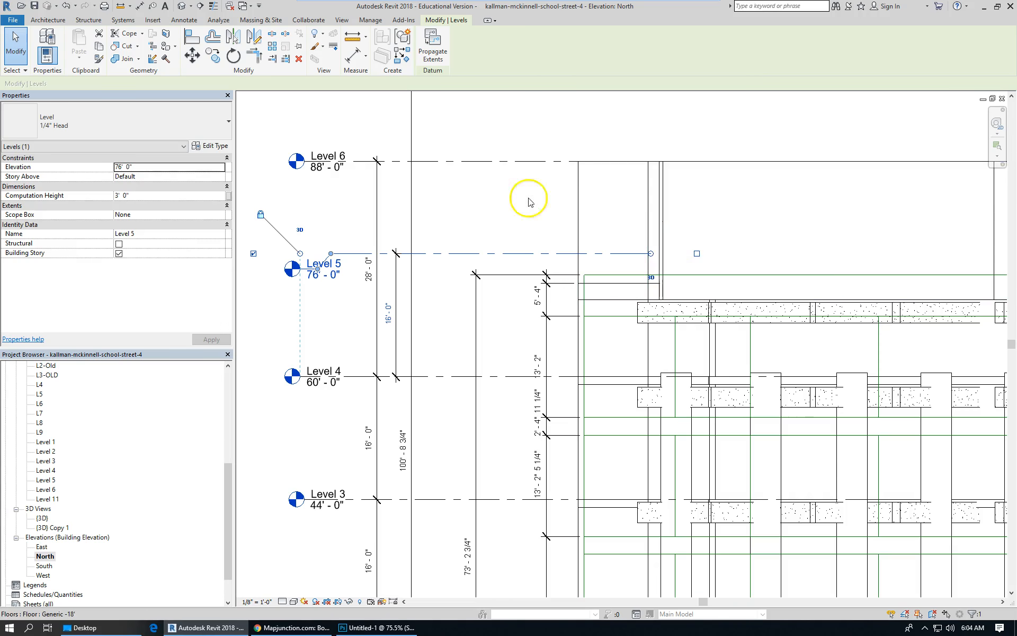
Place an aligned dimension between Level 5 and Level 6.
{"action": "scroll", "coordinate": [450, 180], "scroll_direction": "down", "scroll_amount": 1}
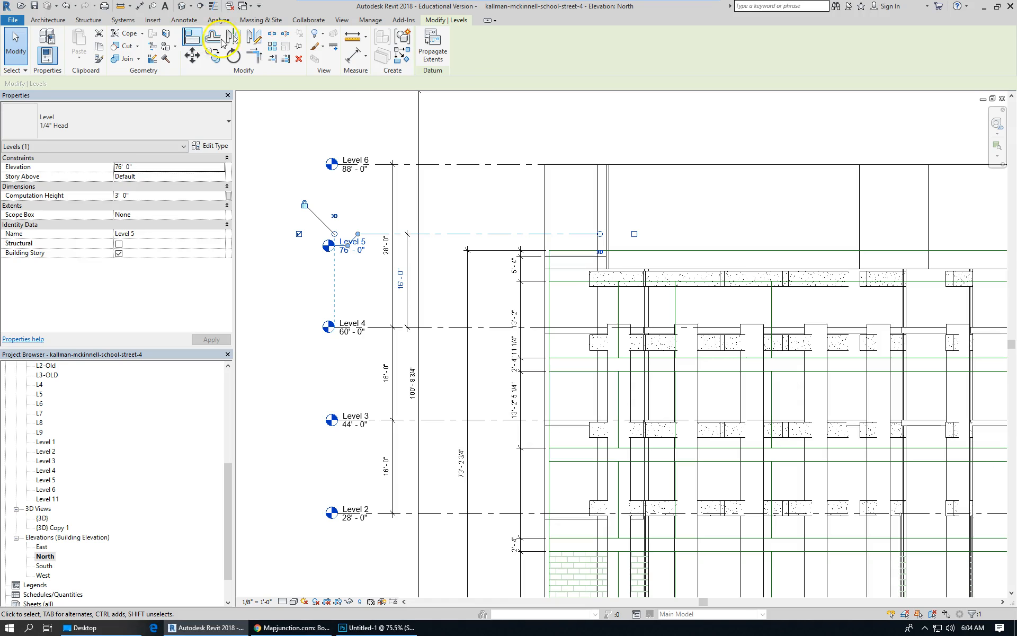
{"action": "left_click", "coordinate": [184, 21]}
{"action": "left_click", "coordinate": [39, 43]}
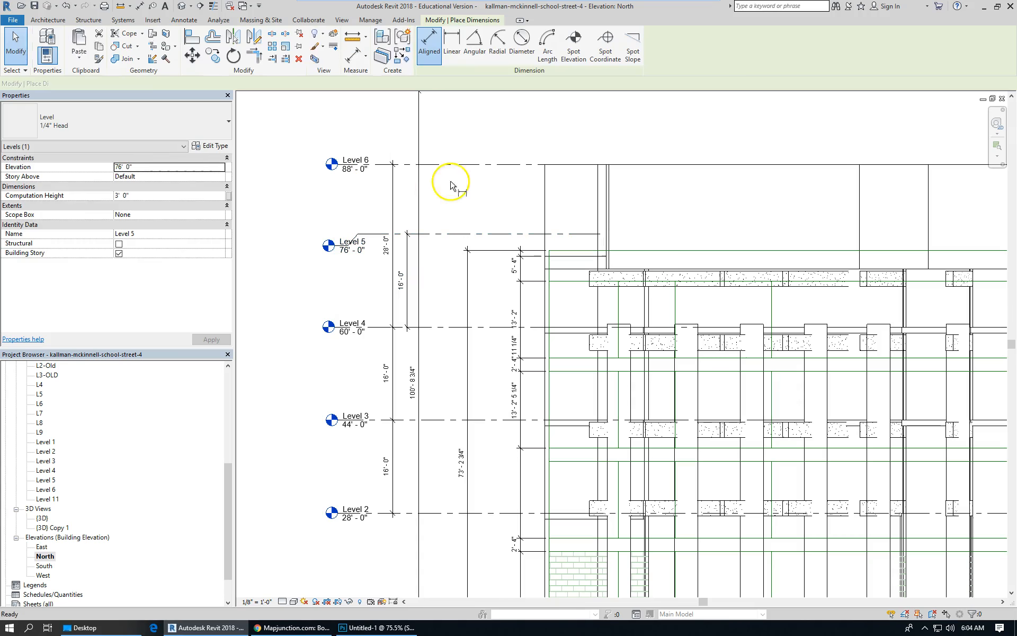
{"action": "left_click", "coordinate": [467, 233]}
{"action": "left_click", "coordinate": [466, 166]}
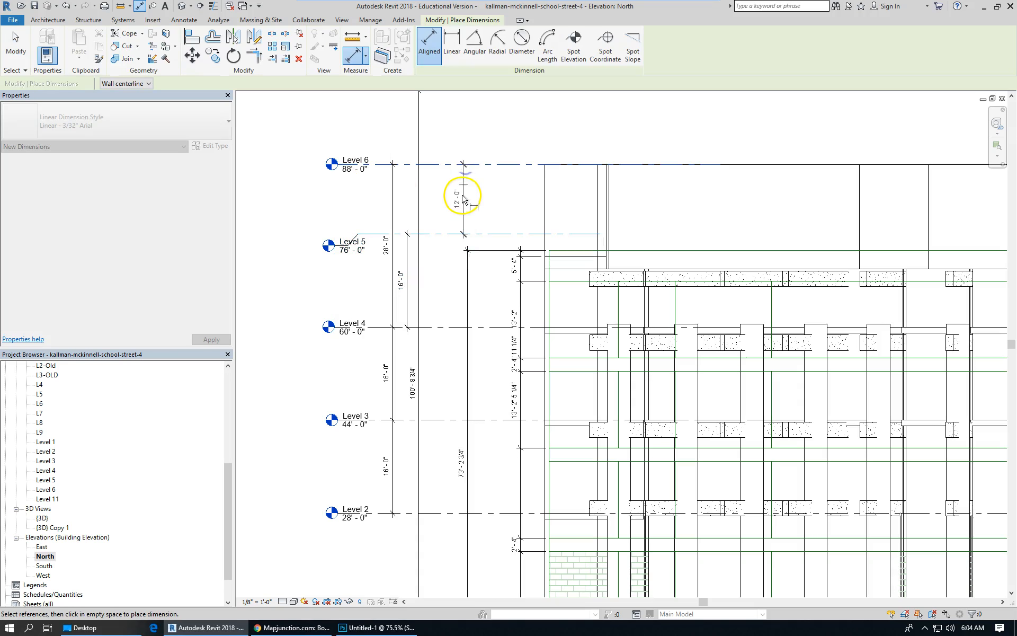
{"action": "left_click", "coordinate": [408, 203]}
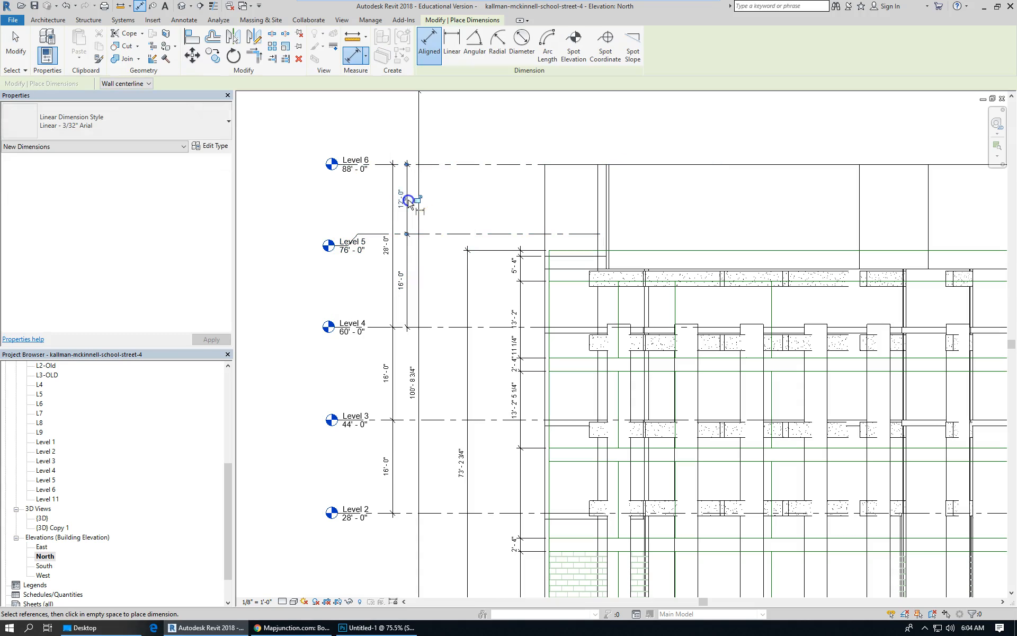
{"action": "scroll", "coordinate": [446, 229], "scroll_direction": "down", "scroll_amount": 2}
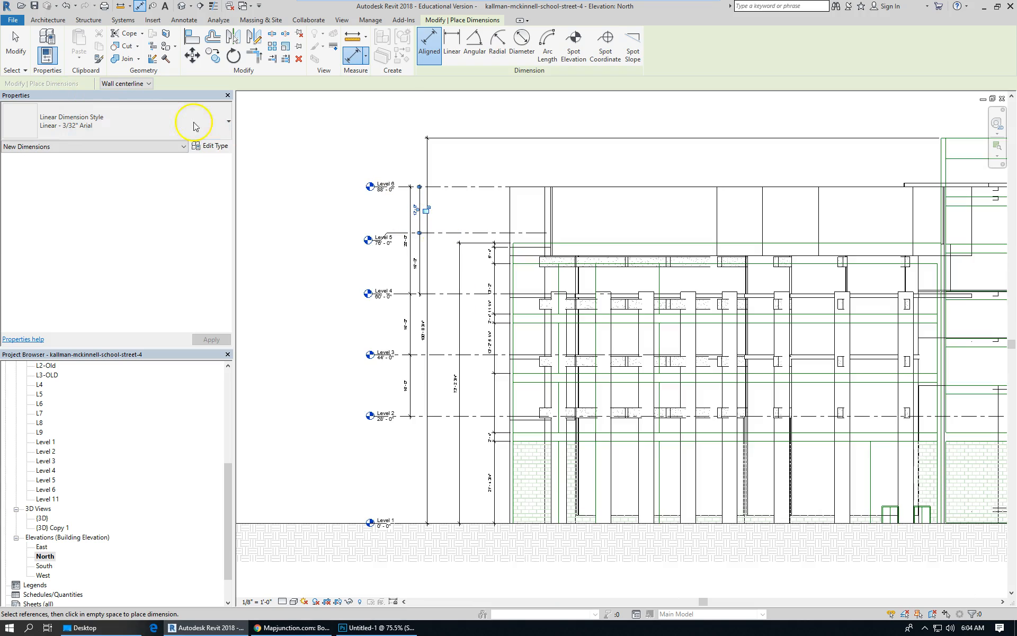
{"action": "key", "text": "Escape"}
{"action": "key", "text": "Escape"}
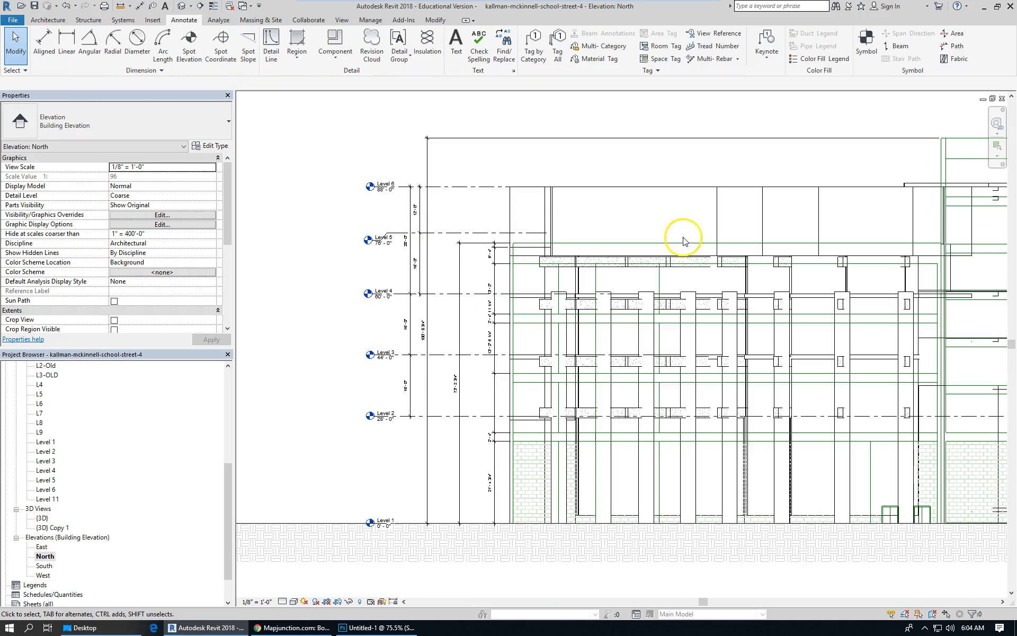
Select the thick top floor and duplicate its type as Generic -12'.
{"action": "left_click", "coordinate": [723, 211]}
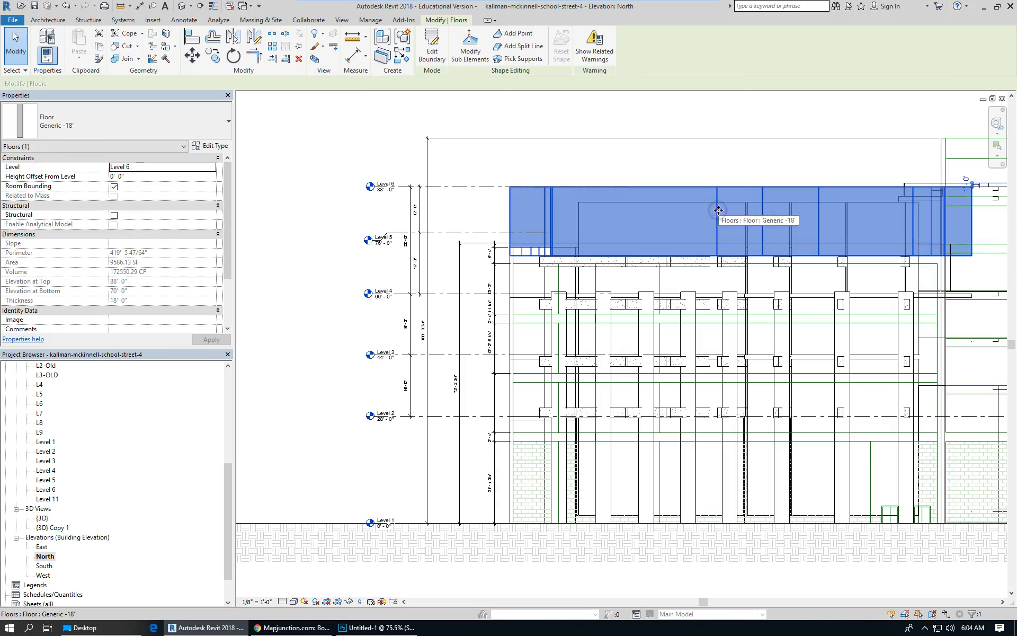
{"action": "left_click", "coordinate": [212, 146]}
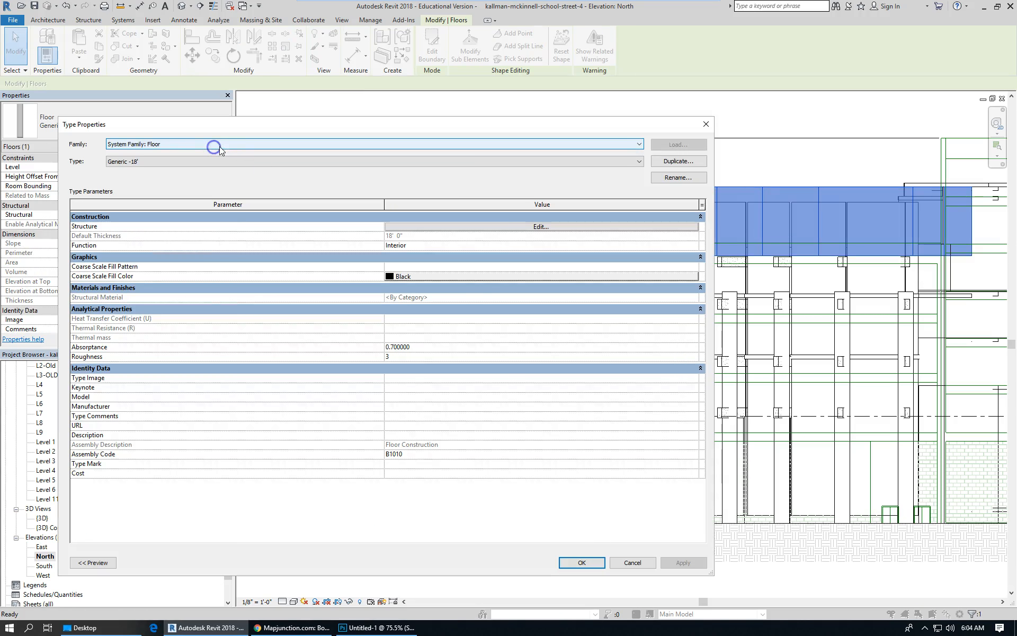
{"action": "left_click", "coordinate": [704, 162]}
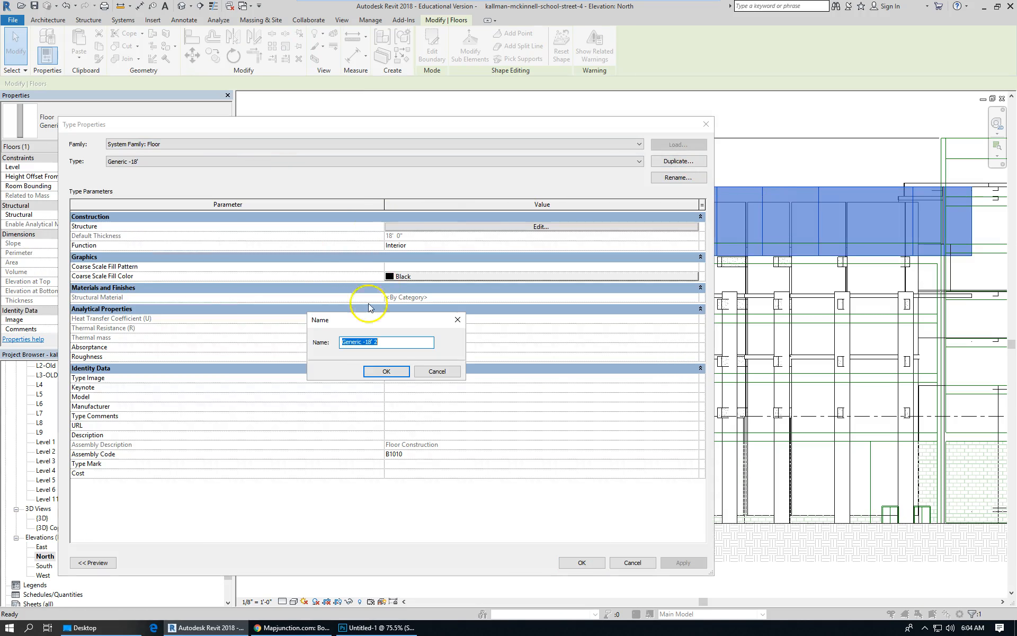
{"action": "left_click_drag", "start_coordinate": [370, 341], "coordinate": [433, 342]}
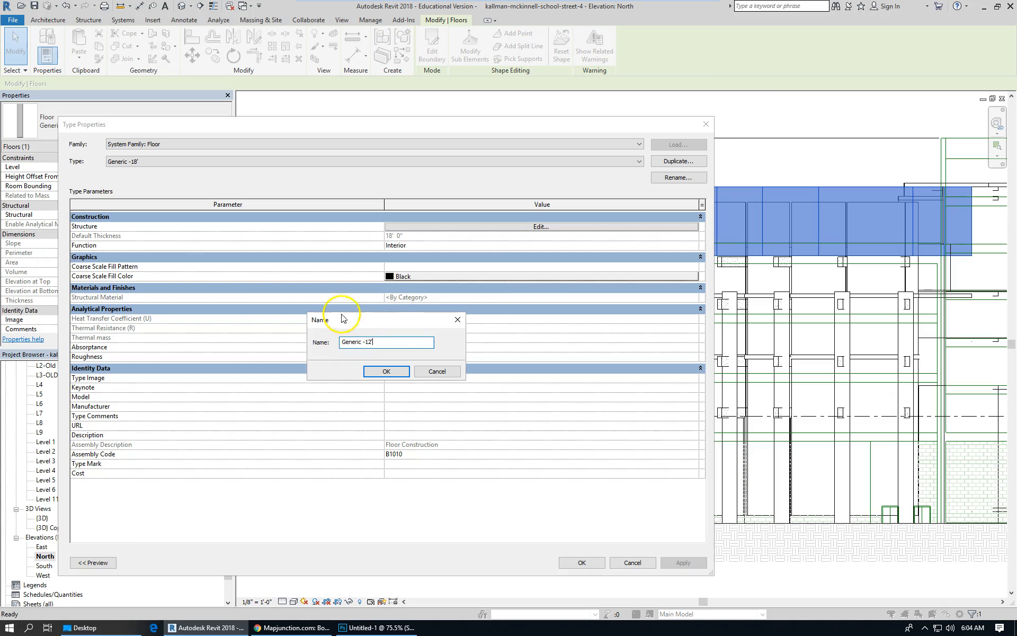
{"action": "left_click", "coordinate": [391, 372]}
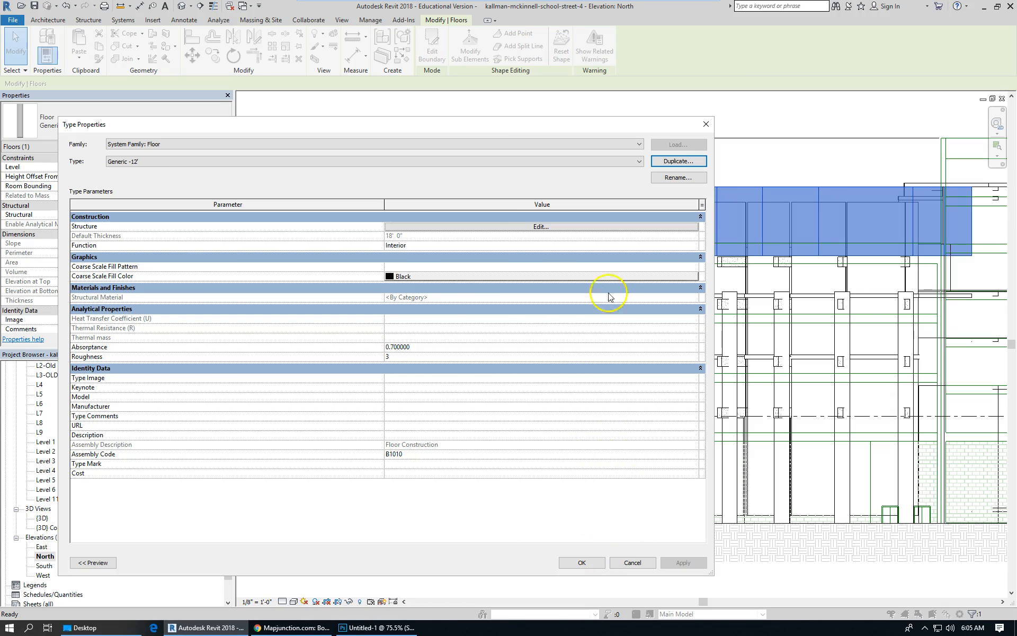
Set the Generic -12' floor type's structure layer thickness to 12' and apply it.
{"action": "left_click", "coordinate": [587, 226]}
{"action": "left_click", "coordinate": [394, 228]}
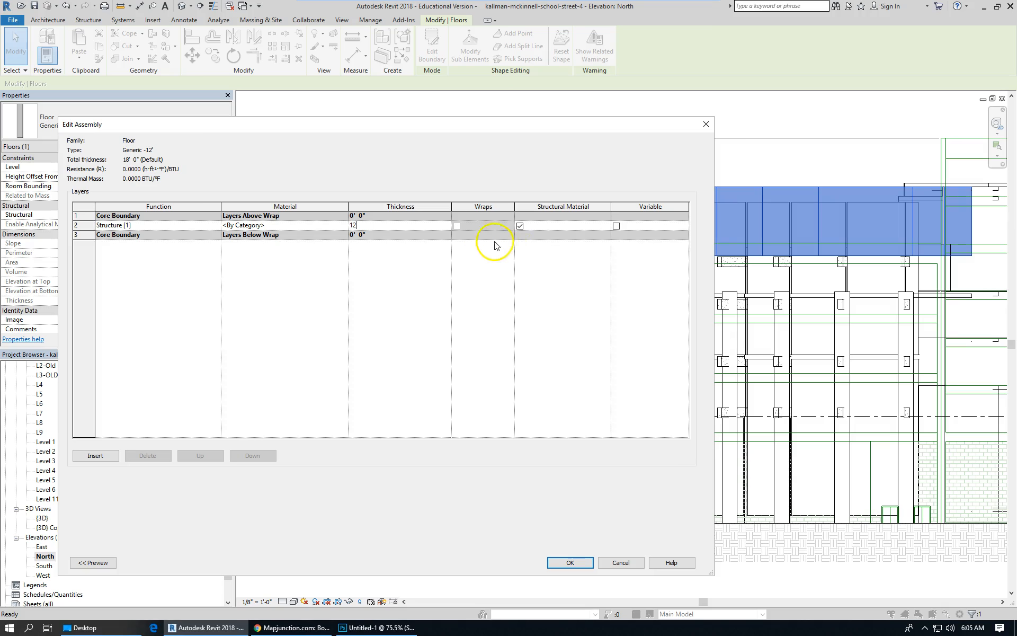
{"action": "type", "text": "12"}
{"action": "key", "text": "Tab"}
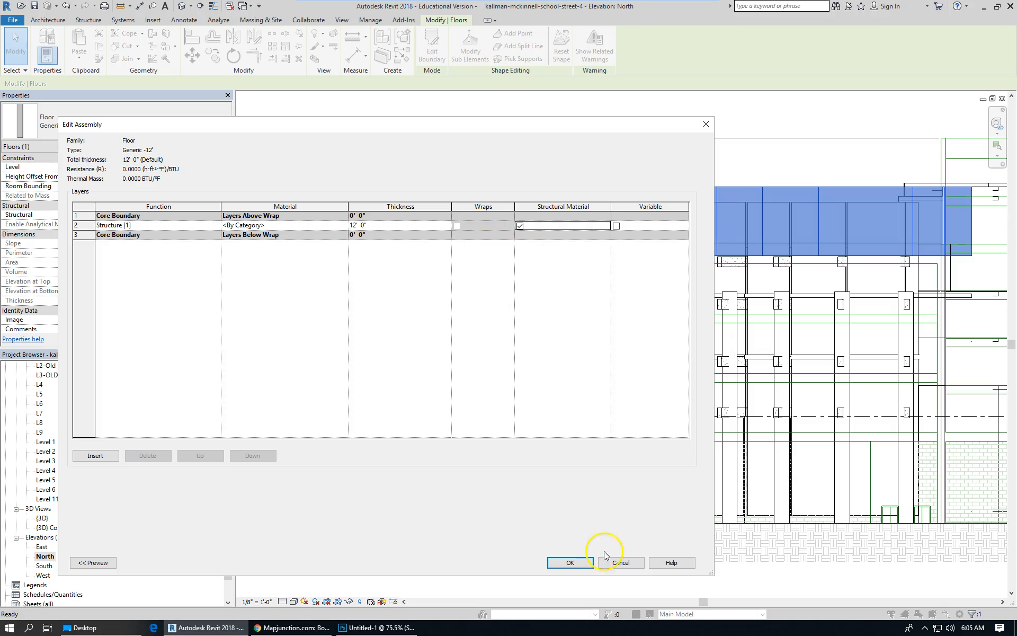
{"action": "left_click", "coordinate": [581, 561]}
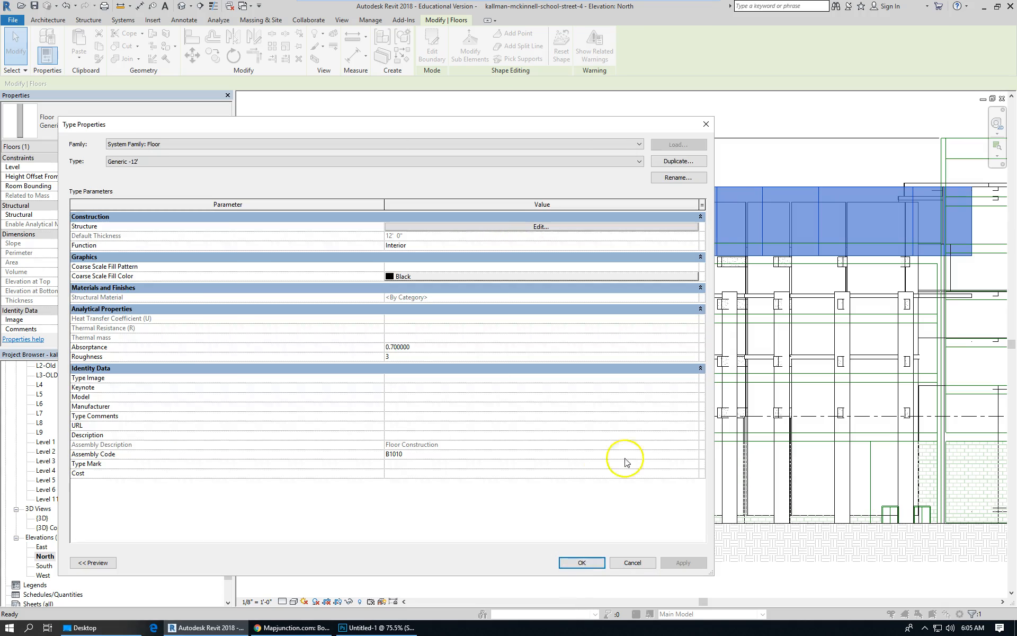
{"action": "left_click", "coordinate": [585, 564]}
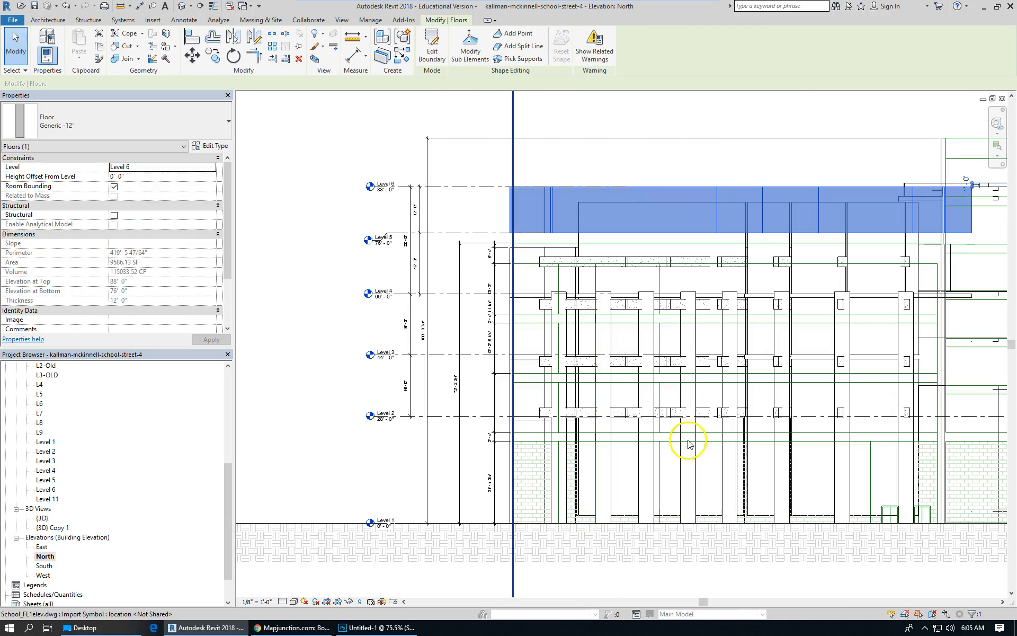
Set the beam array model group's origin level offset to -4'.
{"action": "scroll", "coordinate": [631, 255], "scroll_direction": "up", "scroll_amount": 3}
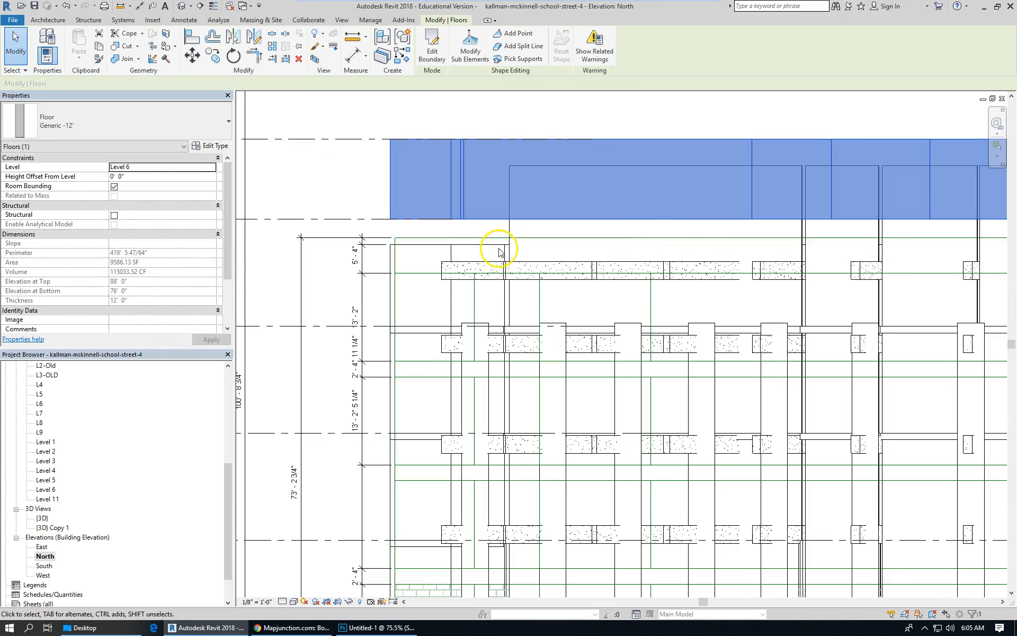
{"action": "left_click", "coordinate": [498, 243]}
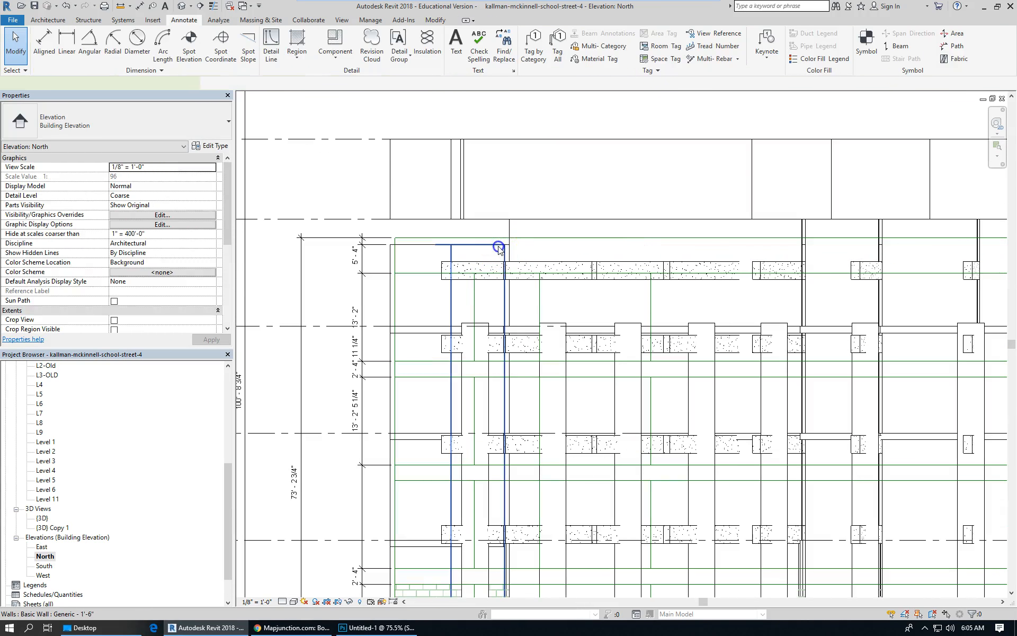
{"action": "left_click", "coordinate": [499, 245]}
{"action": "scroll", "coordinate": [488, 204], "scroll_direction": "down", "scroll_amount": 2}
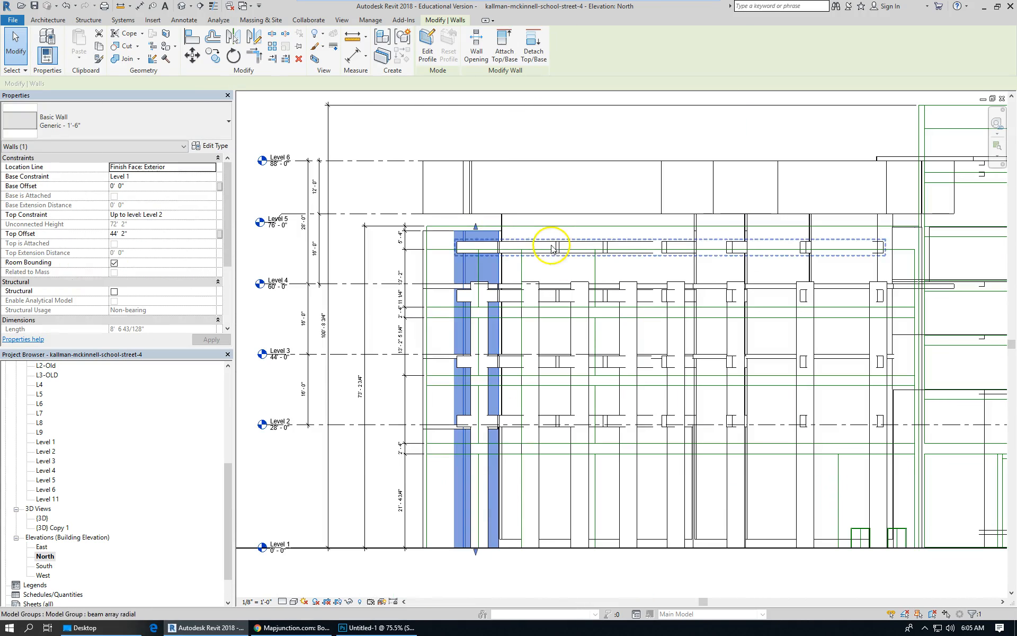
{"action": "left_click", "coordinate": [556, 245]}
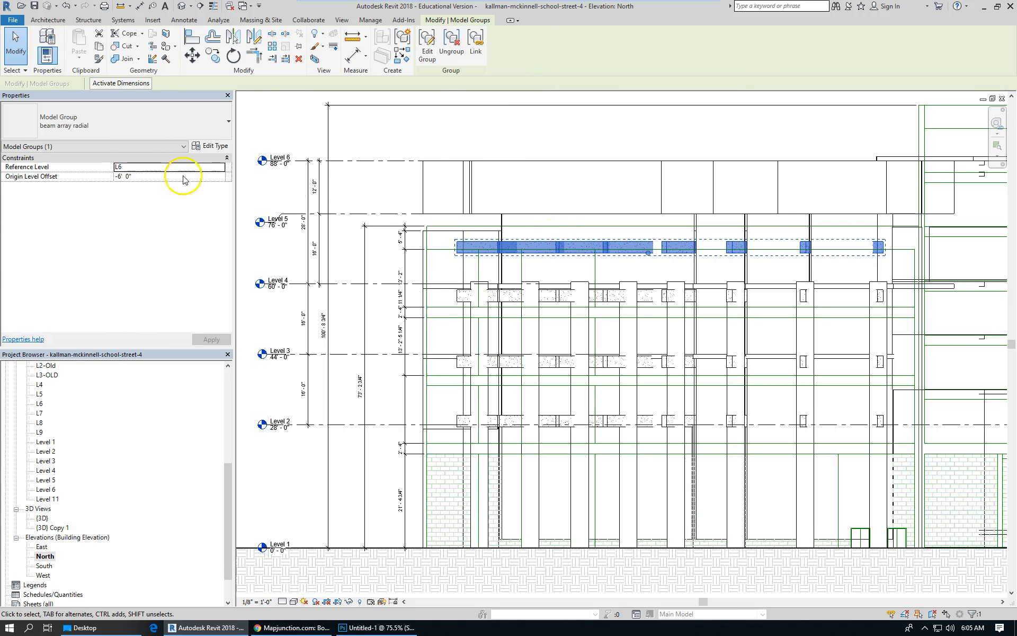
{"action": "scroll", "coordinate": [617, 331], "scroll_direction": "down", "scroll_amount": 2}
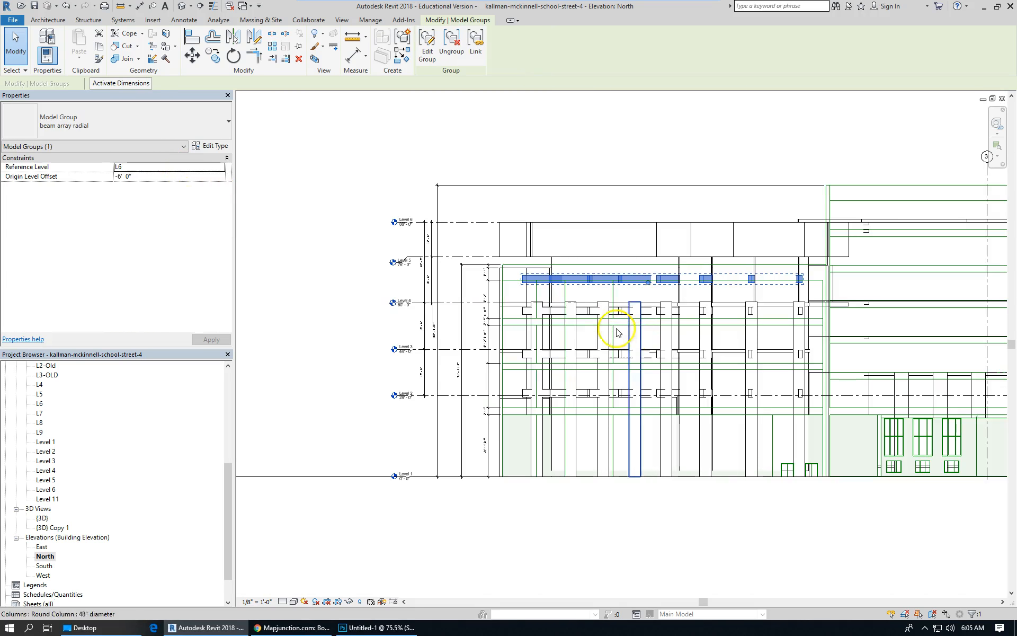
{"action": "left_click", "coordinate": [164, 176]}
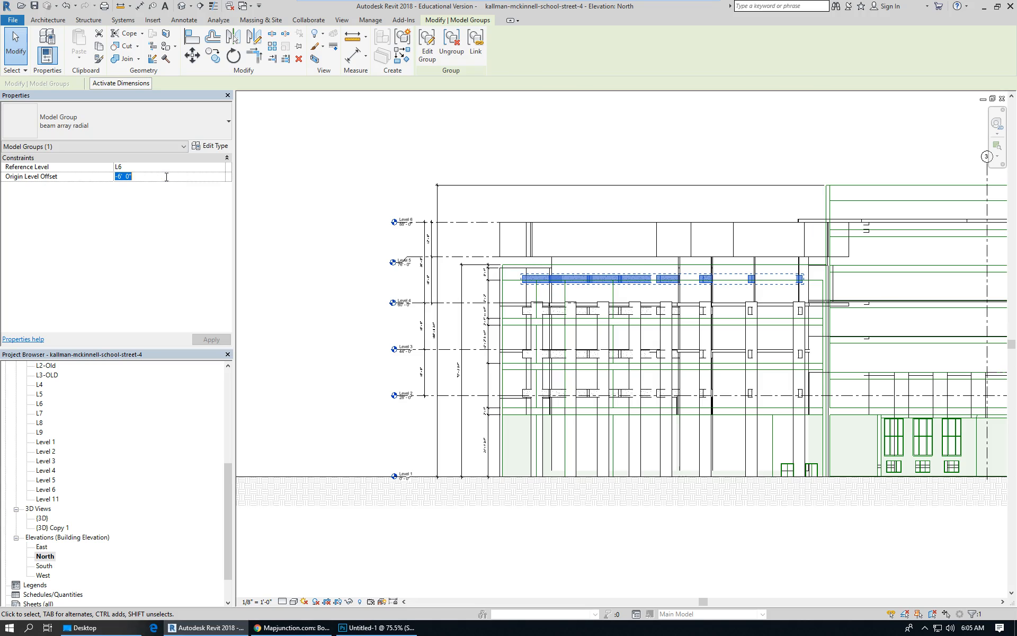
{"action": "type", "text": "-4"}
{"action": "key", "text": "Return"}
{"action": "left_click", "coordinate": [302, 220]}
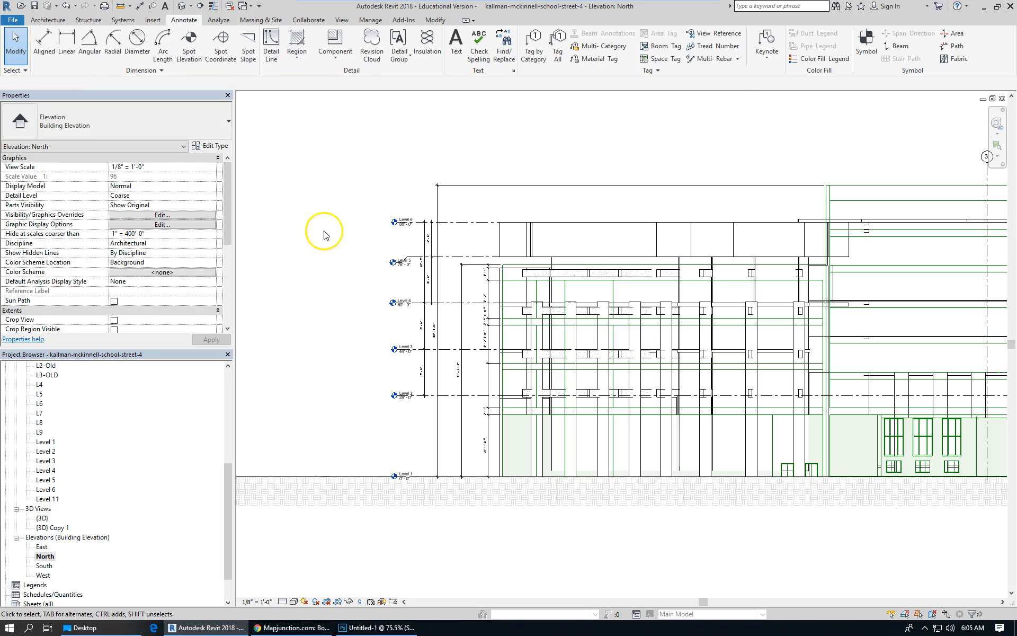
Change the beam array model group's reference level to L5.
{"action": "left_click", "coordinate": [578, 280]}
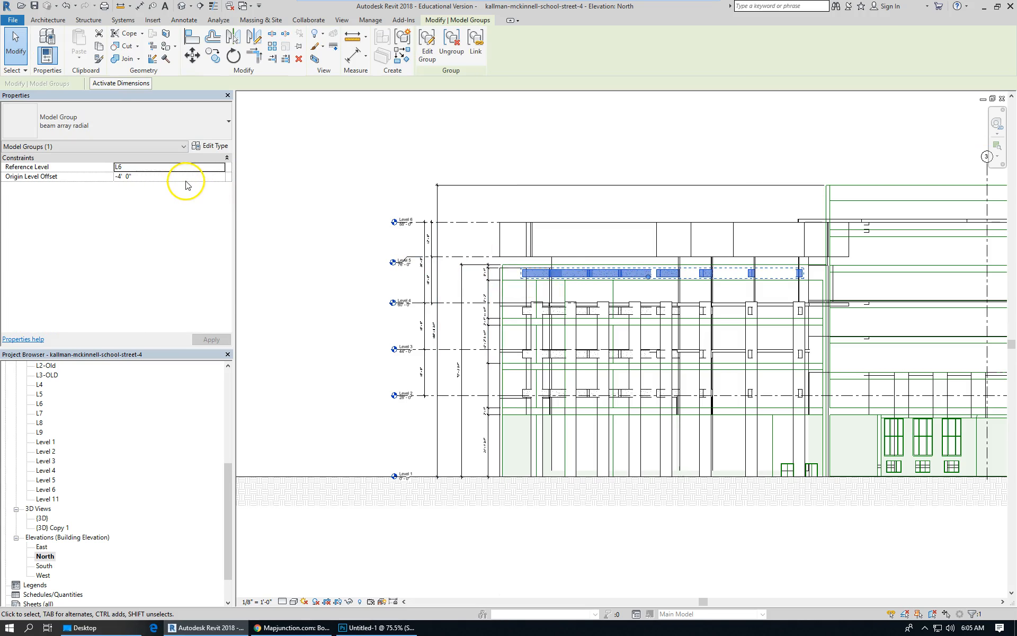
{"action": "scroll", "coordinate": [466, 287], "scroll_direction": "up", "scroll_amount": 2}
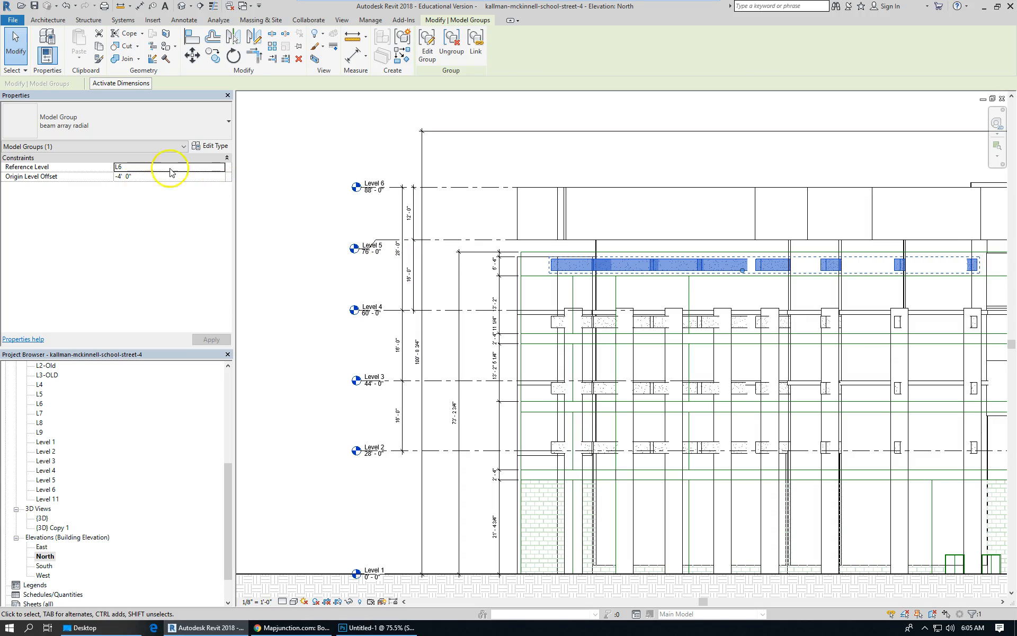
{"action": "left_click", "coordinate": [220, 167]}
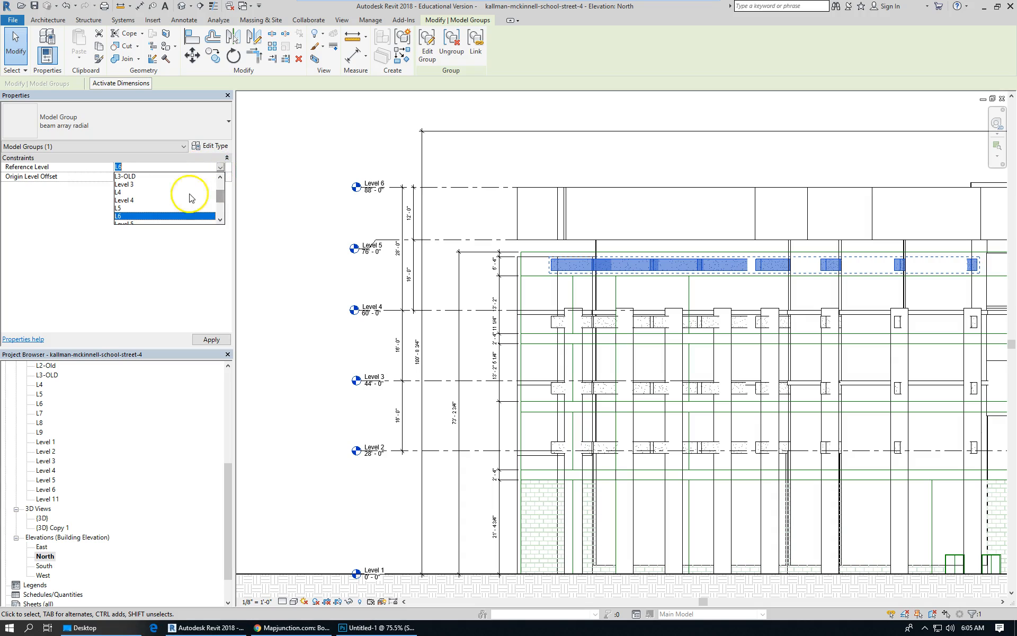
{"action": "left_click", "coordinate": [118, 207]}
{"action": "left_click", "coordinate": [160, 180]}
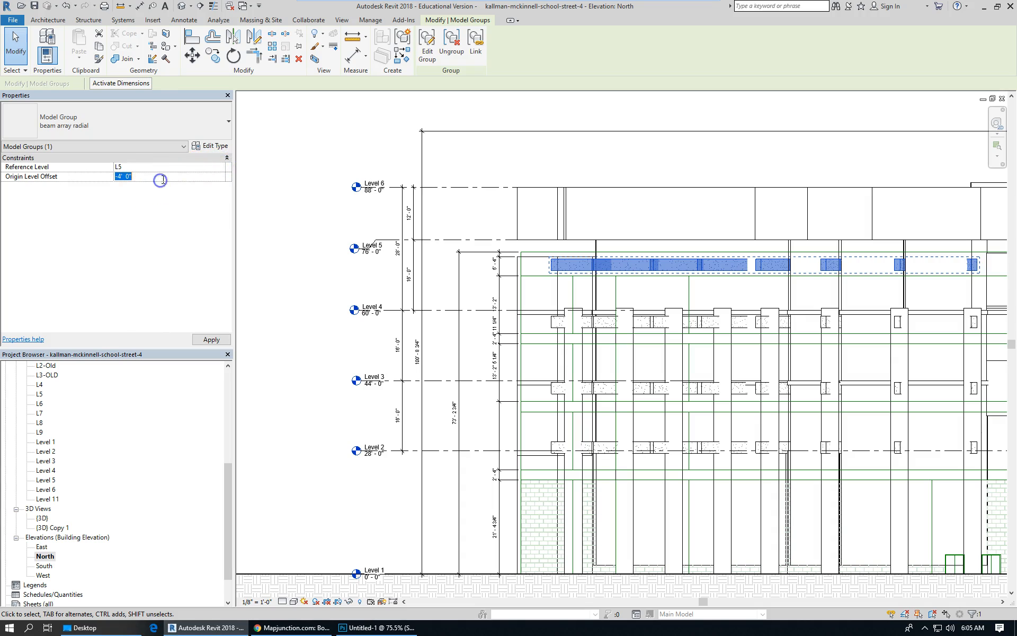
{"action": "left_click", "coordinate": [313, 292]}
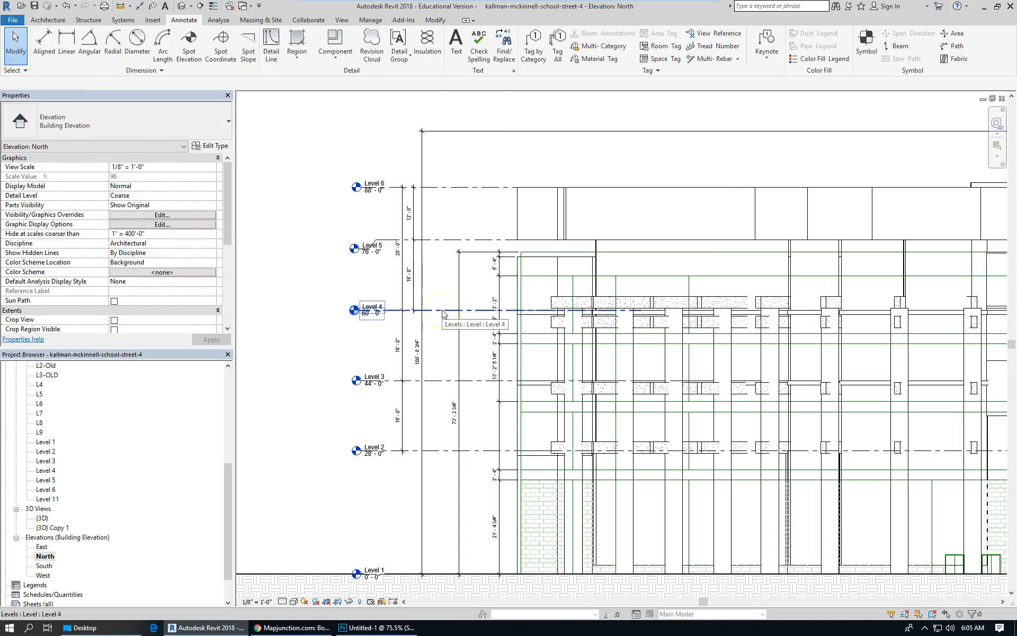
Set the beam array model group's origin level offset to 12'.
{"action": "left_click", "coordinate": [559, 298]}
{"action": "left_click", "coordinate": [148, 176]}
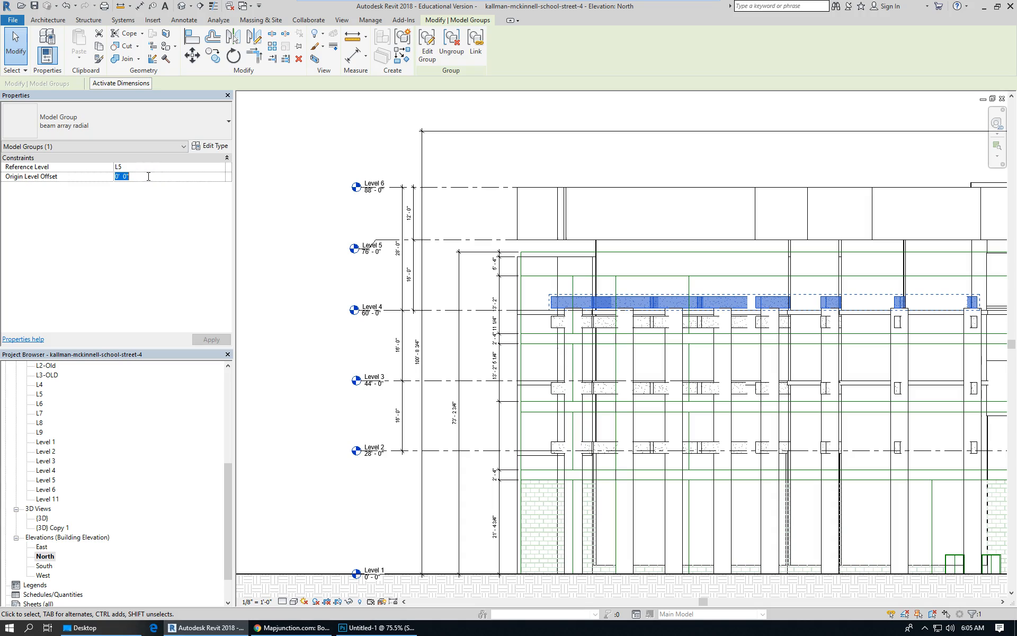
{"action": "type", "text": "12"}
{"action": "left_click", "coordinate": [334, 229]}
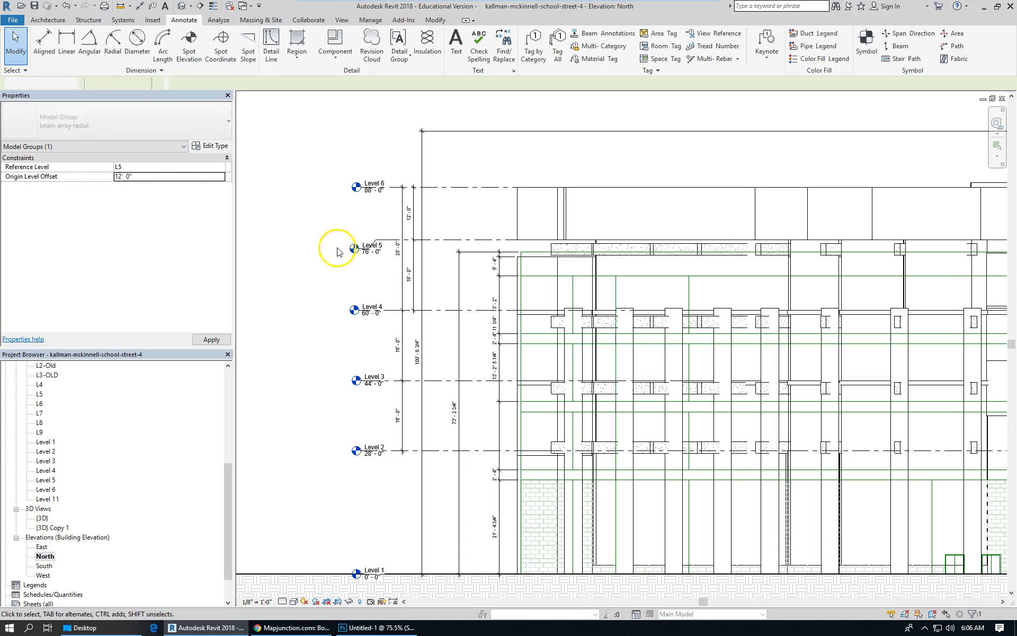
Edit the beam array group at Level 5 and set one beam's start and end level offsets to 0'.
{"action": "scroll", "coordinate": [625, 258], "scroll_direction": "up", "scroll_amount": 2}
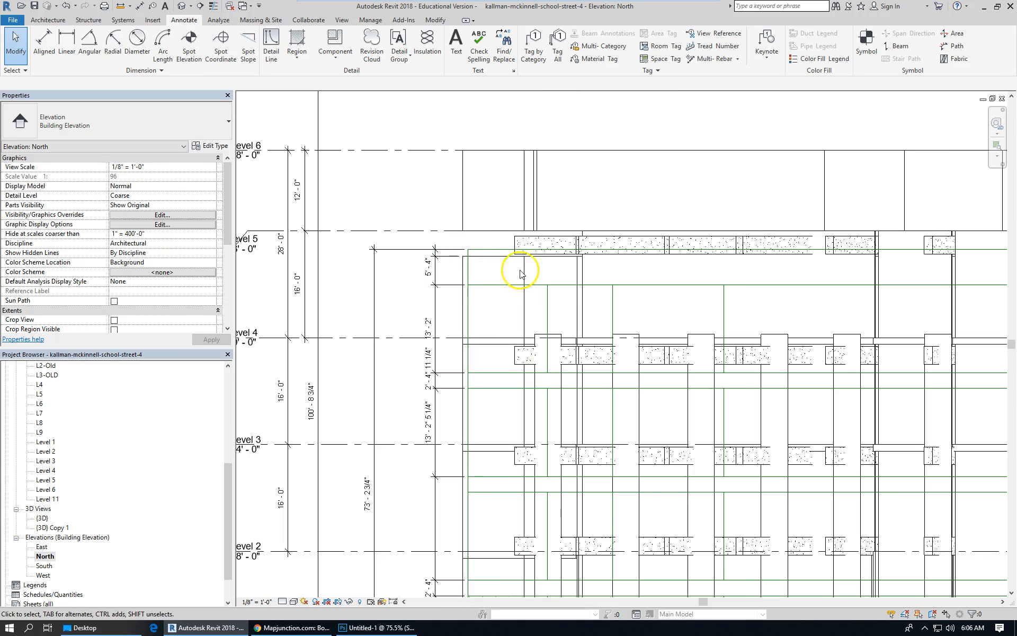
{"action": "scroll", "coordinate": [522, 268], "scroll_direction": "down", "scroll_amount": 2}
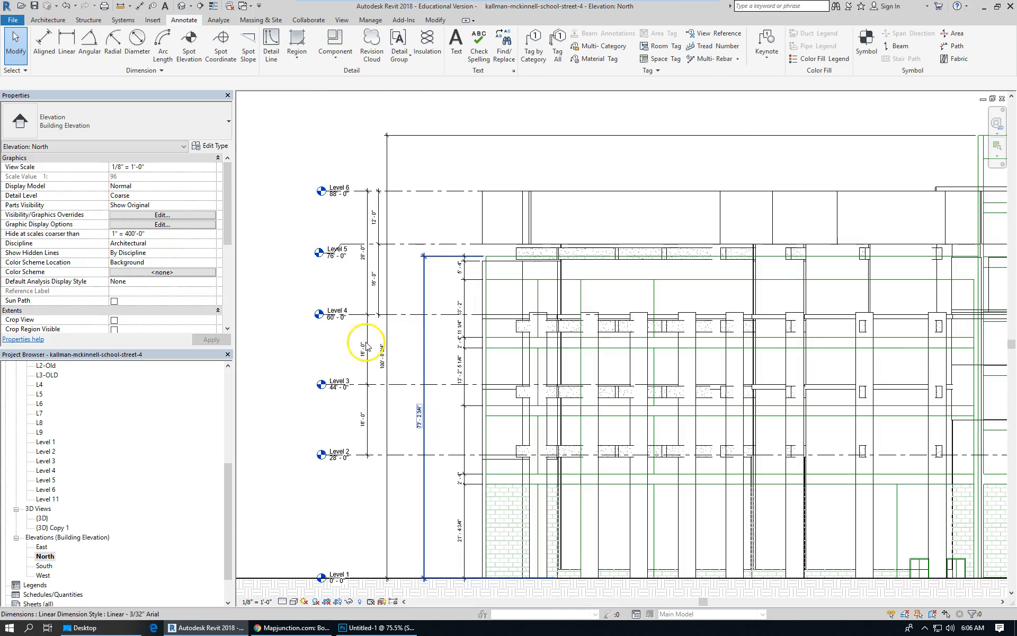
{"action": "left_click", "coordinate": [532, 249]}
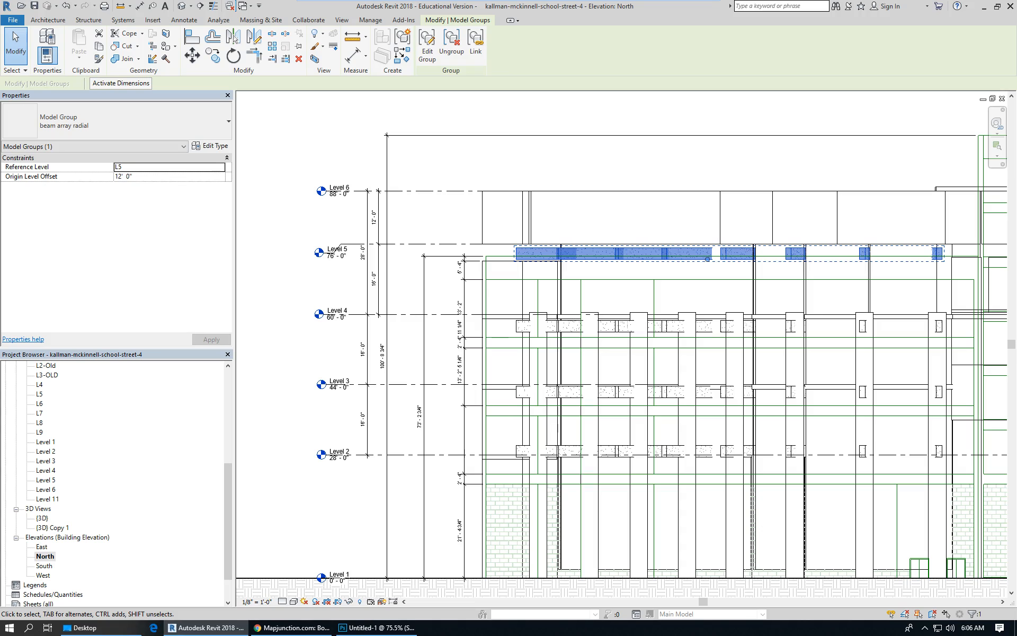
{"action": "left_click", "coordinate": [476, 226]}
{"action": "double_click", "coordinate": [596, 253]}
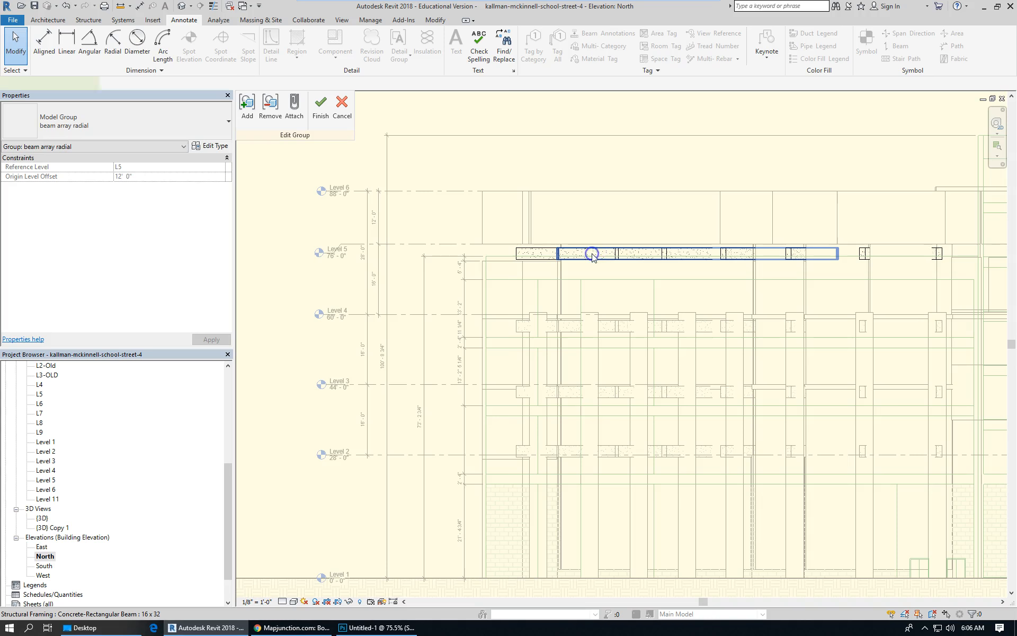
{"action": "left_click", "coordinate": [593, 256]}
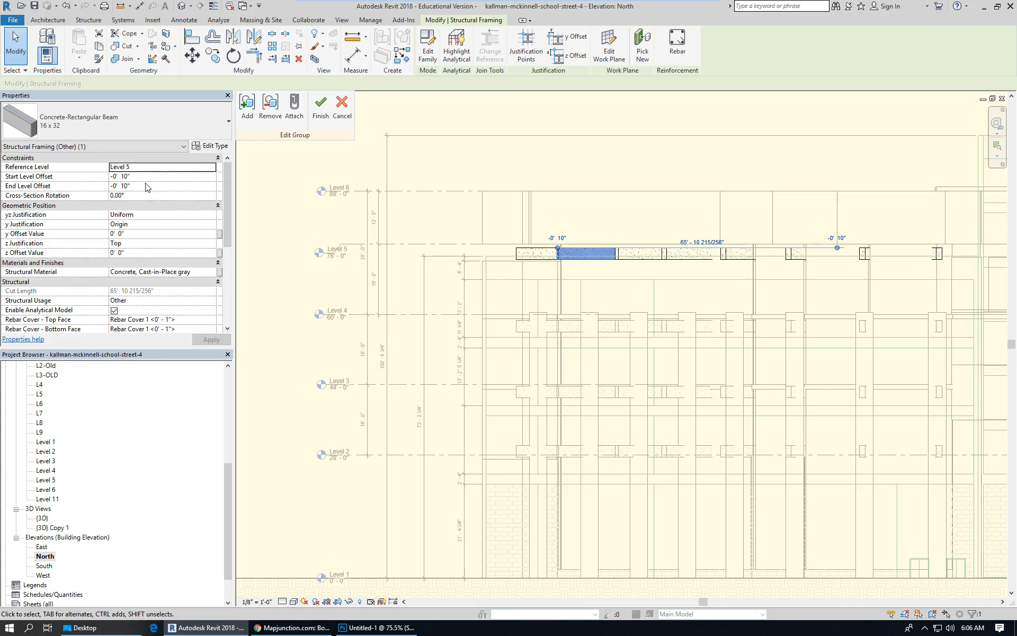
{"action": "mouse_move", "coordinate": [231, 219]}
{"action": "left_mouse_down"}
{"action": "mouse_move", "coordinate": [230, 300]}
{"action": "mouse_move", "coordinate": [233, 205]}
{"action": "left_mouse_up"}
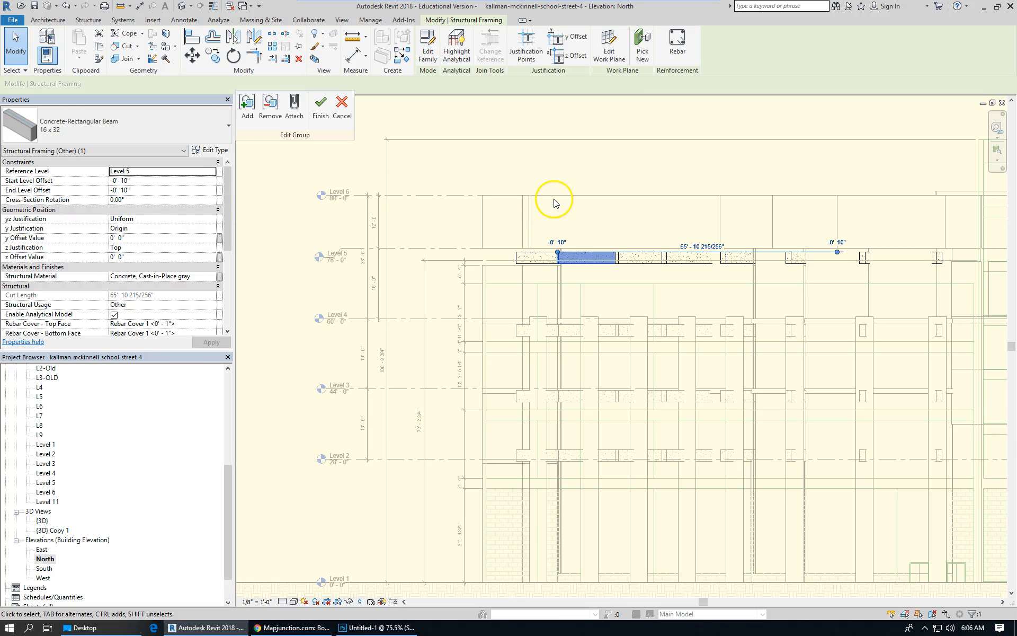
{"action": "left_click", "coordinate": [172, 181]}
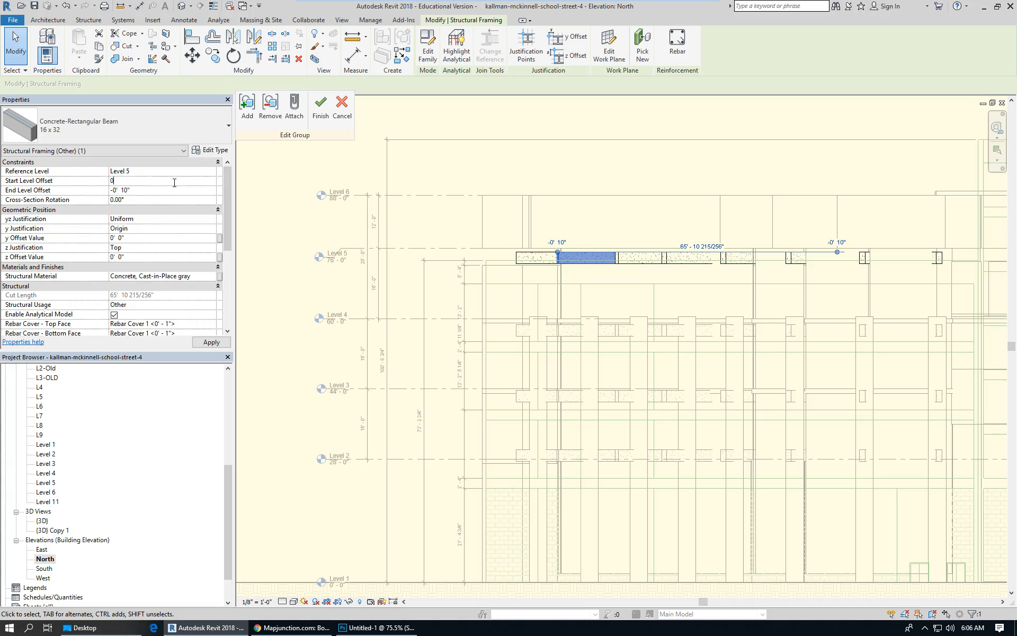
{"action": "left_click", "coordinate": [164, 191]}
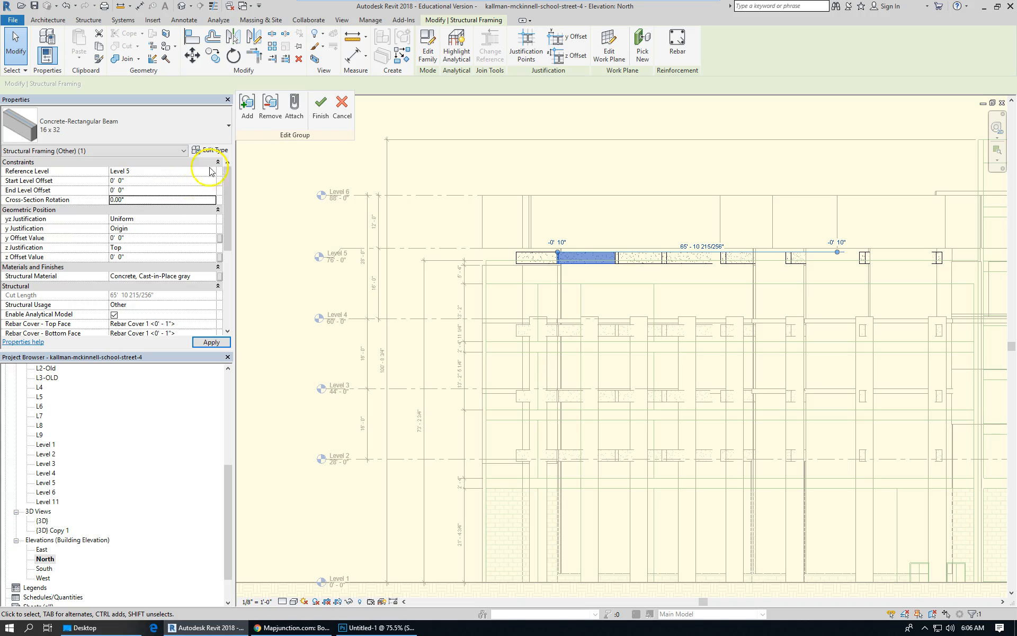
{"action": "left_click", "coordinate": [207, 343]}
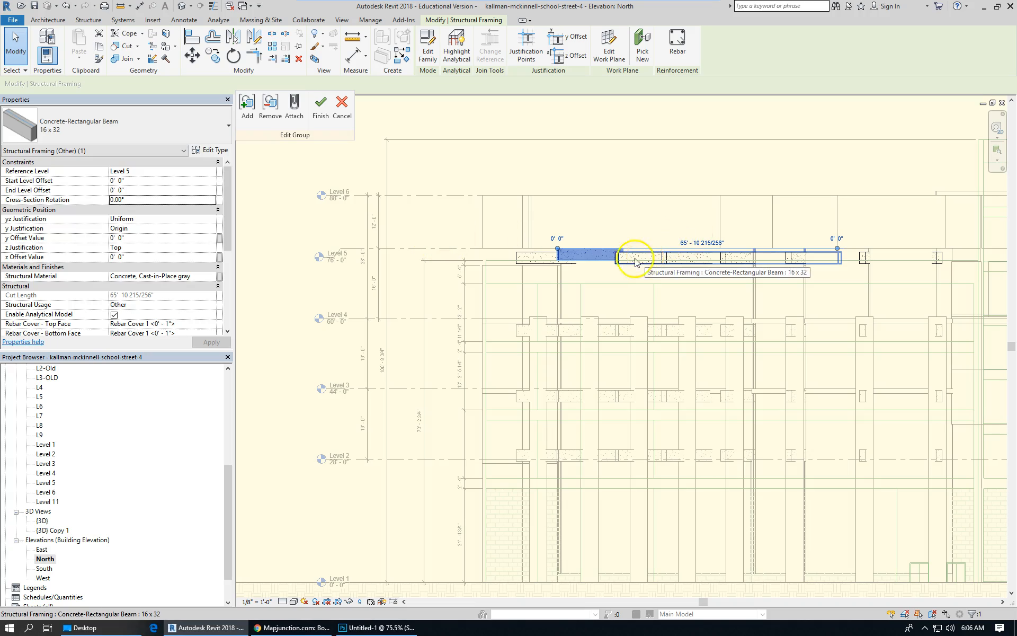
Select the remaining beams in the group, set their start and end level offsets to 0', and finish the group edit.
{"action": "left_click", "coordinate": [527, 258]}
{"action": "right_click", "coordinate": [528, 258]}
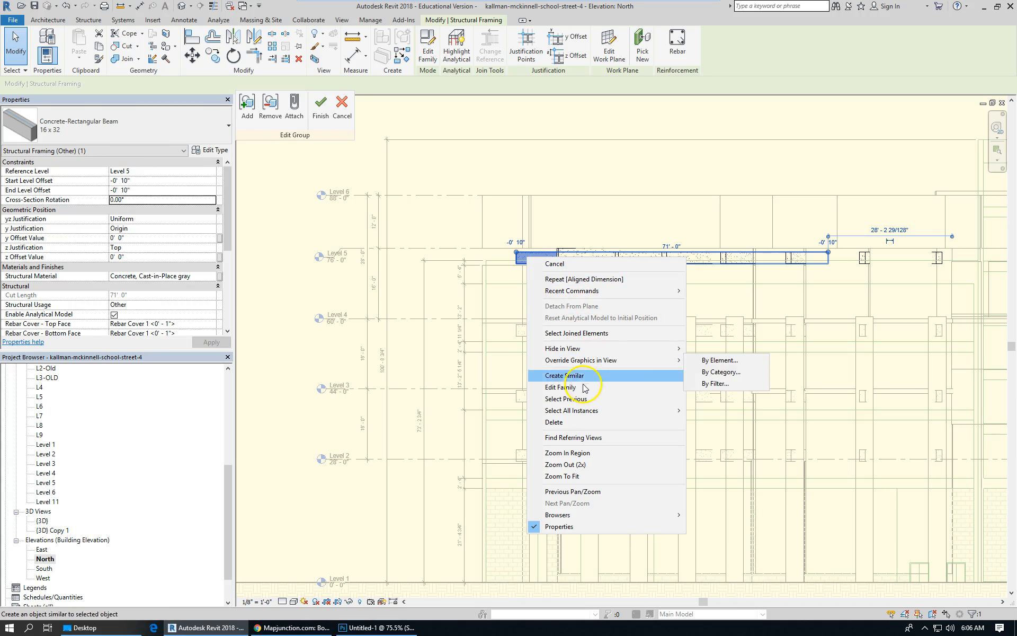
{"action": "mouse_move", "coordinate": [596, 411]}
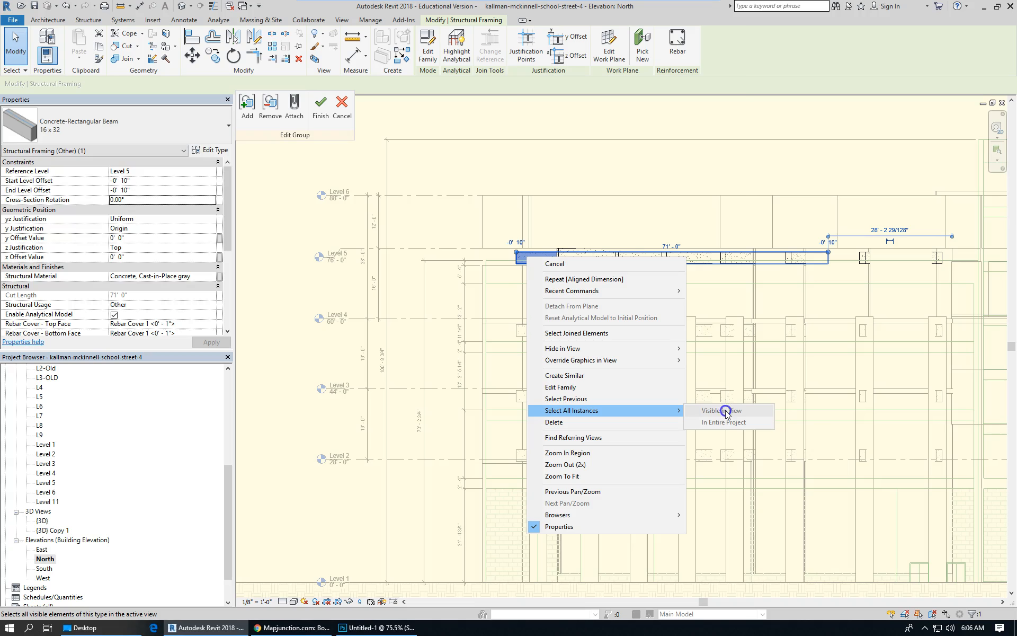
{"action": "left_click", "coordinate": [577, 188]}
{"action": "scroll", "coordinate": [429, 198], "scroll_direction": "down", "scroll_amount": 1}
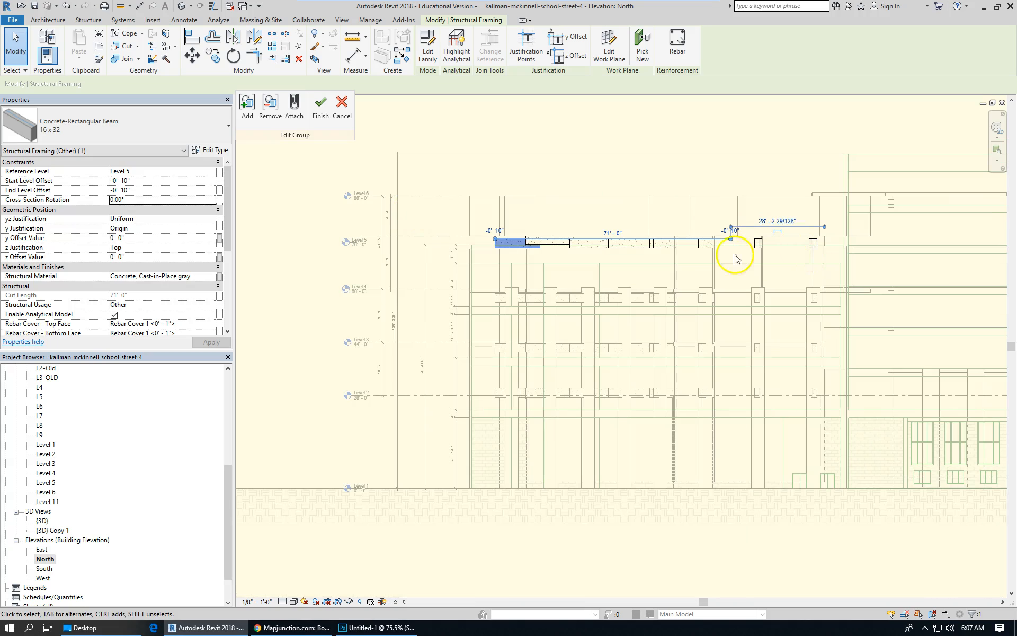
{"action": "left_click", "coordinate": [609, 245], "text": "ctrl"}
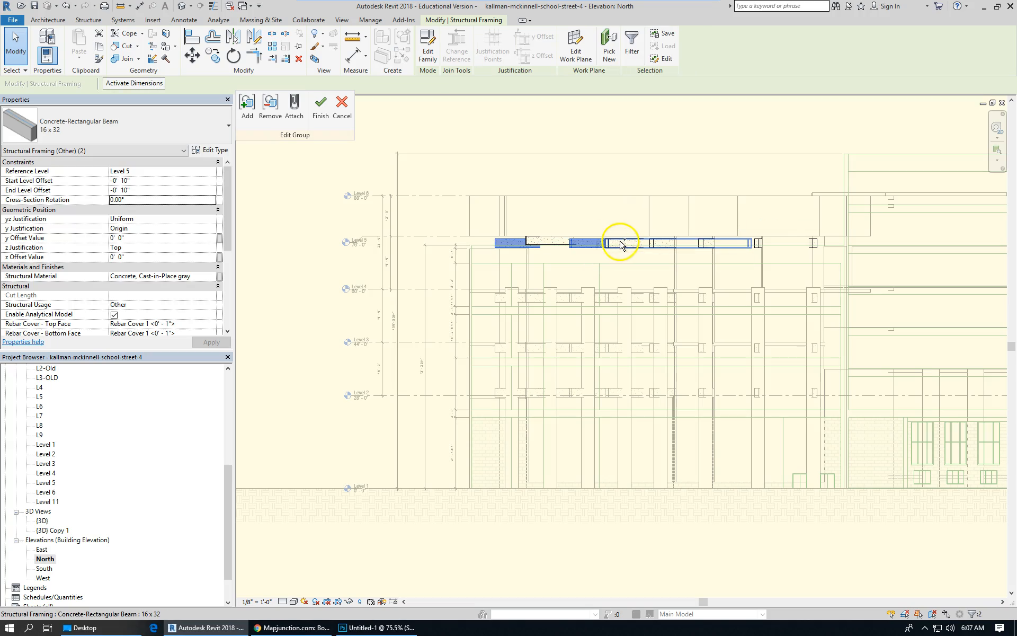
{"action": "left_click", "coordinate": [666, 244], "text": "ctrl"}
{"action": "left_click", "coordinate": [713, 246], "text": "ctrl"}
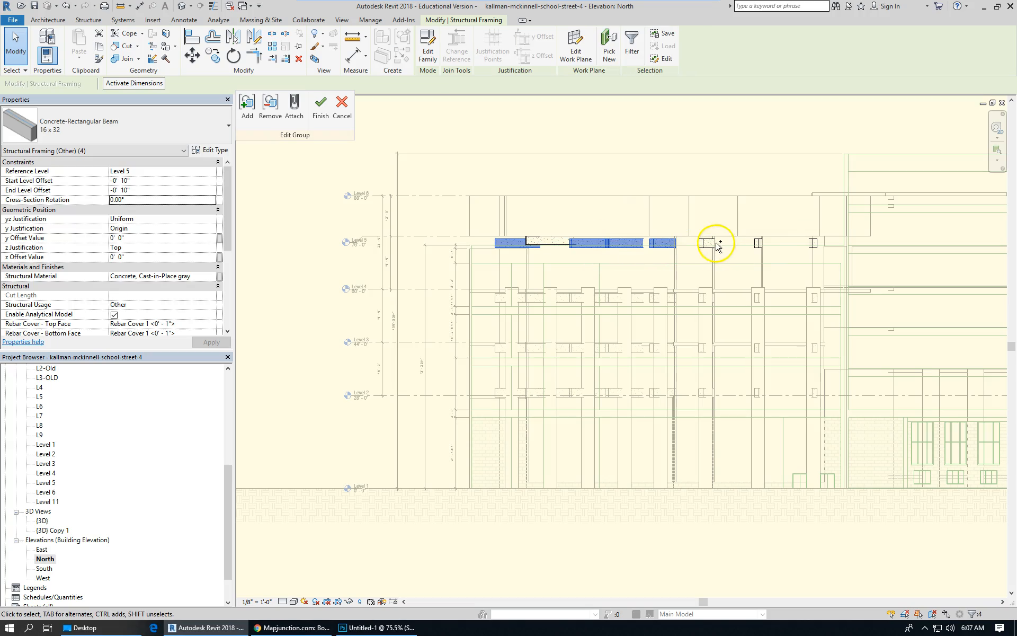
{"action": "left_click", "coordinate": [710, 244], "text": "ctrl"}
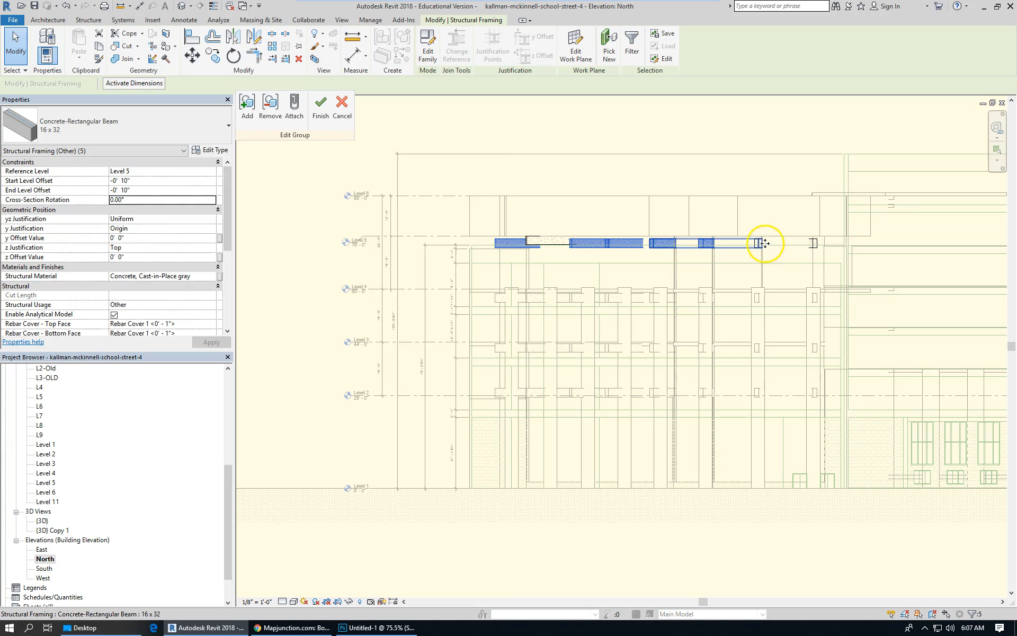
{"action": "left_click", "coordinate": [759, 245], "text": "ctrl"}
{"action": "left_click", "coordinate": [814, 244], "text": "ctrl"}
{"action": "left_click", "coordinate": [141, 182]}
{"action": "type", "text": "0"}
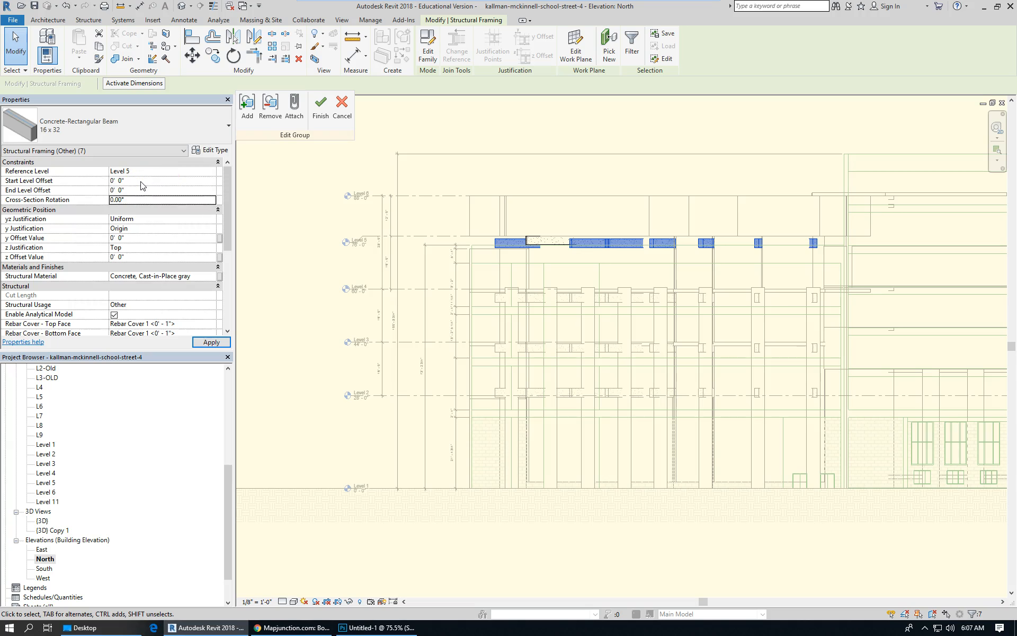
{"action": "left_click", "coordinate": [401, 259]}
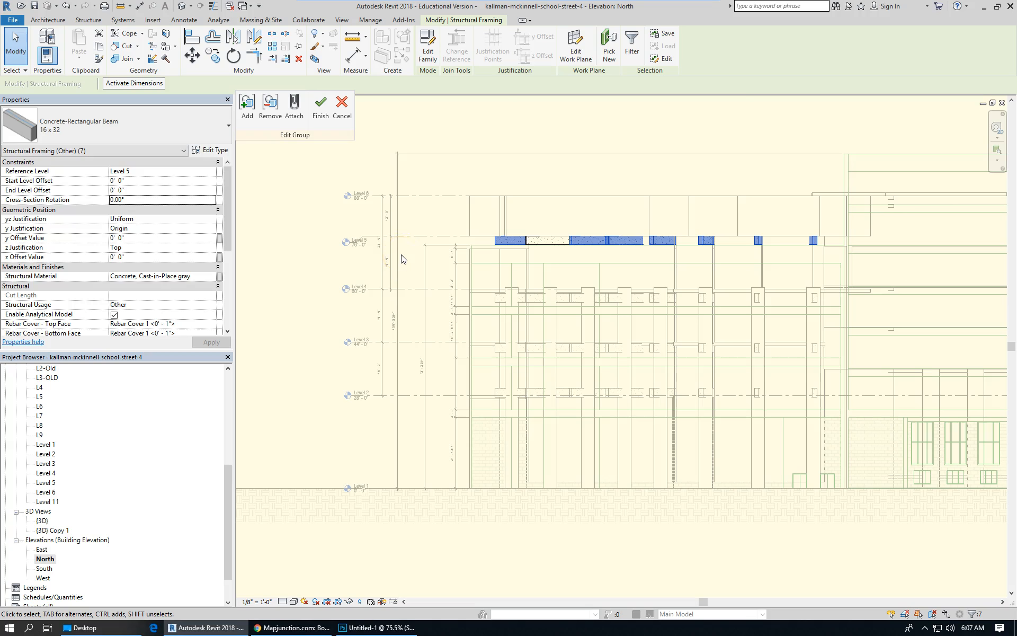
{"action": "left_click", "coordinate": [321, 109]}
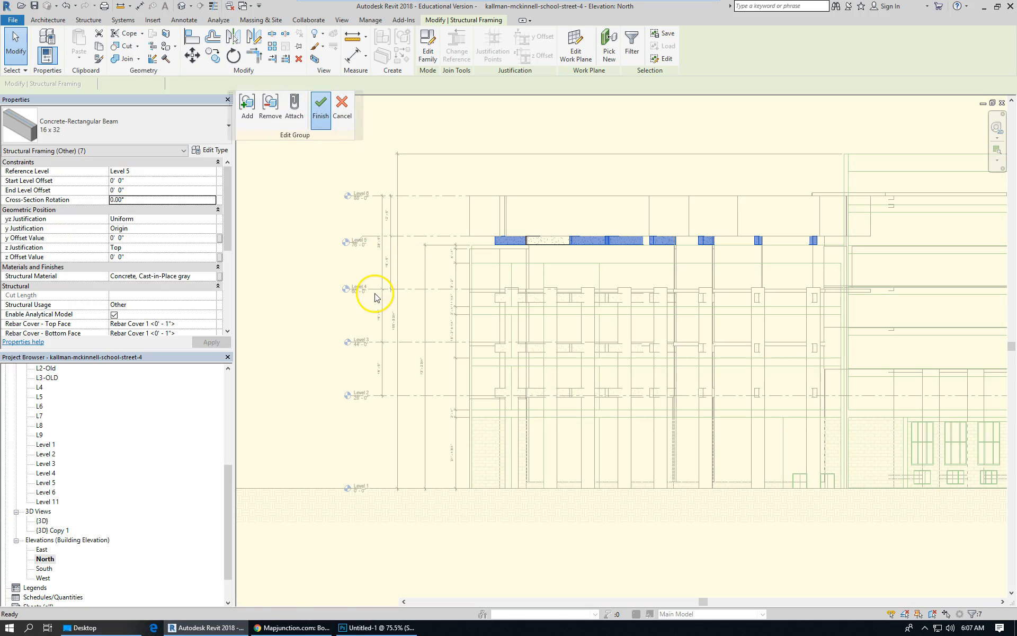
Add an aligned dimension measuring the height of the beam array above Level 2.
{"action": "scroll", "coordinate": [567, 357], "scroll_direction": "up", "scroll_amount": 2}
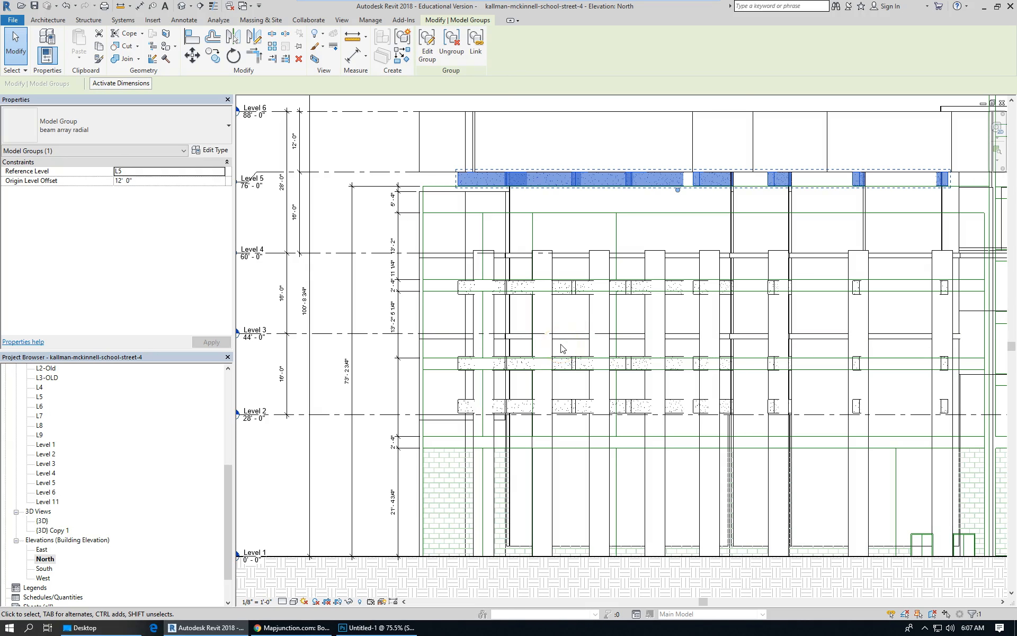
{"action": "left_click", "coordinate": [519, 417]}
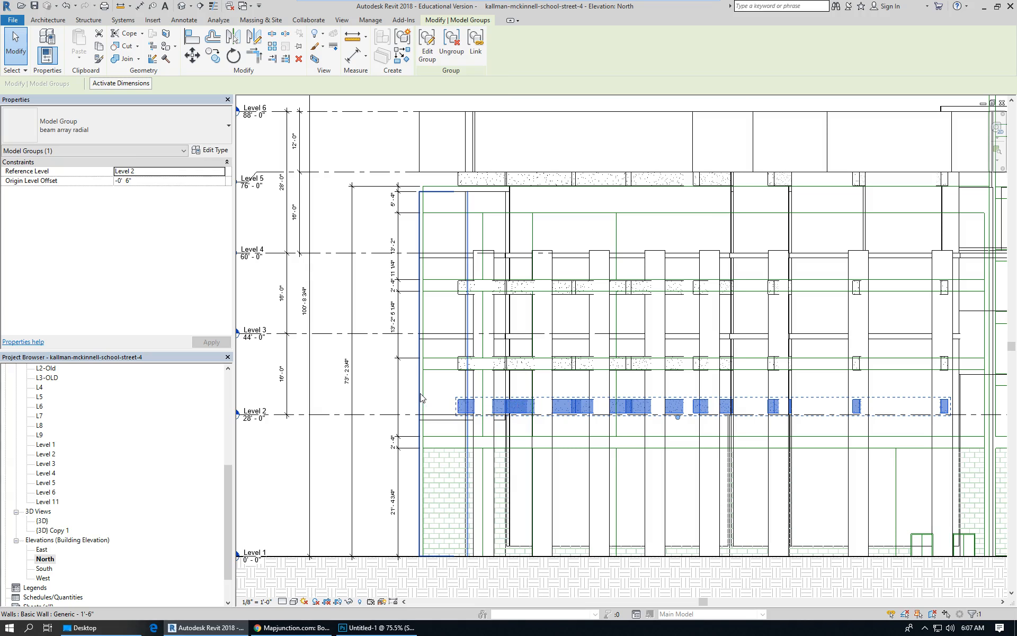
{"action": "scroll", "coordinate": [482, 418], "scroll_direction": "up", "scroll_amount": 1}
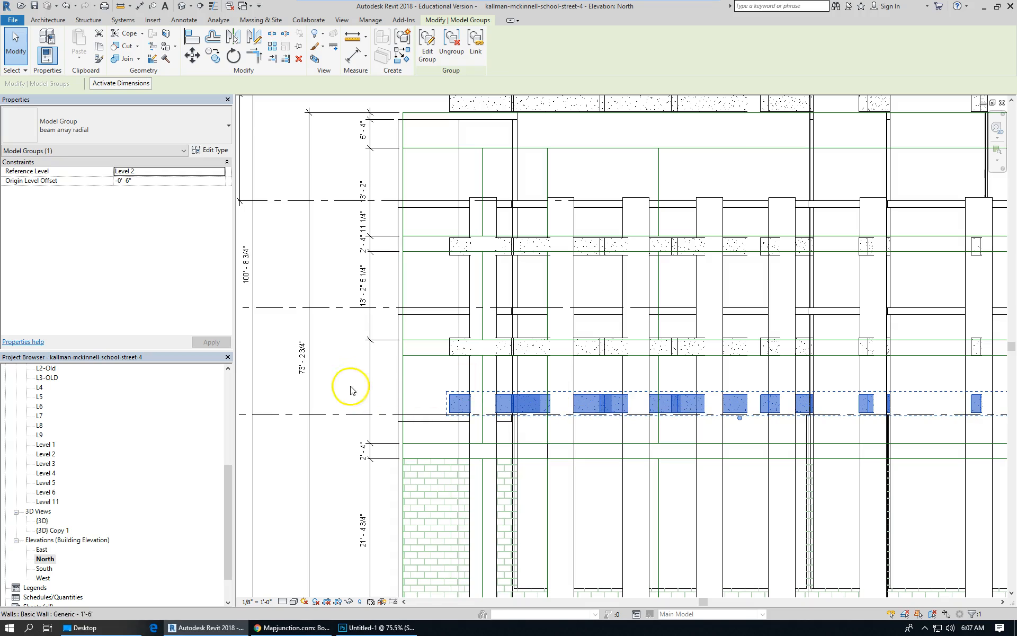
{"action": "scroll", "coordinate": [600, 415], "scroll_direction": "down", "scroll_amount": 2}
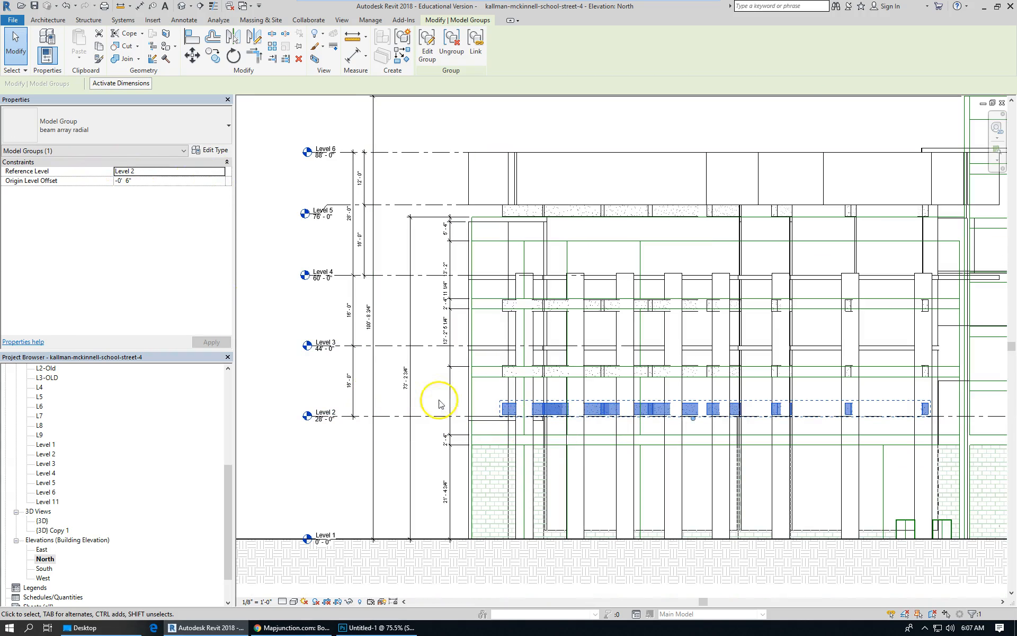
{"action": "scroll", "coordinate": [491, 424], "scroll_direction": "up", "scroll_amount": 3}
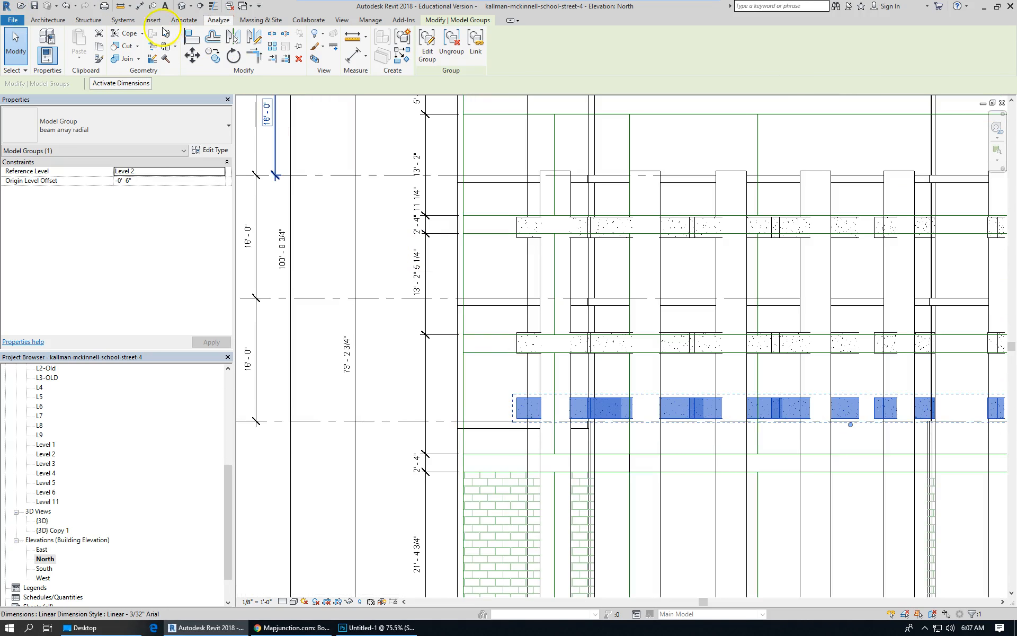
{"action": "left_click", "coordinate": [184, 20]}
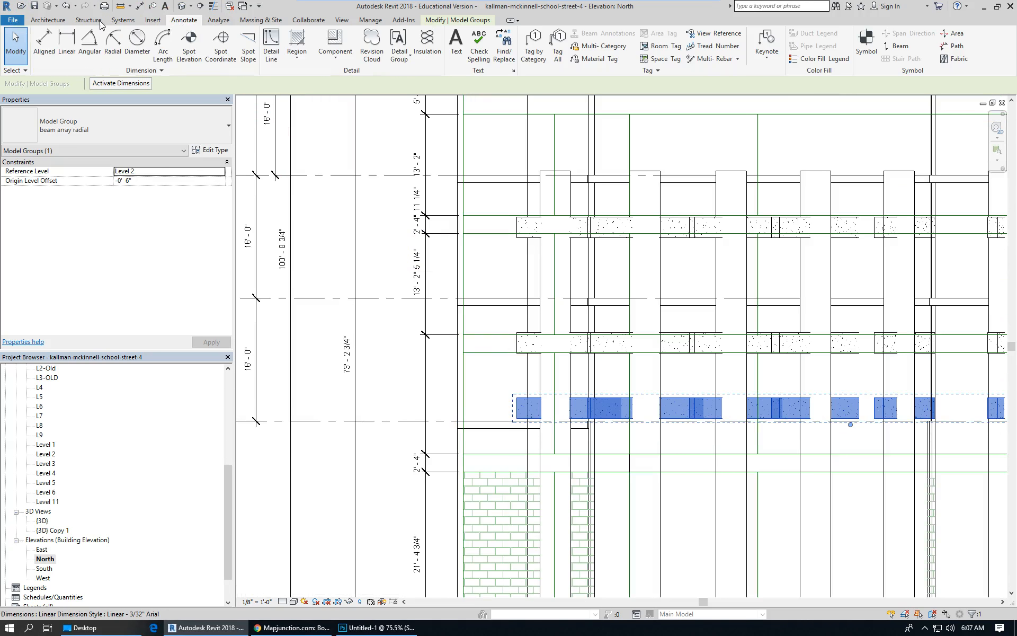
{"action": "left_click", "coordinate": [38, 45]}
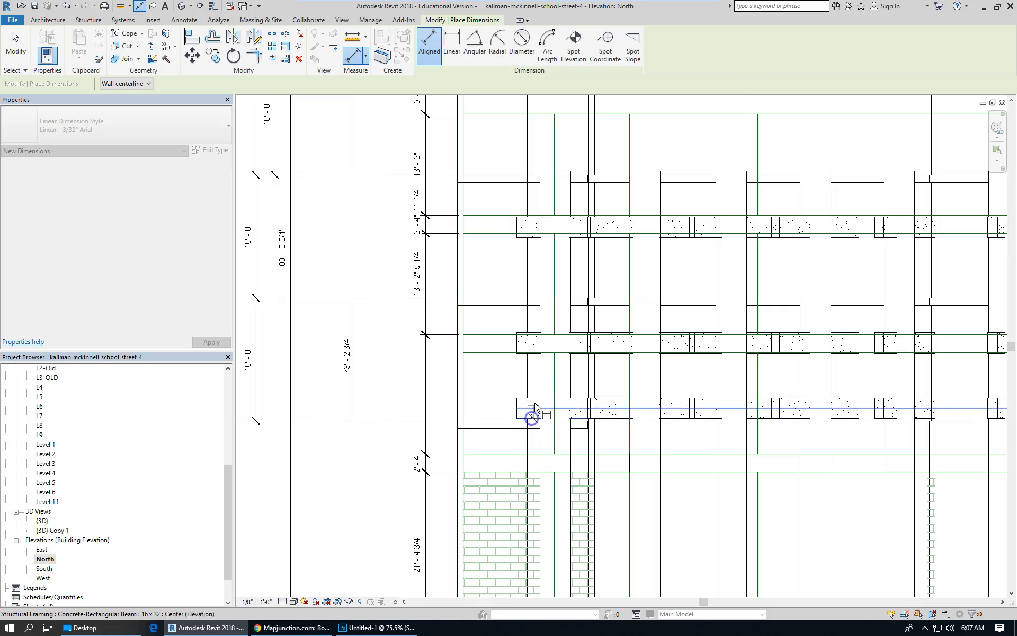
{"action": "left_click", "coordinate": [504, 413]}
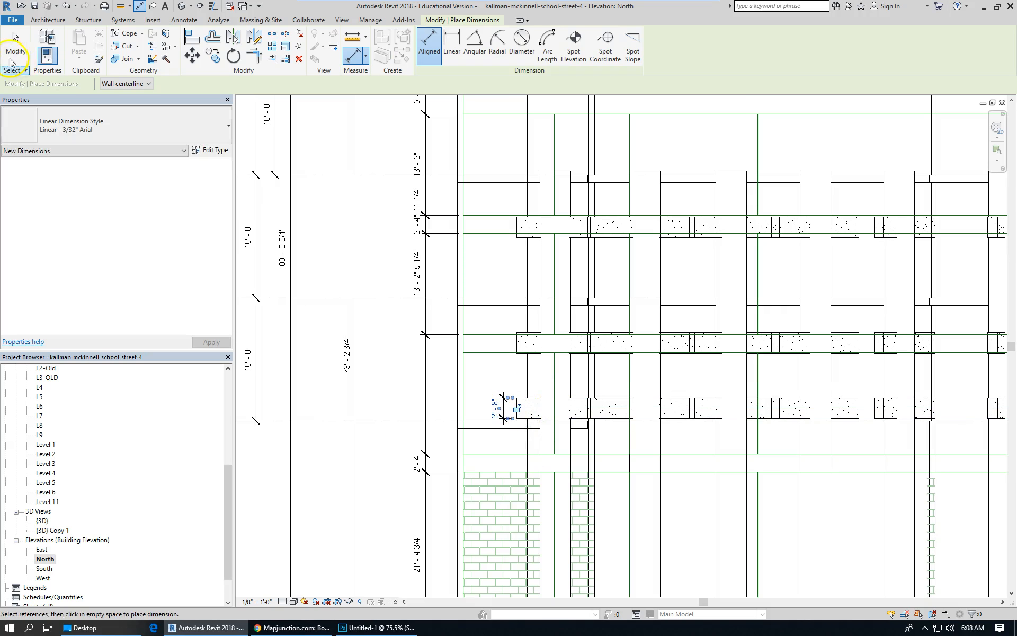
{"action": "key", "text": "Escape"}
{"action": "key", "text": "Escape"}
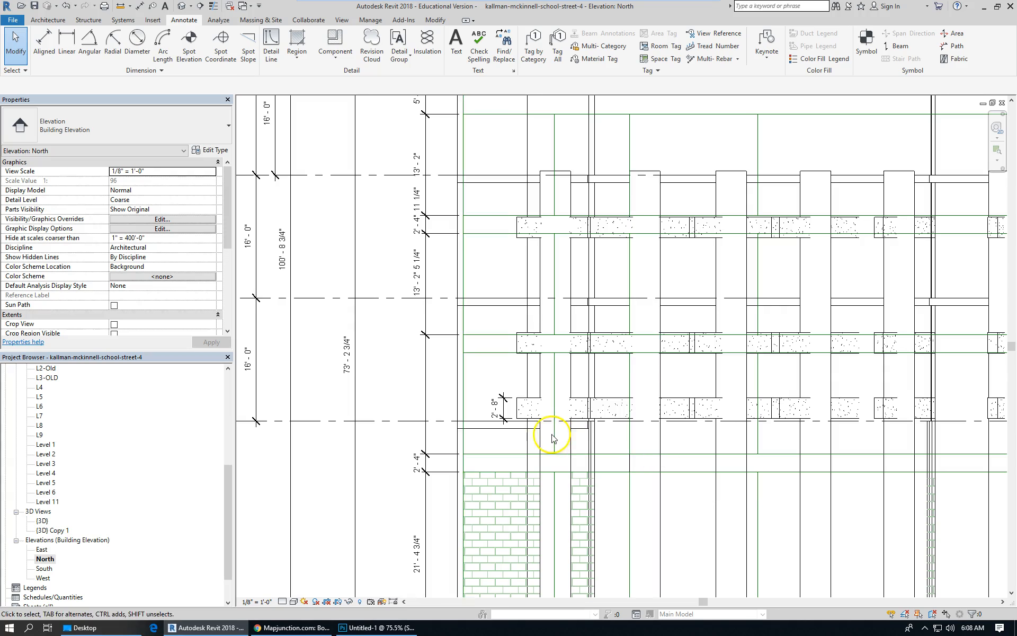
Set the Level 2 beam array model group's origin level offset to 0'.
{"action": "scroll", "coordinate": [550, 431], "scroll_direction": "down", "scroll_amount": 2}
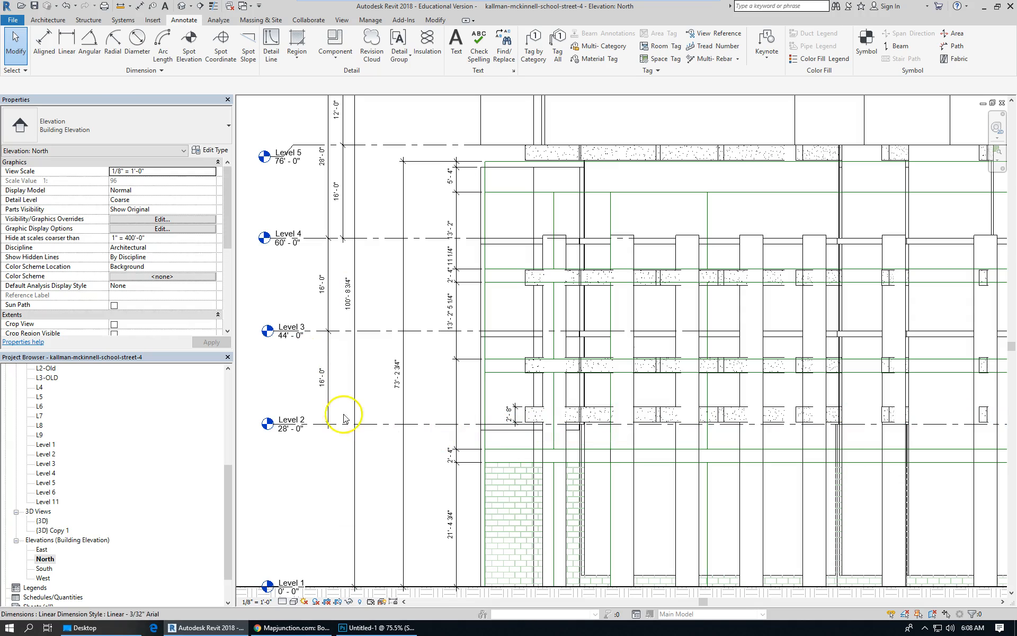
{"action": "left_click", "coordinate": [528, 412]}
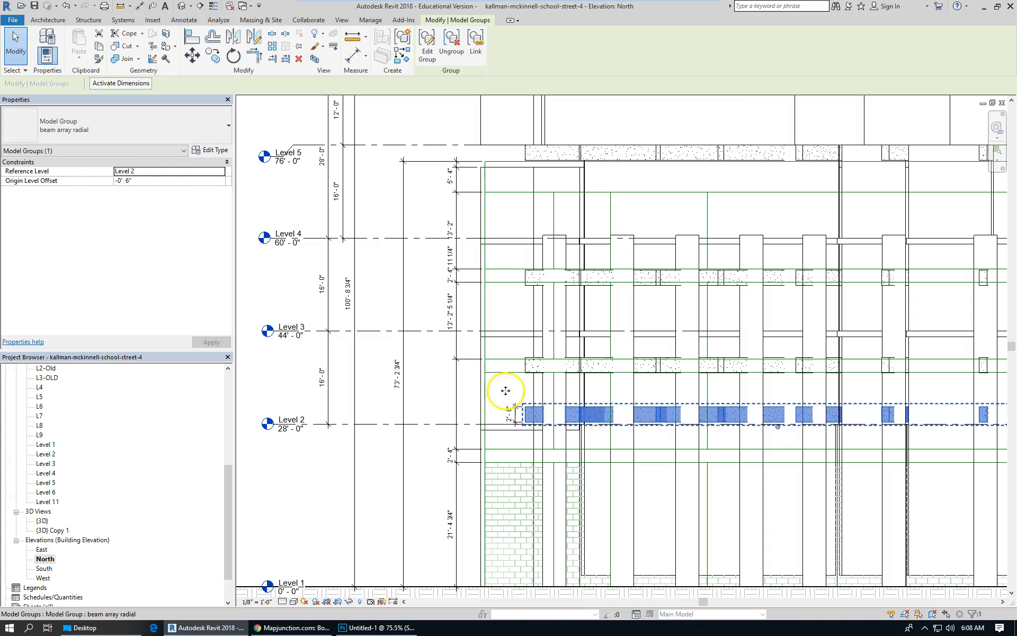
{"action": "left_click", "coordinate": [163, 181]}
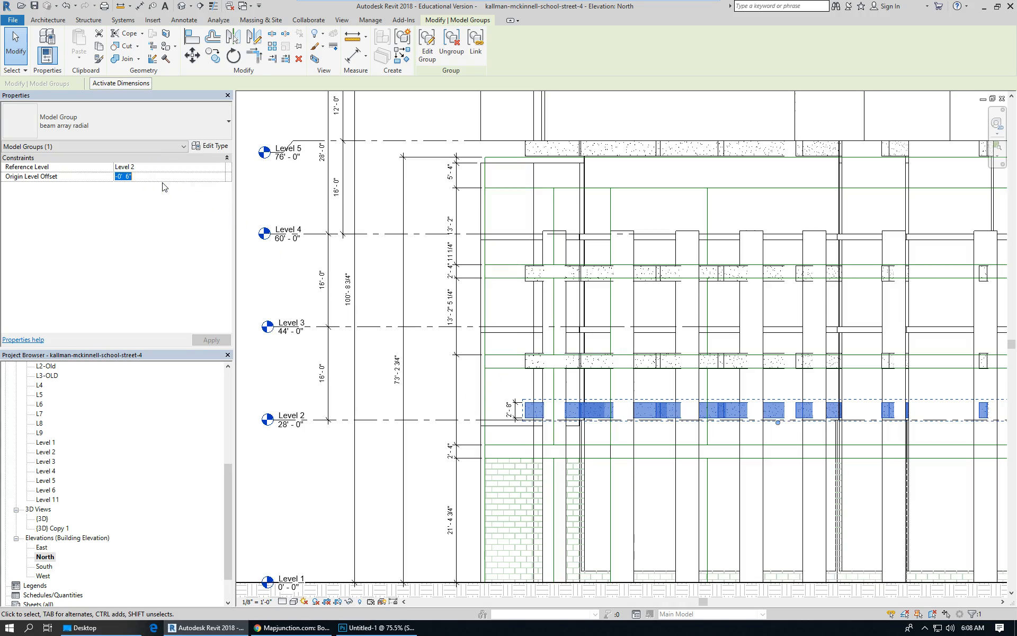
{"action": "type", "text": "0"}
{"action": "key", "text": "Return"}
{"action": "left_click", "coordinate": [164, 226]}
{"action": "left_click", "coordinate": [387, 374]}
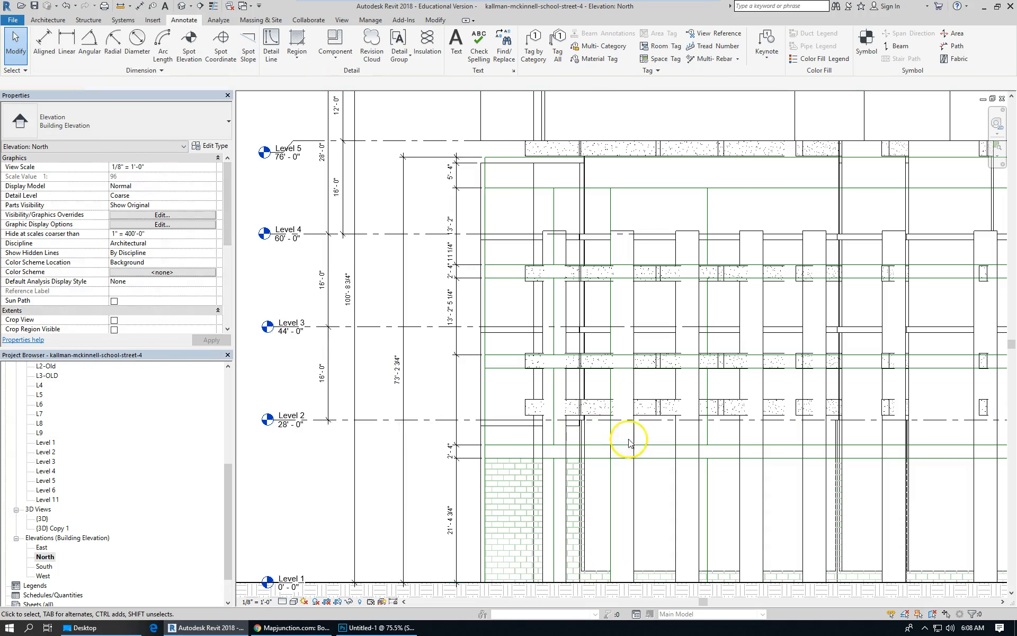
{"action": "scroll", "coordinate": [630, 434], "scroll_direction": "up", "scroll_amount": 2}
{"action": "scroll", "coordinate": [637, 421], "scroll_direction": "down", "scroll_amount": 2}
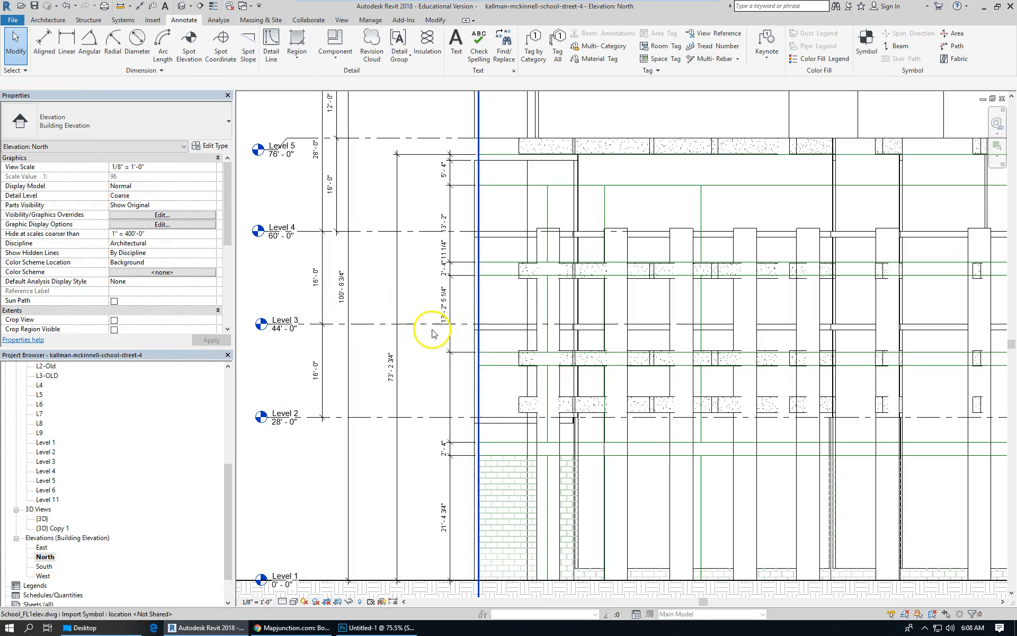
{"action": "left_click", "coordinate": [586, 407]}
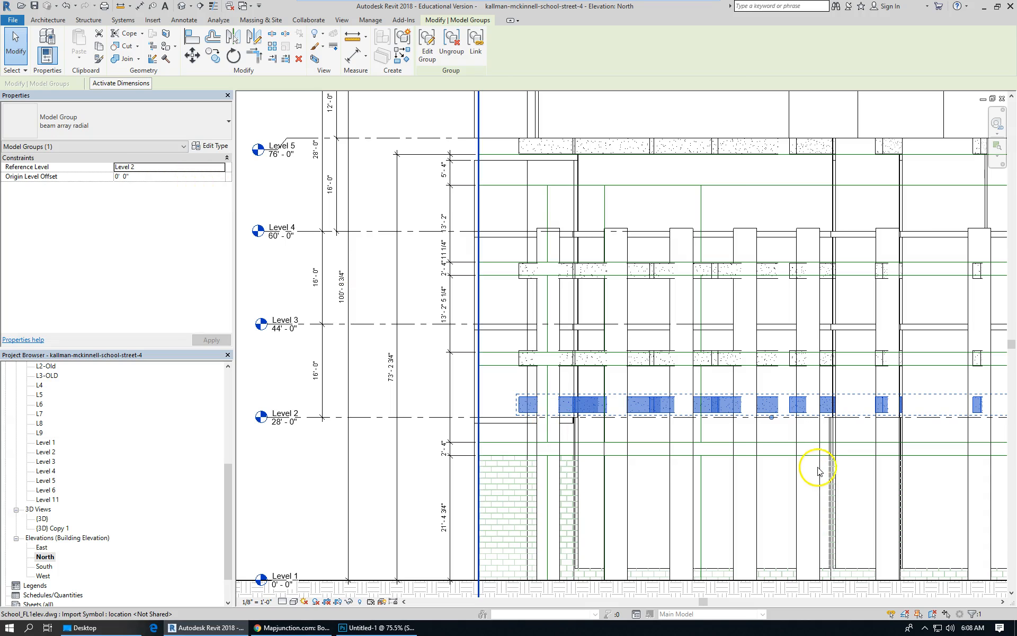
Inspect the beam array model groups at Levels 3, 5 and 4 to check their reference levels and origin offsets.
{"action": "scroll", "coordinate": [727, 429], "scroll_direction": "up", "scroll_amount": 3}
{"action": "scroll", "coordinate": [729, 432], "scroll_direction": "down", "scroll_amount": 5}
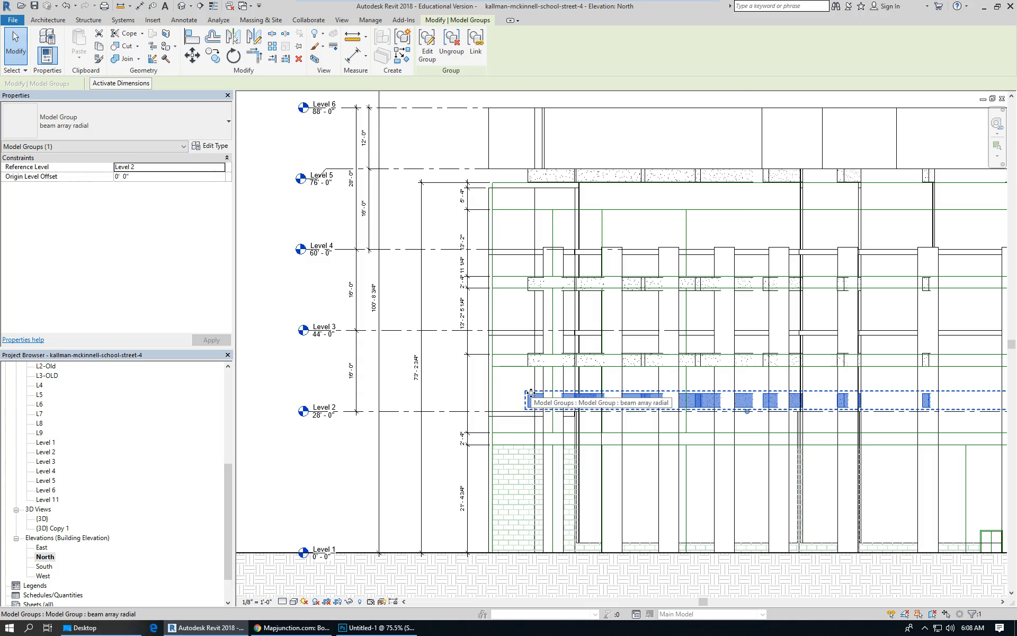
{"action": "left_click", "coordinate": [450, 392]}
{"action": "left_click", "coordinate": [557, 358]}
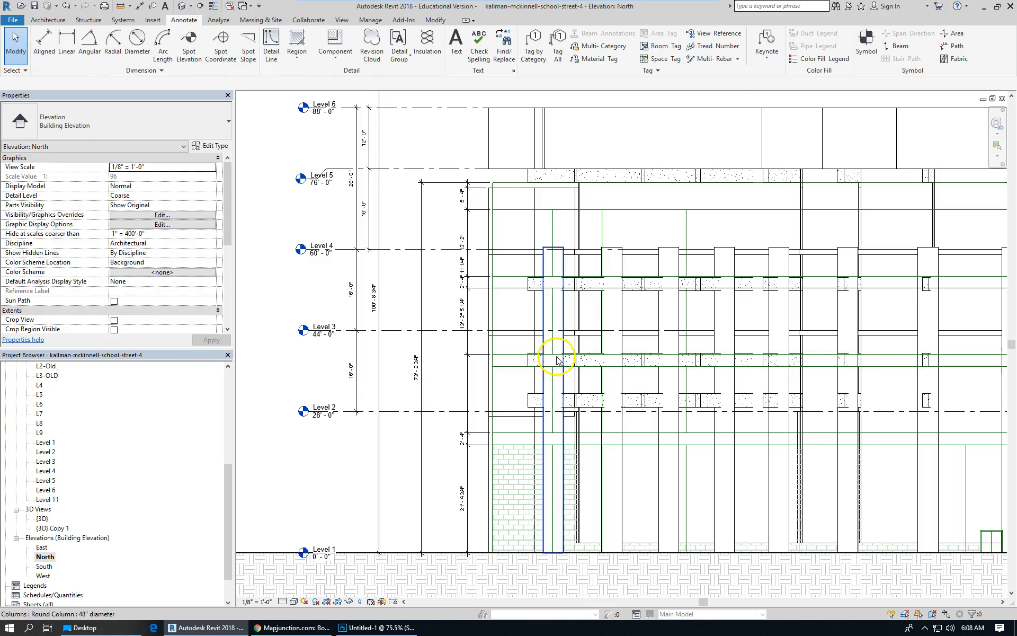
{"action": "left_click", "coordinate": [592, 359]}
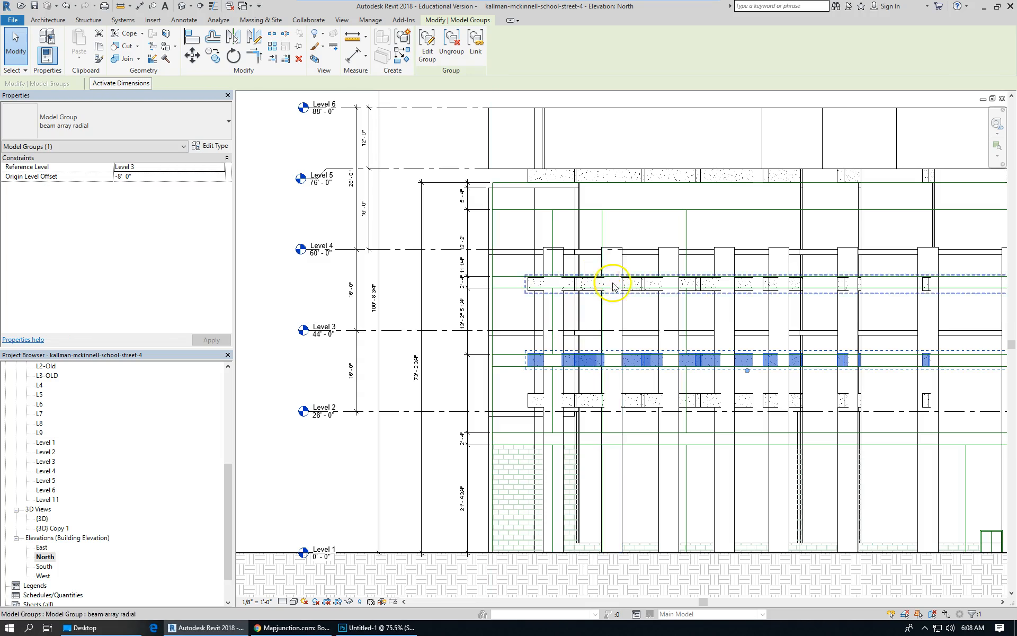
{"action": "left_click", "coordinate": [601, 177]}
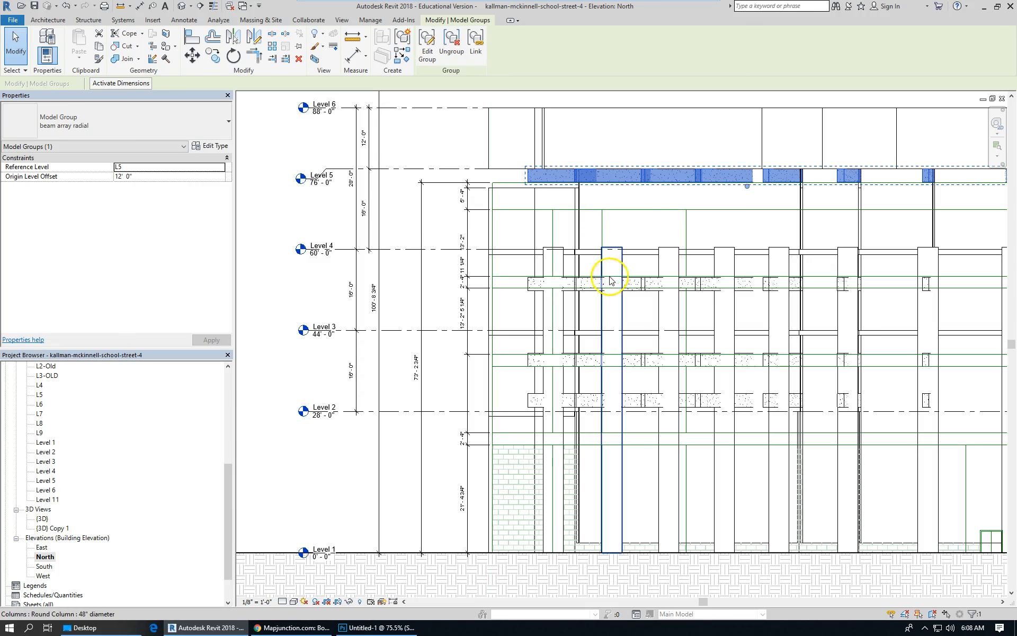
{"action": "left_click", "coordinate": [590, 291]}
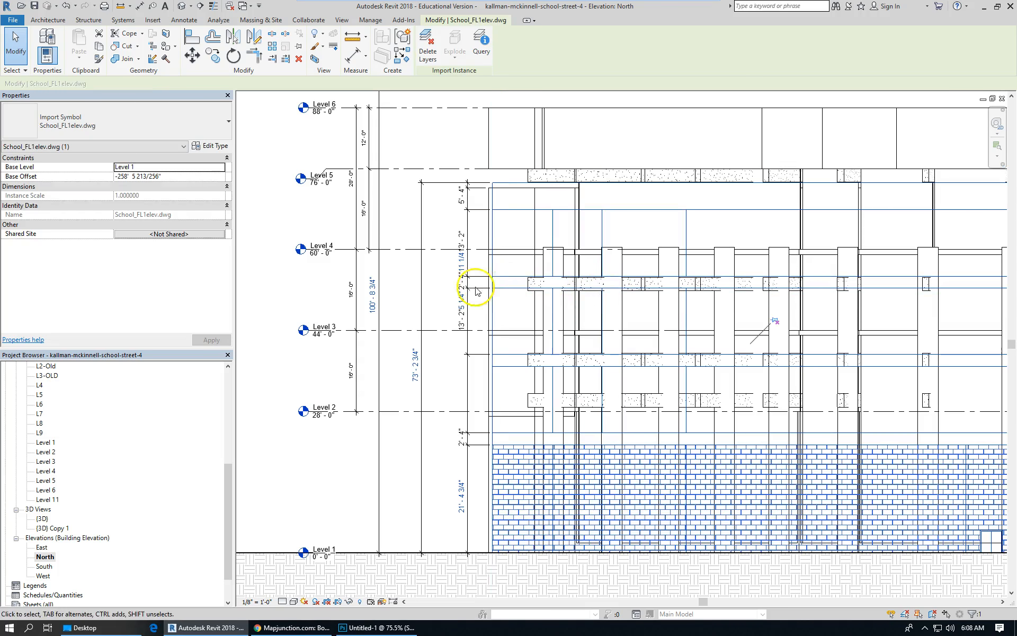
{"action": "left_click", "coordinate": [423, 281]}
{"action": "left_click", "coordinate": [432, 282]}
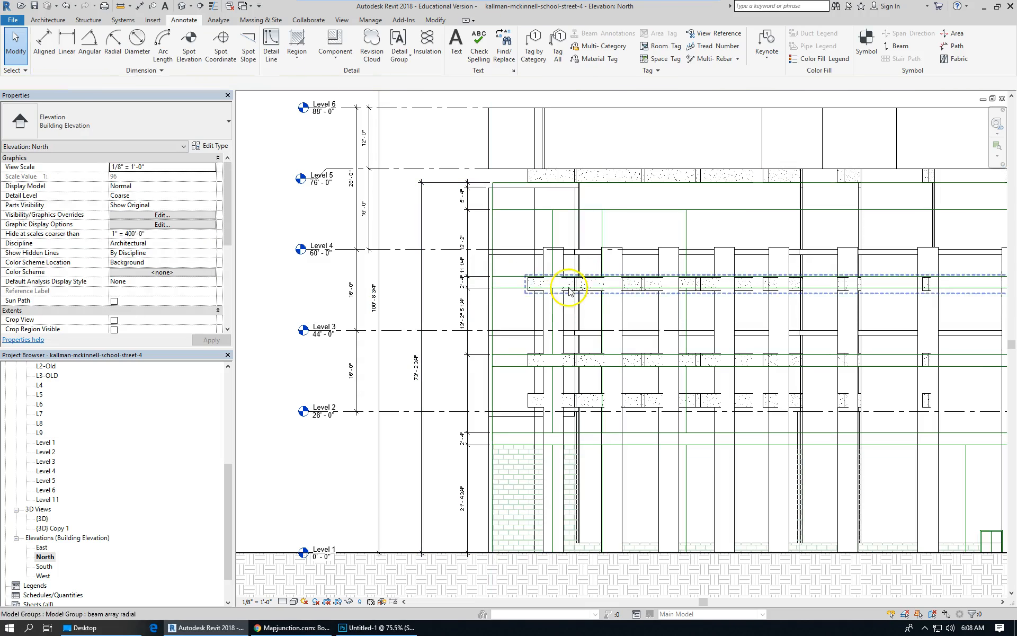
Set the Level 4 beam array model group's origin level offset to 0'.
{"action": "left_click", "coordinate": [587, 295]}
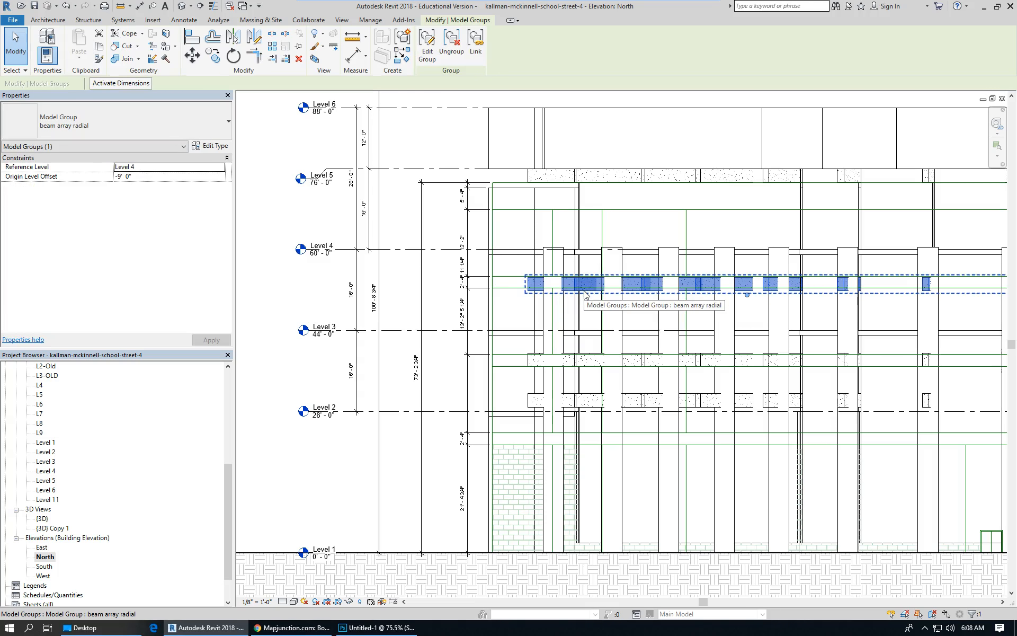
{"action": "left_click", "coordinate": [191, 179]}
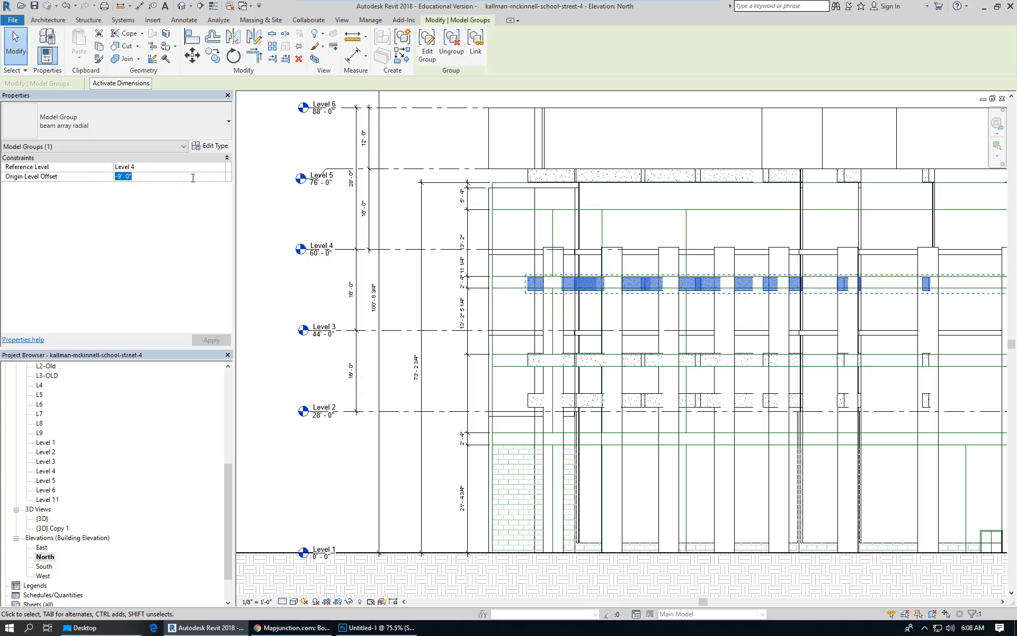
{"action": "type", "text": "0"}
{"action": "key", "text": "Return"}
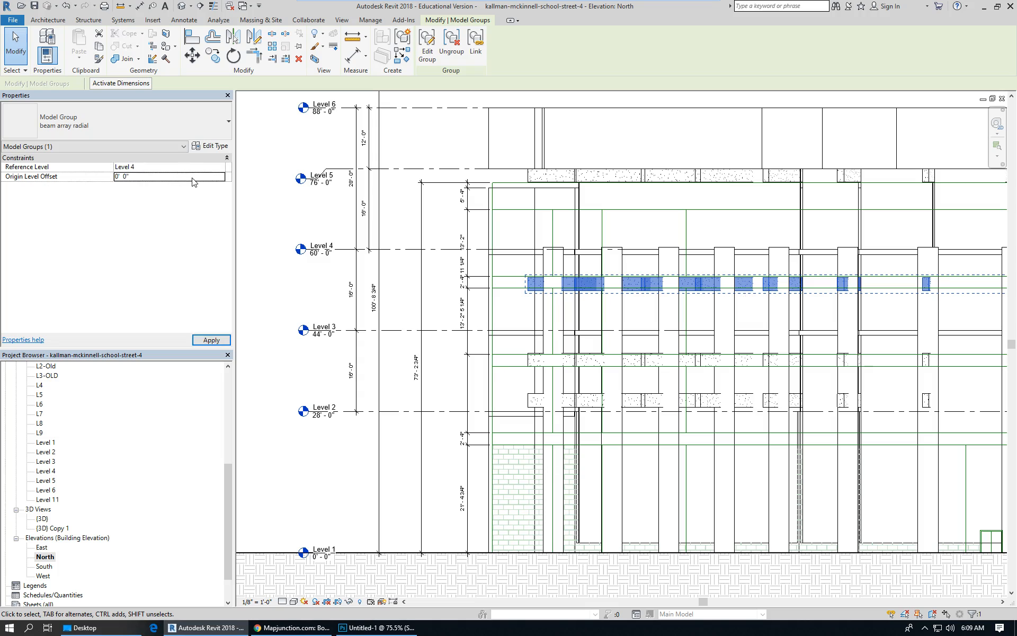
Set the Level 3 beam array model group's origin level offset to 0'.
{"action": "left_click", "coordinate": [342, 275]}
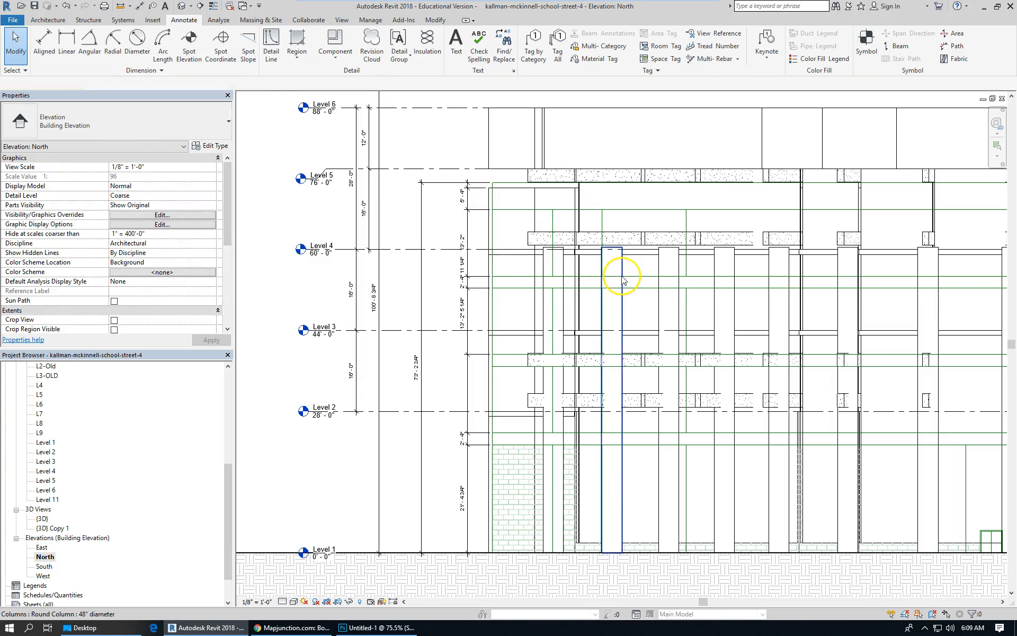
{"action": "scroll", "coordinate": [624, 276], "scroll_direction": "up", "scroll_amount": 1}
{"action": "scroll", "coordinate": [678, 274], "scroll_direction": "down", "scroll_amount": 1}
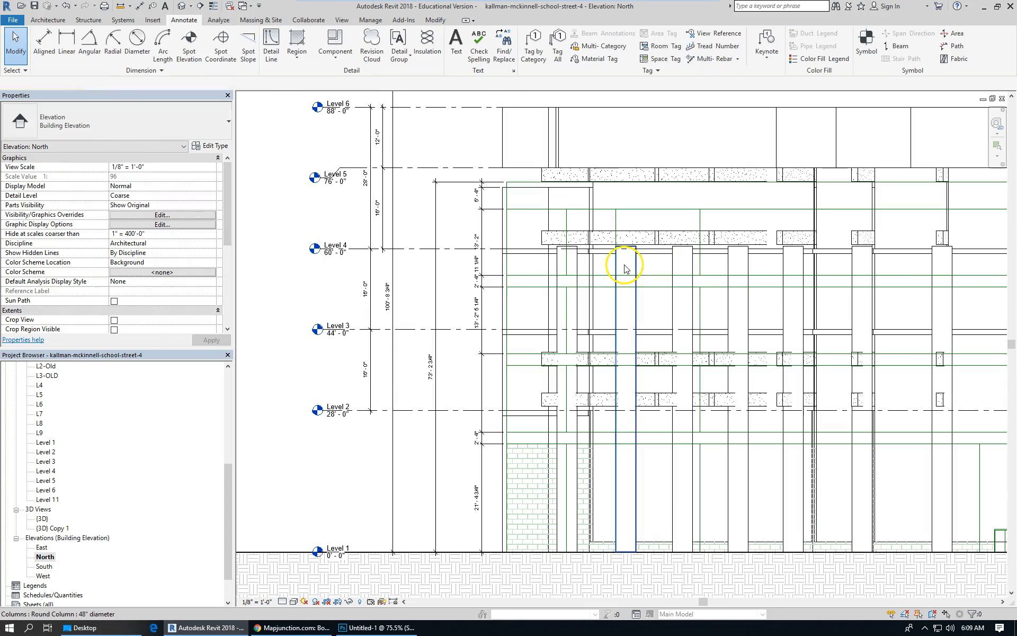
{"action": "left_click", "coordinate": [607, 361]}
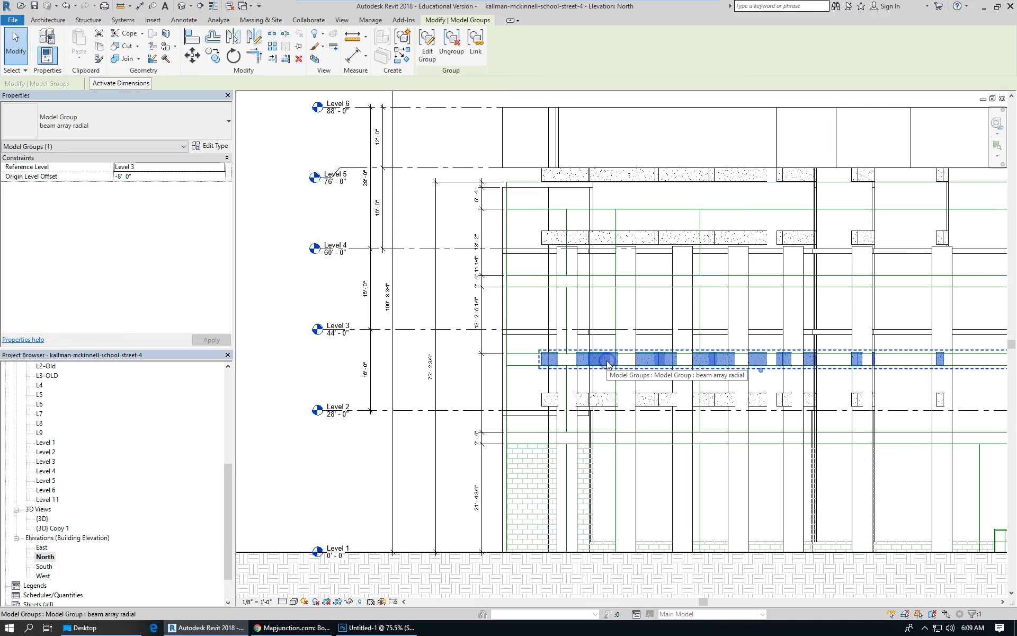
{"action": "left_click", "coordinate": [165, 177]}
{"action": "type", "text": "0"}
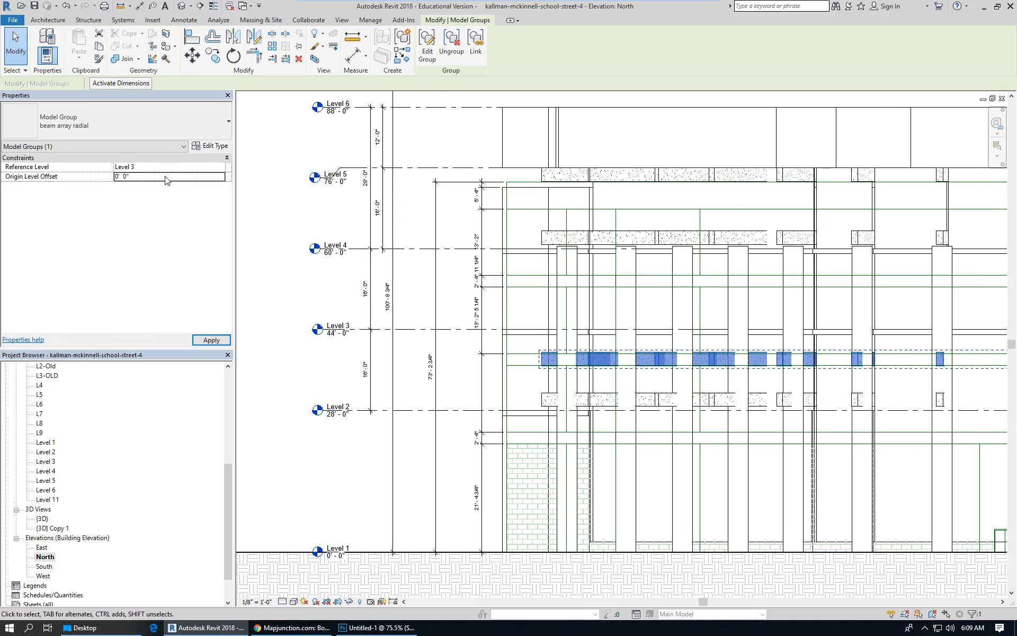
{"action": "left_click", "coordinate": [305, 249]}
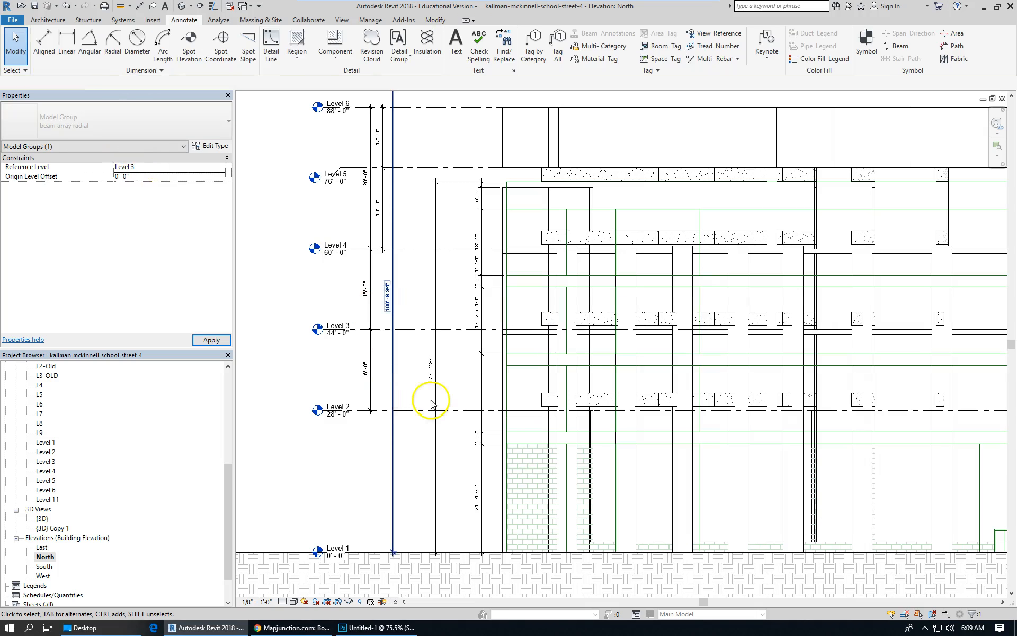
Inspect the floor slabs at Levels 3 and 4 in the north elevation.
{"action": "scroll", "coordinate": [380, 311], "scroll_direction": "down", "scroll_amount": 1}
{"action": "scroll", "coordinate": [380, 314], "scroll_direction": "down", "scroll_amount": 1}
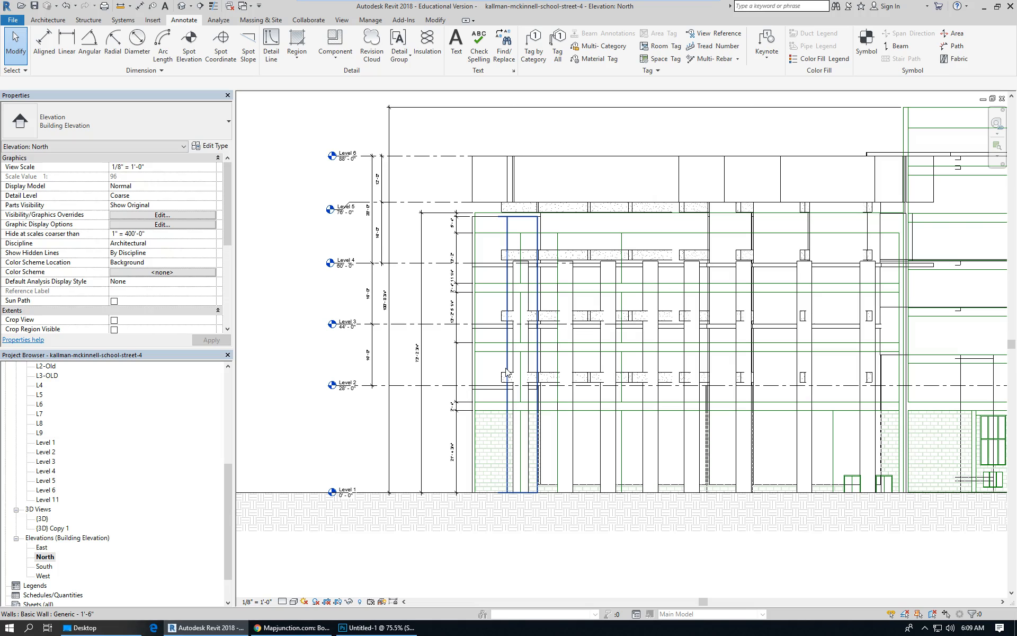
{"action": "scroll", "coordinate": [683, 381], "scroll_direction": "up", "scroll_amount": 2}
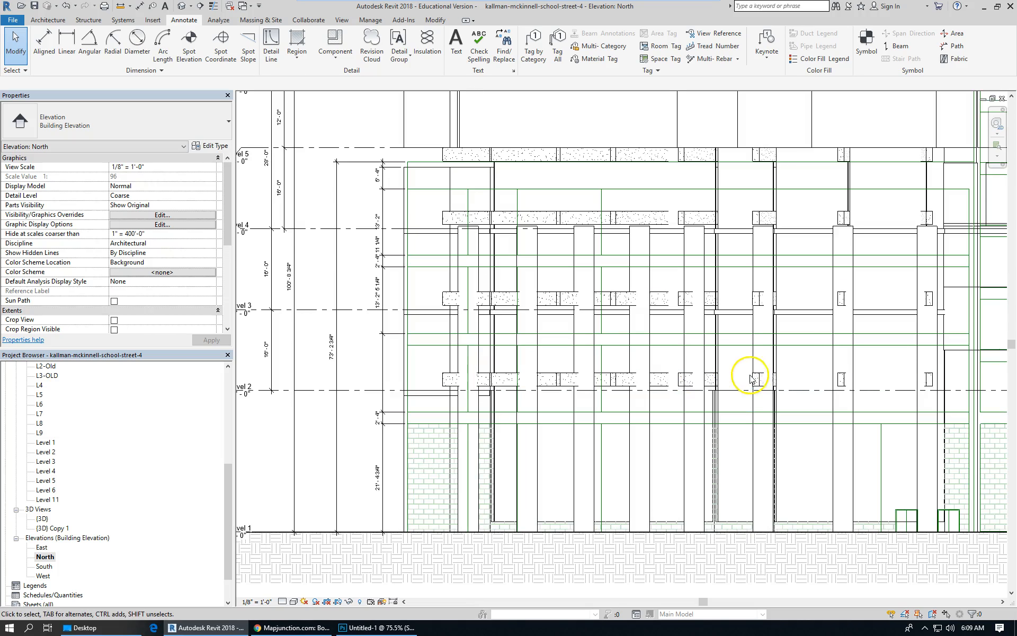
{"action": "left_click", "coordinate": [741, 317]}
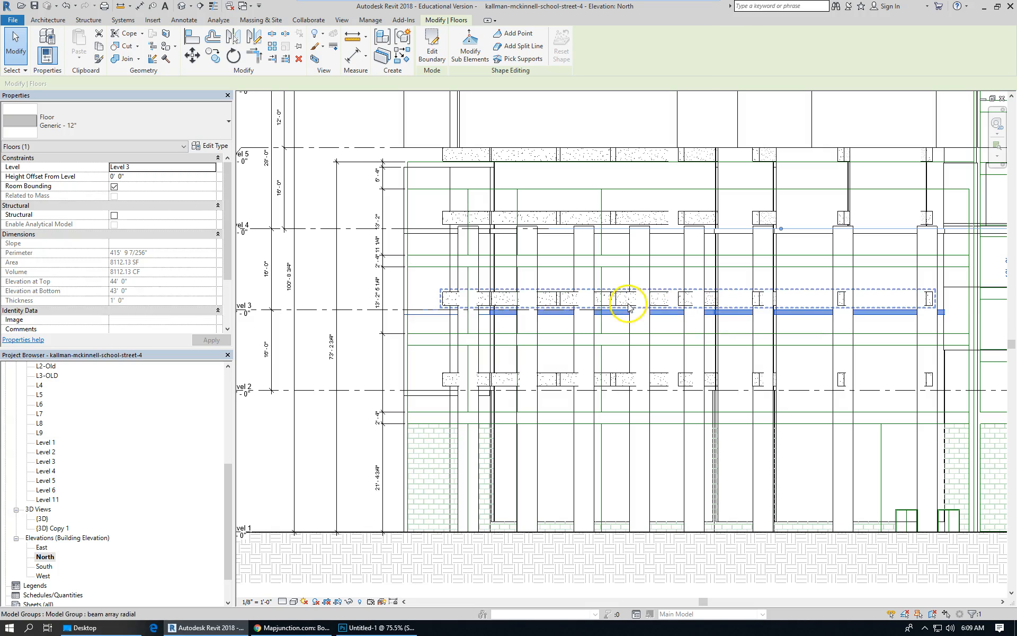
{"action": "left_click", "coordinate": [671, 232]}
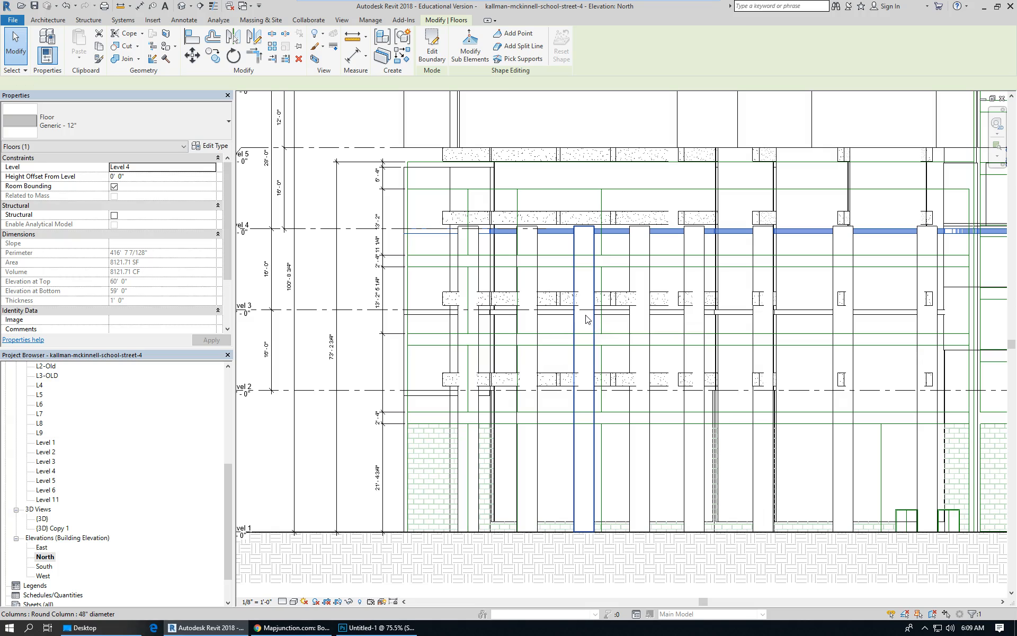
Switch to the 3D view and examine the columns and upper facade walls' base and top constraints.
{"action": "key", "text": "ctrl+Tab"}
{"action": "scroll", "coordinate": [580, 248], "scroll_direction": "down", "scroll_amount": 1}
{"action": "middle_click_drag", "start_coordinate": [535, 422], "coordinate": [389, 359], "text": "shift"}
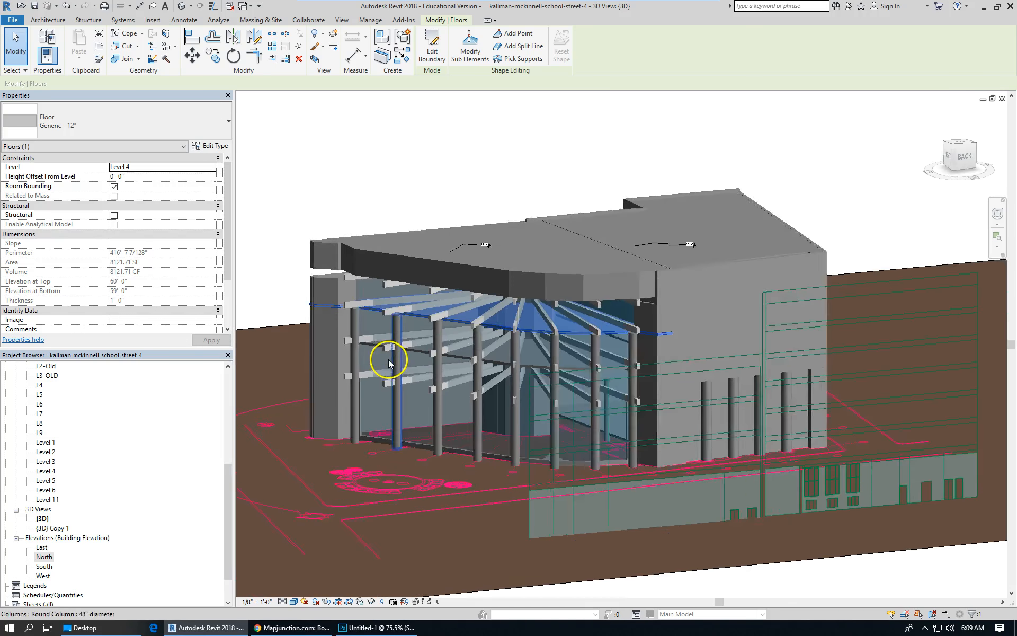
{"action": "scroll", "coordinate": [389, 361], "scroll_direction": "up", "scroll_amount": 2}
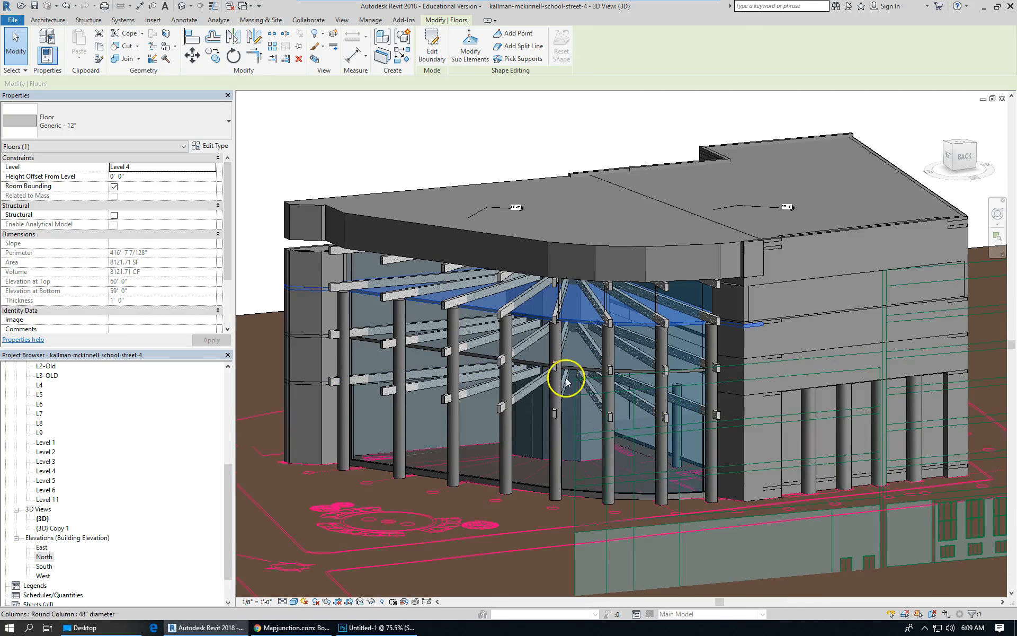
{"action": "left_click", "coordinate": [456, 329]}
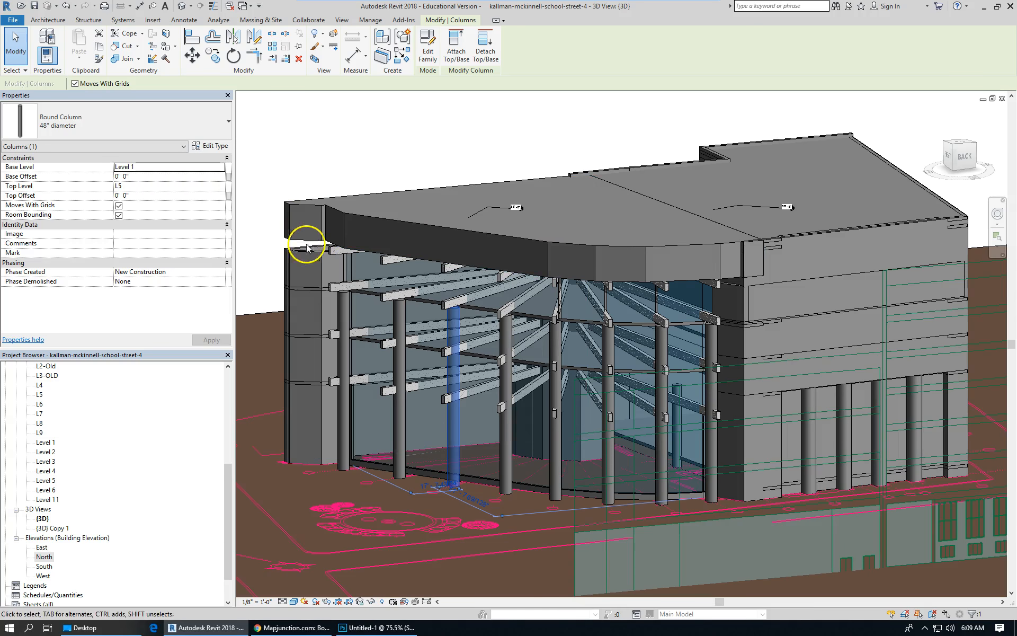
{"action": "scroll", "coordinate": [627, 311], "scroll_direction": "down", "scroll_amount": 3}
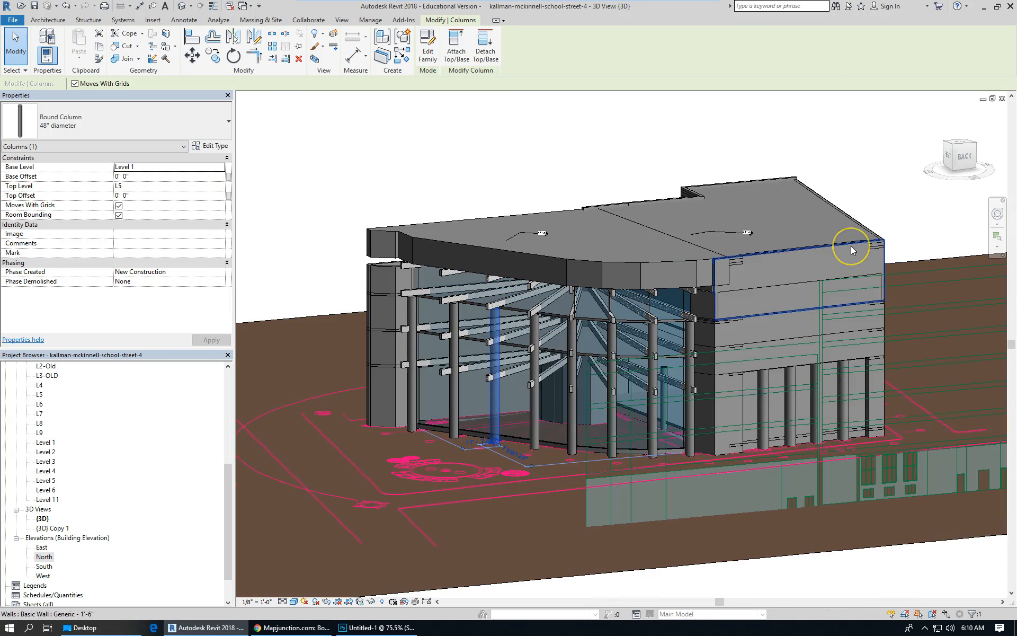
{"action": "scroll", "coordinate": [748, 231], "scroll_direction": "up", "scroll_amount": 5}
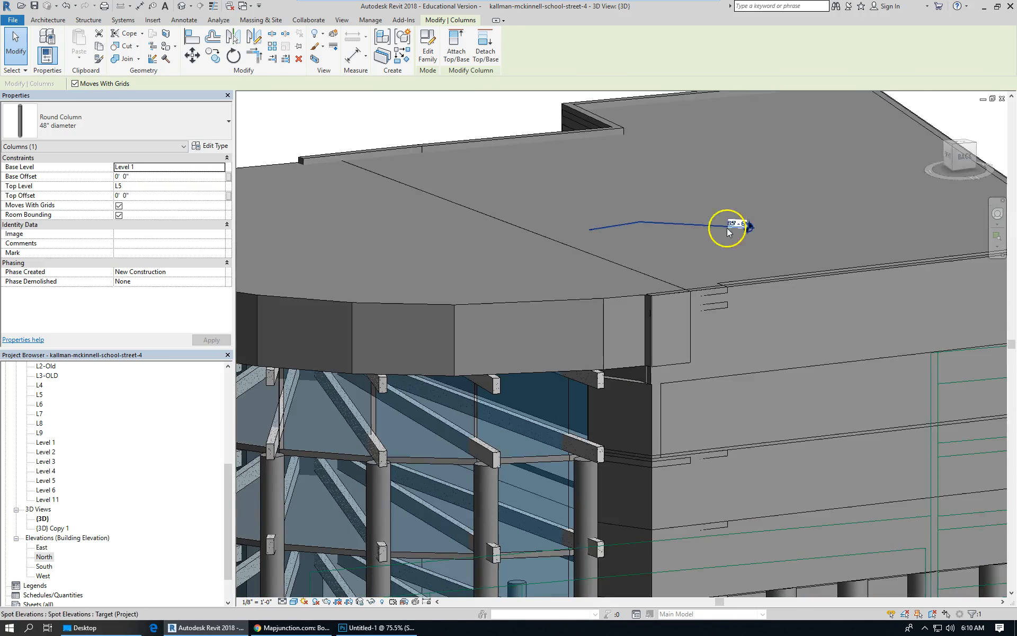
{"action": "scroll", "coordinate": [728, 232], "scroll_direction": "down", "scroll_amount": 3}
{"action": "scroll", "coordinate": [704, 259], "scroll_direction": "down", "scroll_amount": 3}
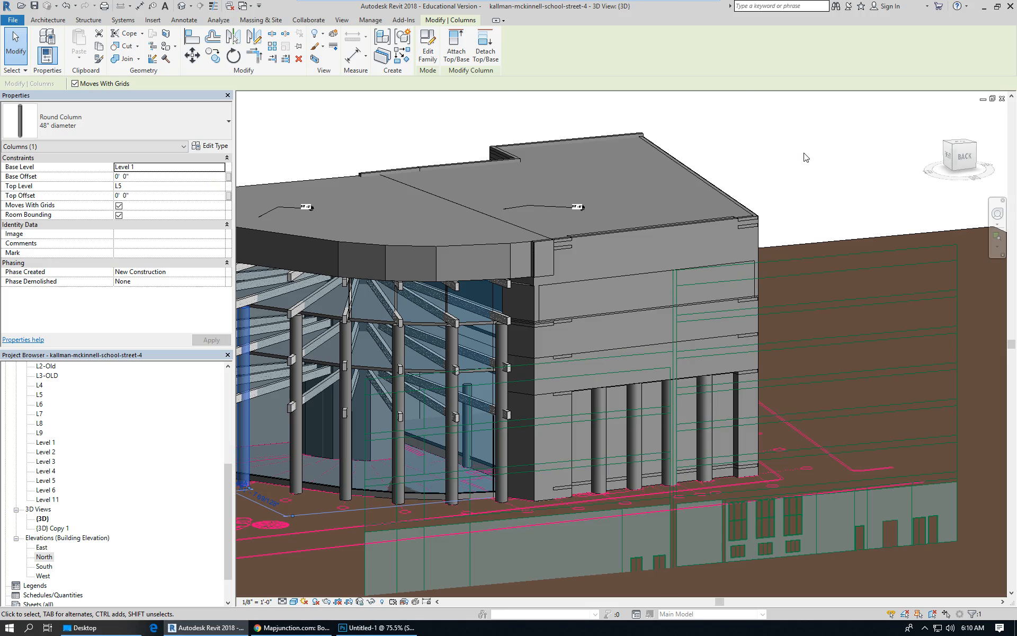
{"action": "scroll", "coordinate": [574, 380], "scroll_direction": "down", "scroll_amount": 4}
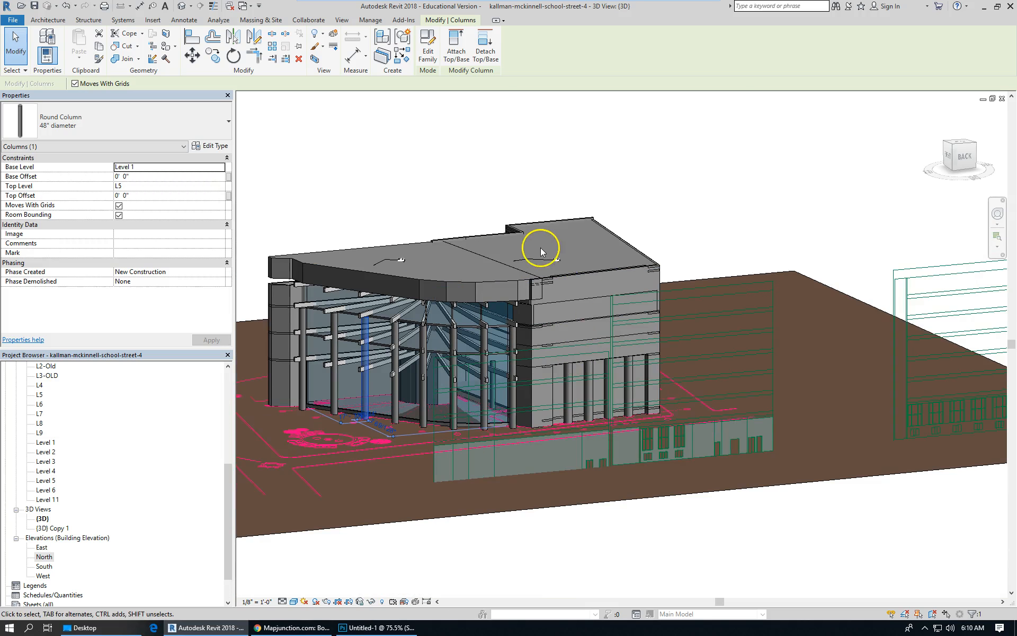
{"action": "left_click", "coordinate": [580, 279]}
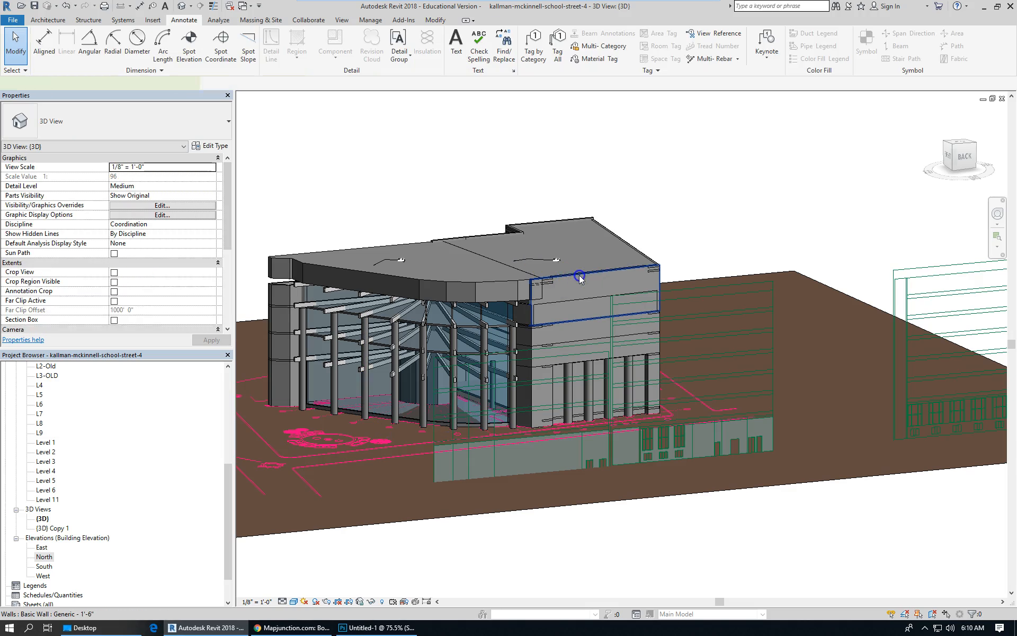
{"action": "left_click", "coordinate": [580, 279]}
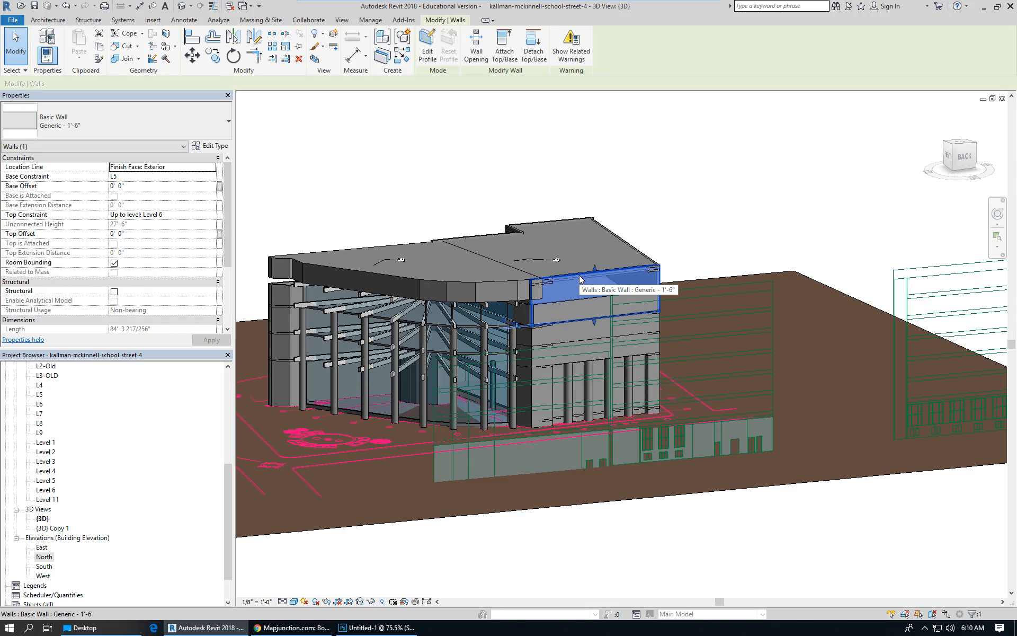
{"action": "scroll", "coordinate": [610, 337], "scroll_direction": "up", "scroll_amount": 1}
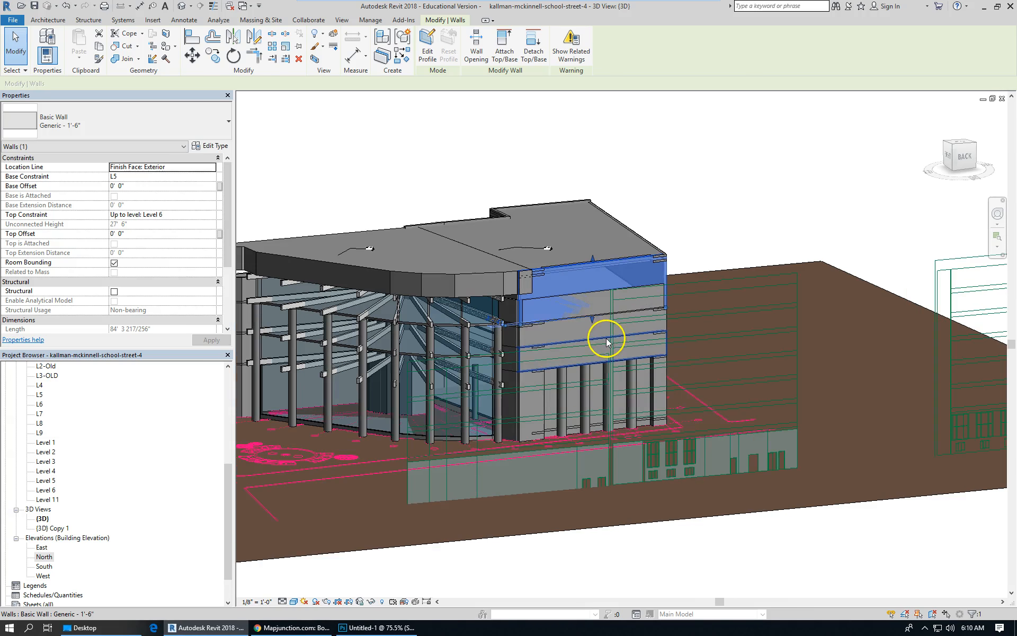
{"action": "key", "text": "Escape"}
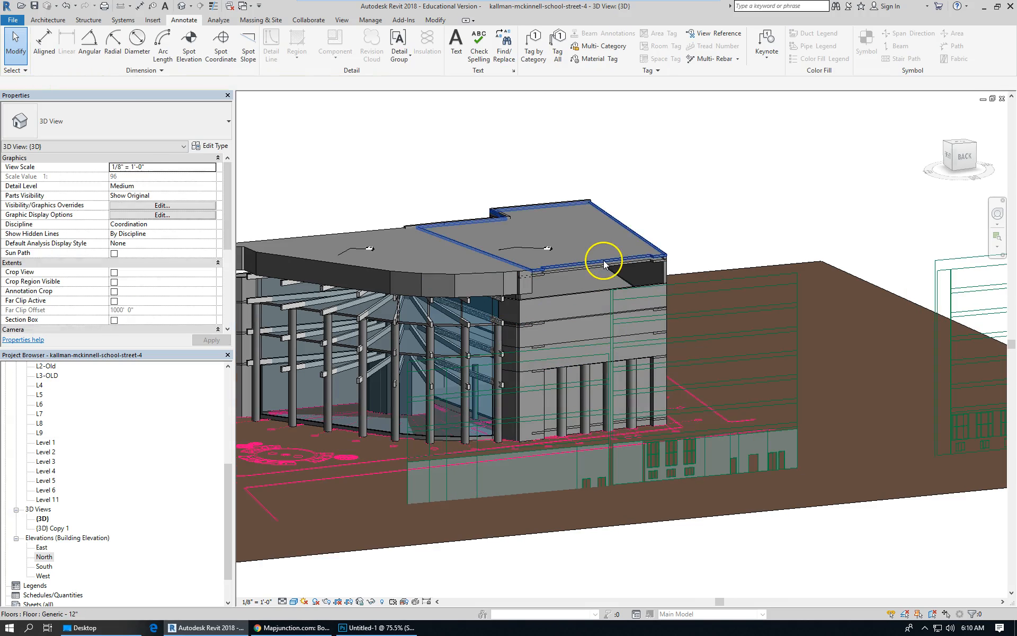
{"action": "left_click", "coordinate": [643, 290]}
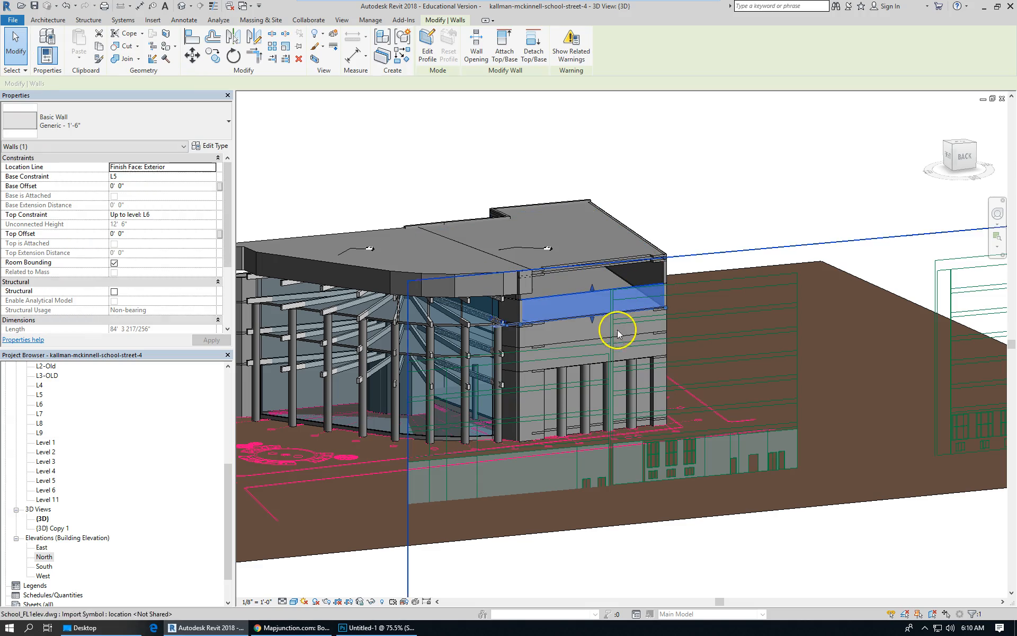
{"action": "left_click", "coordinate": [623, 333]}
{"action": "left_click", "coordinate": [621, 357]}
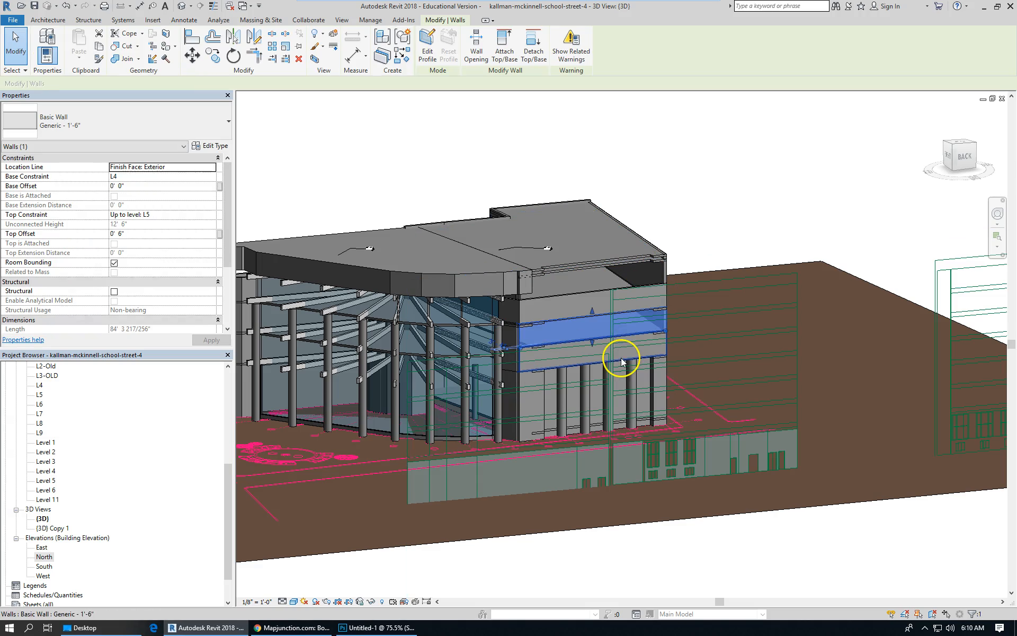
{"action": "scroll", "coordinate": [555, 301], "scroll_direction": "down", "scroll_amount": 3}
{"action": "middle_click_drag", "start_coordinate": [663, 284], "coordinate": [475, 331], "text": "shift"}
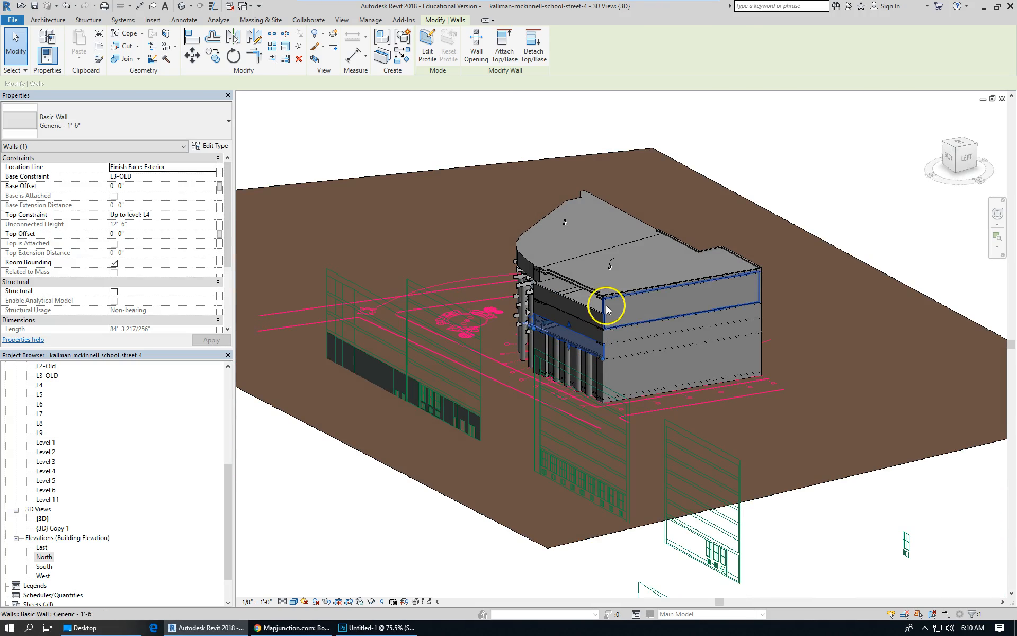
Set the top constraint of the upper facade wall based at L5 to Up to level: L6.
{"action": "left_click", "coordinate": [607, 309]}
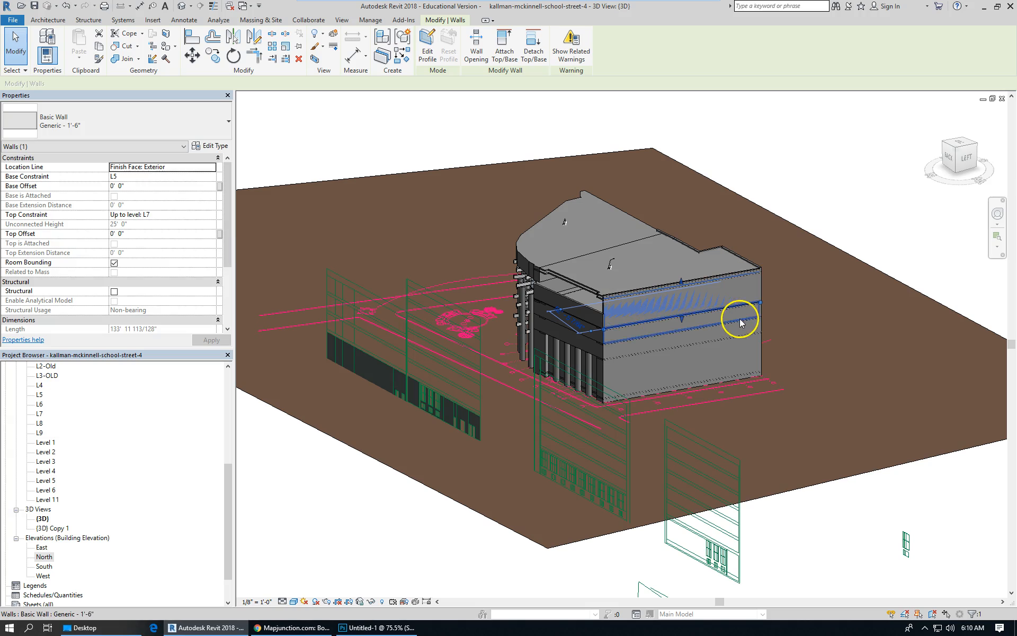
{"action": "left_click", "coordinate": [211, 214]}
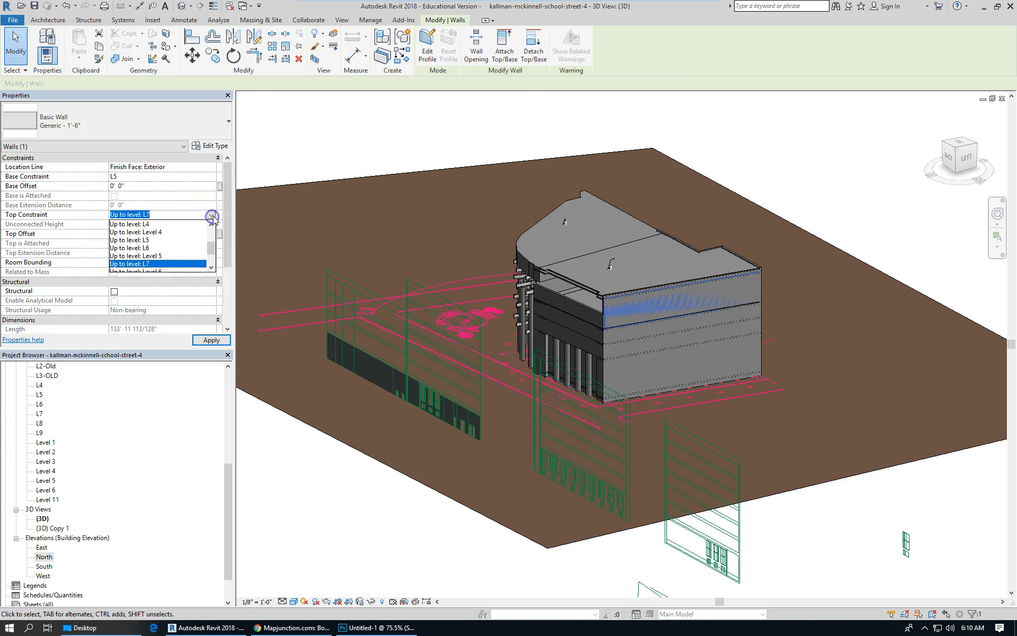
{"action": "left_click", "coordinate": [150, 248]}
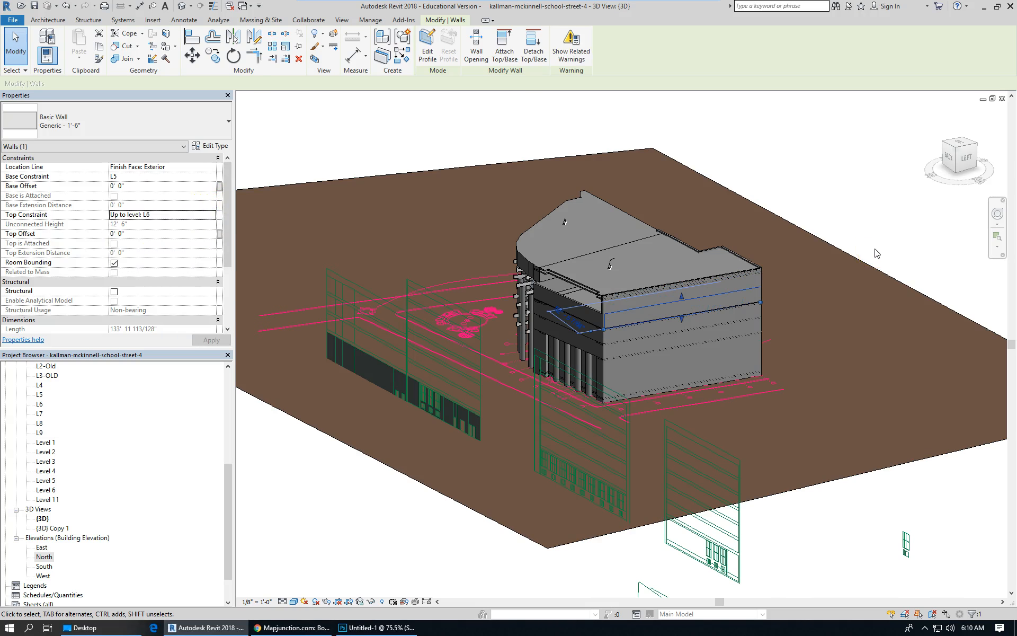
{"action": "key", "text": "Escape"}
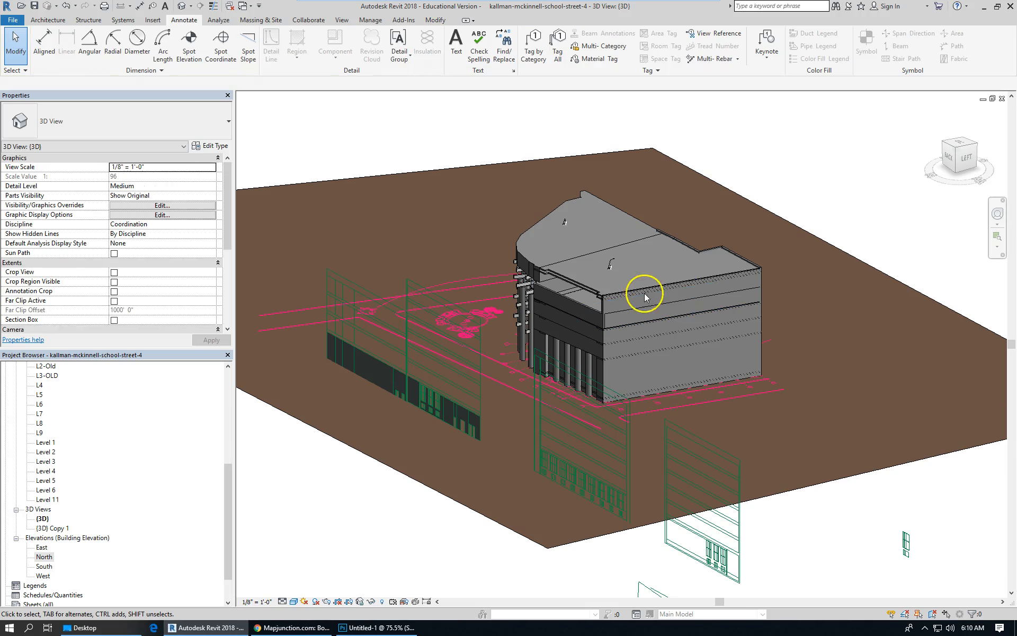
Select the upper facade walls and the L3-OLD floor slab in turn to check their base and top level constraints.
{"action": "left_click", "coordinate": [607, 305]}
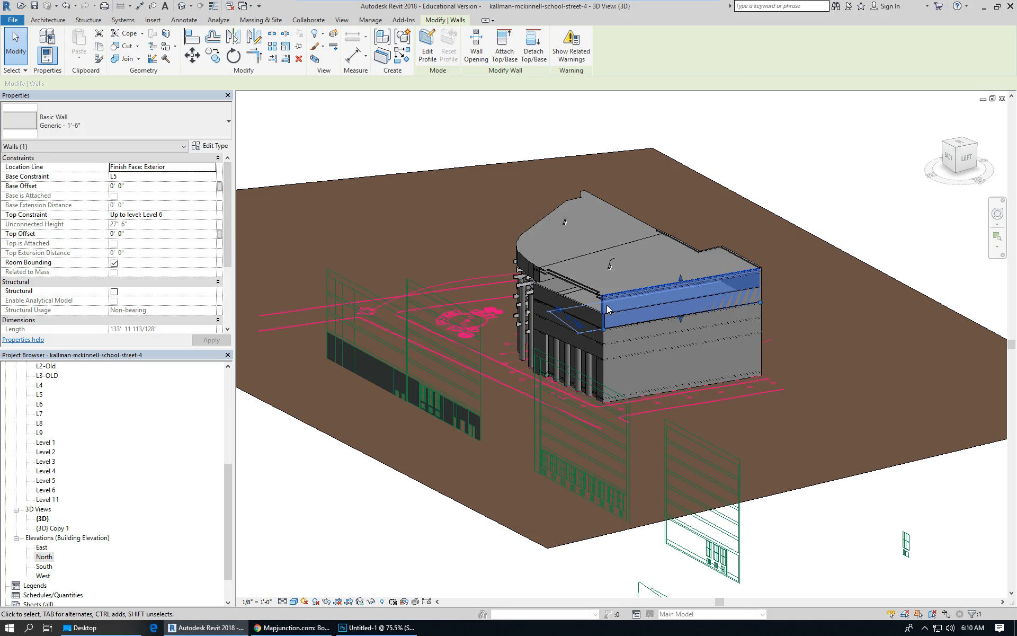
{"action": "key", "text": "Escape"}
{"action": "scroll", "coordinate": [606, 341], "scroll_direction": "up", "scroll_amount": 2}
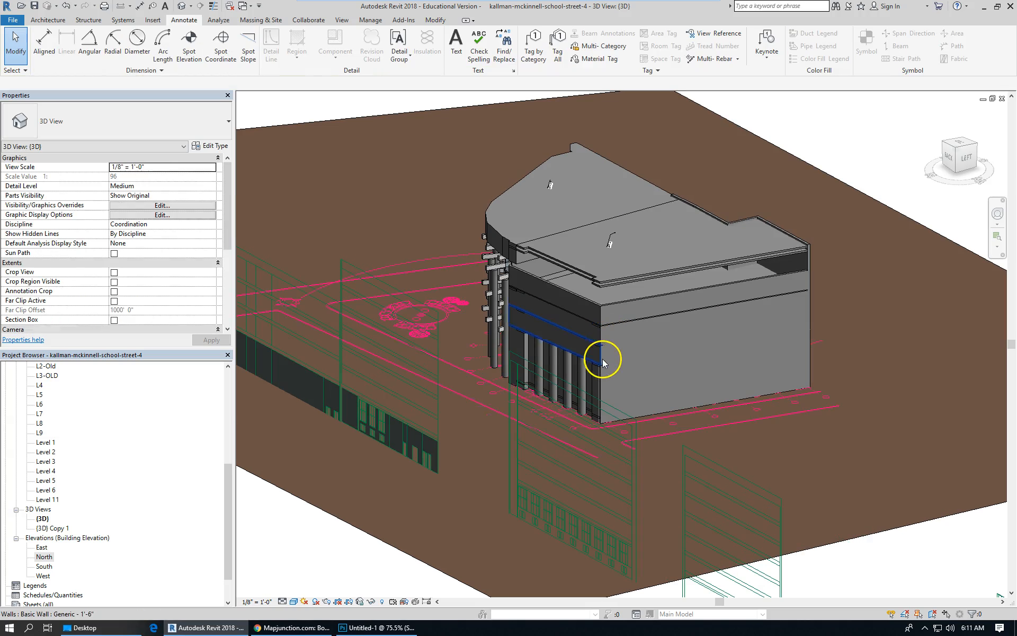
{"action": "left_click", "coordinate": [625, 340]}
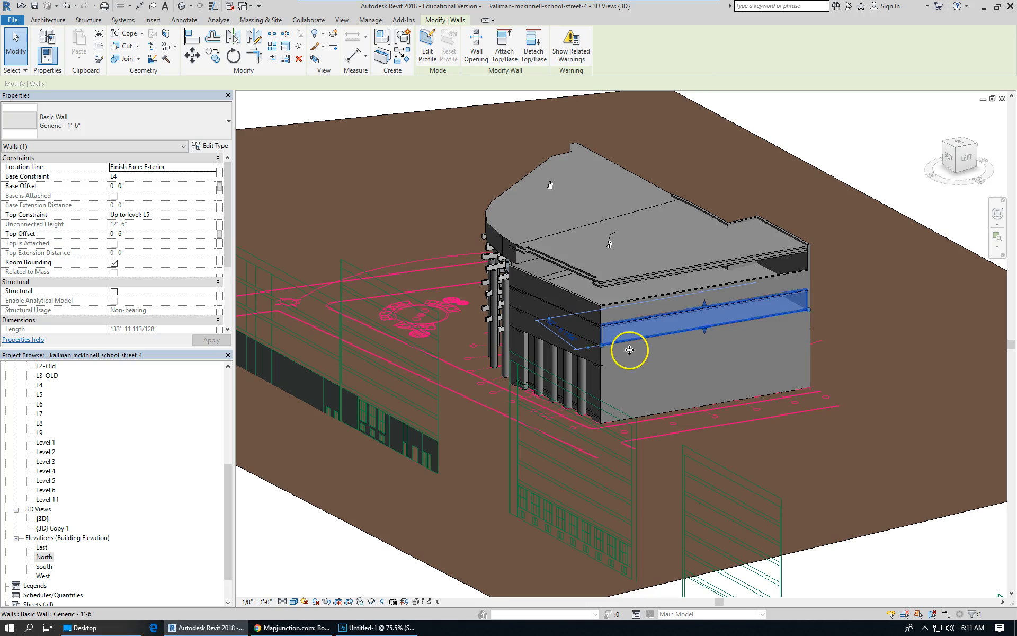
{"action": "left_click", "coordinate": [629, 362]}
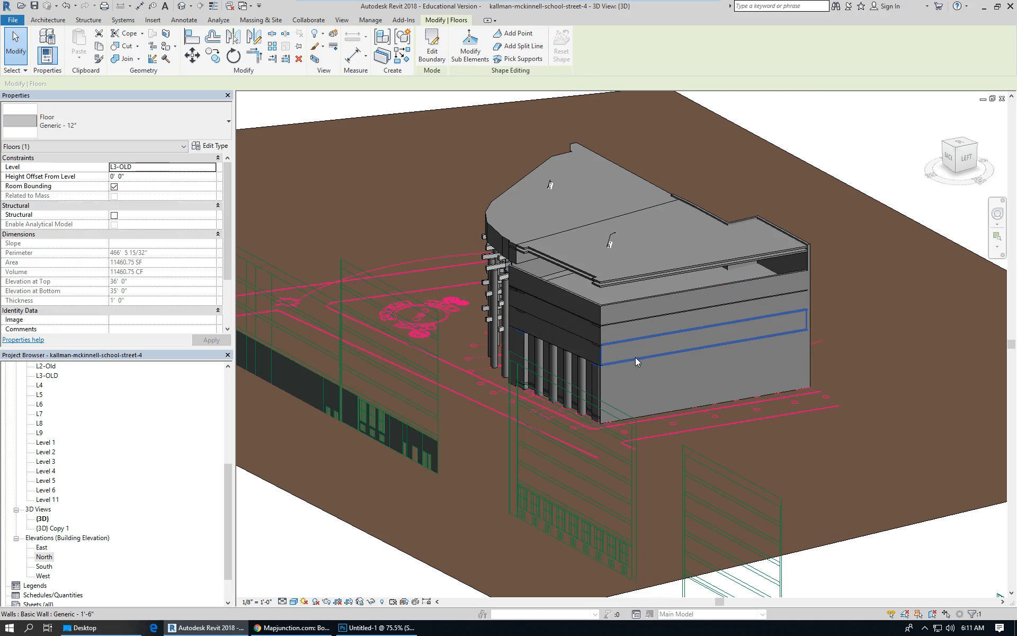
{"action": "left_click", "coordinate": [636, 360]}
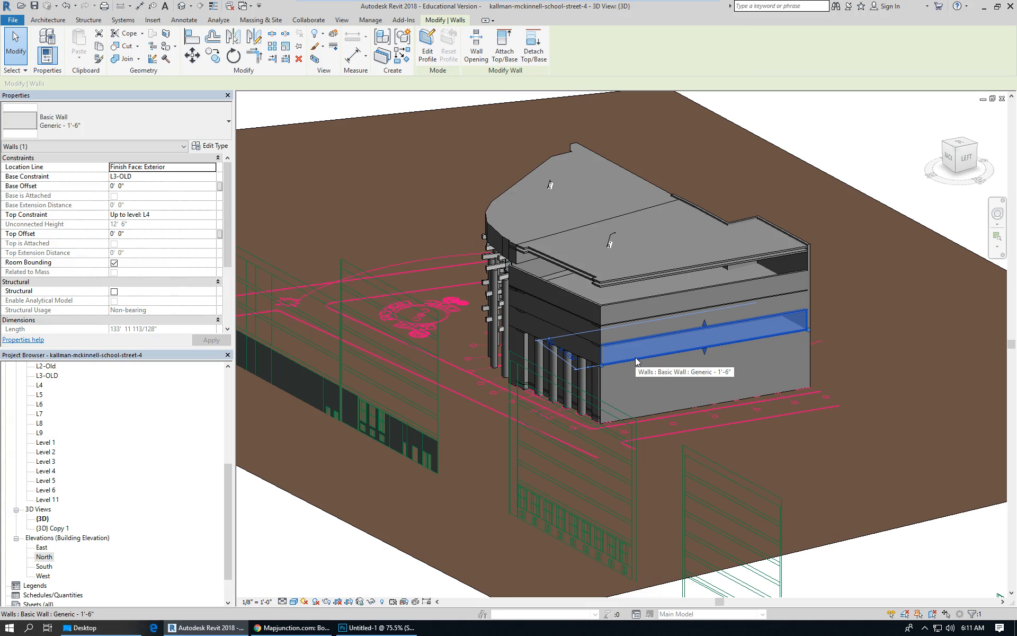
{"action": "left_click", "coordinate": [590, 347]}
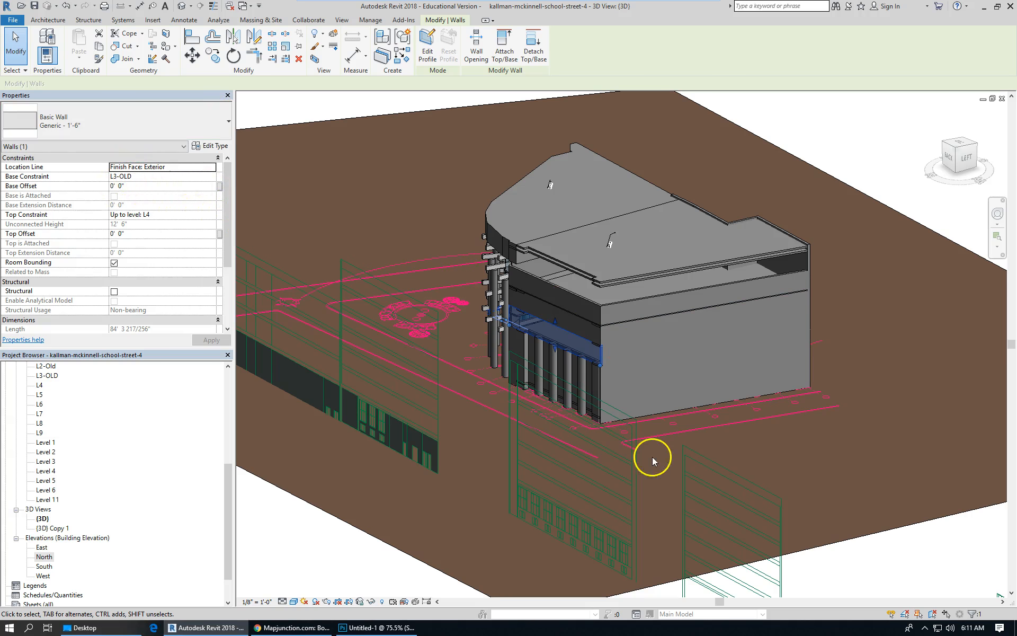
{"action": "key", "text": "Escape"}
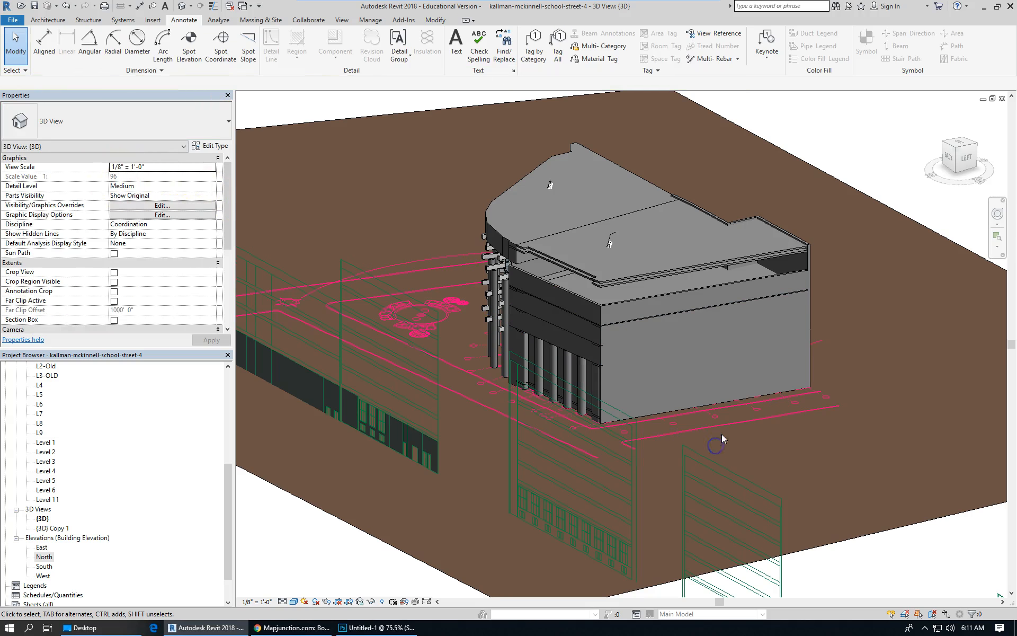
Open the base constraint options of the lowest facade wall and close them without changing anything.
{"action": "left_click", "coordinate": [666, 415]}
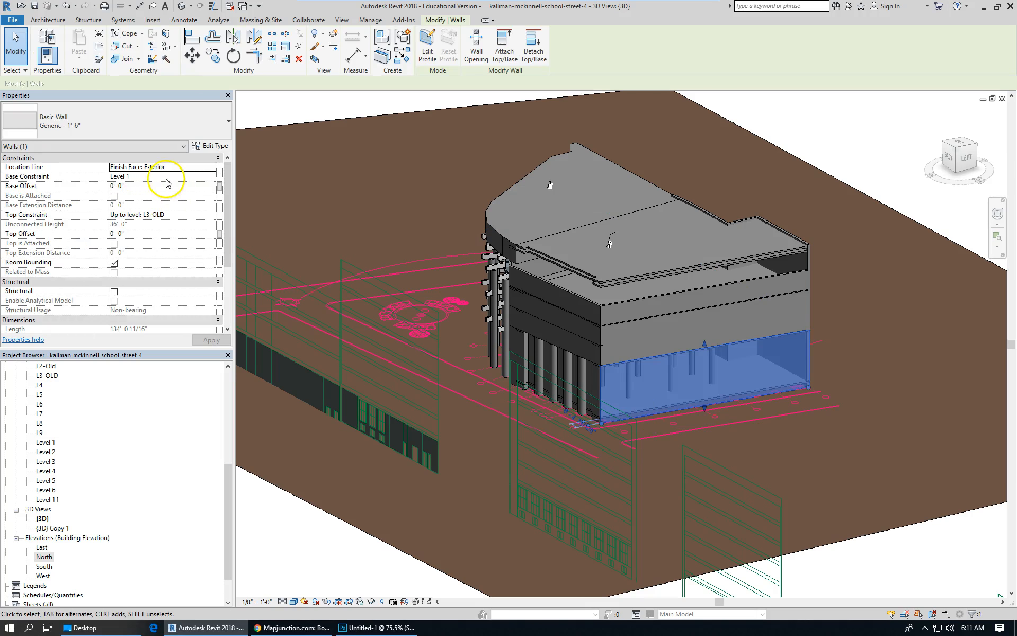
{"action": "left_click", "coordinate": [210, 178]}
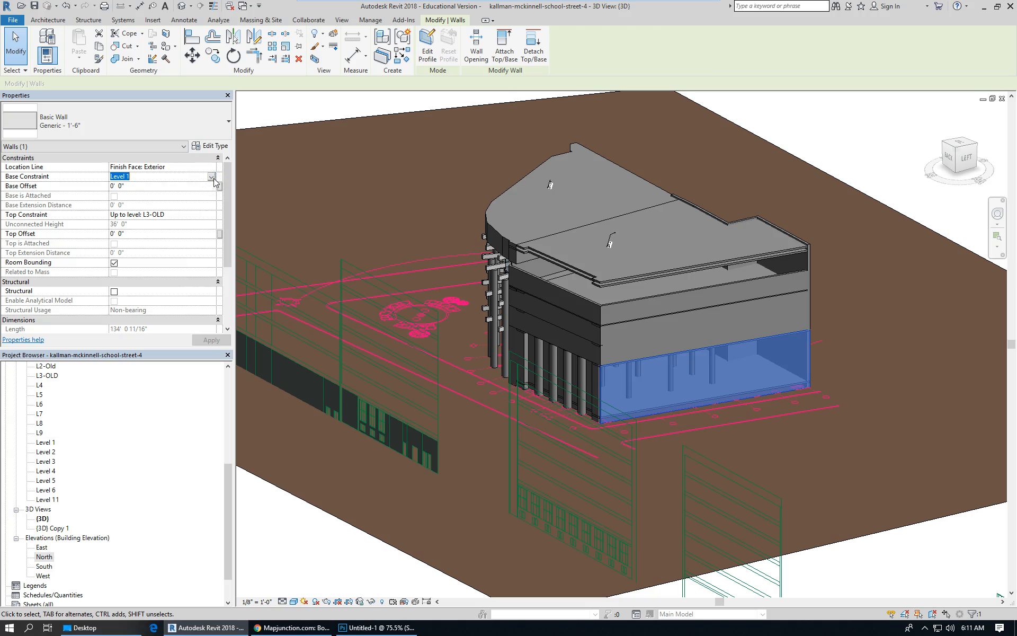
{"action": "left_click", "coordinate": [212, 177]}
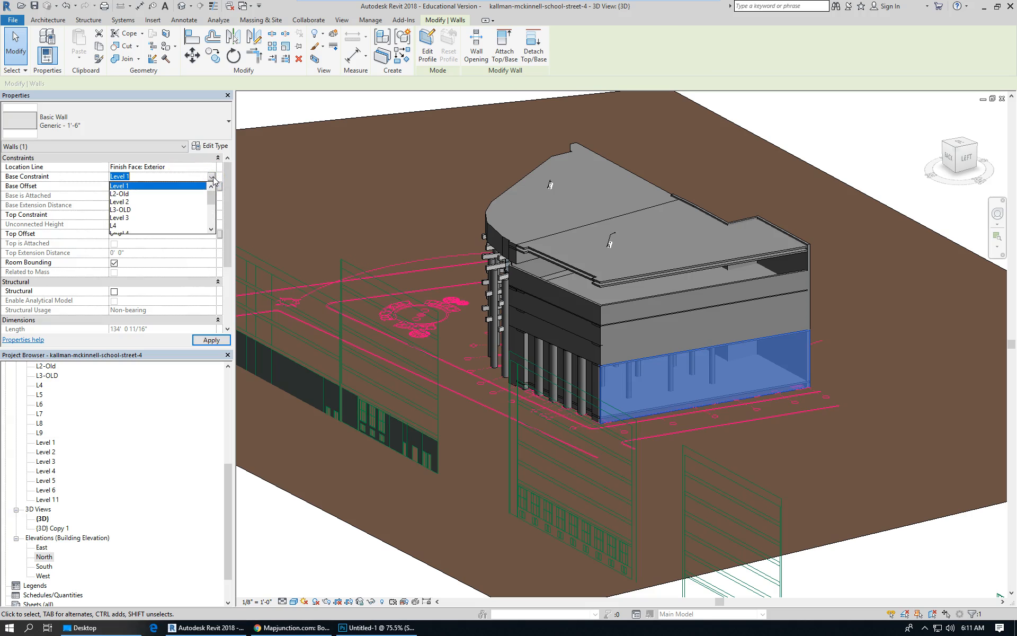
{"action": "left_click", "coordinate": [211, 177]}
{"action": "left_click", "coordinate": [792, 454]}
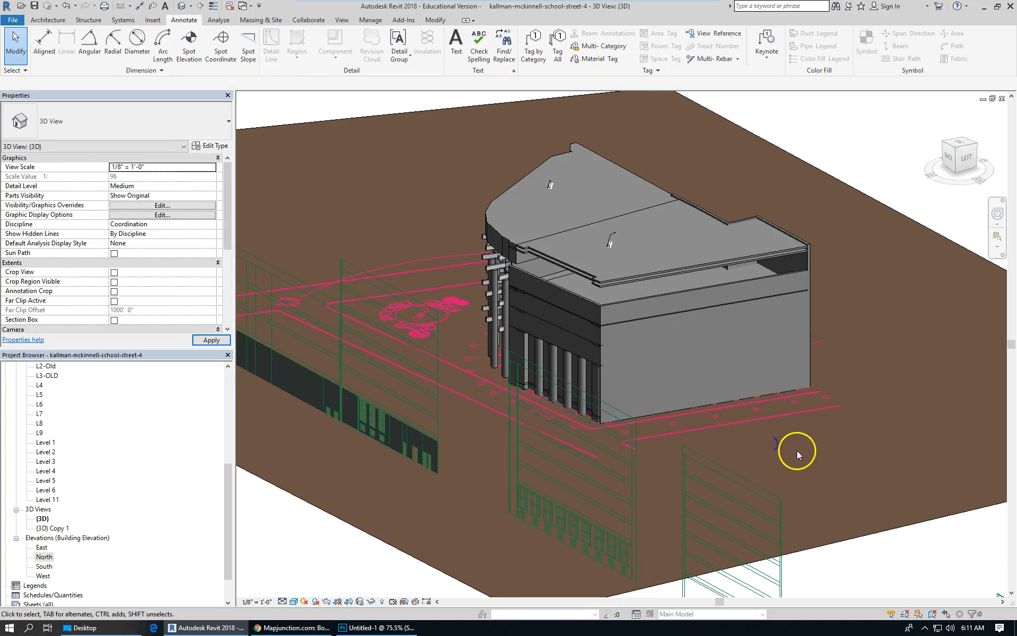
Inspect the roof floor slabs and the radial beam array group near the top of the building.
{"action": "scroll", "coordinate": [637, 291], "scroll_direction": "up", "scroll_amount": 2}
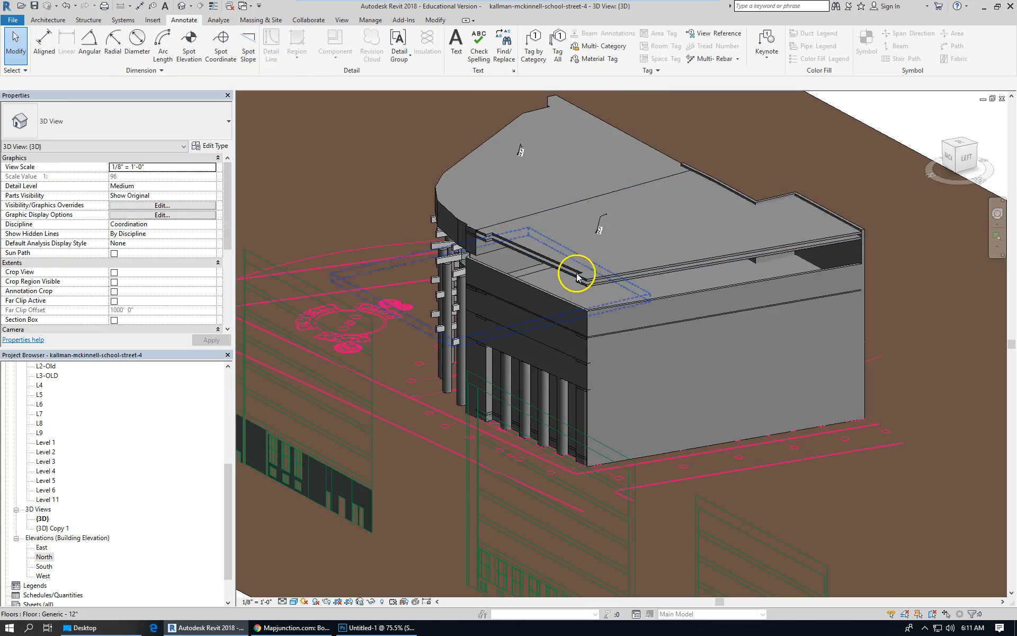
{"action": "scroll", "coordinate": [623, 281], "scroll_direction": "up", "scroll_amount": 3}
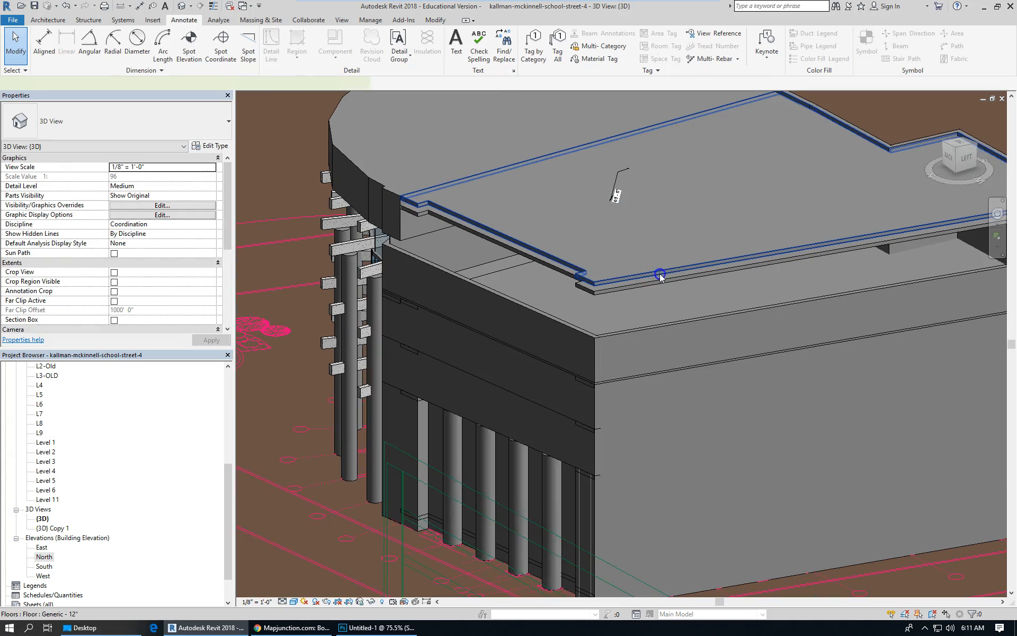
{"action": "left_click", "coordinate": [659, 271]}
{"action": "scroll", "coordinate": [489, 245], "scroll_direction": "down", "scroll_amount": 2}
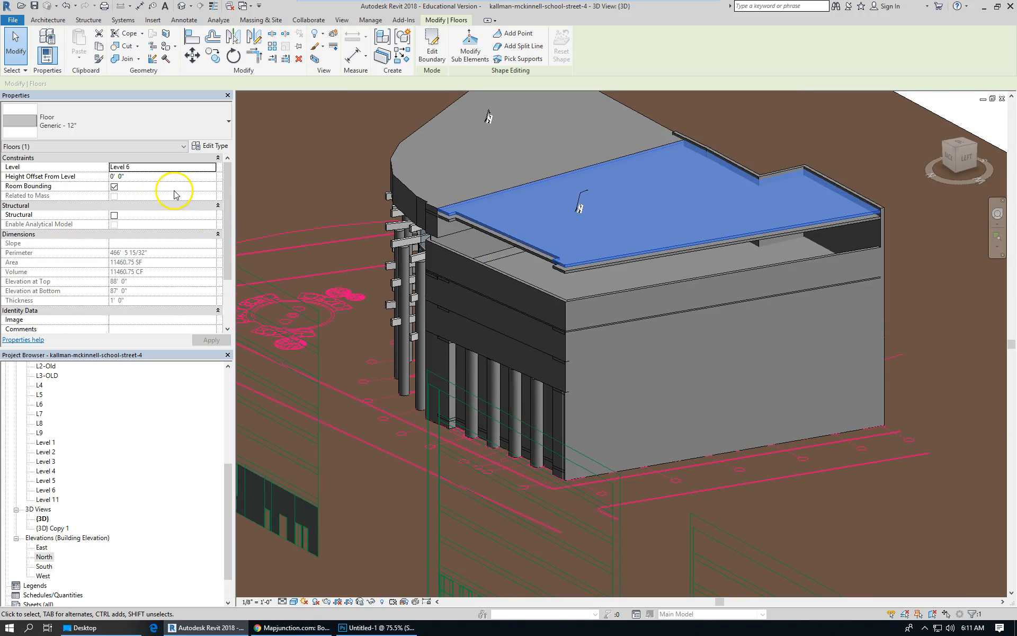
{"action": "left_click", "coordinate": [577, 272]}
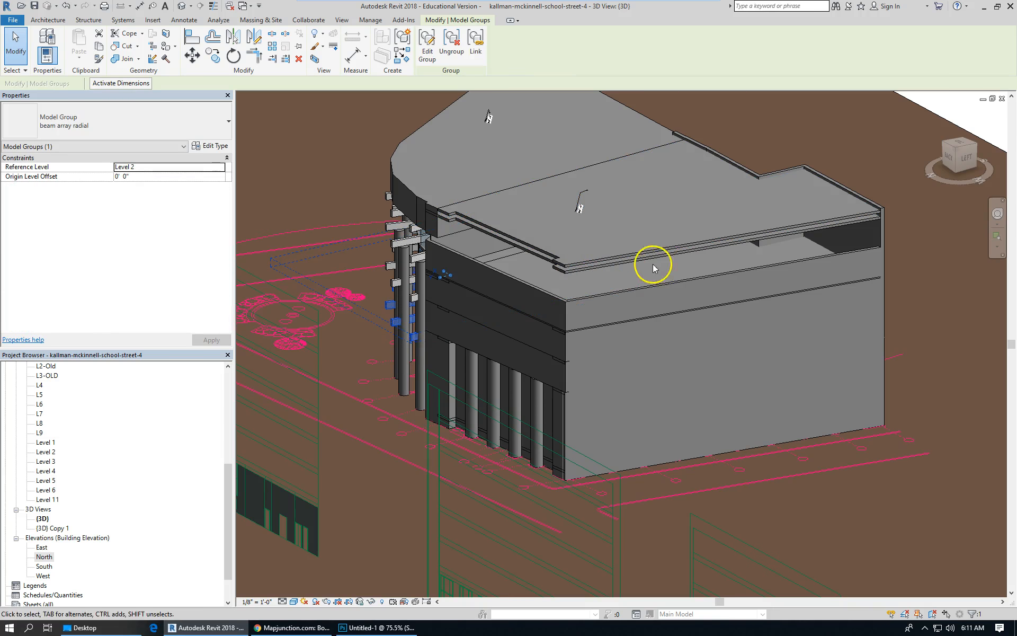
{"action": "left_click", "coordinate": [901, 296]}
{"action": "scroll", "coordinate": [810, 209], "scroll_direction": "up", "scroll_amount": 2}
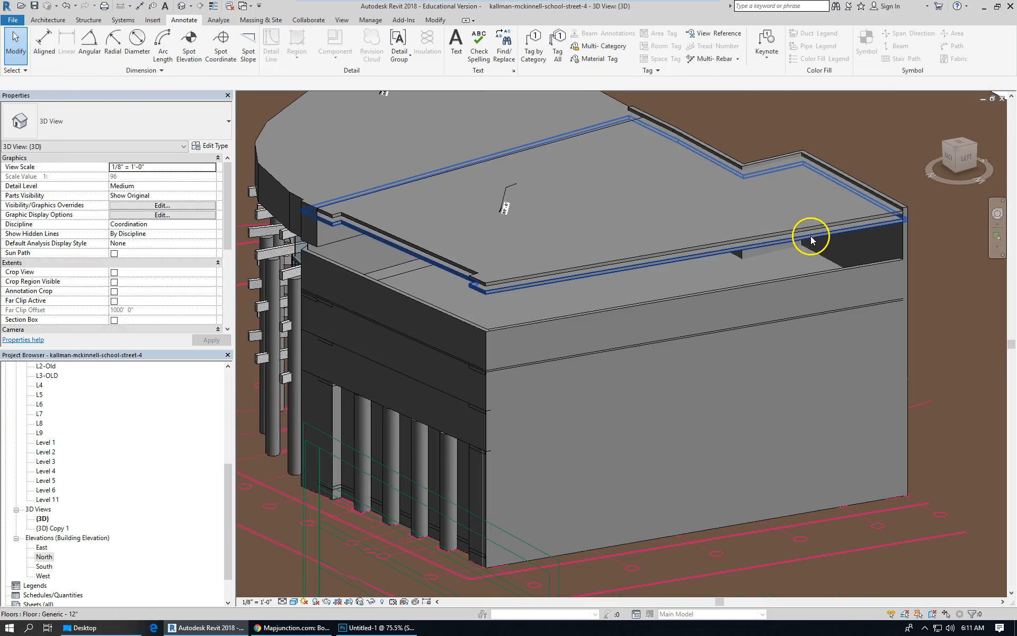
Set the Level 6 roof floor slab's level to L8.
{"action": "left_click", "coordinate": [811, 237]}
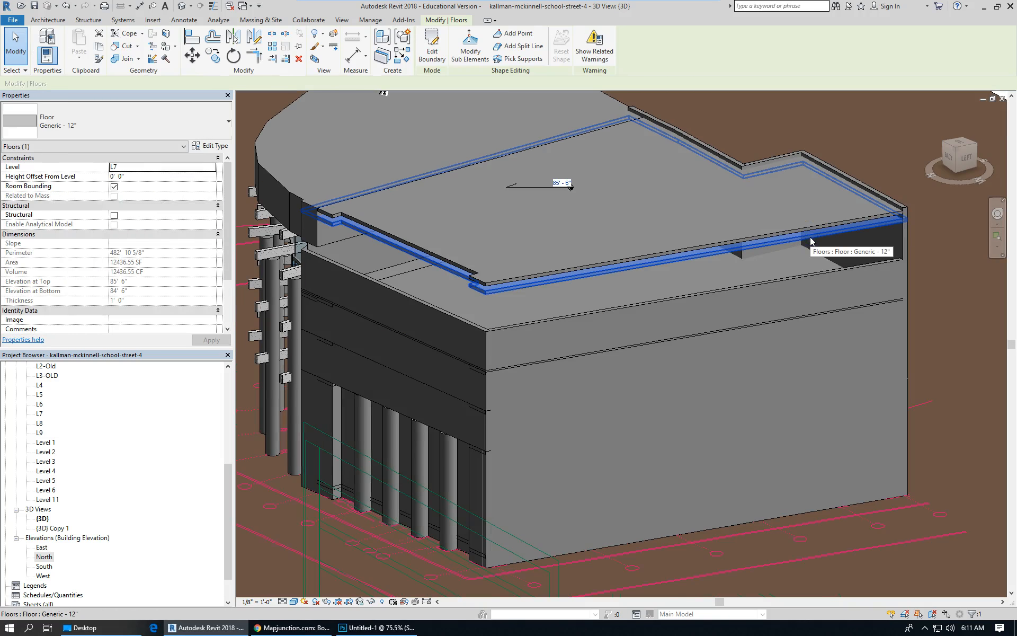
{"action": "left_click", "coordinate": [811, 228]}
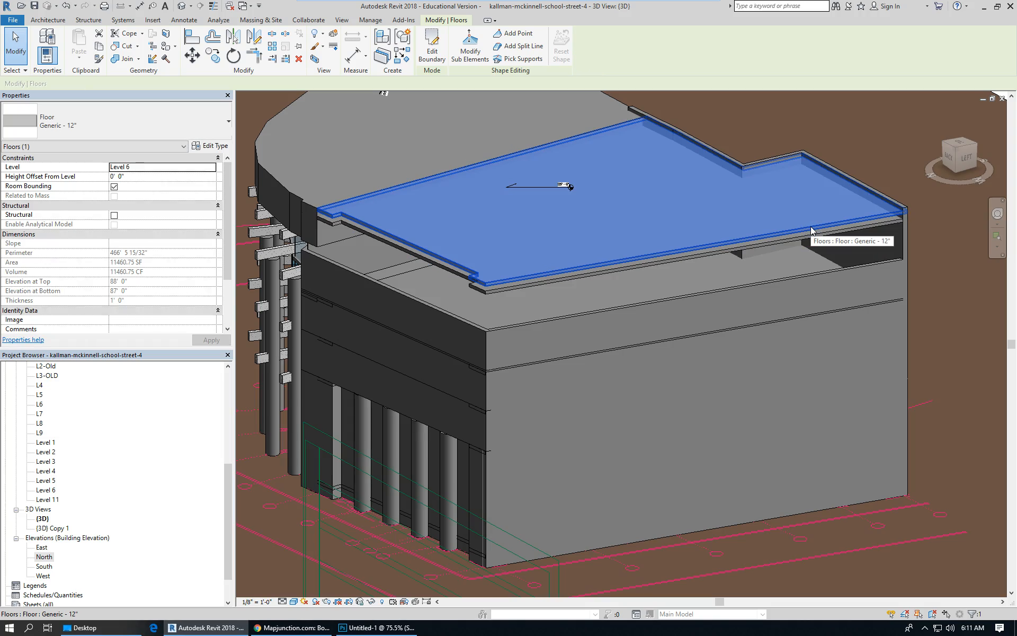
{"action": "left_click", "coordinate": [211, 168]}
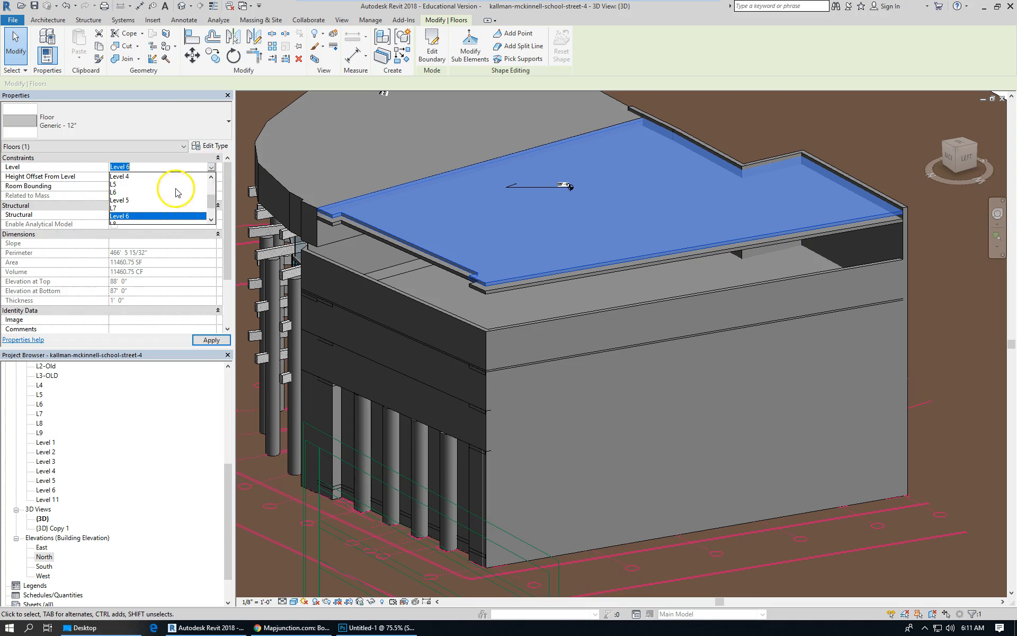
{"action": "scroll", "coordinate": [212, 209], "scroll_direction": "down", "scroll_amount": 1}
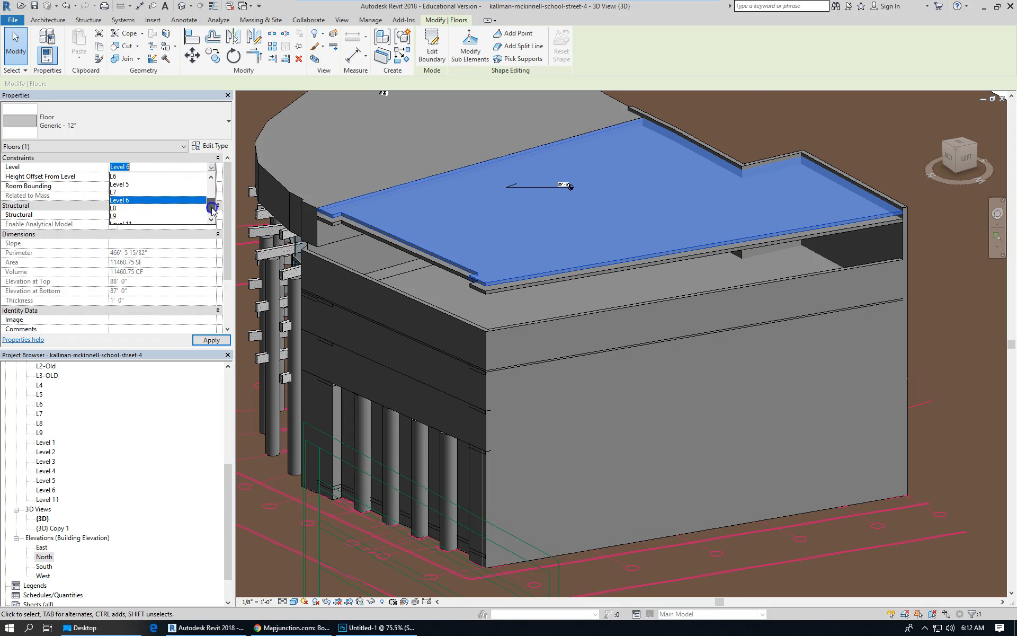
{"action": "left_click", "coordinate": [125, 200]}
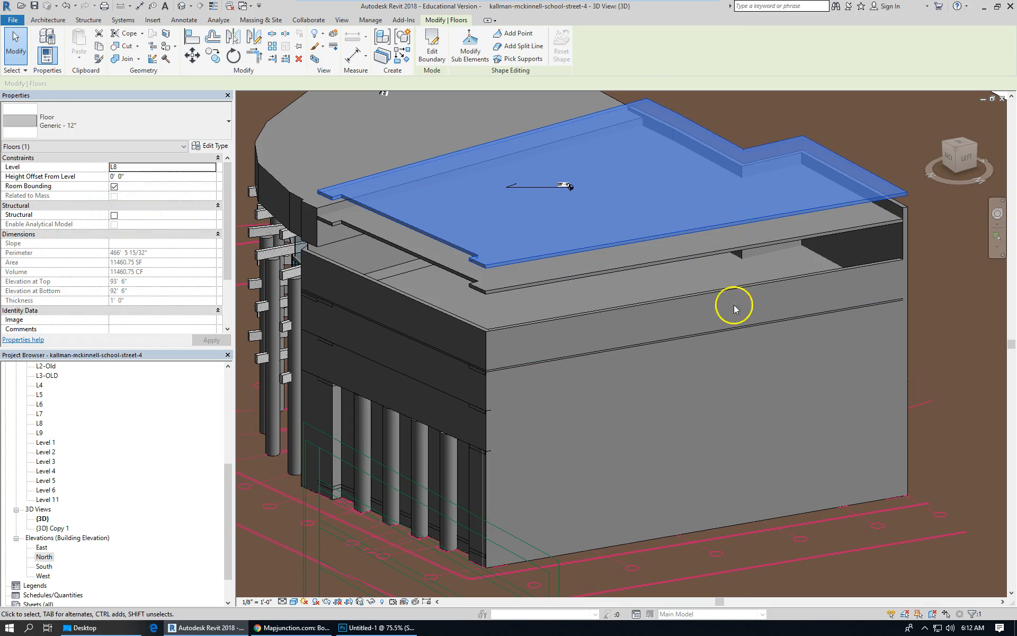
Paste the copied floor slab aligned to the selected level L9.
{"action": "scroll", "coordinate": [502, 288], "scroll_direction": "down", "scroll_amount": 2}
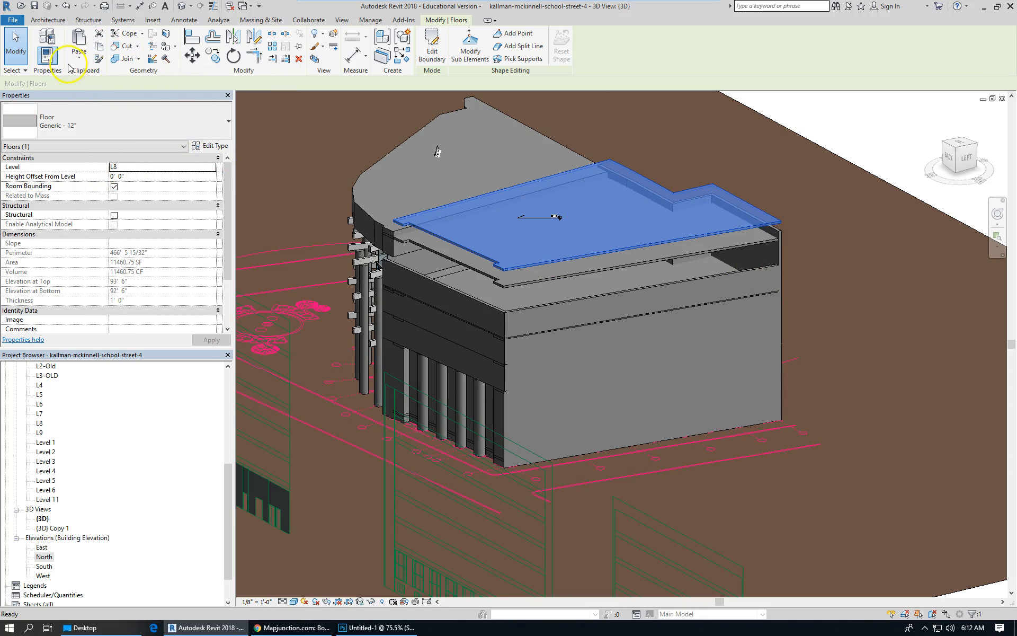
{"action": "left_click", "coordinate": [79, 53]}
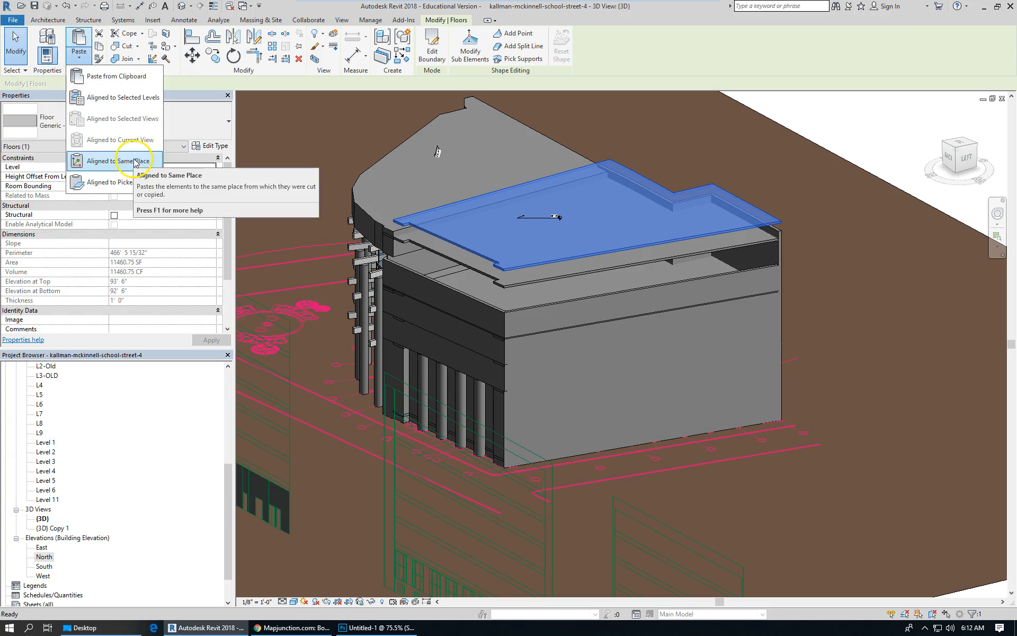
{"action": "left_click", "coordinate": [119, 97]}
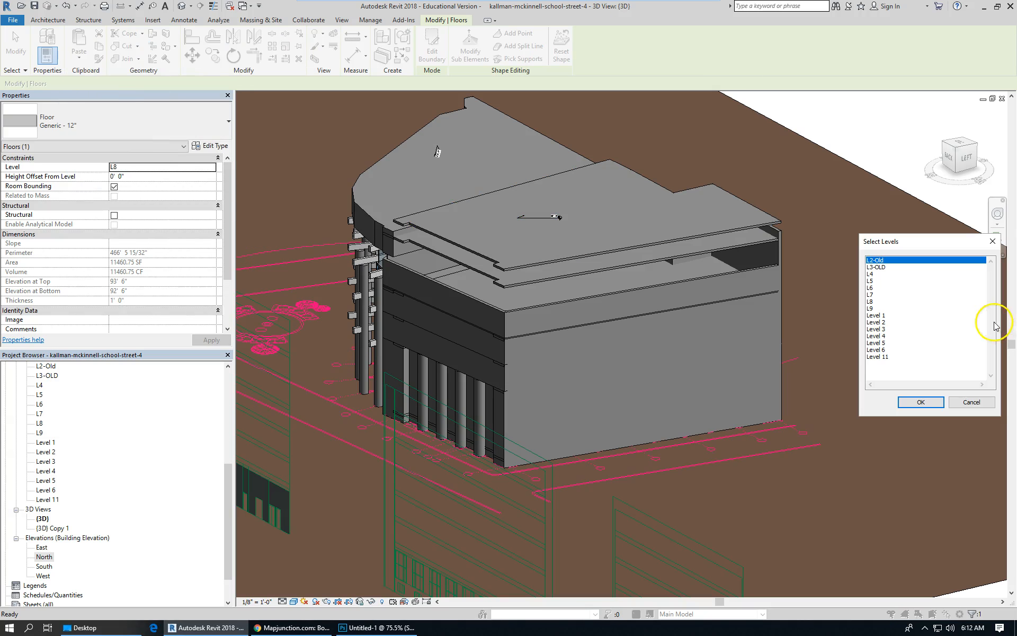
{"action": "left_click", "coordinate": [871, 308]}
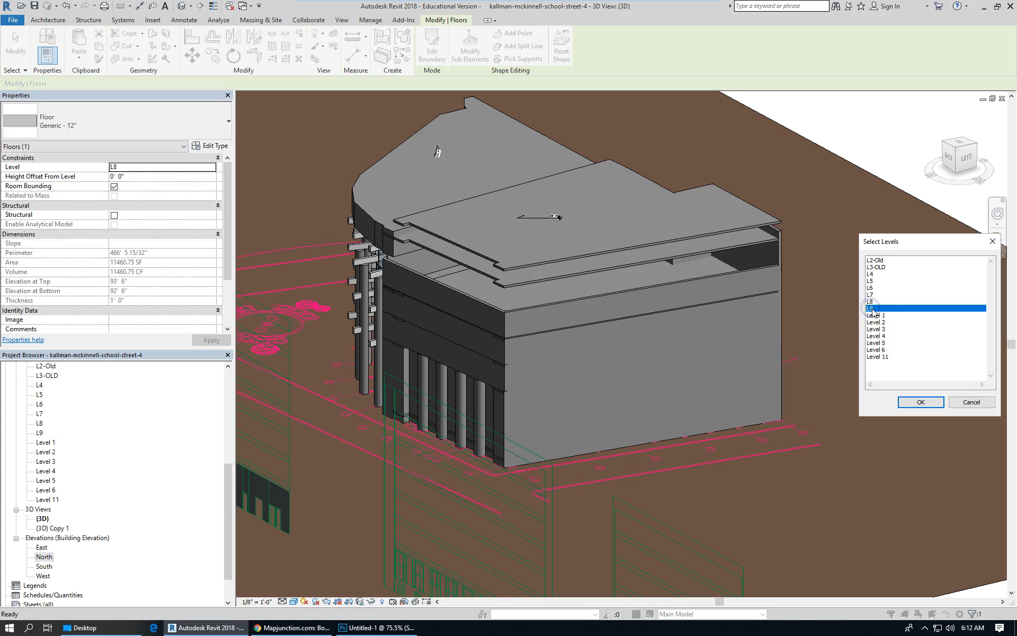
{"action": "left_click", "coordinate": [927, 403]}
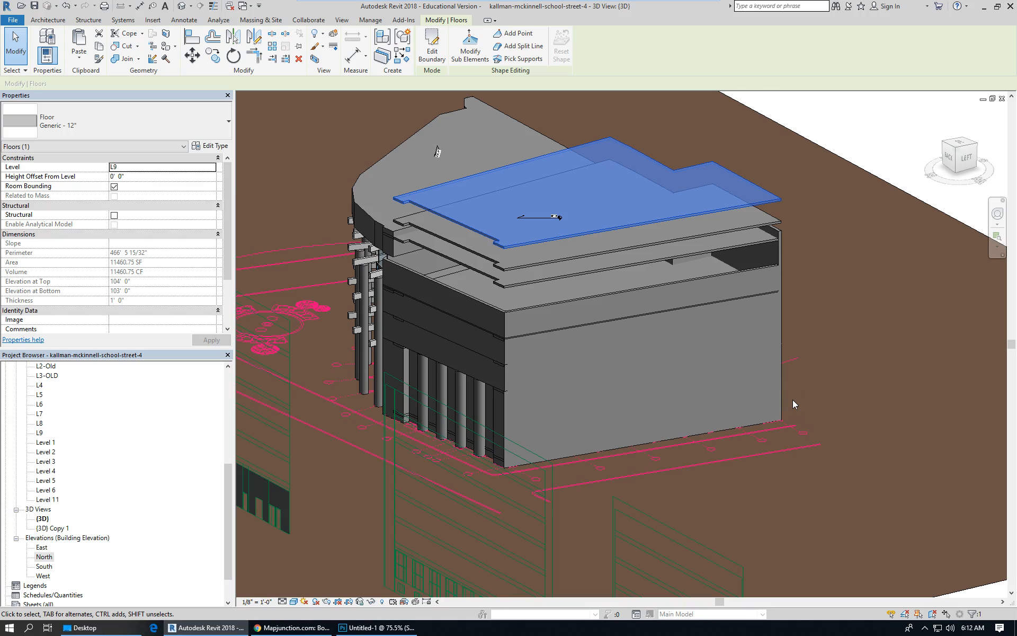
Orbit around the building and examine the stacked roof slabs and the corner facade wall's constraints.
{"action": "scroll", "coordinate": [524, 309], "scroll_direction": "up", "scroll_amount": 3}
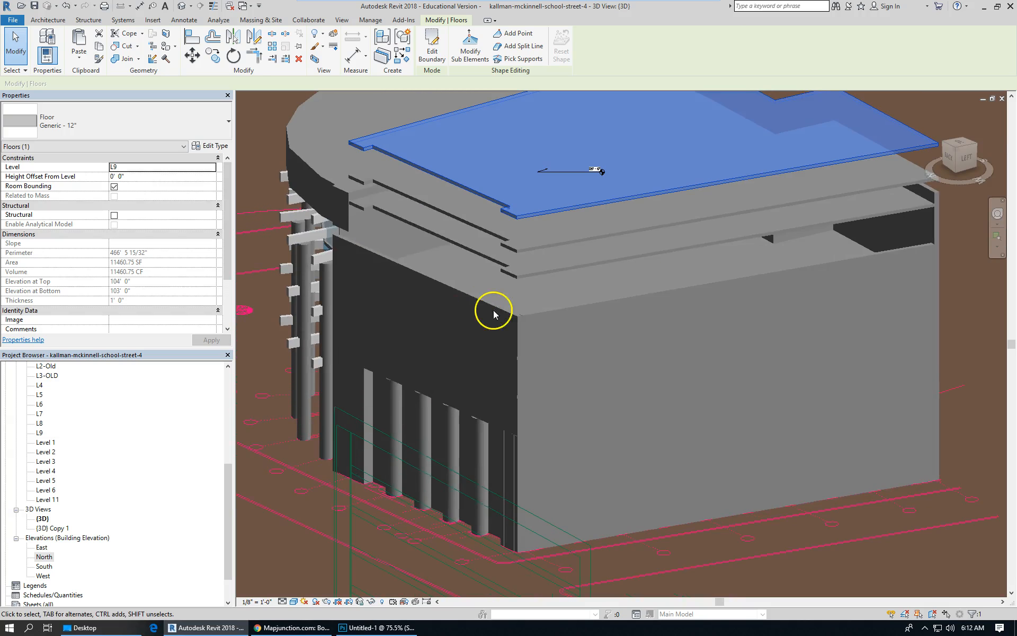
{"action": "middle_click_drag", "start_coordinate": [563, 326], "coordinate": [635, 309], "text": "shift"}
{"action": "scroll", "coordinate": [628, 304], "scroll_direction": "up", "scroll_amount": 2}
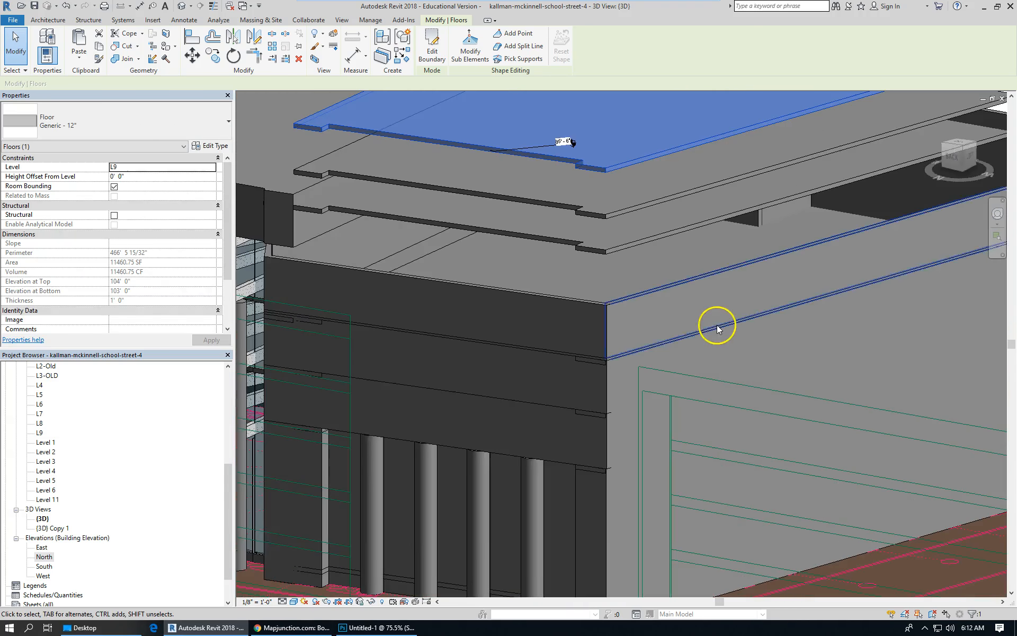
{"action": "scroll", "coordinate": [703, 328], "scroll_direction": "down", "scroll_amount": 3}
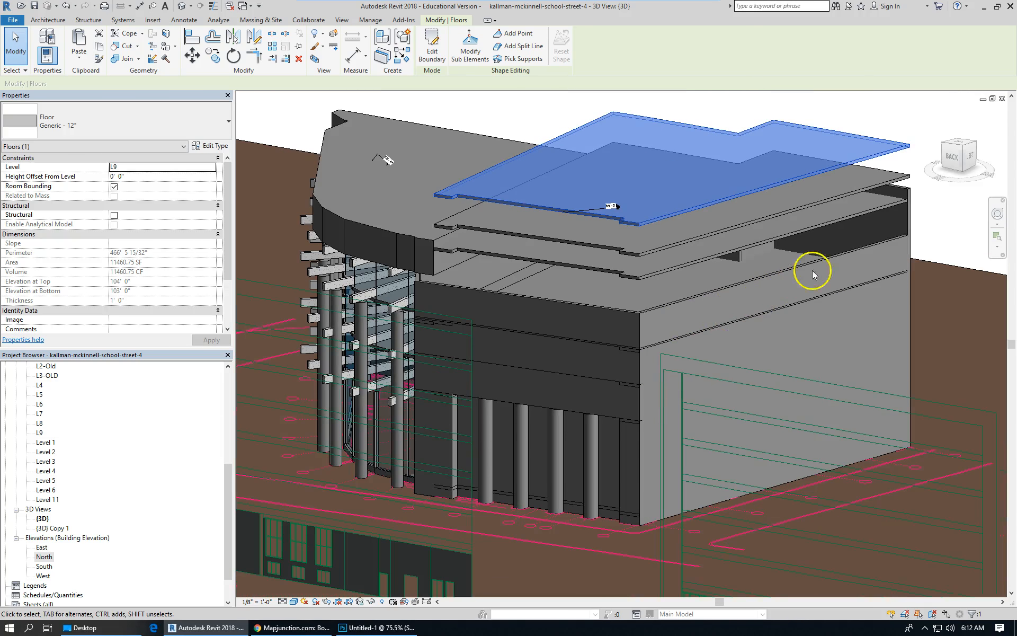
{"action": "middle_click_drag", "start_coordinate": [795, 282], "coordinate": [892, 267], "text": "shift"}
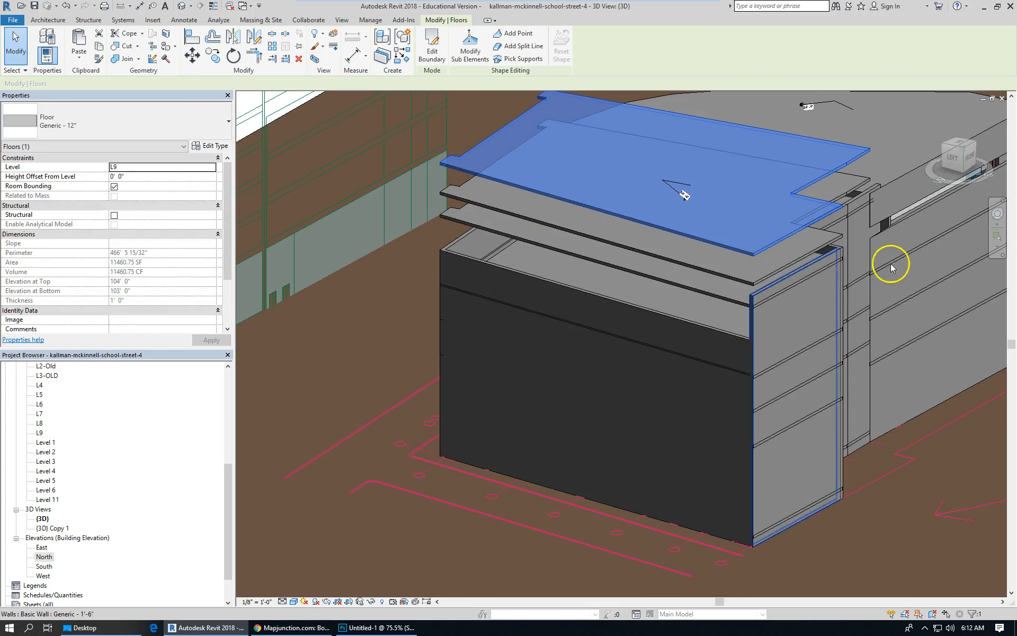
{"action": "scroll", "coordinate": [869, 276], "scroll_direction": "up", "scroll_amount": 2}
{"action": "left_click", "coordinate": [769, 260]}
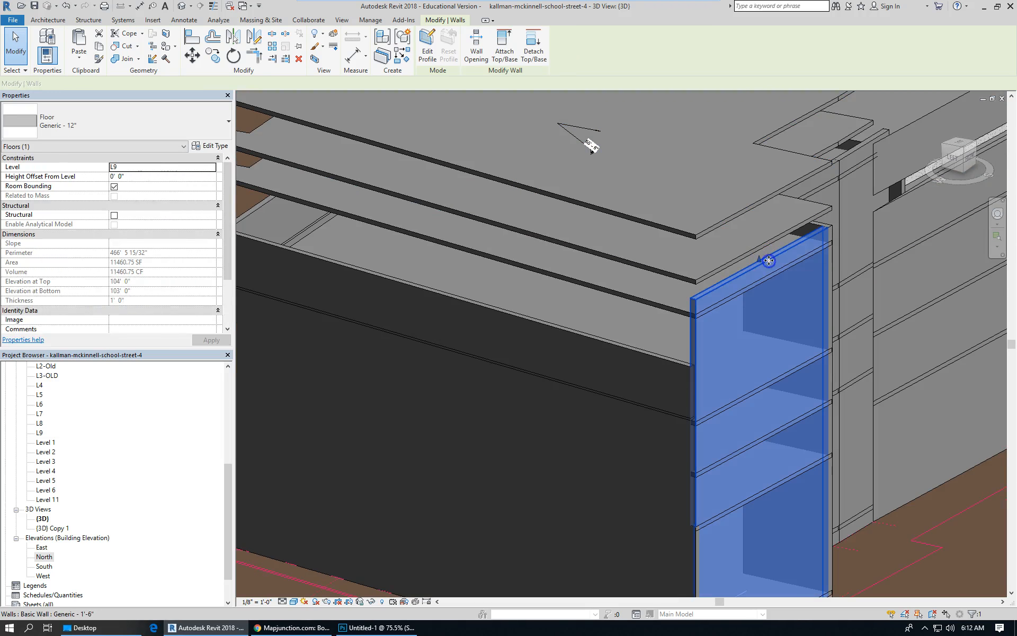
{"action": "scroll", "coordinate": [773, 251], "scroll_direction": "down", "scroll_amount": 4}
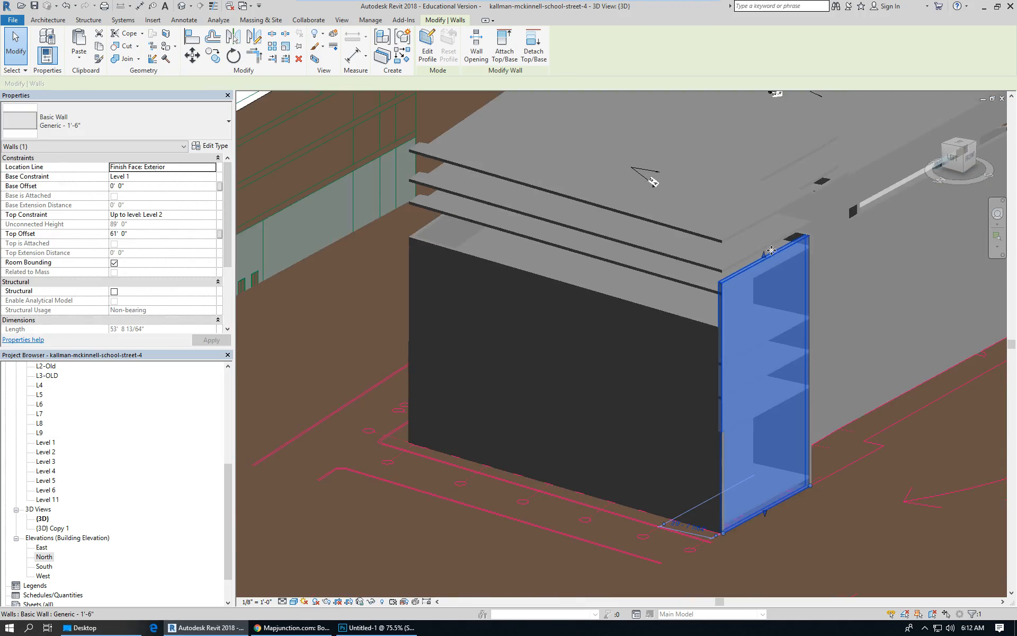
{"action": "mouse_move", "coordinate": [616, 247]}
{"action": "middle_mouse_down", "text": "shift"}
{"action": "mouse_move", "coordinate": [858, 269]}
{"action": "mouse_move", "coordinate": [675, 269]}
{"action": "middle_mouse_up", "text": "shift"}
Delete the spot elevation annotation on the upper floor slab.
{"action": "key", "text": "e"}
{"action": "key", "text": "l"}
{"action": "left_click", "coordinate": [589, 281]}
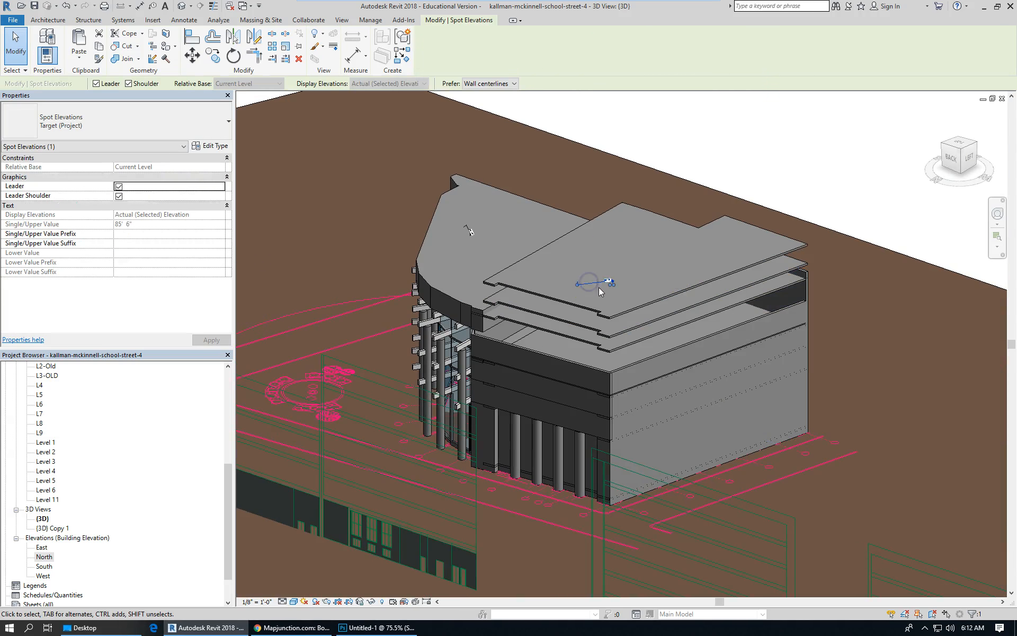
{"action": "scroll", "coordinate": [593, 288], "scroll_direction": "up", "scroll_amount": 5}
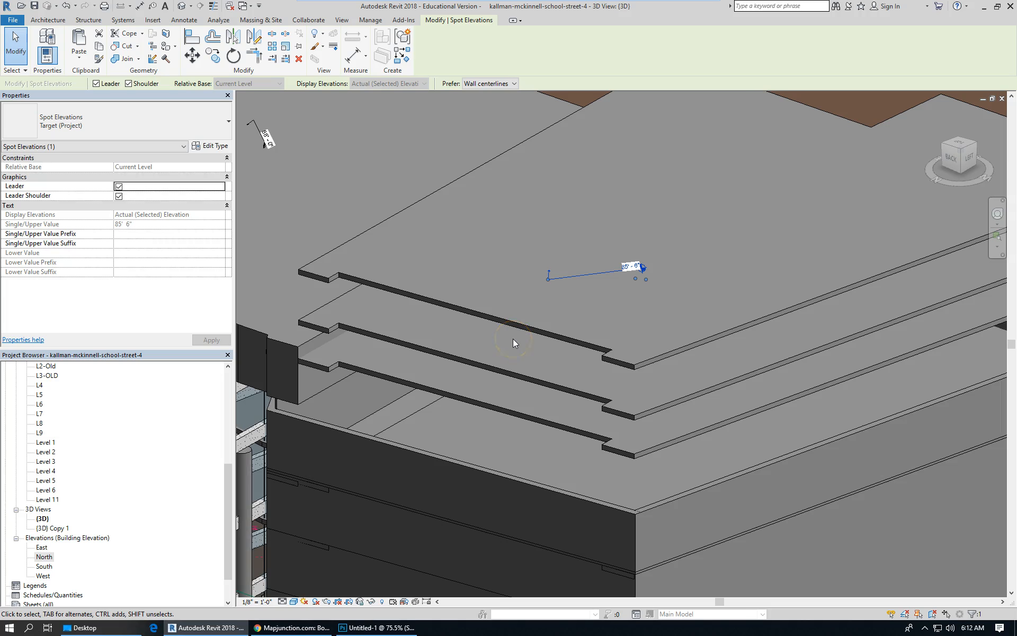
{"action": "key", "text": "Delete"}
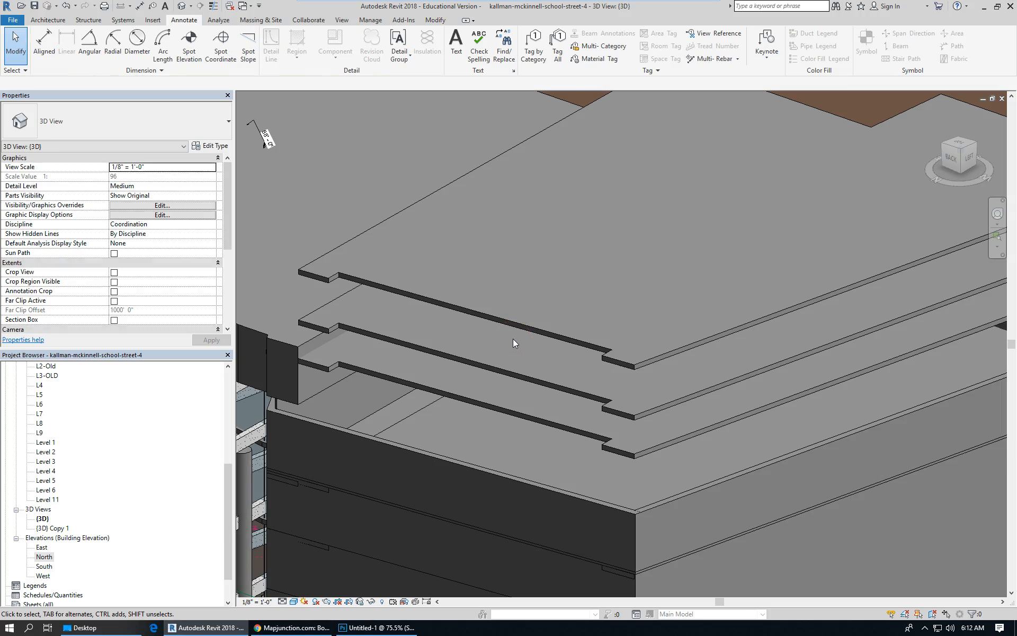
Place a spot elevation on the top roof floor slab.
{"action": "scroll", "coordinate": [689, 278], "scroll_direction": "down", "scroll_amount": 4}
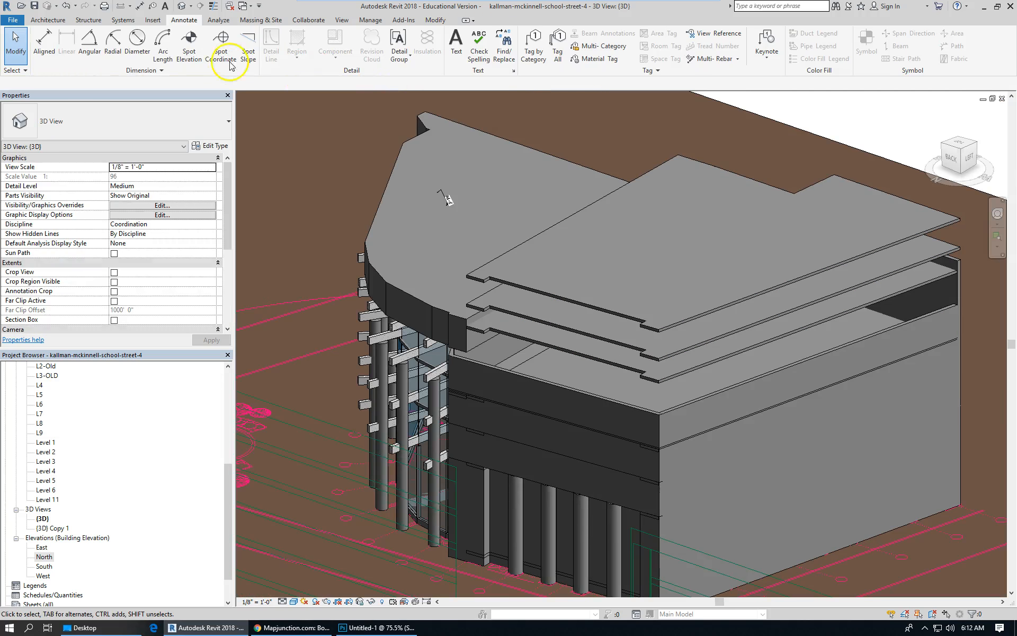
{"action": "left_click", "coordinate": [189, 42]}
{"action": "left_click", "coordinate": [738, 240]}
{"action": "left_click", "coordinate": [802, 247]}
Zoom and orbit around the building to examine the stacked roof slabs and the new spot elevation.
{"action": "scroll", "coordinate": [789, 243], "scroll_direction": "up", "scroll_amount": 4}
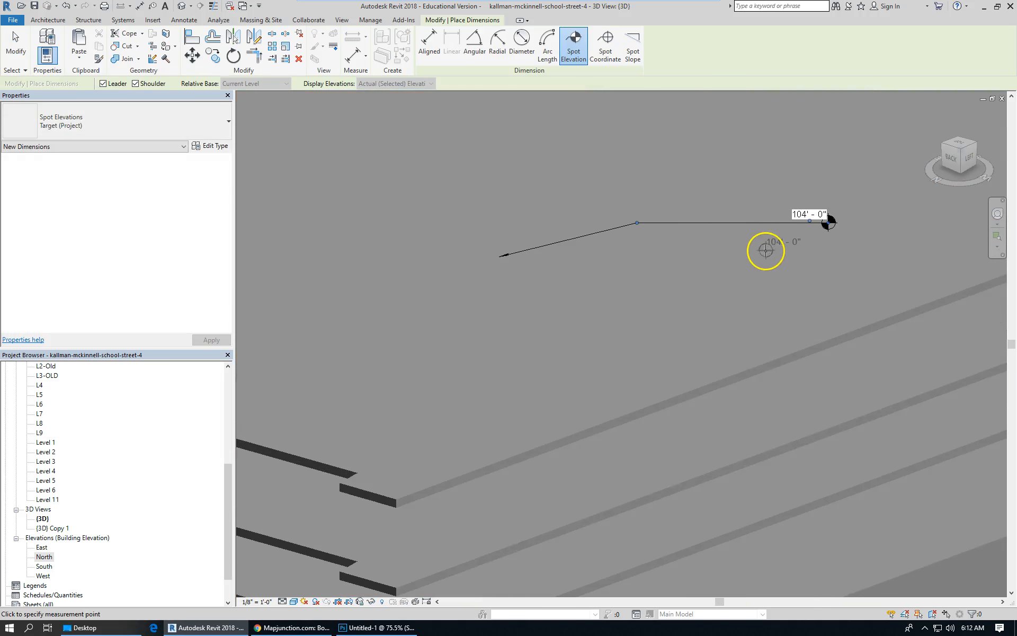
{"action": "scroll", "coordinate": [705, 302], "scroll_direction": "down", "scroll_amount": 2}
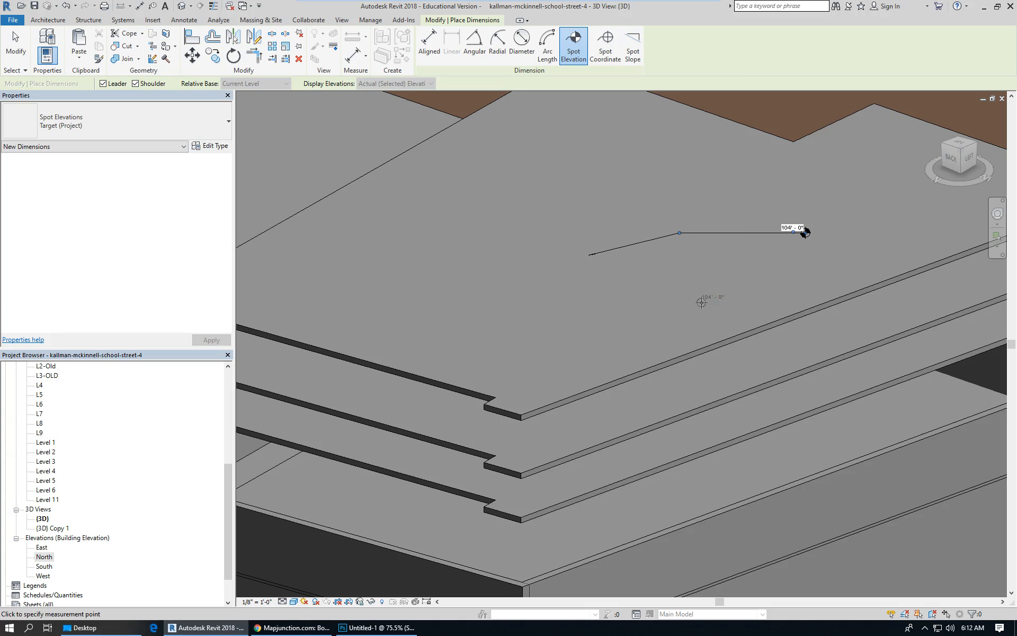
{"action": "scroll", "coordinate": [701, 321], "scroll_direction": "down", "scroll_amount": 2}
{"action": "middle_click_drag", "start_coordinate": [625, 277], "coordinate": [763, 252], "text": "shift"}
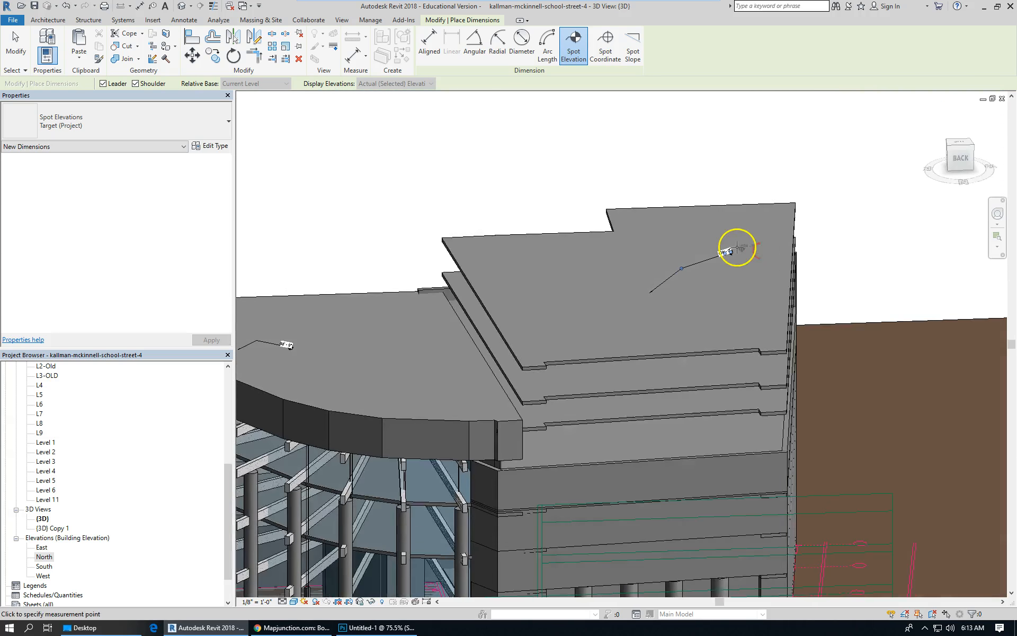
{"action": "scroll", "coordinate": [736, 245], "scroll_direction": "down", "scroll_amount": 2}
{"action": "scroll", "coordinate": [625, 450], "scroll_direction": "up", "scroll_amount": 3}
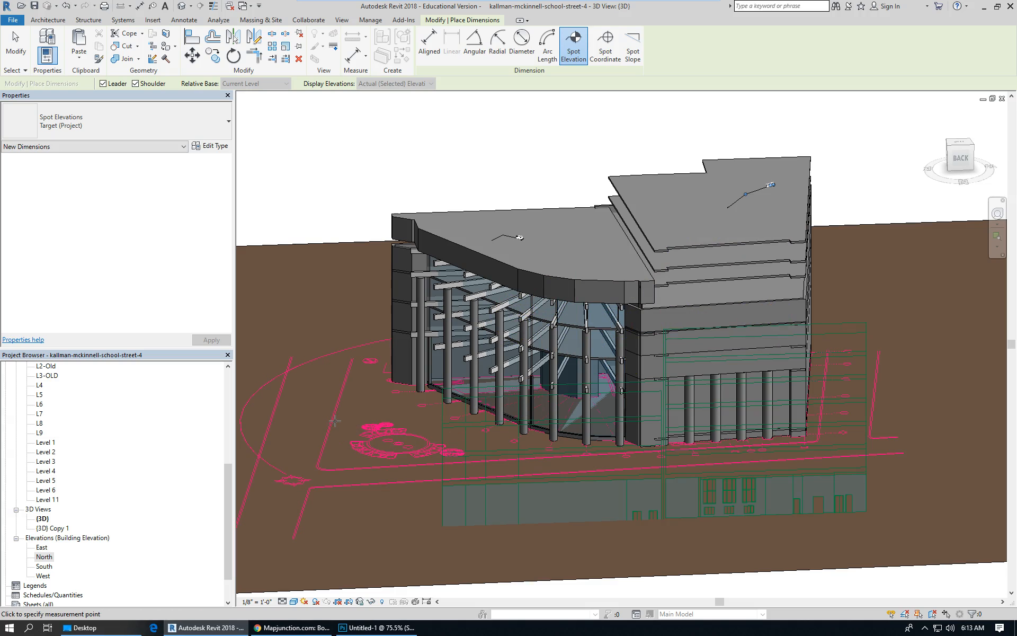
{"action": "left_click", "coordinate": [33, 605]}
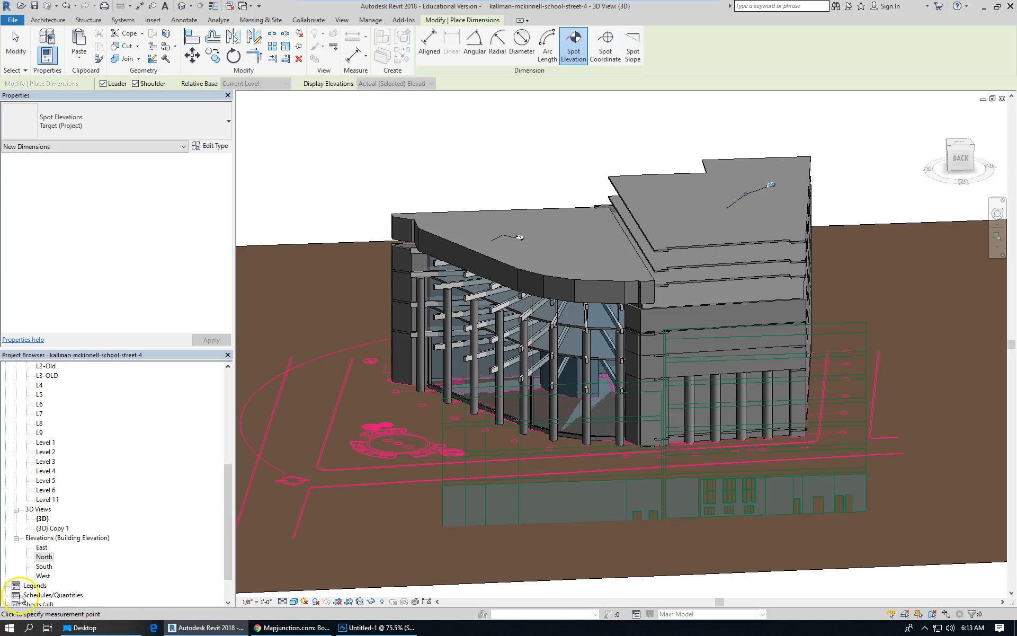